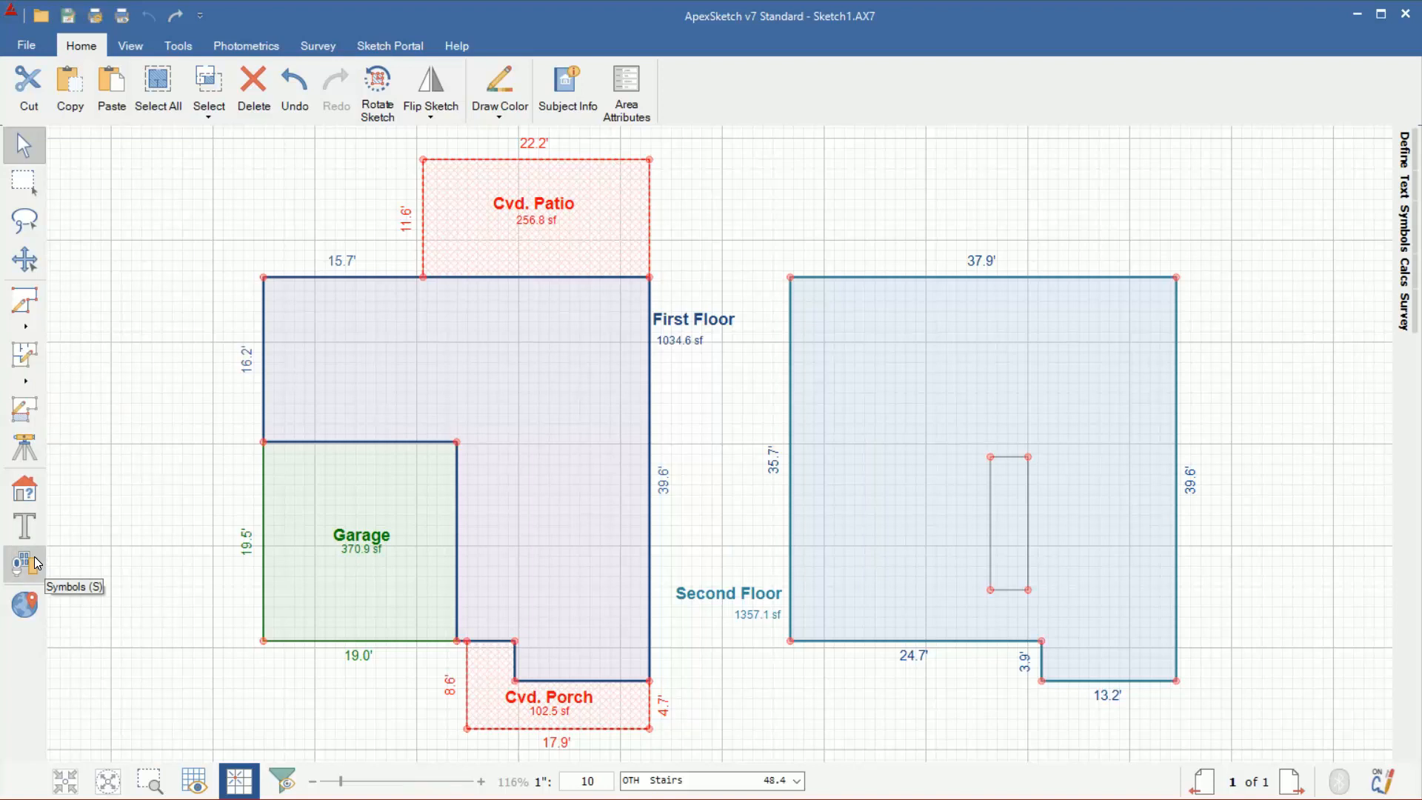
pyautogui.moveTo(117, 530); pyautogui.dragTo(333, 523)
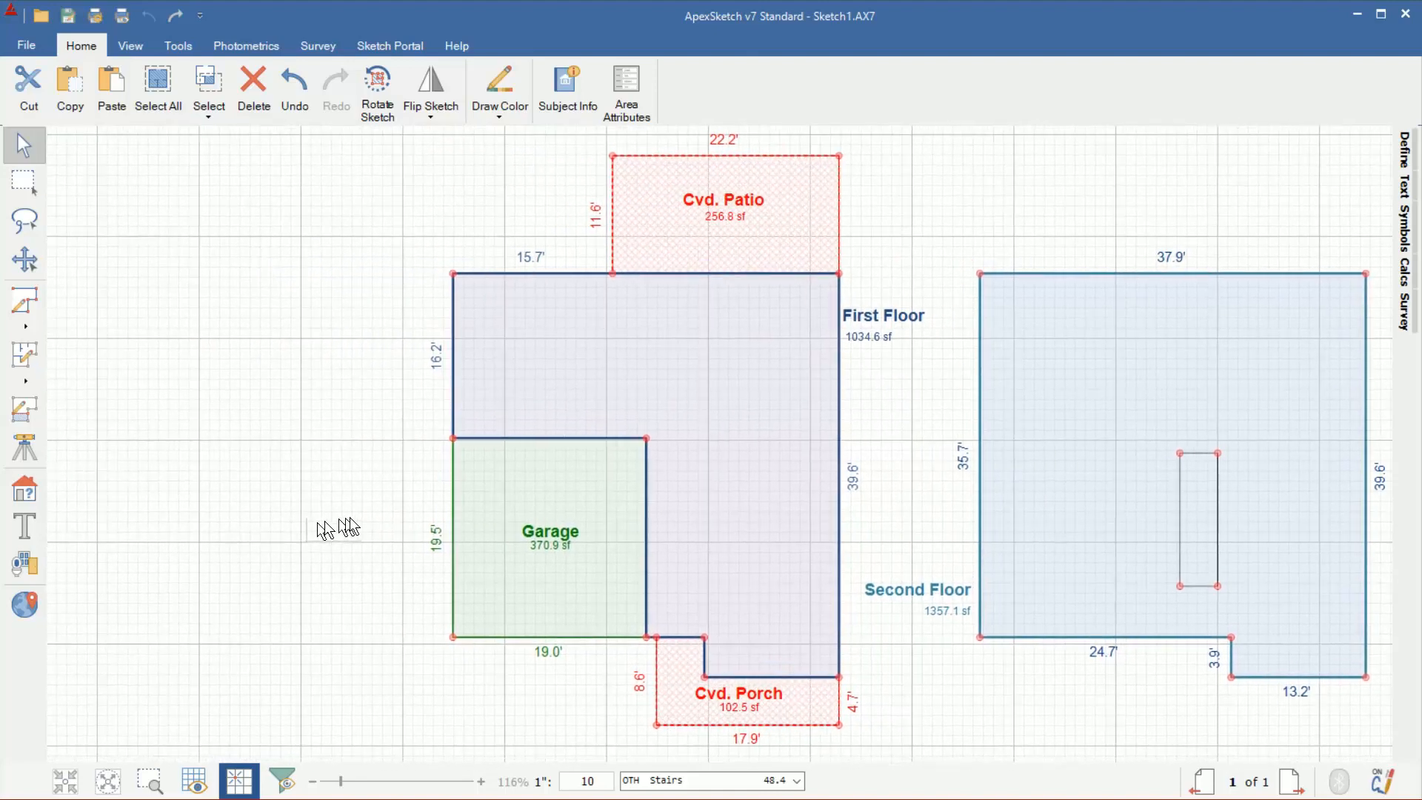
pyautogui.scroll(1, 573, 450)
pyautogui.scroll(2, 573, 450)
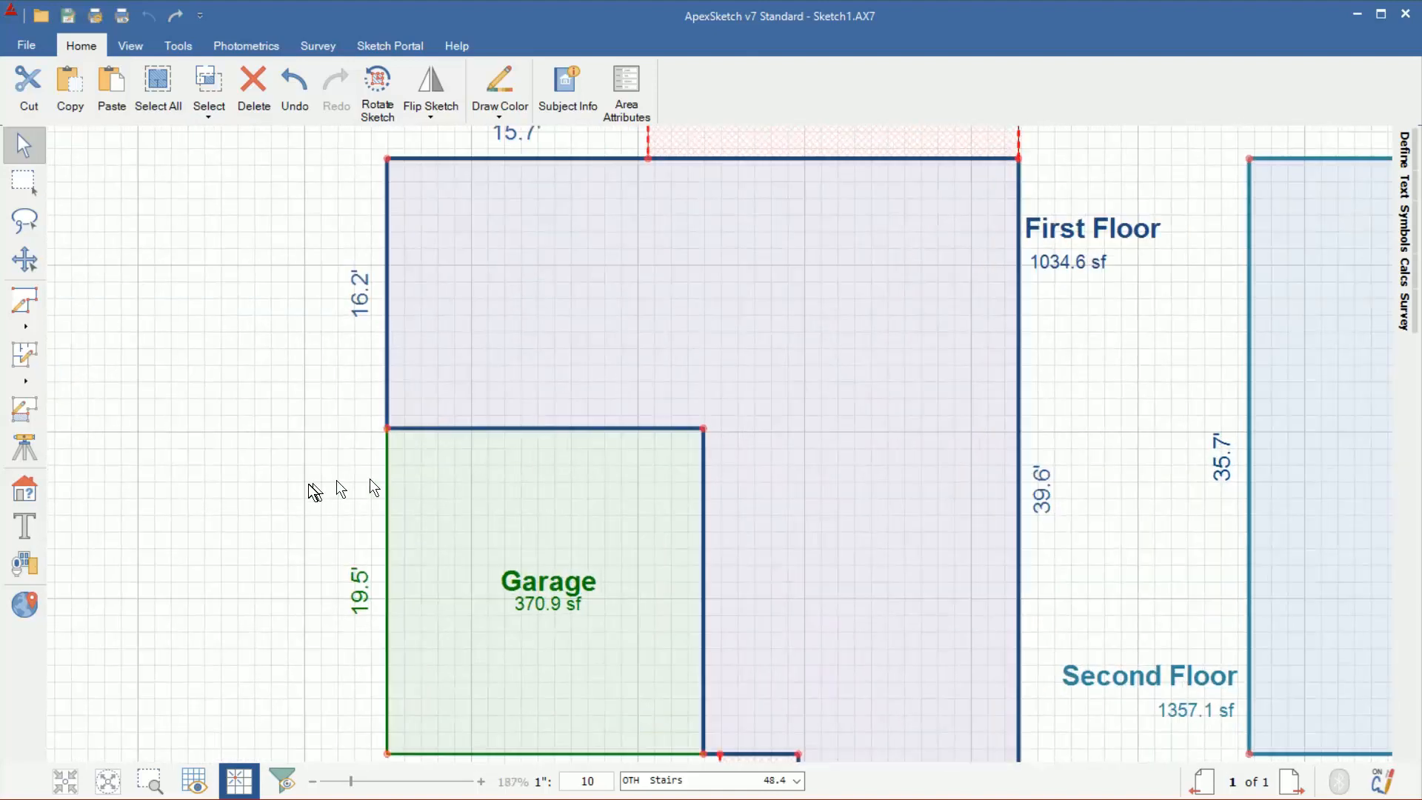
pyautogui.moveTo(268, 463); pyautogui.dragTo(290, 399)
pyautogui.scroll(-1, 279, 414)
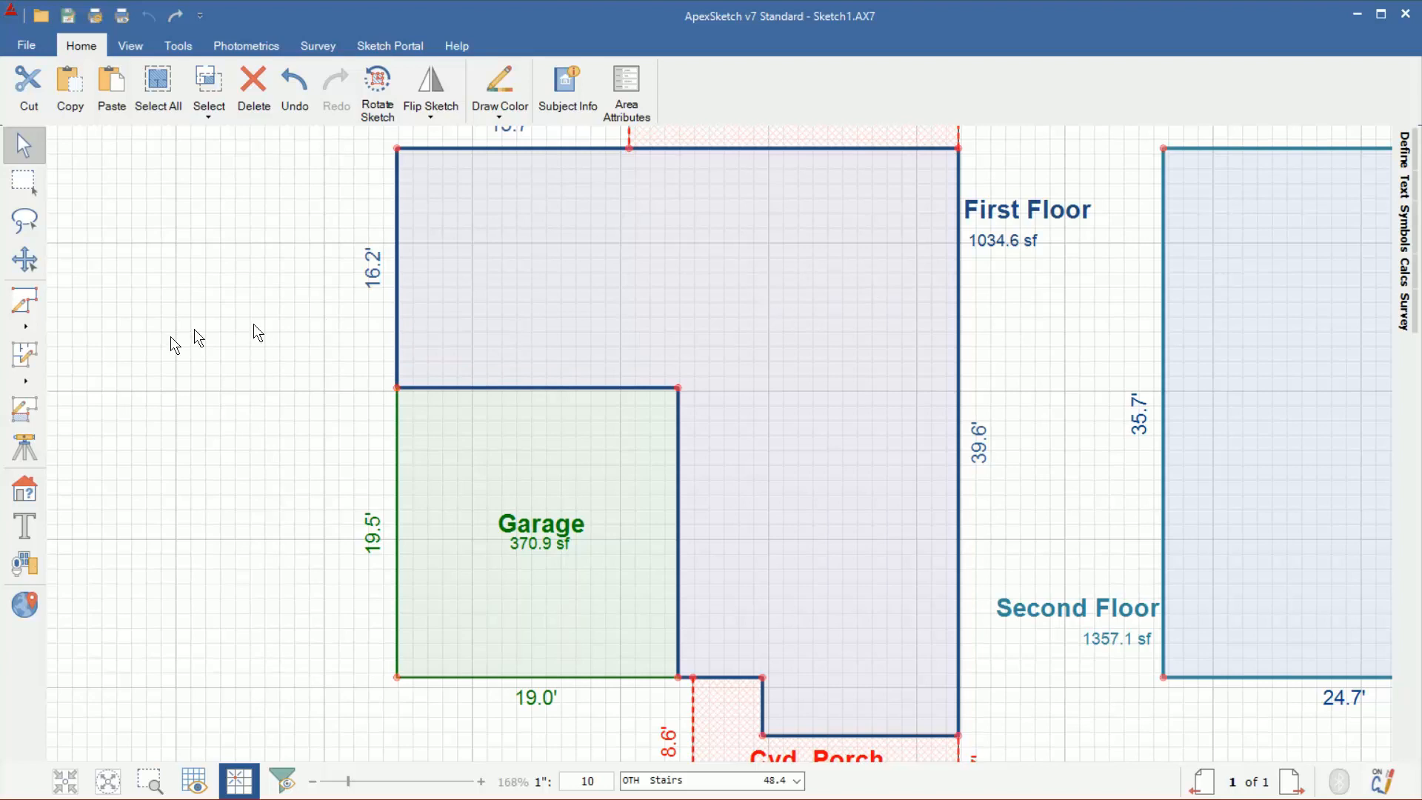
# Step: Draw a room 7.7 ft deep against the First Floor's right wall, starting 22.5 ft above its lower corner, and divide it with a vertical wall
pyautogui.click(25, 355)
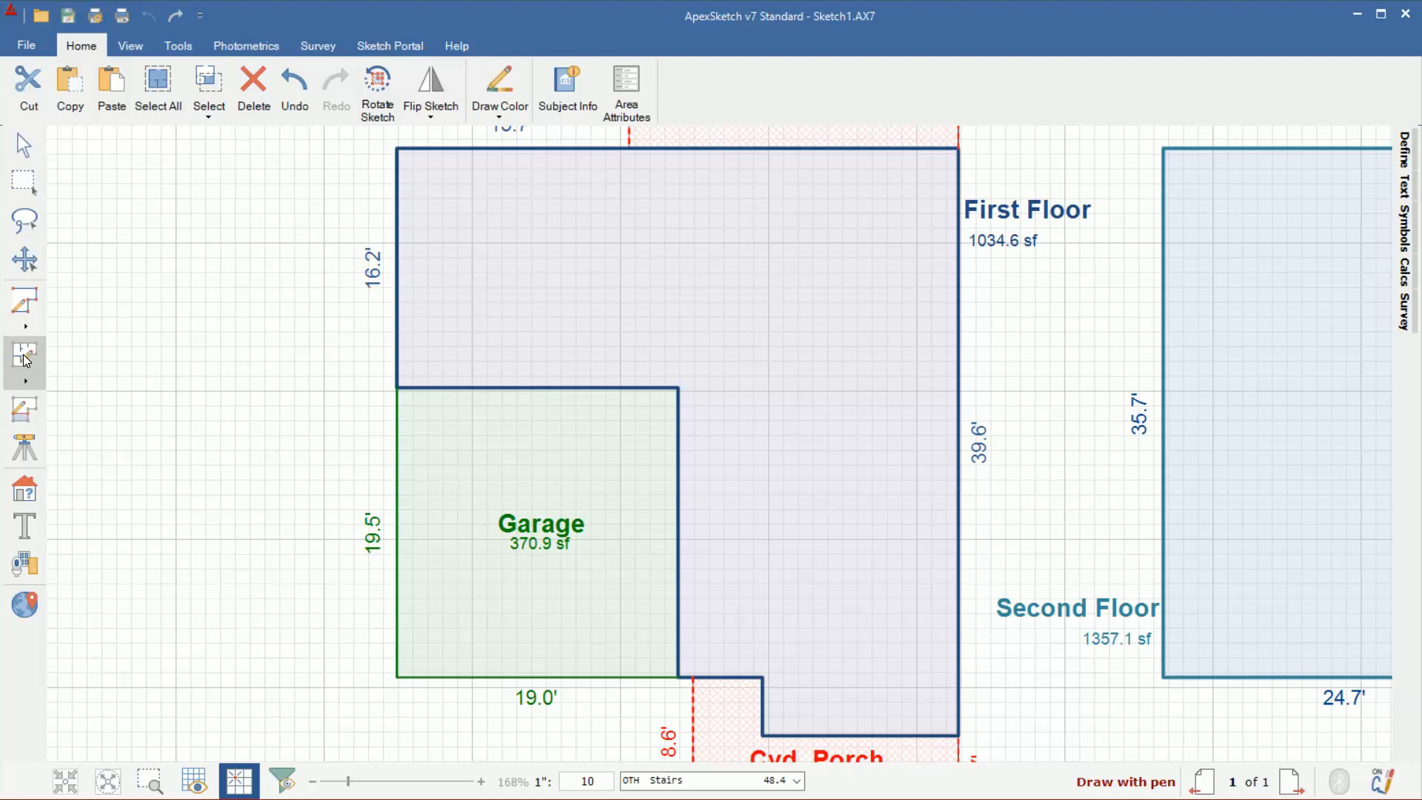
pyautogui.scroll(-3, 866, 363)
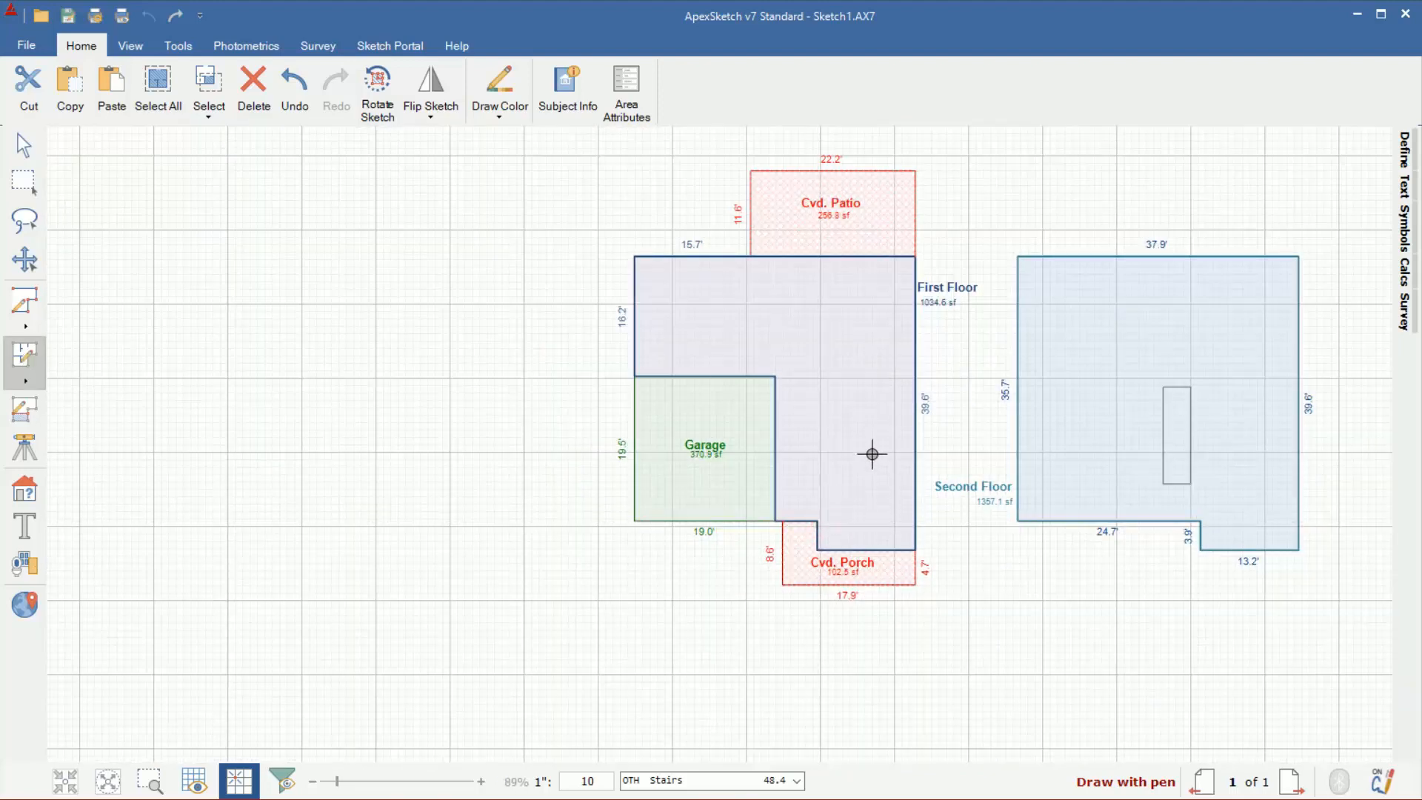
pyautogui.scroll(3, 818, 375)
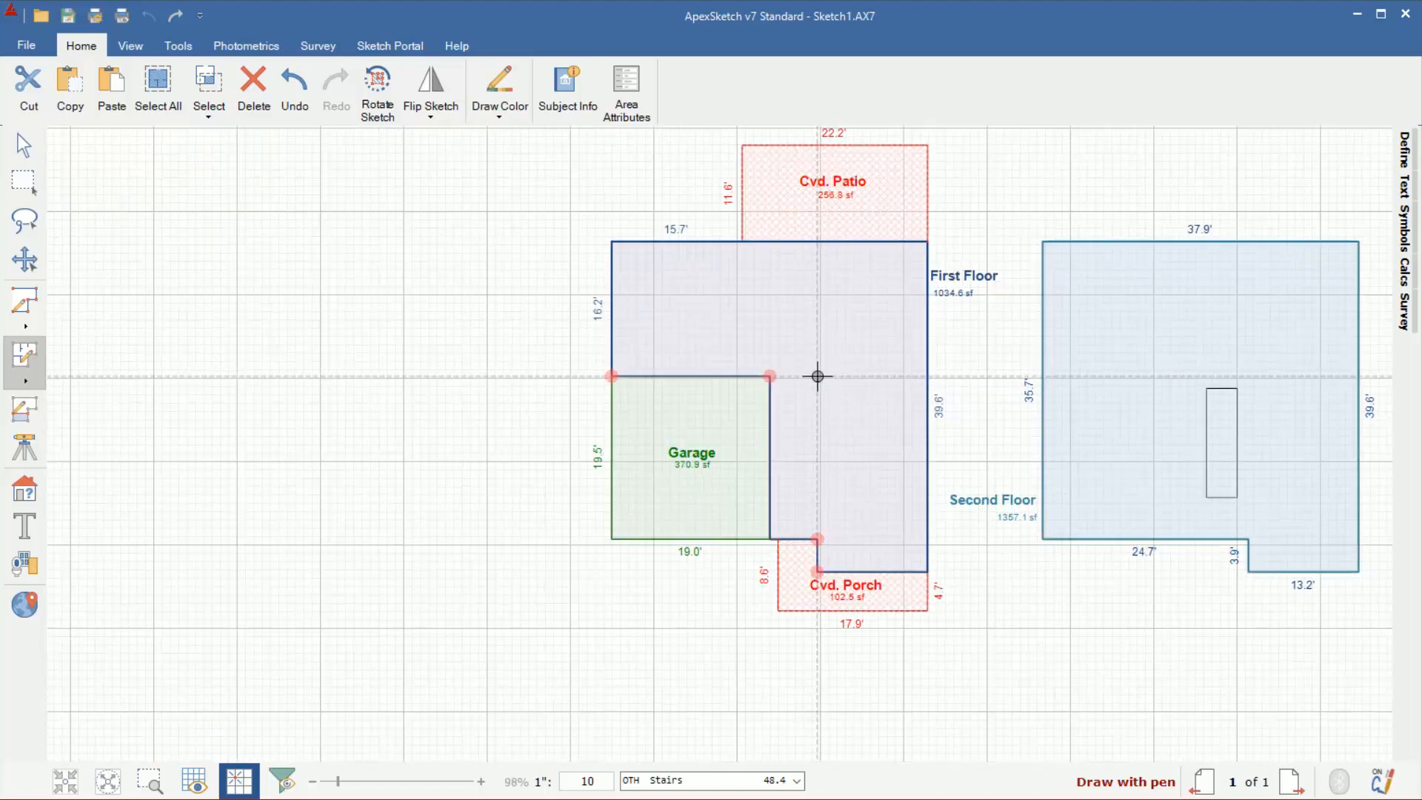
pyautogui.scroll(1, 818, 375)
pyautogui.scroll(1, 817, 375)
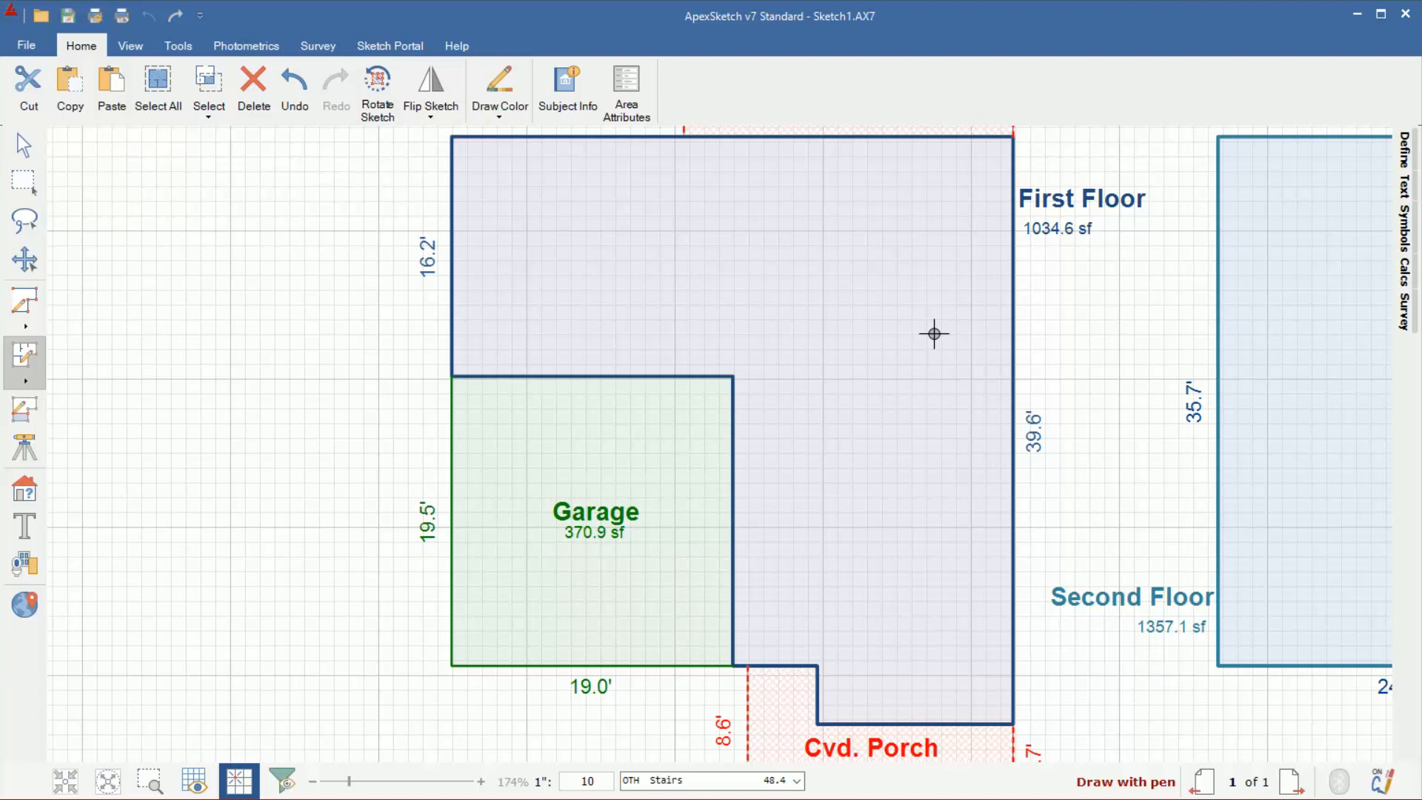
pyautogui.click(16, 359)
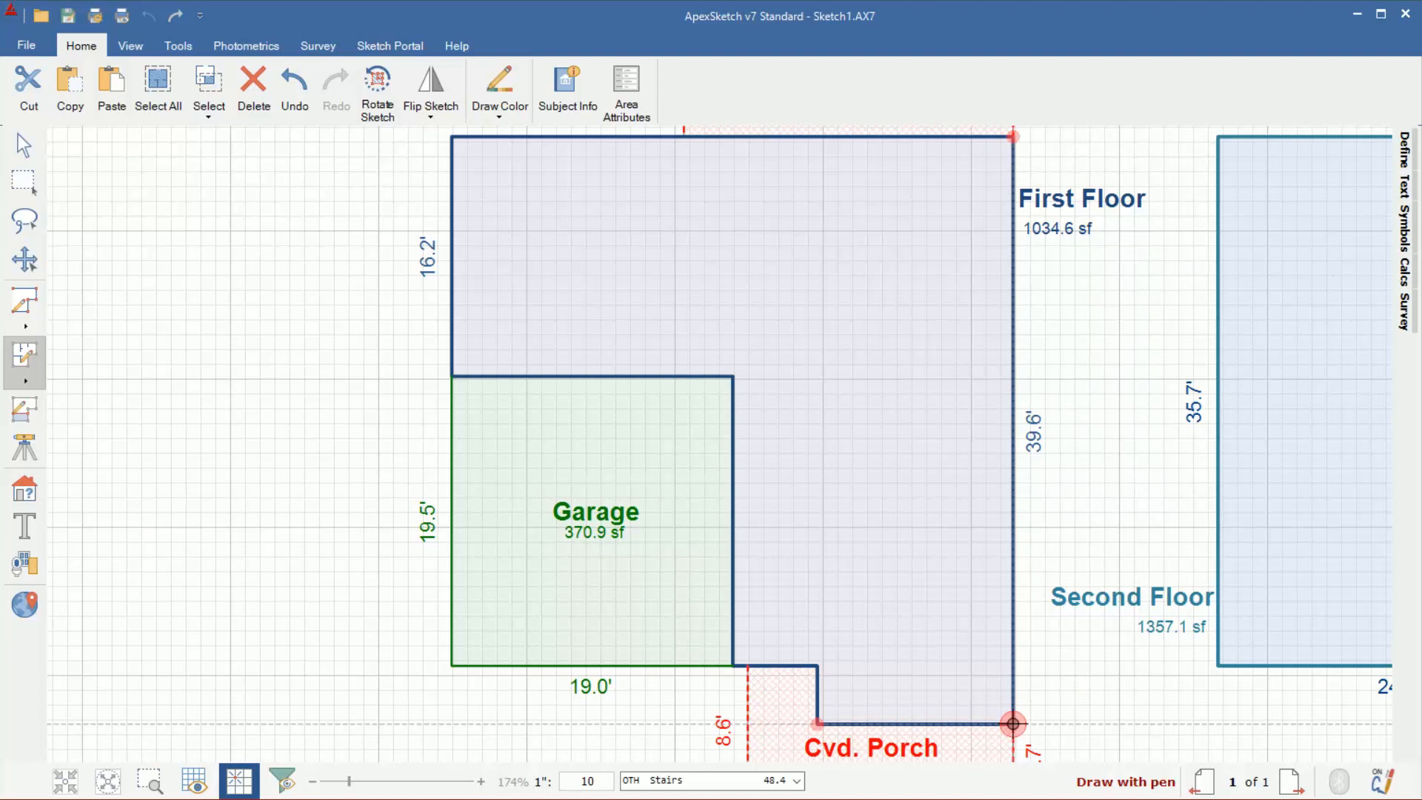
pyautogui.write('22.5')
pyautogui.press('Up')
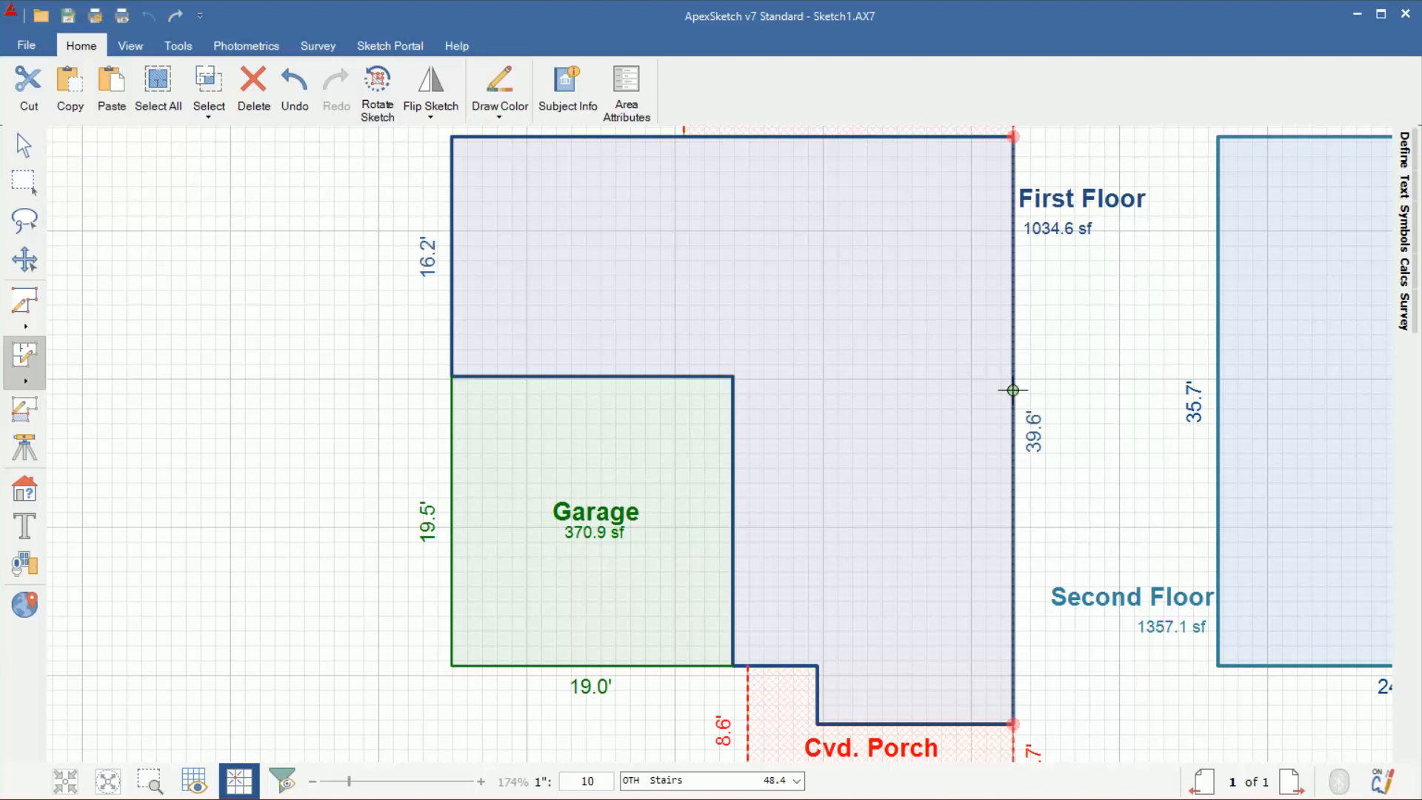
pyautogui.moveTo(1012, 390); pyautogui.dragTo(851, 391)
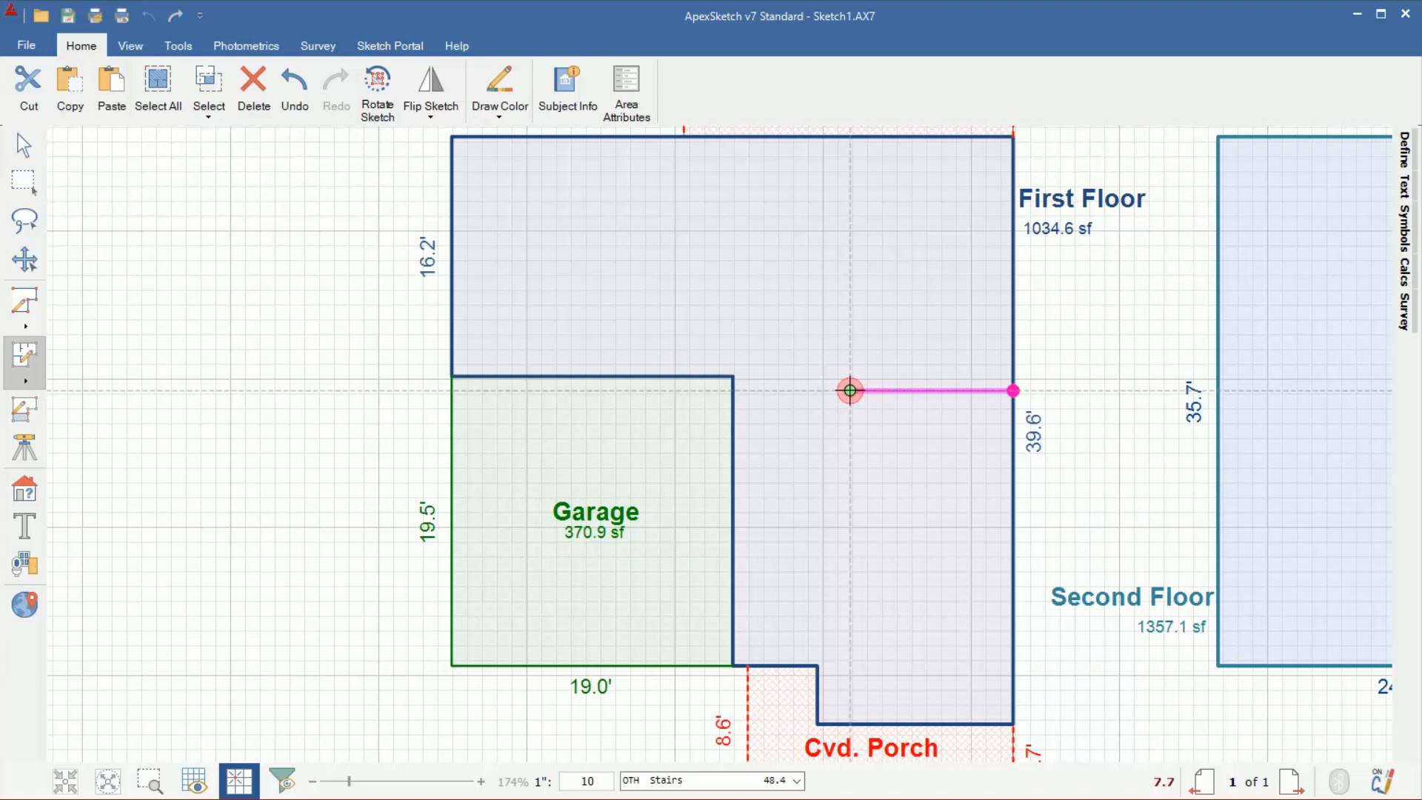
pyautogui.moveTo(850, 390)
pyautogui.mouseDown()
pyautogui.moveTo(850, 276)
pyautogui.moveTo(1013, 276)
pyautogui.mouseUp()
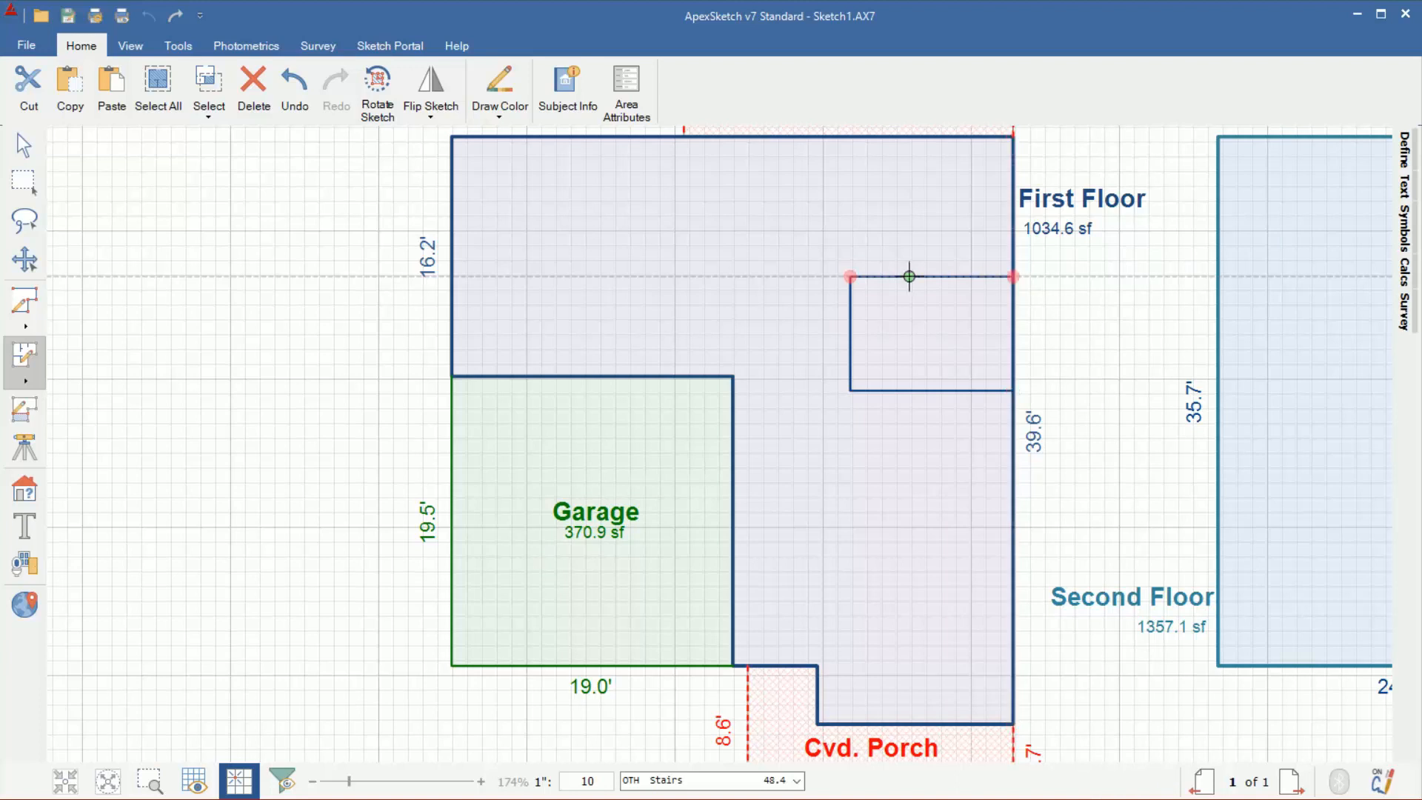
pyautogui.moveTo(909, 276); pyautogui.dragTo(909, 390)
pyautogui.click(909, 390)
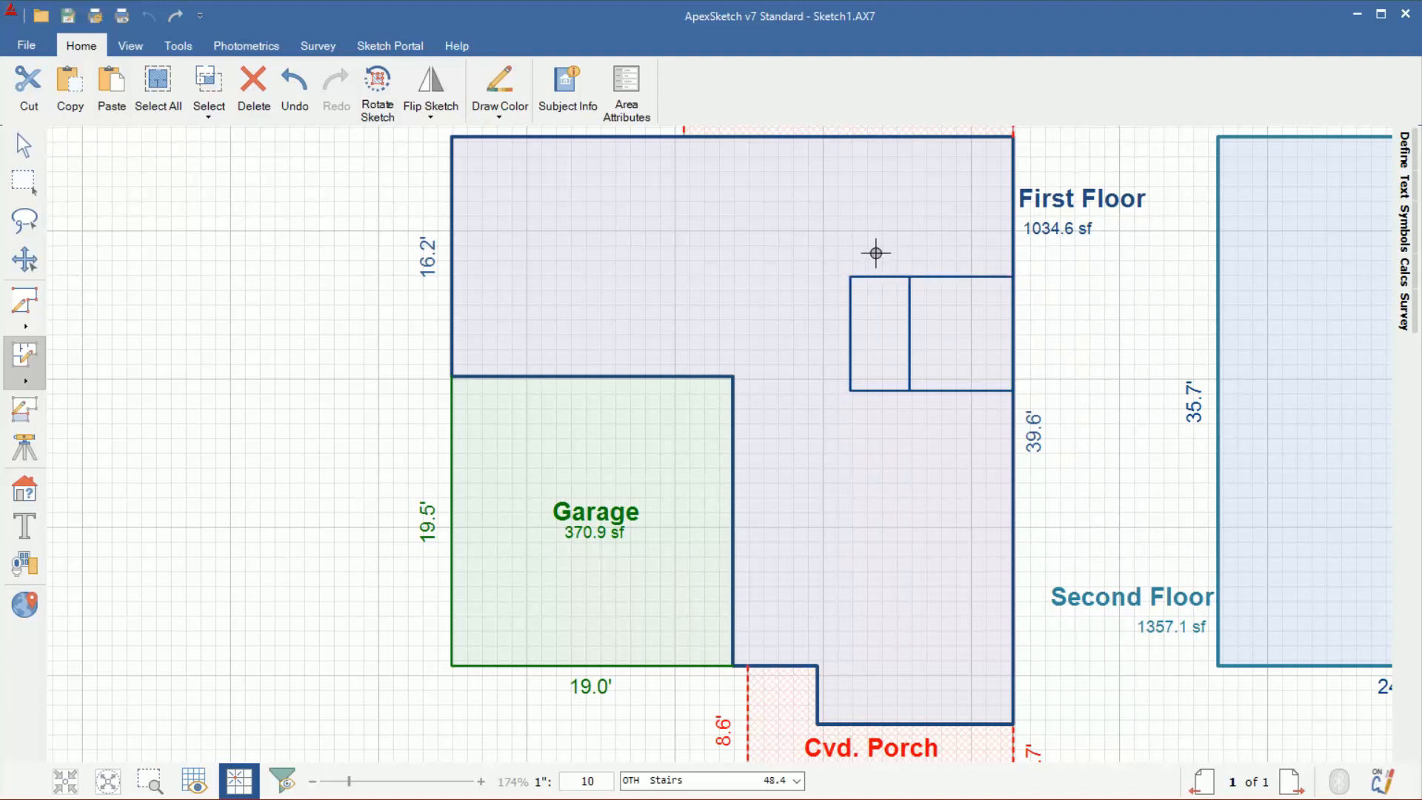
# Step: Draw an L-shaped counter line 2.5 ft below the First Floor's upper wall, turning down to meet the new room's upper wall
pyautogui.click(849, 136)
pyautogui.click(850, 174)
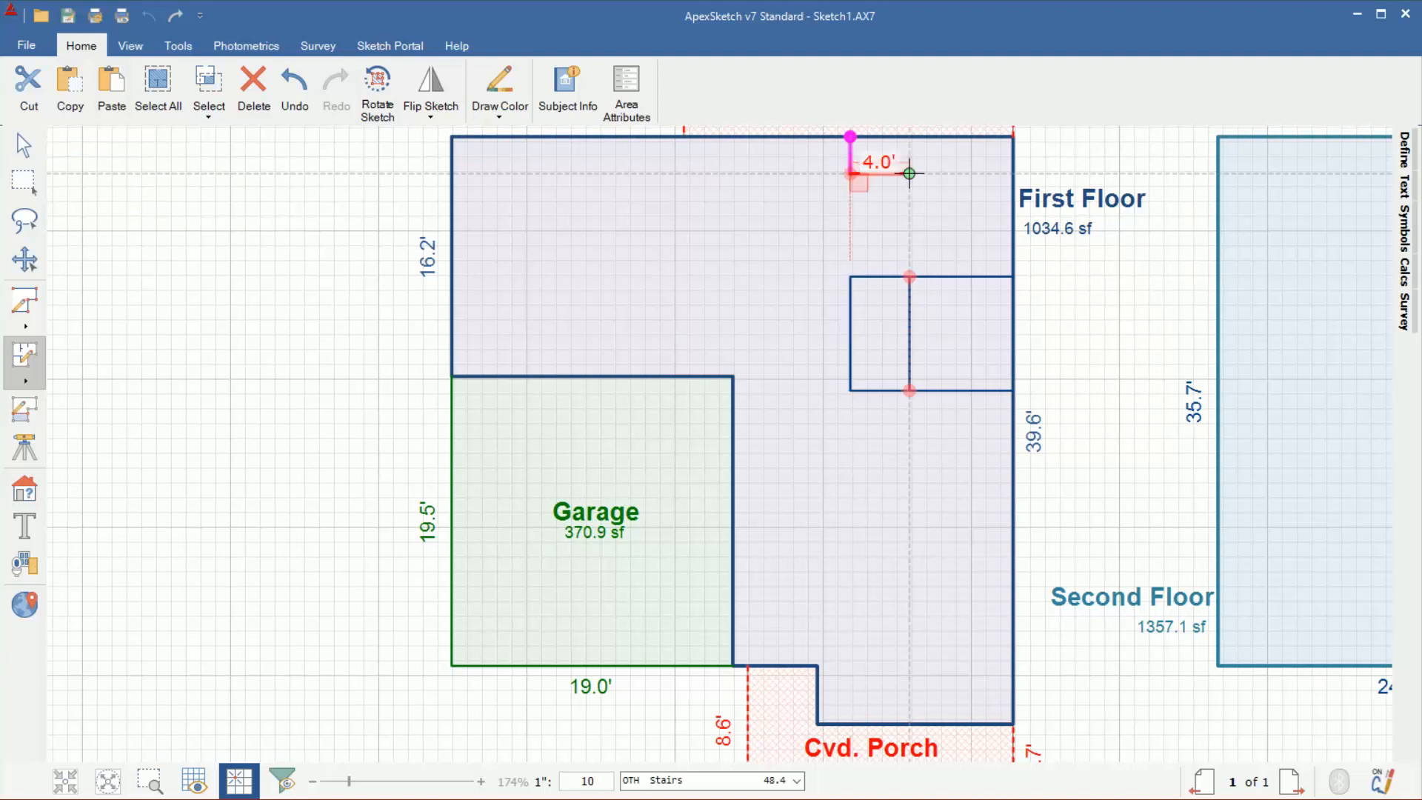
pyautogui.click(976, 173)
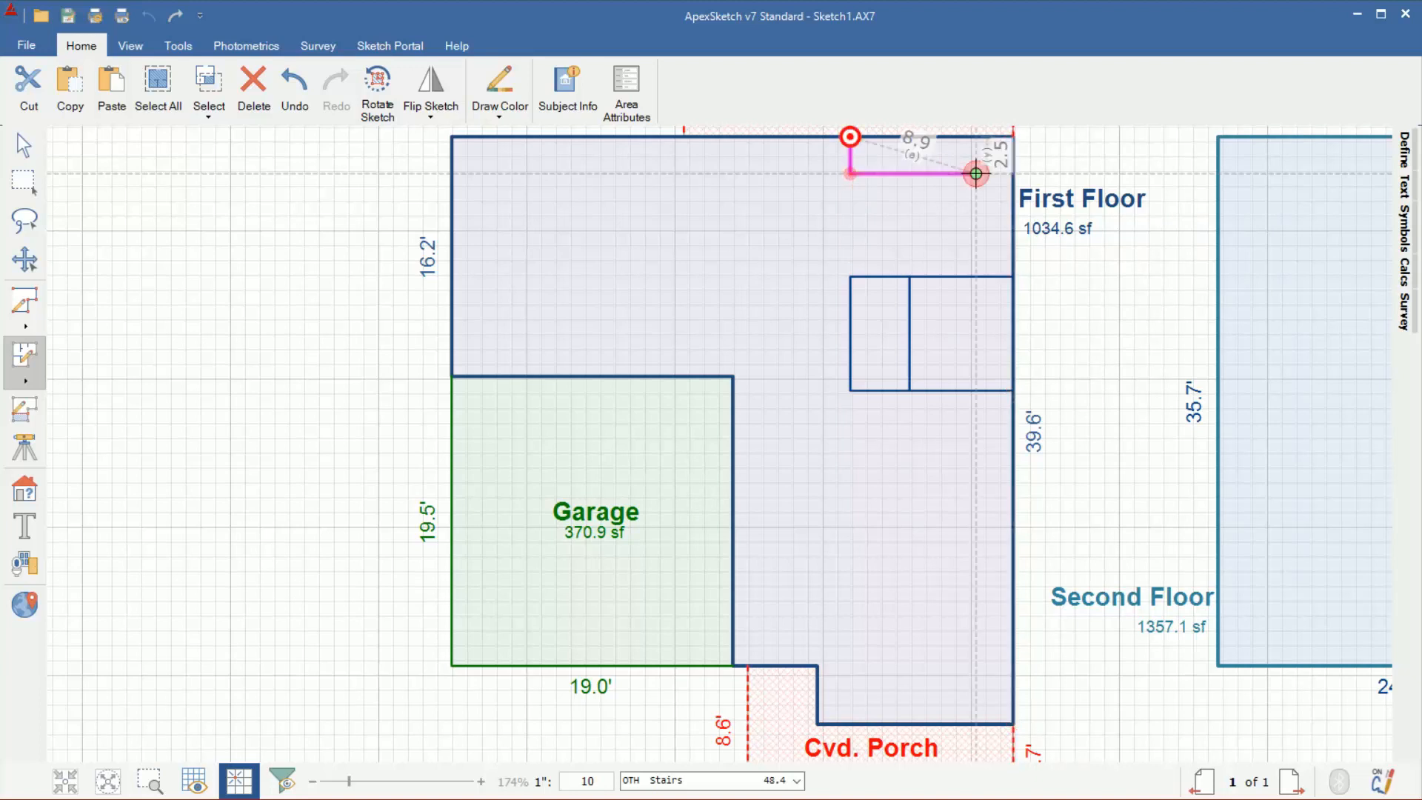
pyautogui.click(976, 276)
pyautogui.click(976, 276)
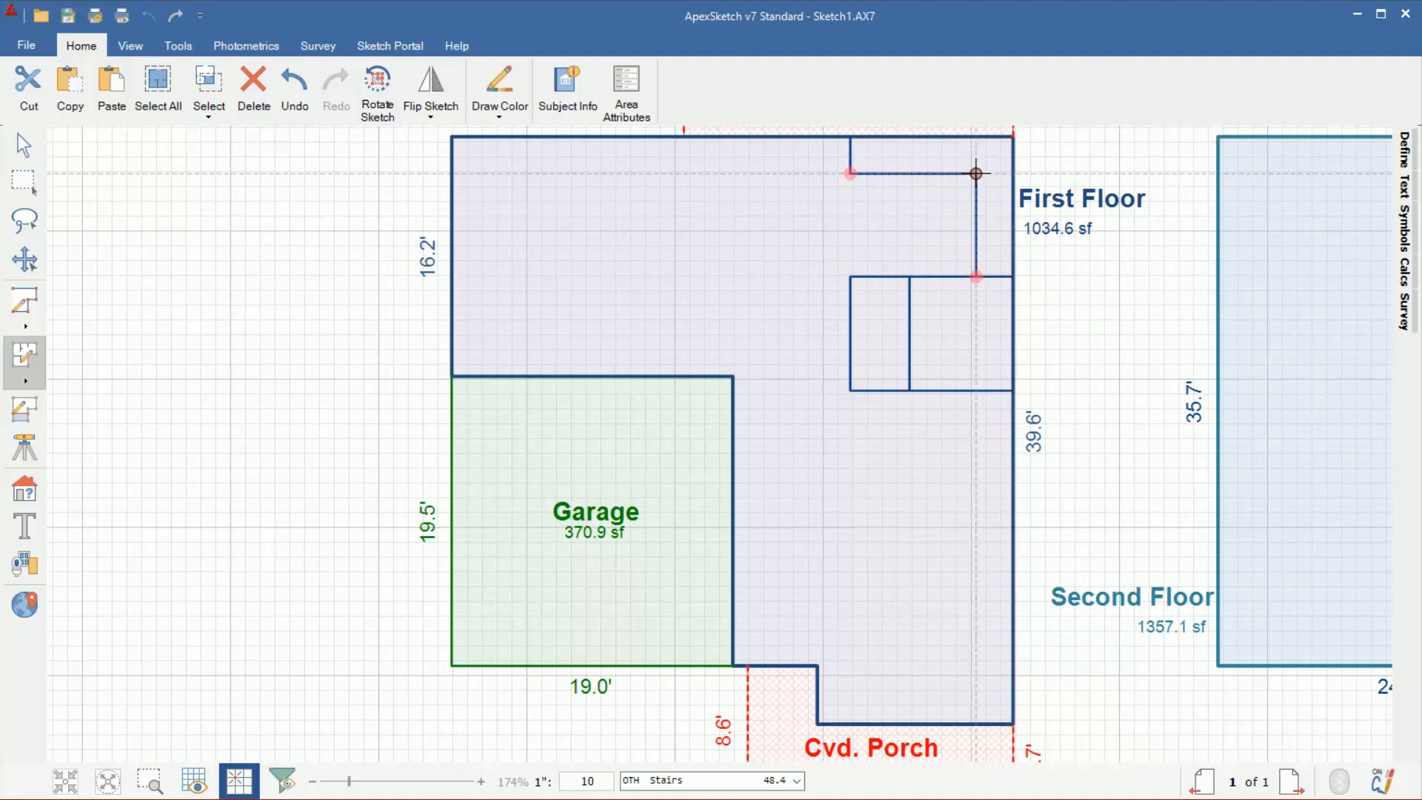
# Step: Draw a 2.5 ft square counter section on top of the new room's upper left corner
pyautogui.click(850, 276)
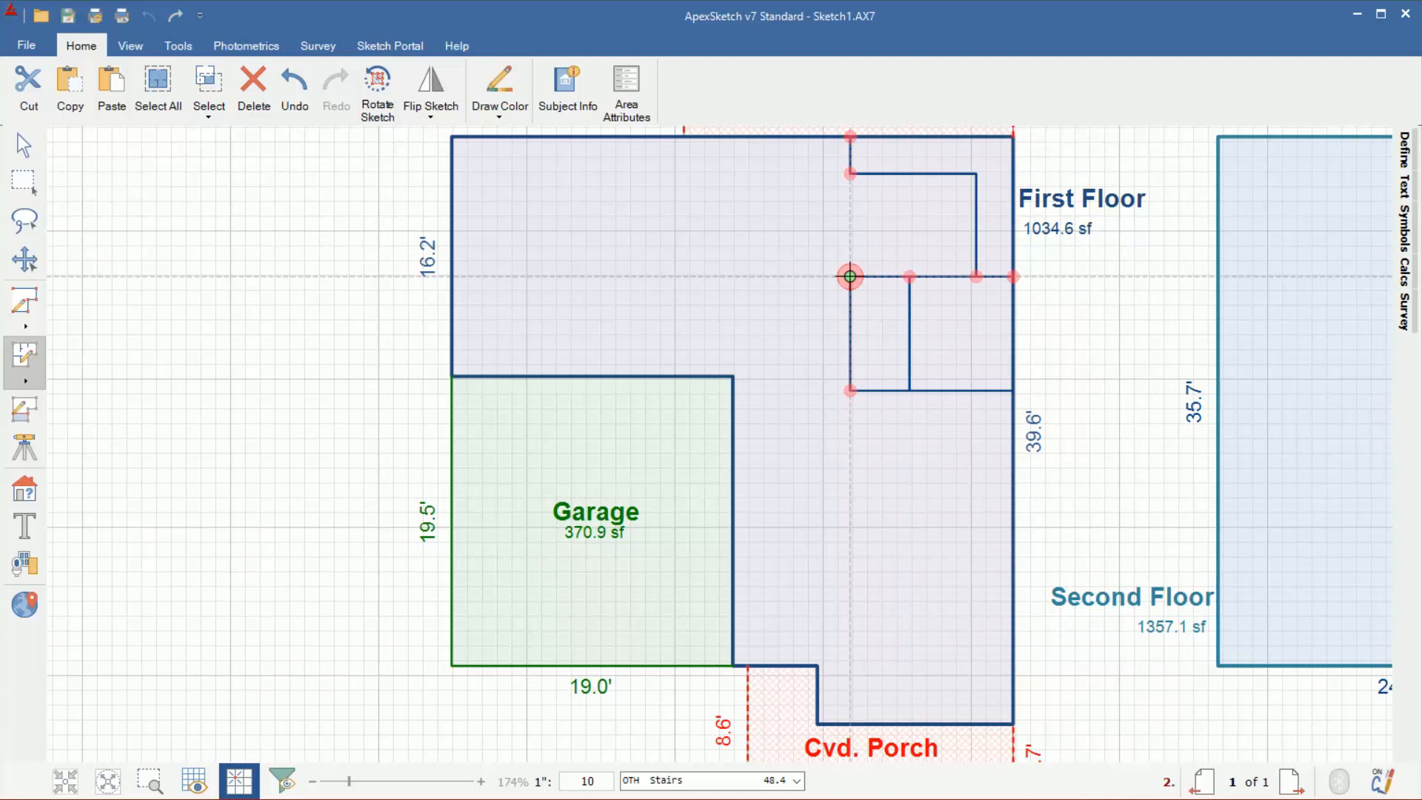
pyautogui.click(850, 239)
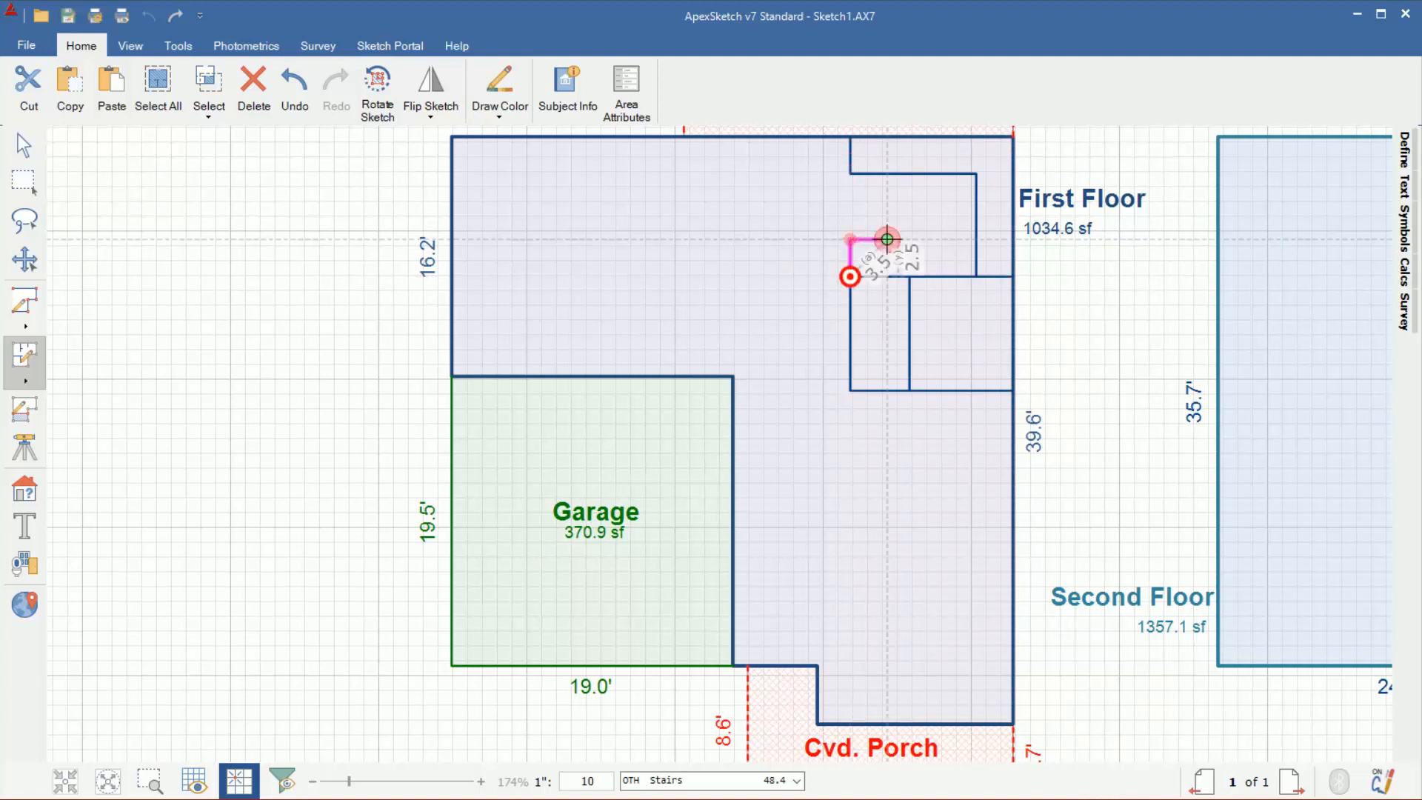
pyautogui.click(887, 239)
pyautogui.click(887, 276)
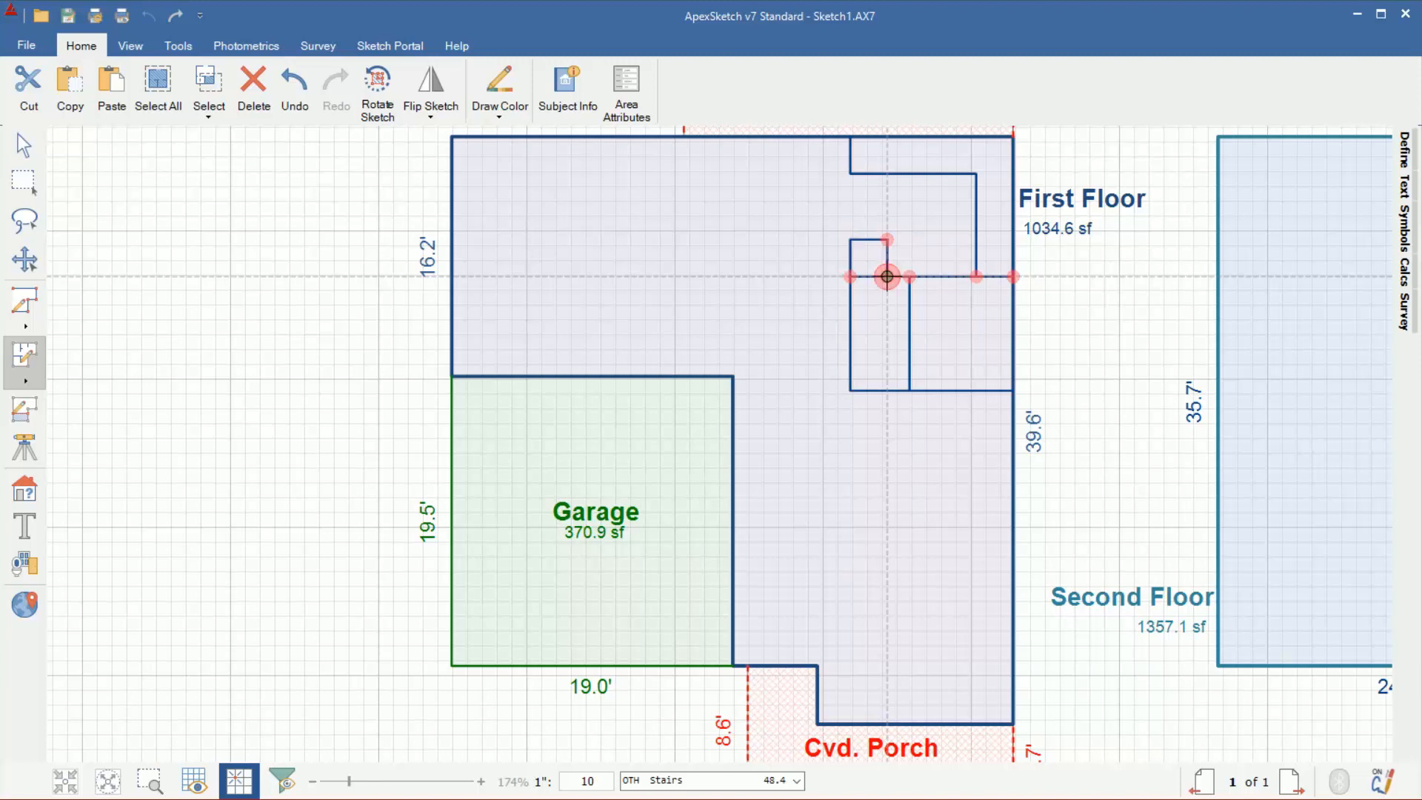
# Step: Set the lines of the L-shaped counter and the small square to 1 Inch thickness and a grey color
pyautogui.click(20, 152)
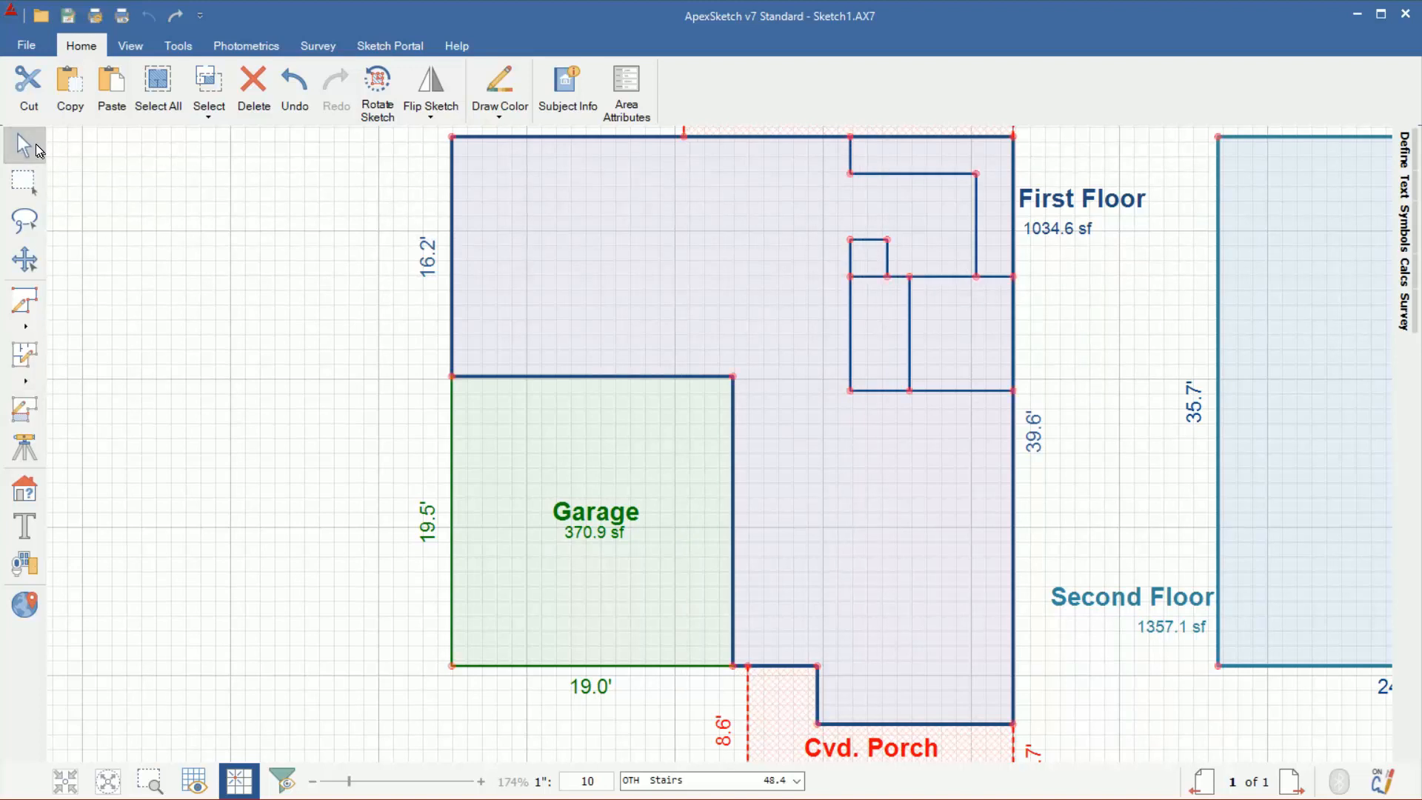
pyautogui.click(852, 259)
pyautogui.click(867, 242)
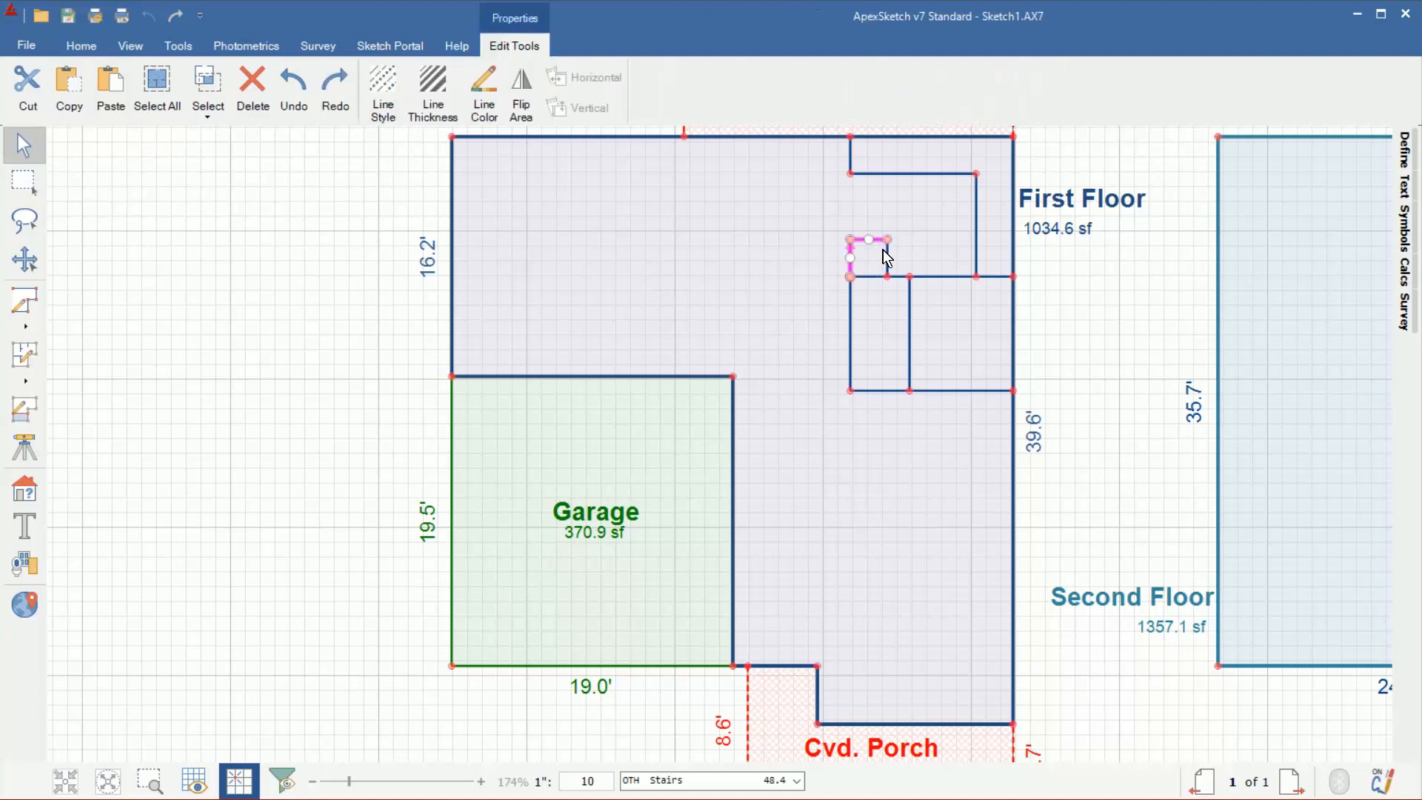
pyautogui.keyDown('ctrl'); pyautogui.click(977, 255); pyautogui.keyUp('ctrl')
pyautogui.keyDown('ctrl'); pyautogui.click(947, 173); pyautogui.keyUp('ctrl')
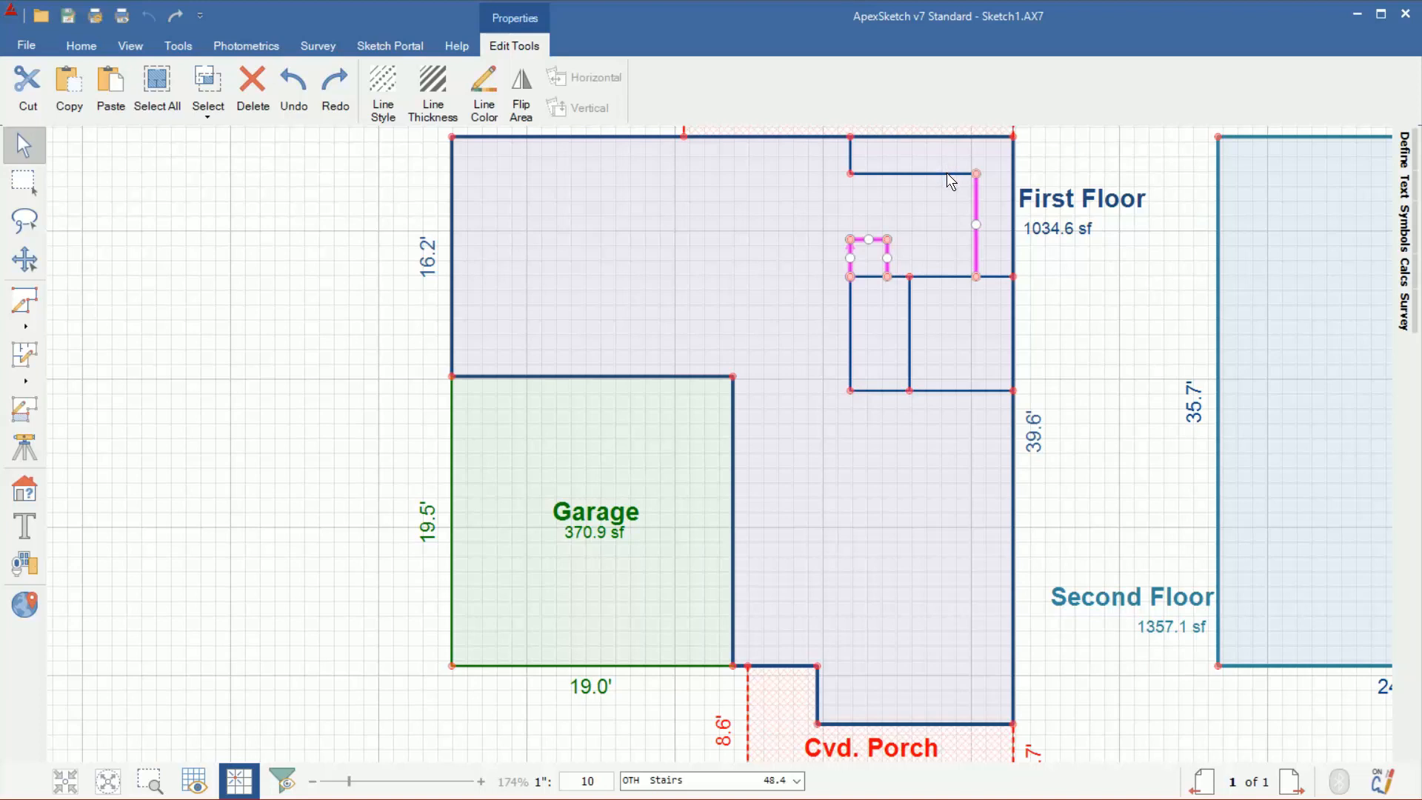
pyautogui.keyDown('ctrl'); pyautogui.click(849, 156); pyautogui.keyUp('ctrl')
pyautogui.click(442, 111)
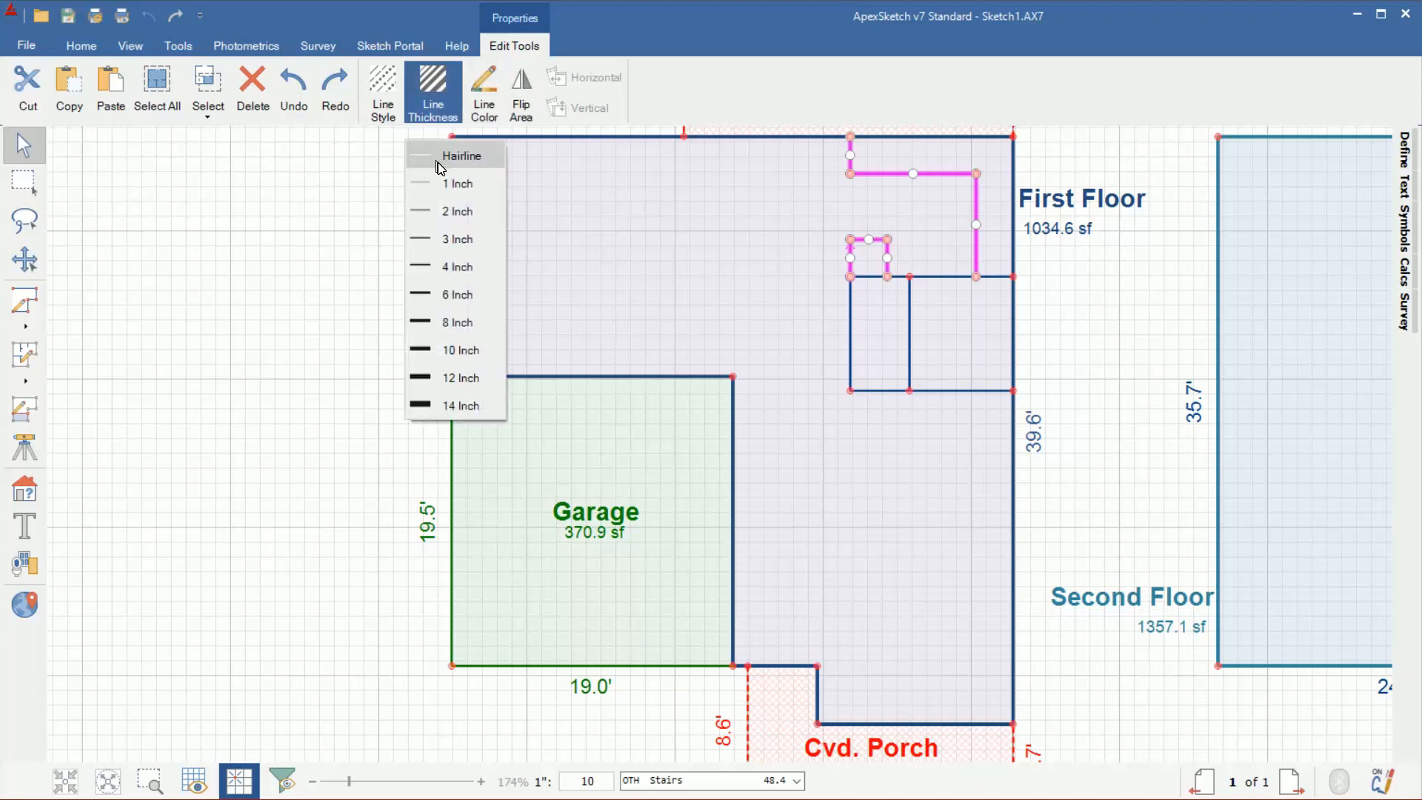
pyautogui.click(443, 183)
pyautogui.click(484, 93)
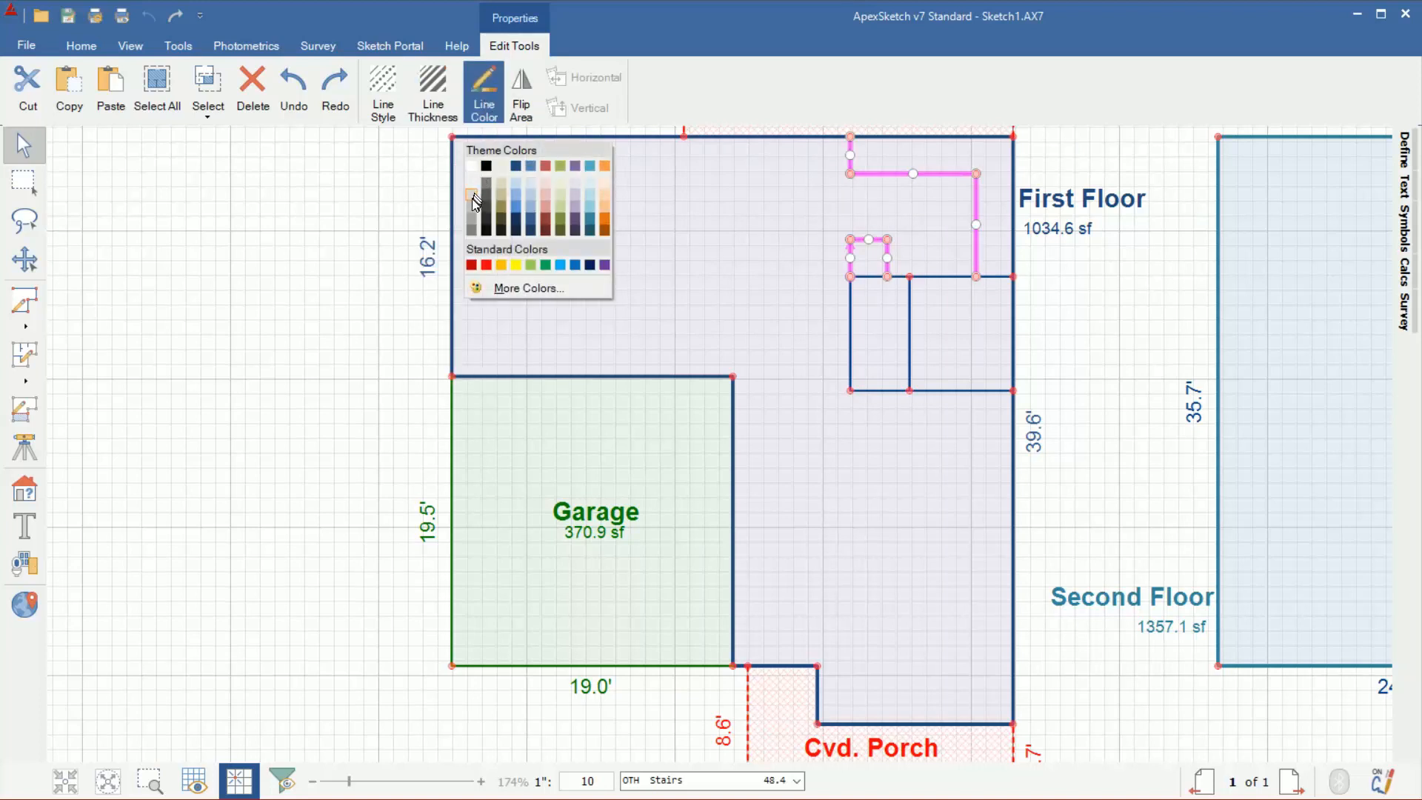
pyautogui.click(472, 221)
pyautogui.click(313, 233)
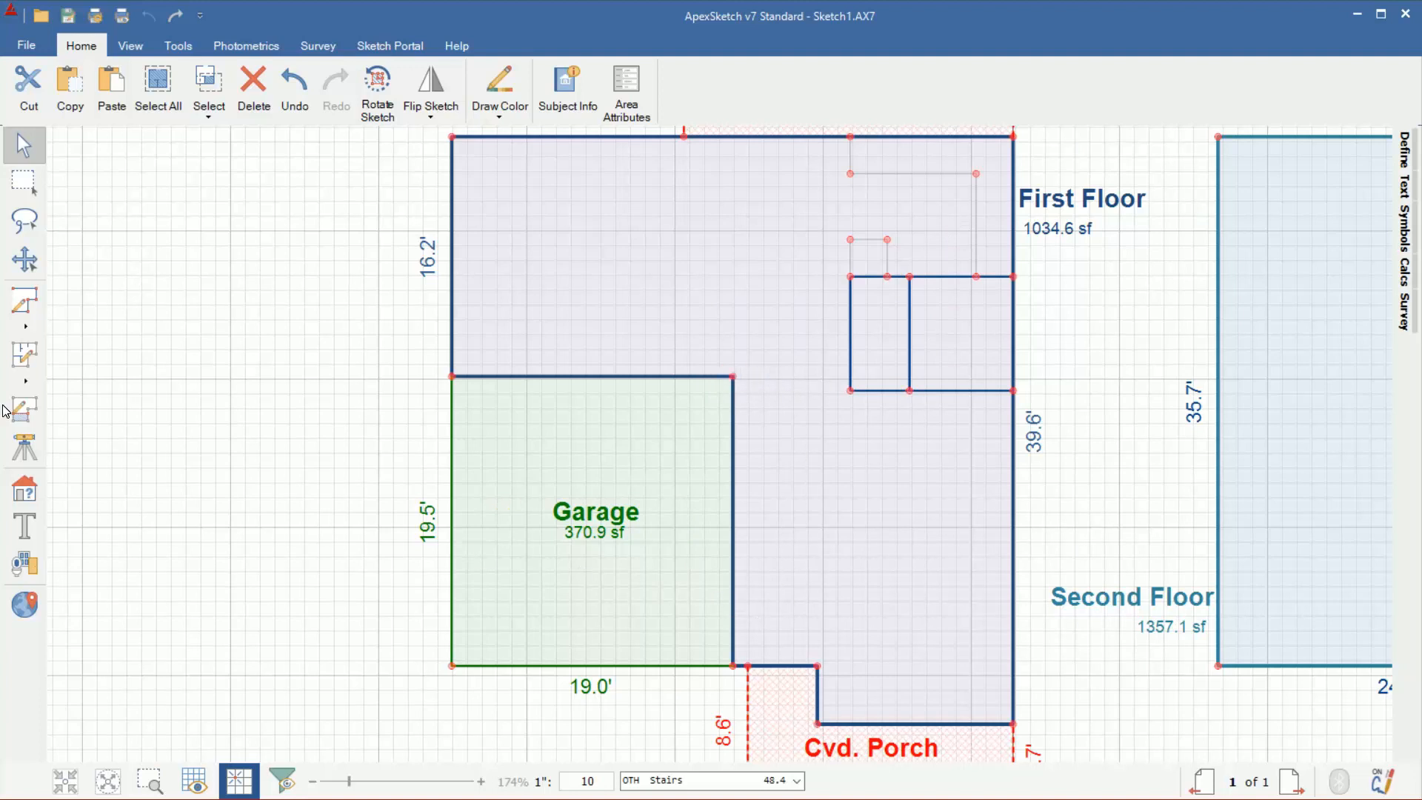
# Step: Draw a rectangle 3.7 ft wide and 14.5 ft long against the garage's right wall, starting at its upper right corner
pyautogui.click(24, 362)
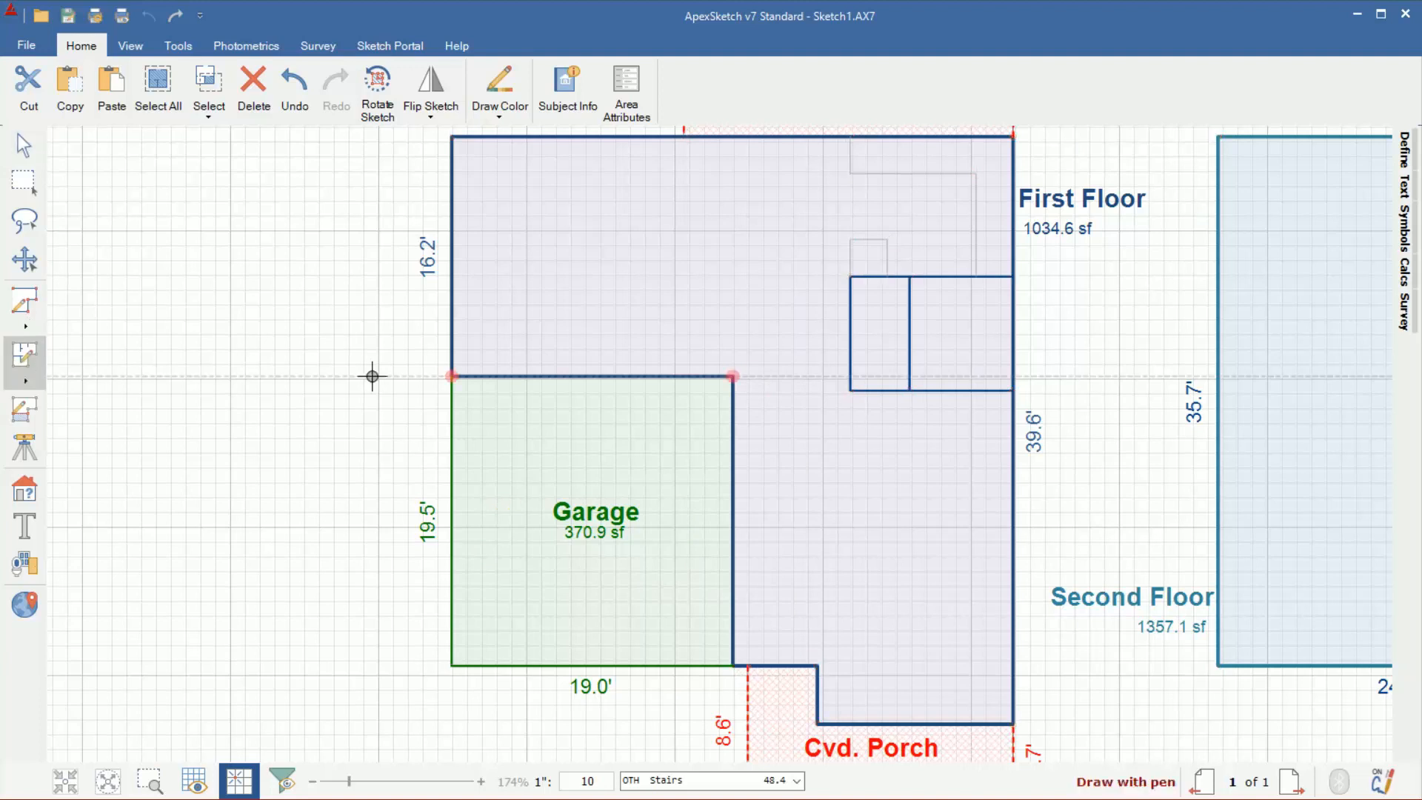
pyautogui.click(732, 376)
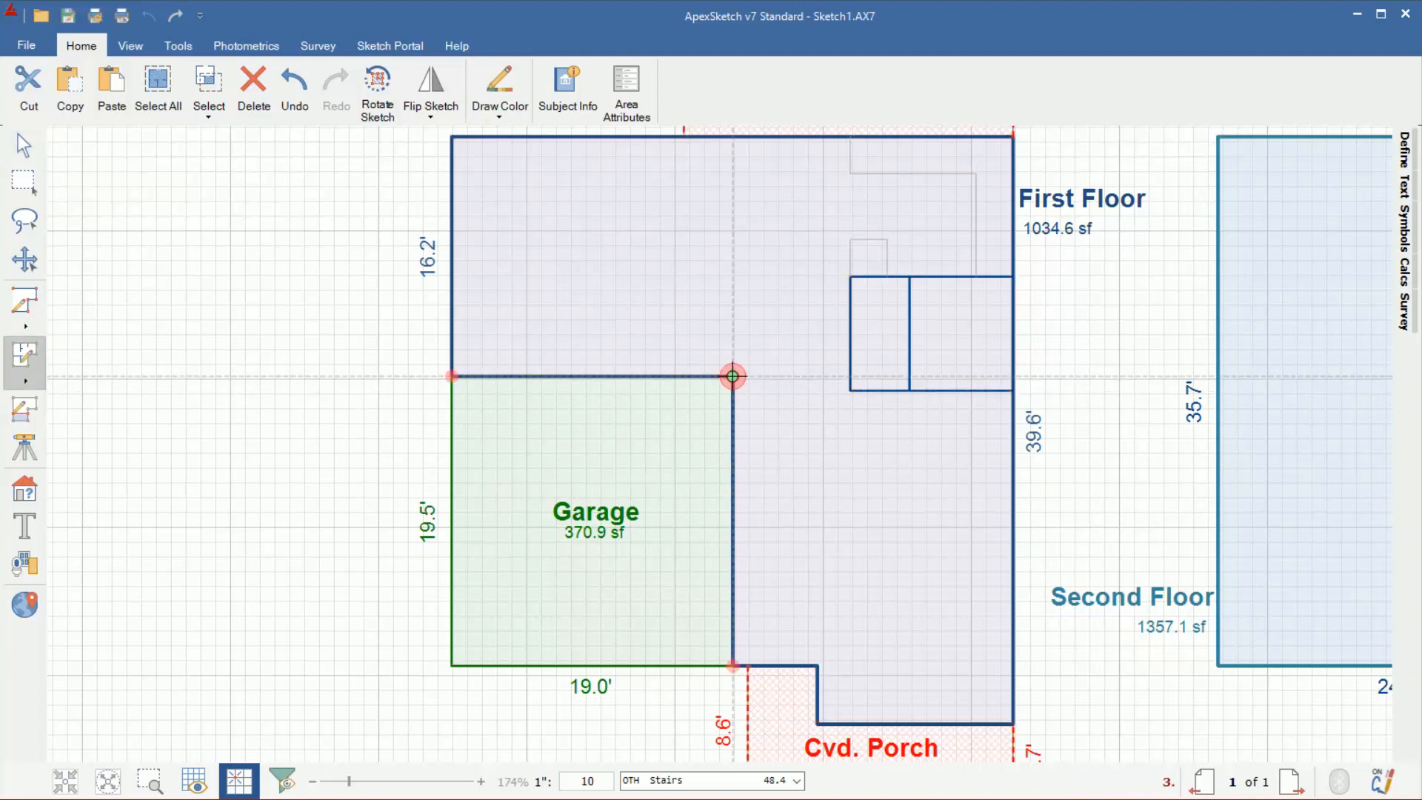
pyautogui.click(788, 376)
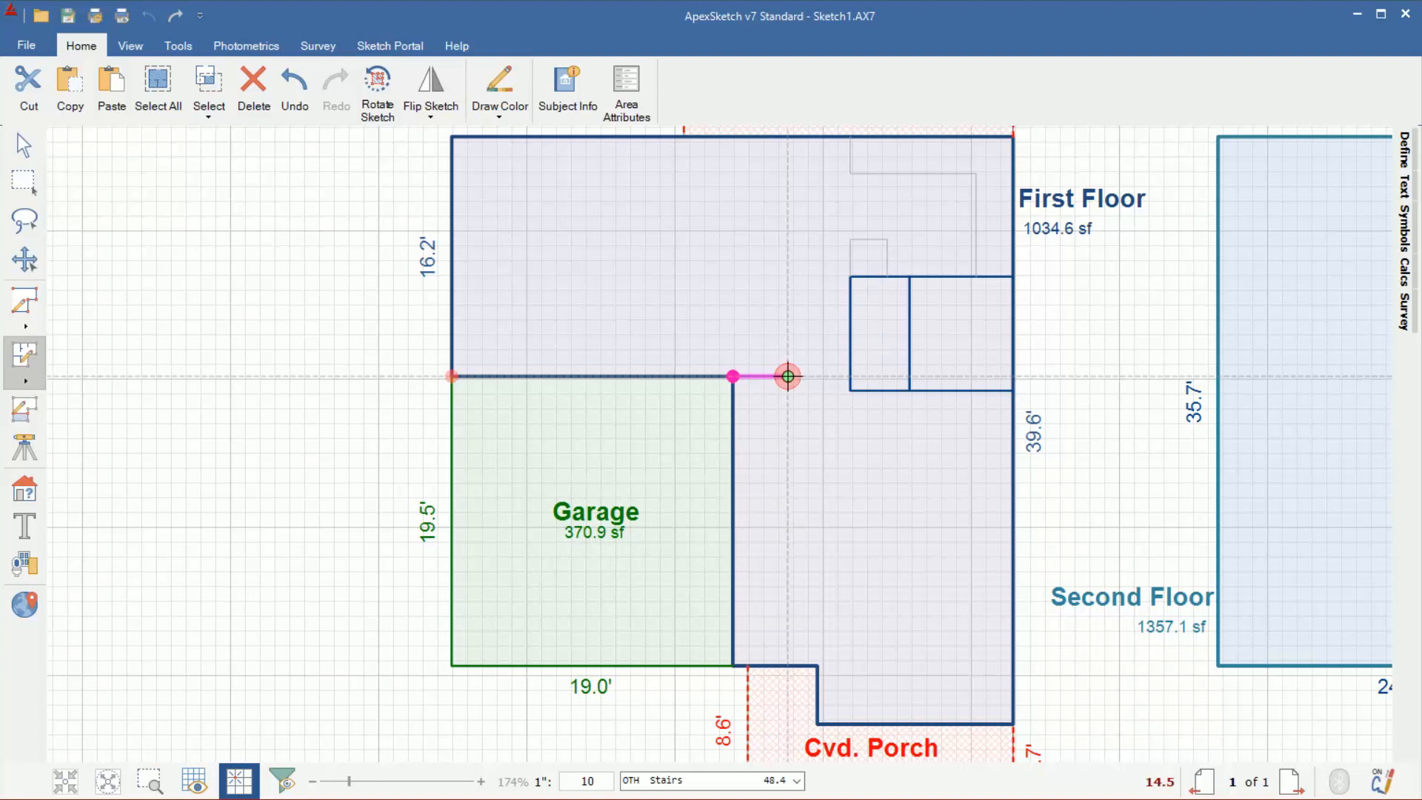
pyautogui.click(788, 591)
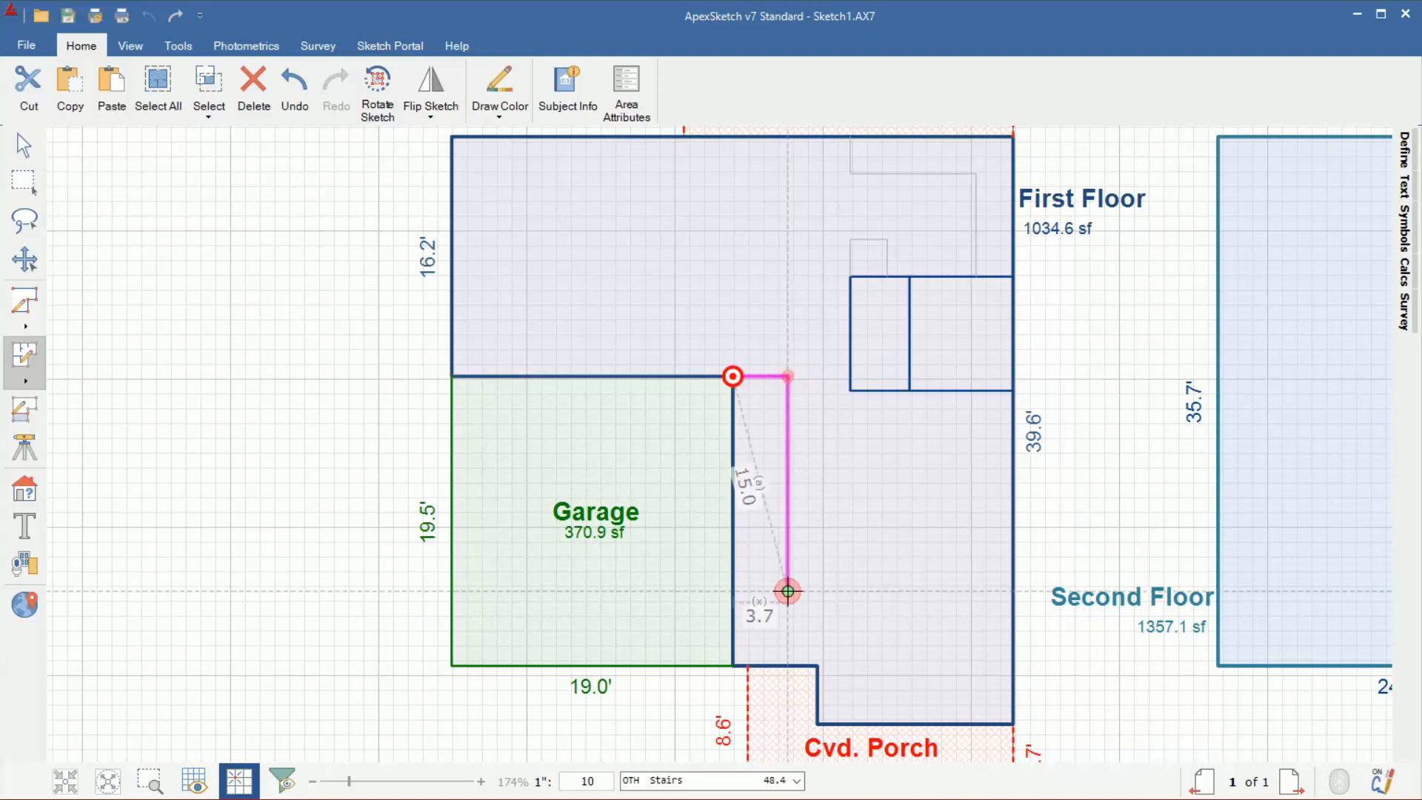
pyautogui.click(733, 591)
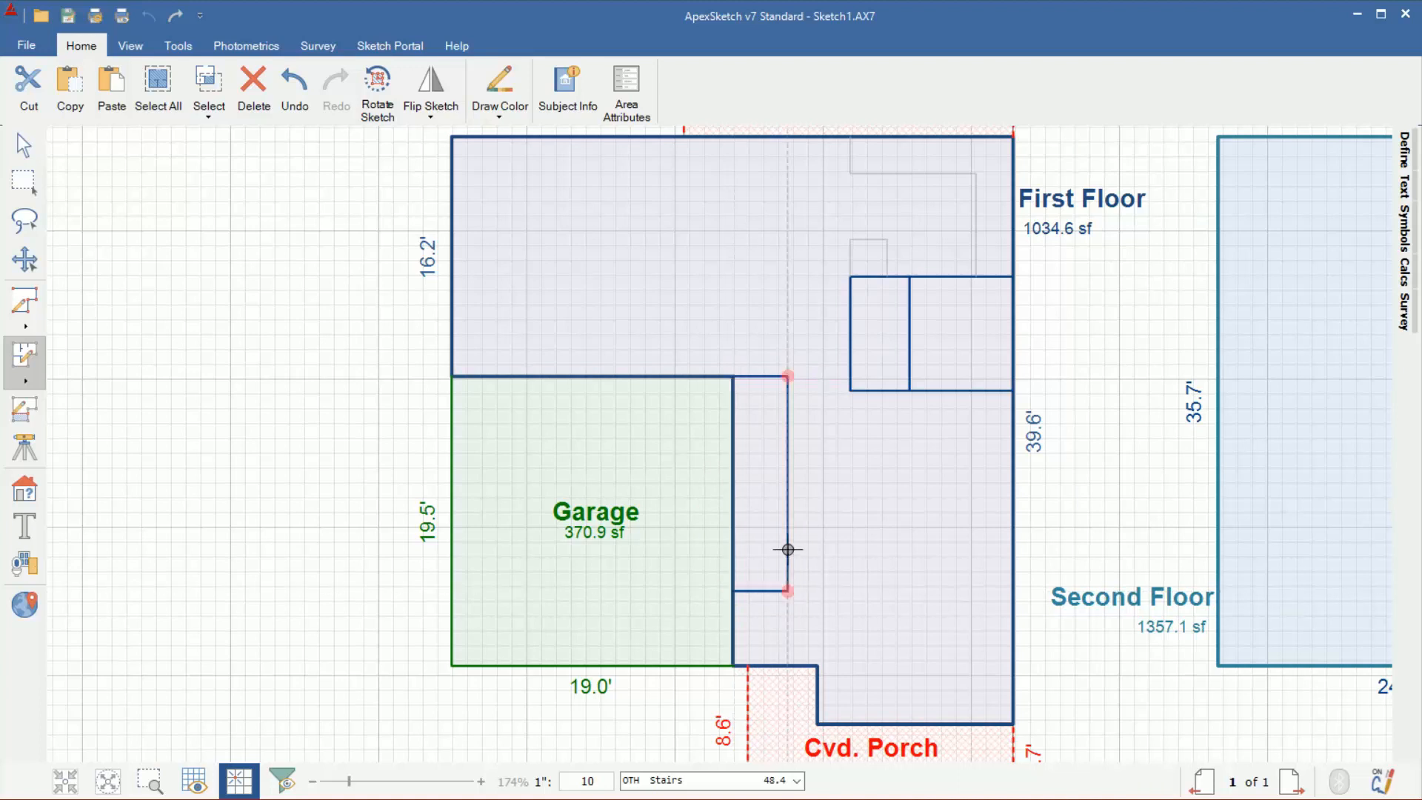
pyautogui.click(22, 146)
# Step: Place a Range-Std symbol from the Kitchen category on the counter along the First Floor's right wall
pyautogui.moveTo(295, 395); pyautogui.dragTo(256, 394)
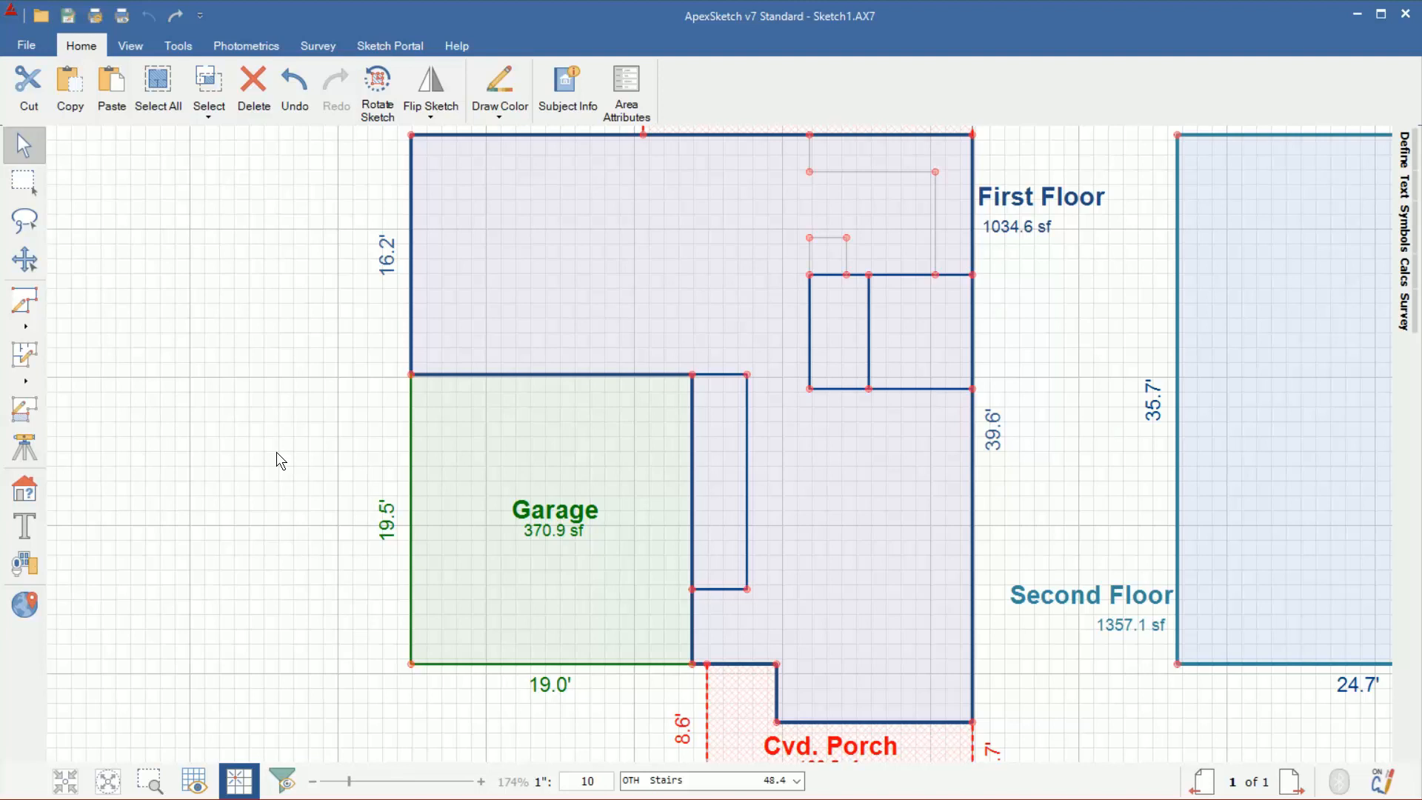
pyautogui.click(25, 565)
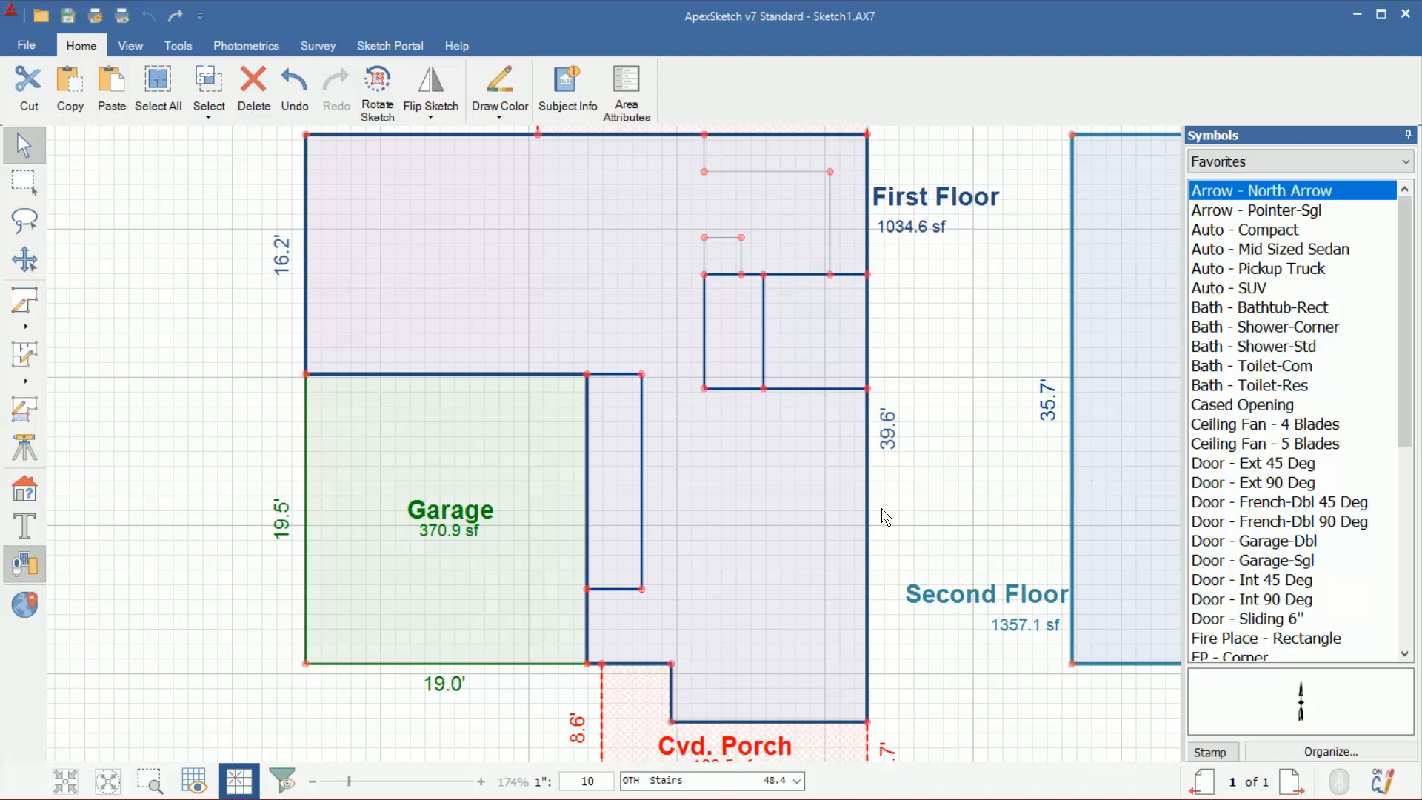
pyautogui.click(1241, 157)
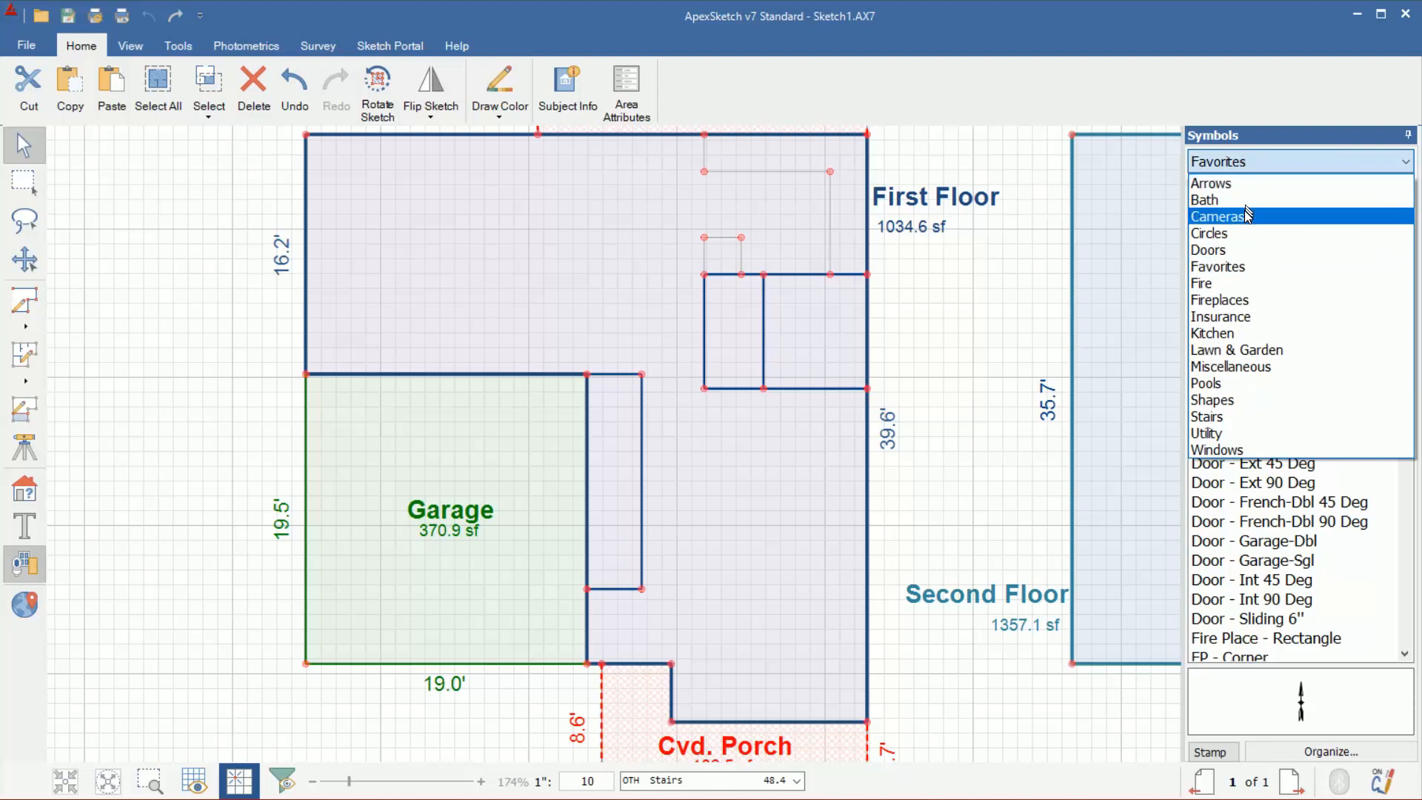
pyautogui.click(1250, 333)
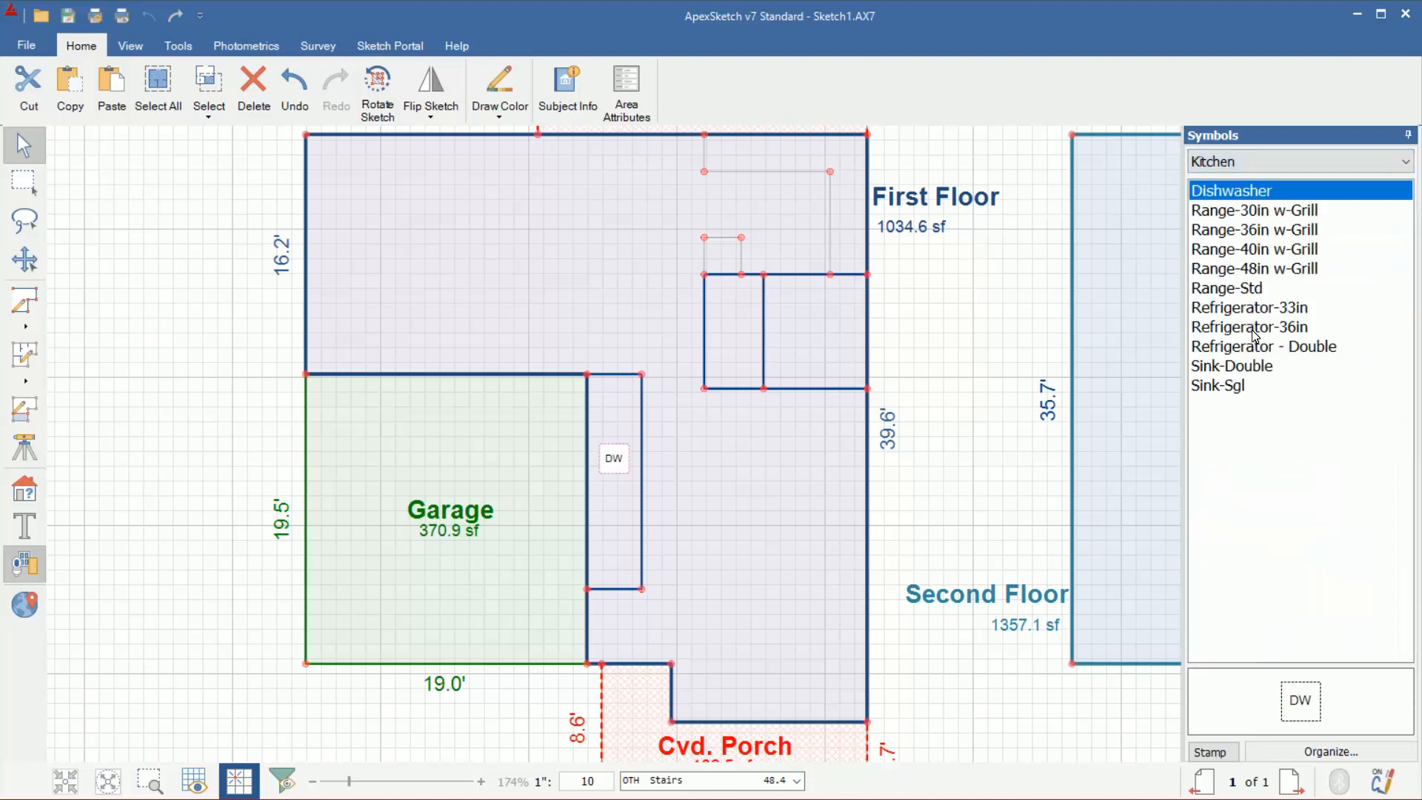
pyautogui.click(1236, 288)
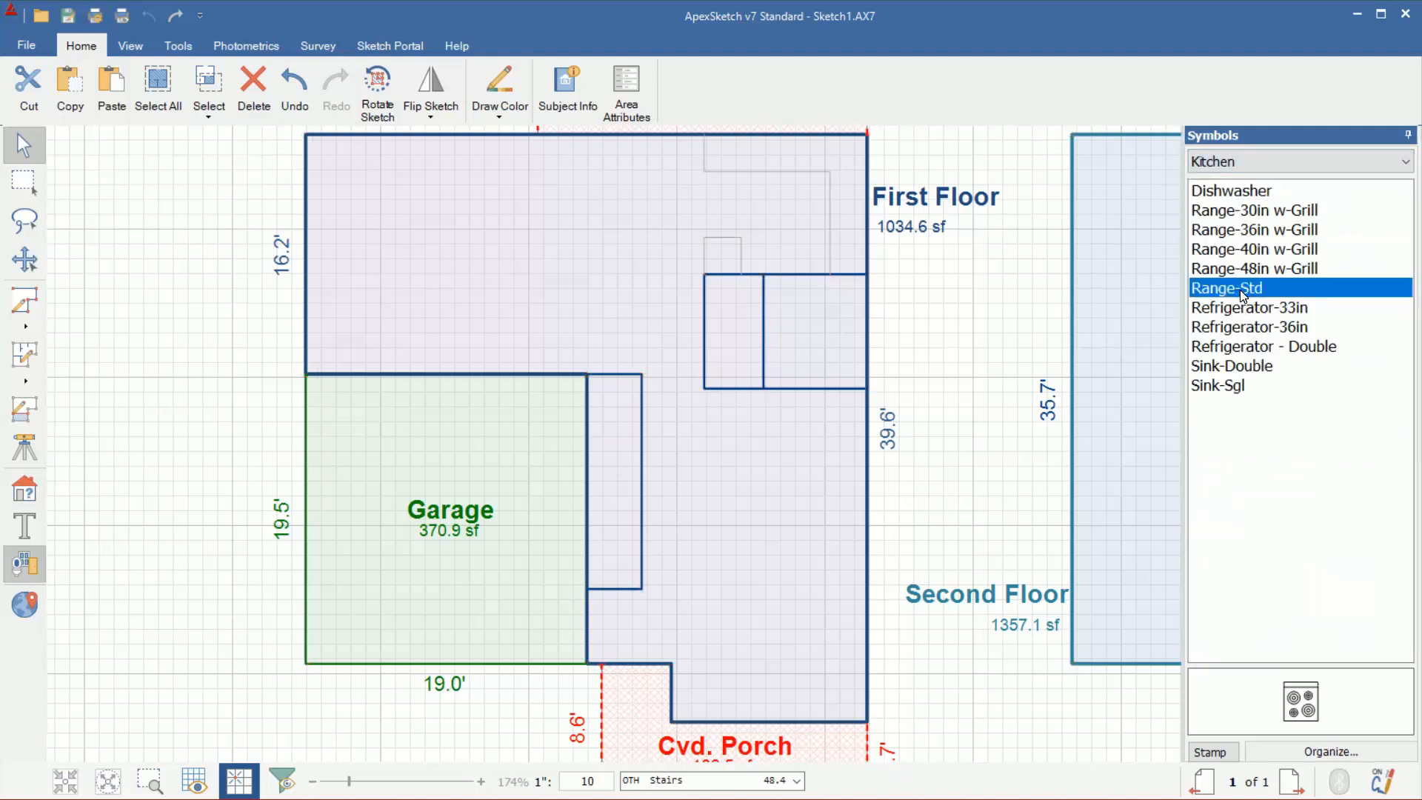
pyautogui.click(841, 211)
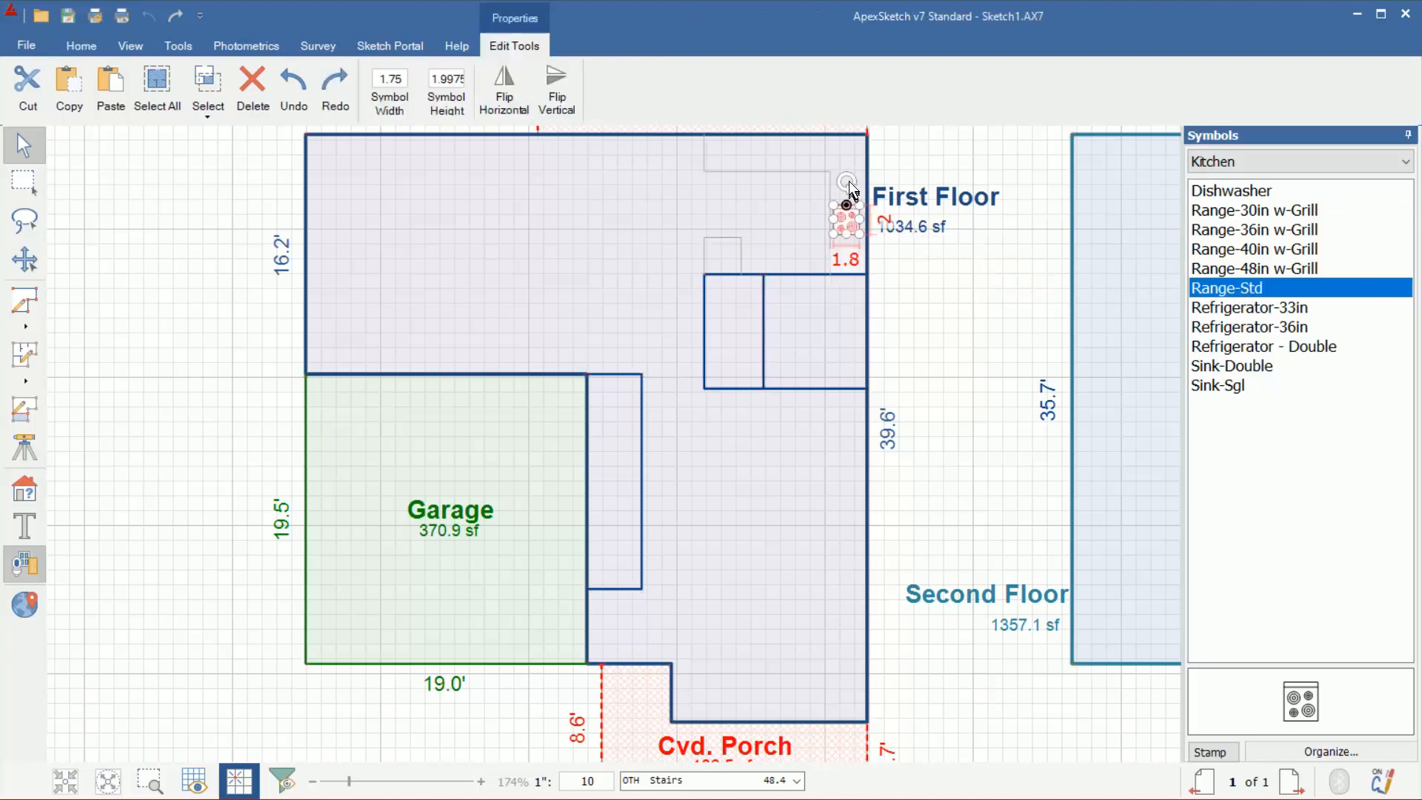
# Step: Rotate the range symbol a quarter turn and move it flush against the First Floor's right wall
pyautogui.moveTo(875, 189); pyautogui.dragTo(861, 221)
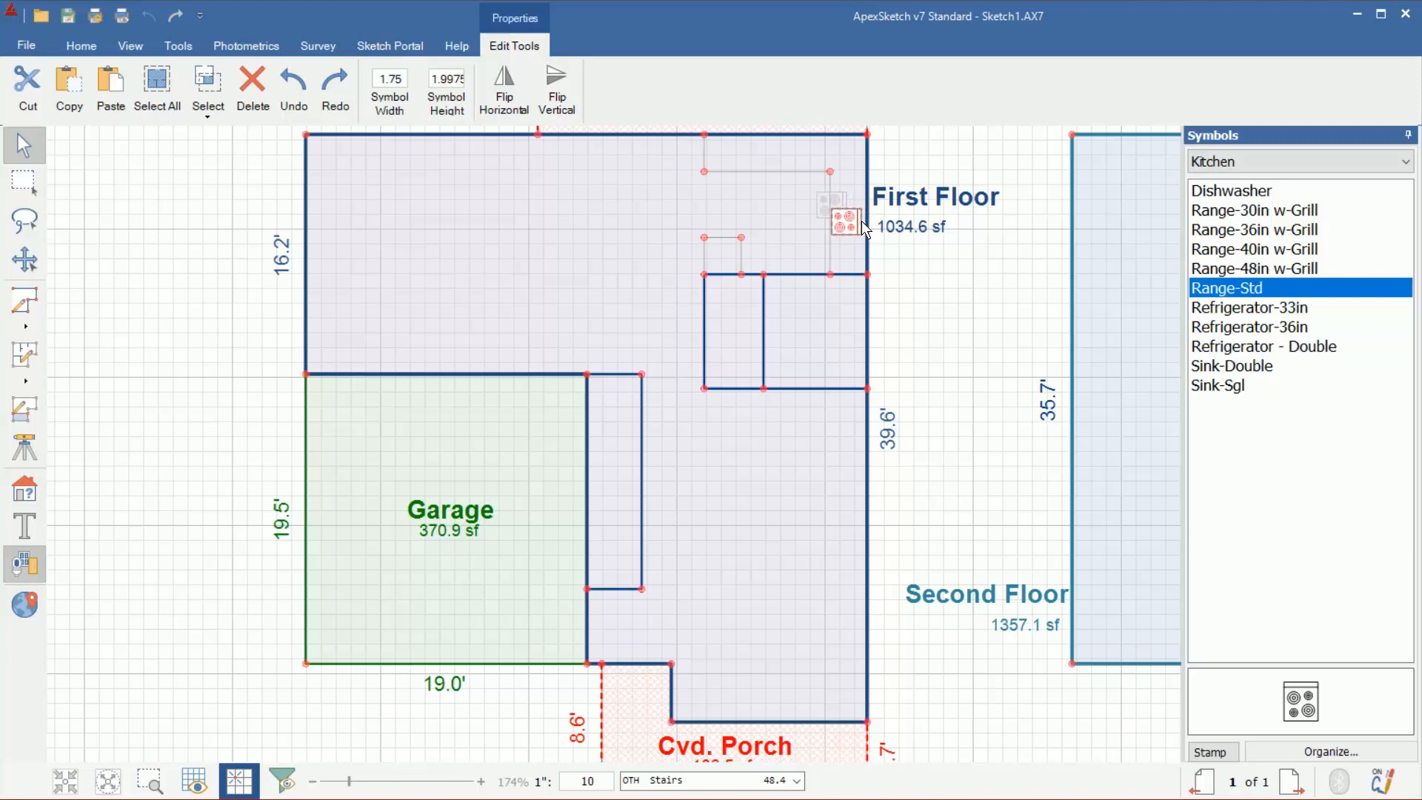
pyautogui.click(992, 308)
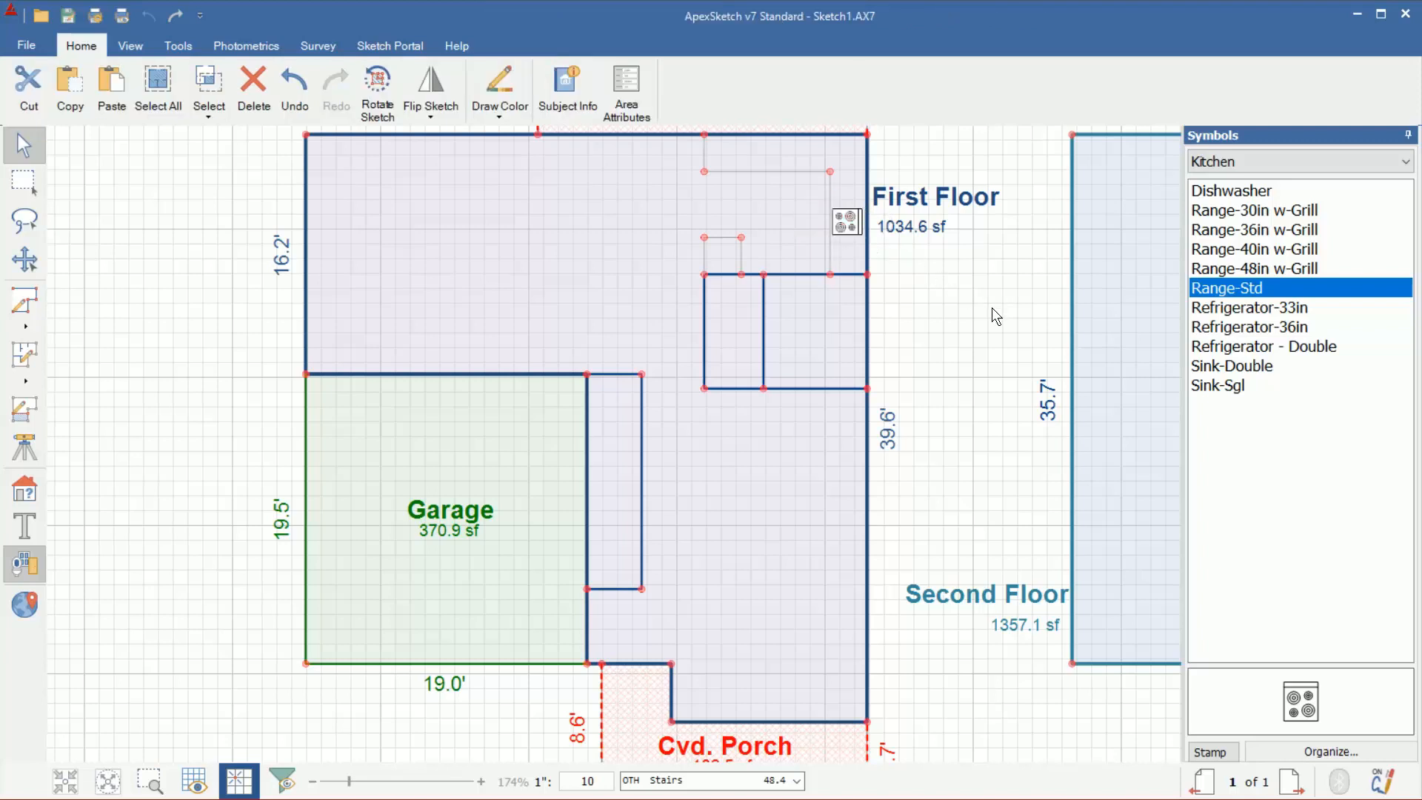
# Step: Place a Refrigerator-33in symbol beside the small square counter, turned around with its back against the room wall below it
pyautogui.click(1215, 308)
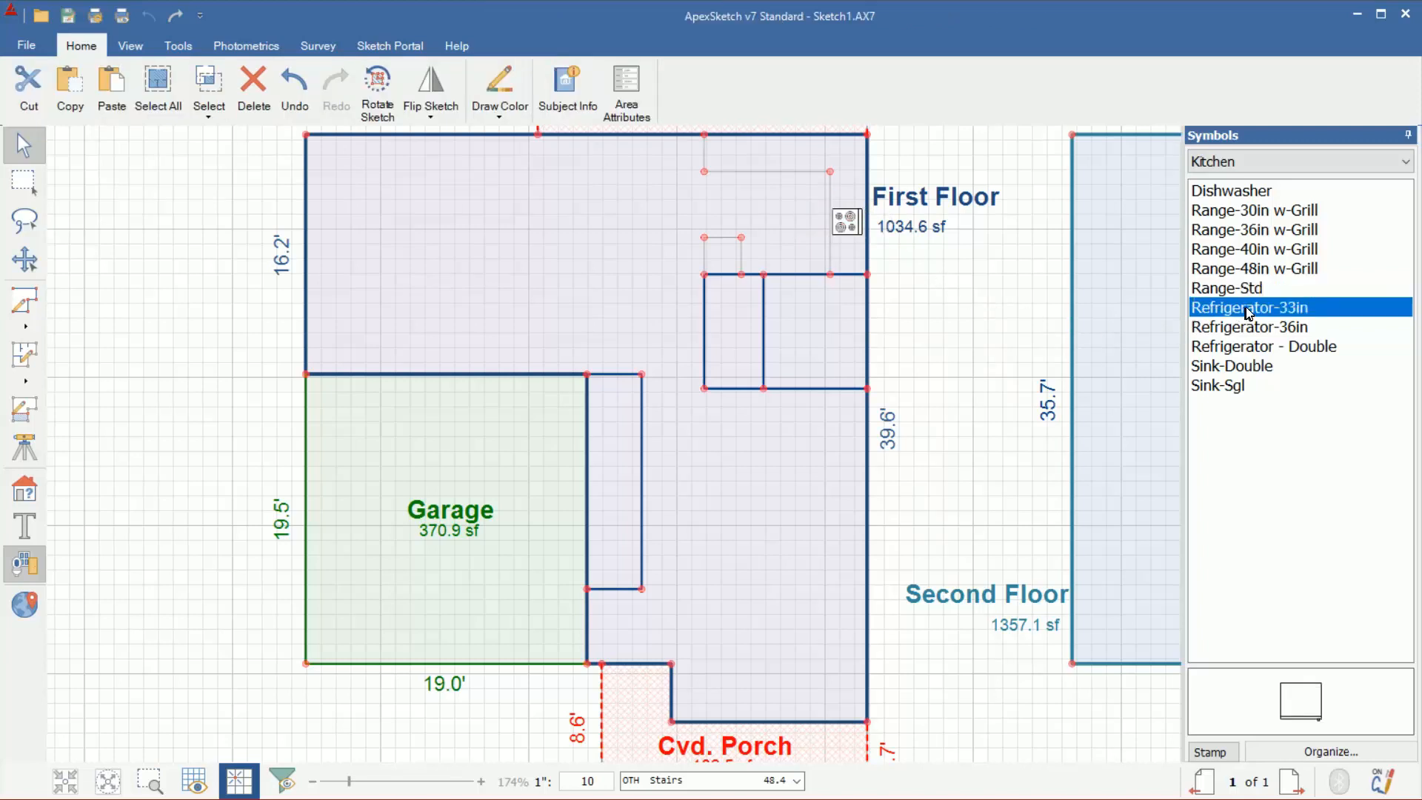
pyautogui.click(773, 223)
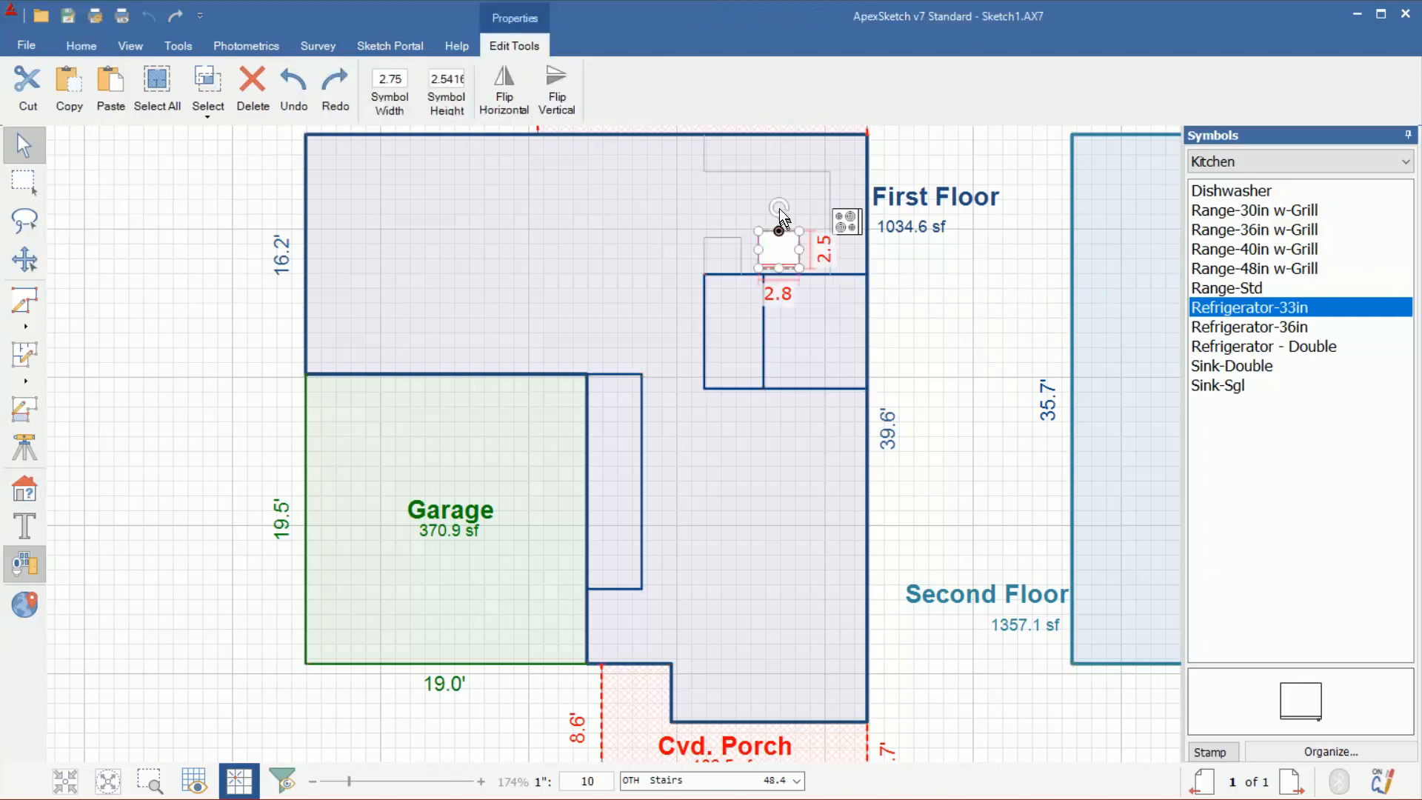
pyautogui.click(781, 279)
pyautogui.moveTo(776, 231); pyautogui.dragTo(763, 259)
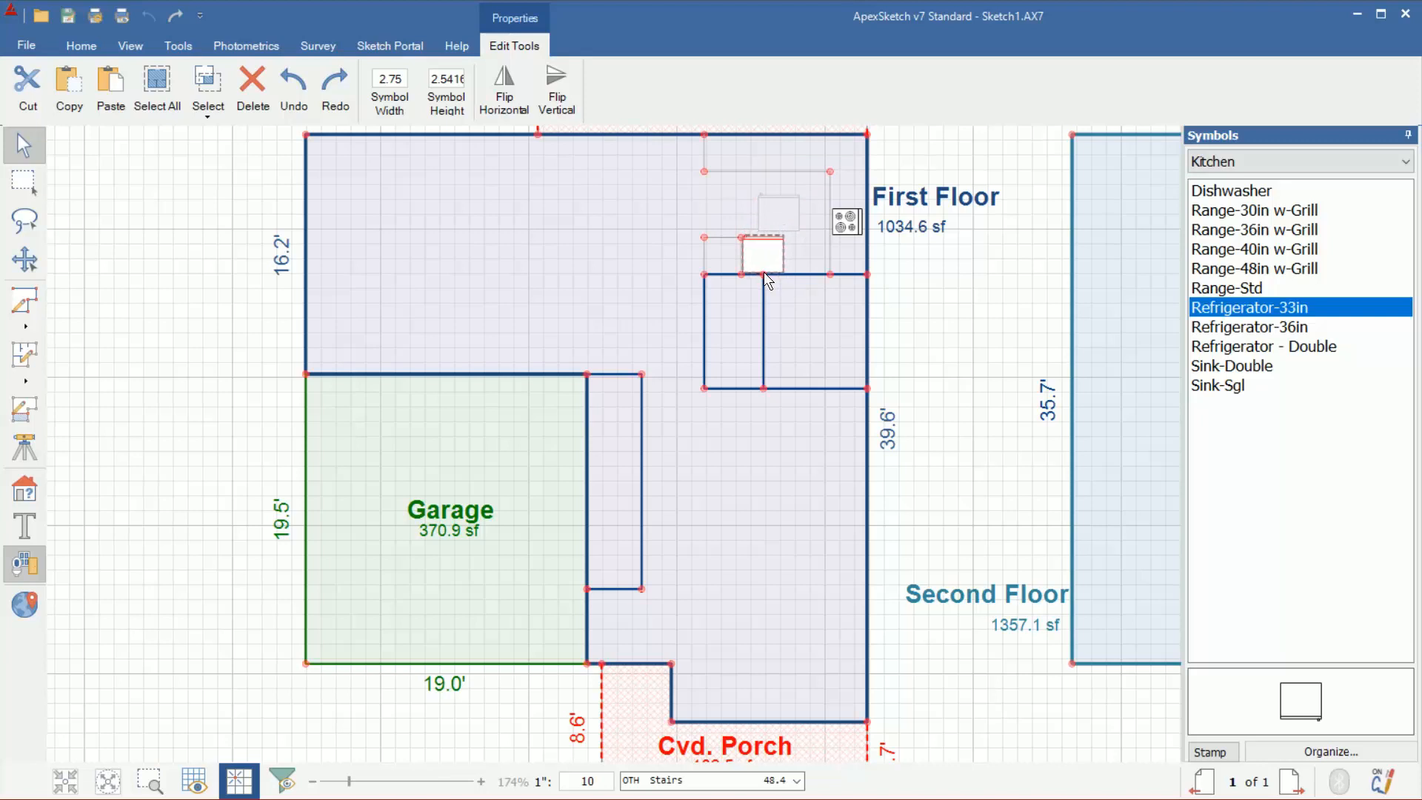
pyautogui.moveTo(762, 273); pyautogui.dragTo(763, 274)
pyautogui.click(961, 308)
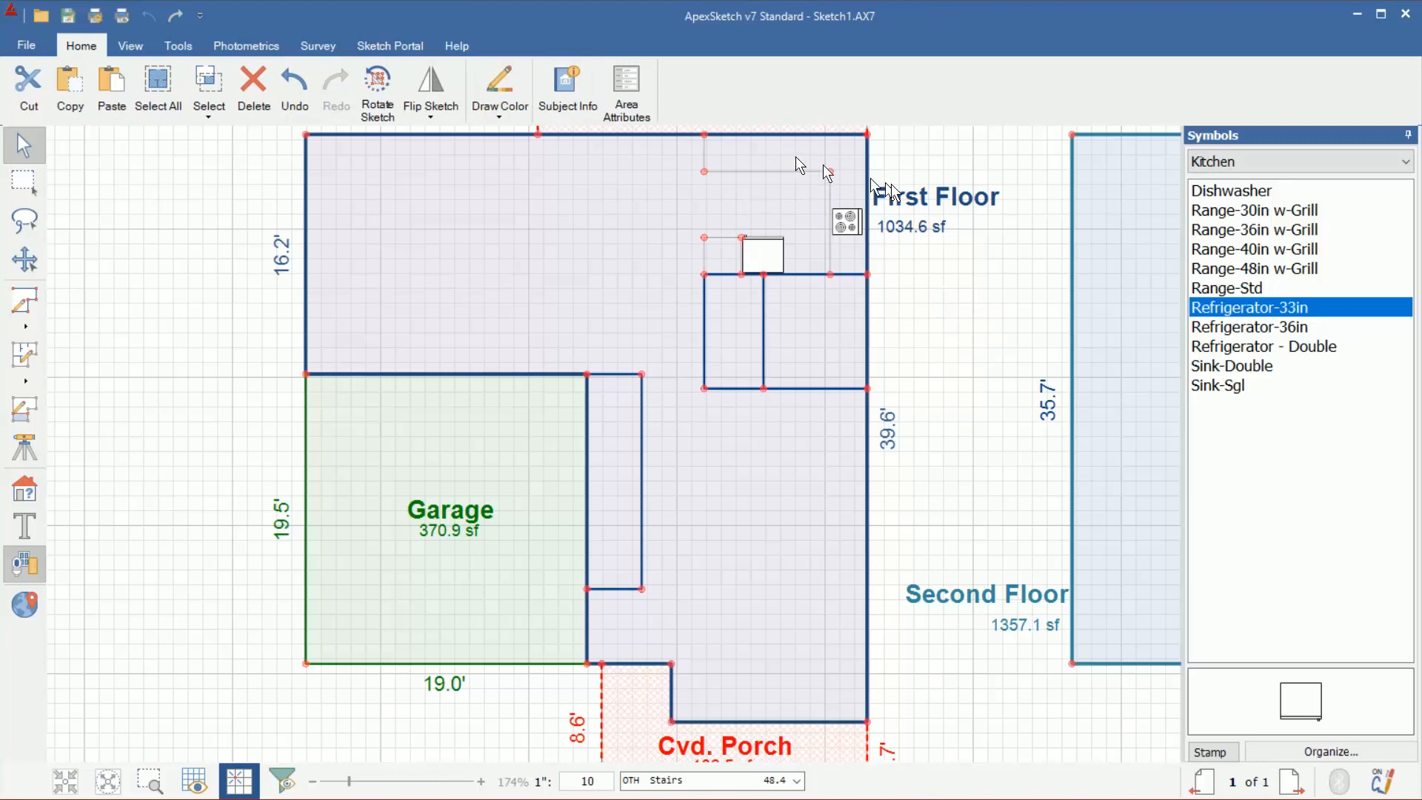
# Step: Place a Sink-Double symbol from the Kitchen category on the counter along the First Floor's top wall
pyautogui.click(1241, 346)
pyautogui.click(1255, 368)
pyautogui.moveTo(1255, 368); pyautogui.dragTo(791, 146)
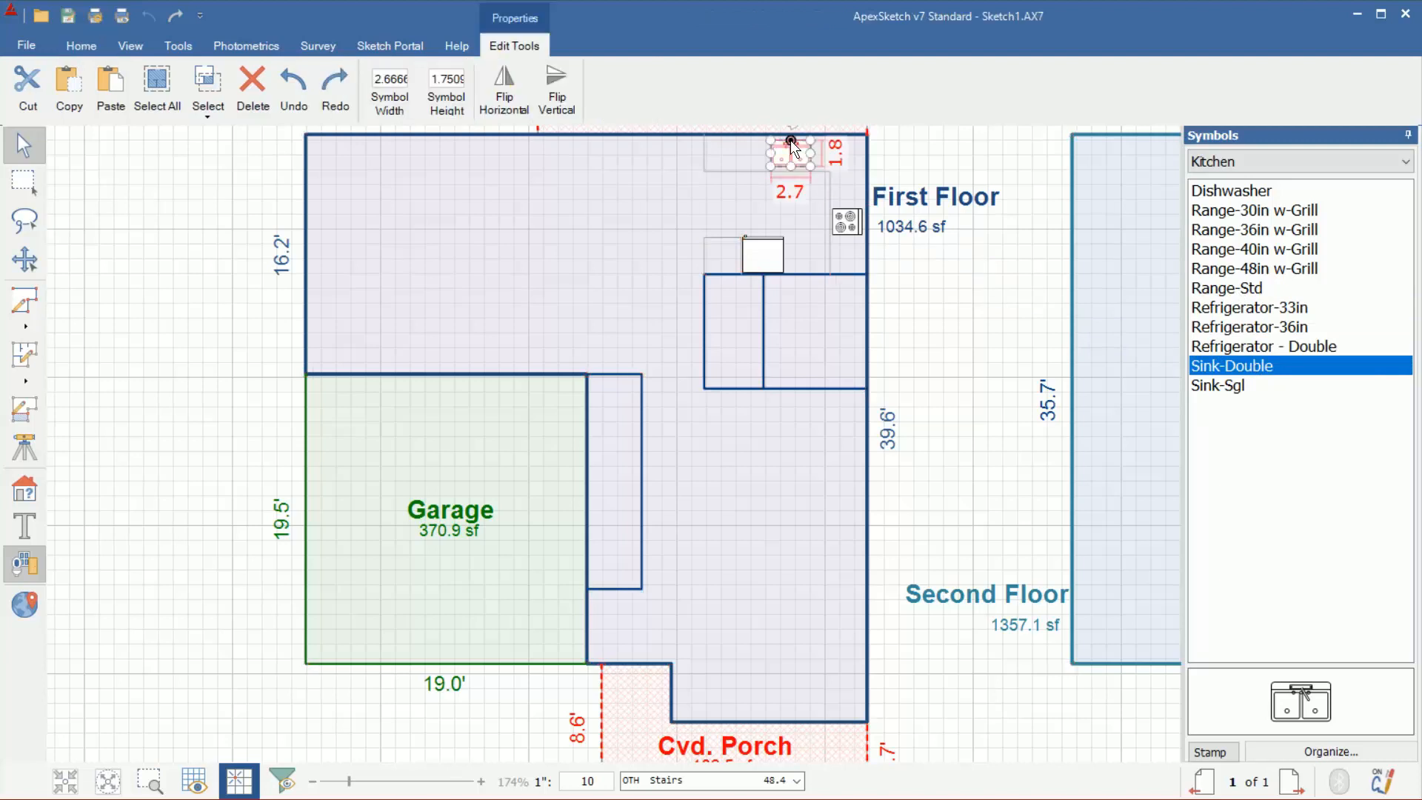
pyautogui.click(968, 327)
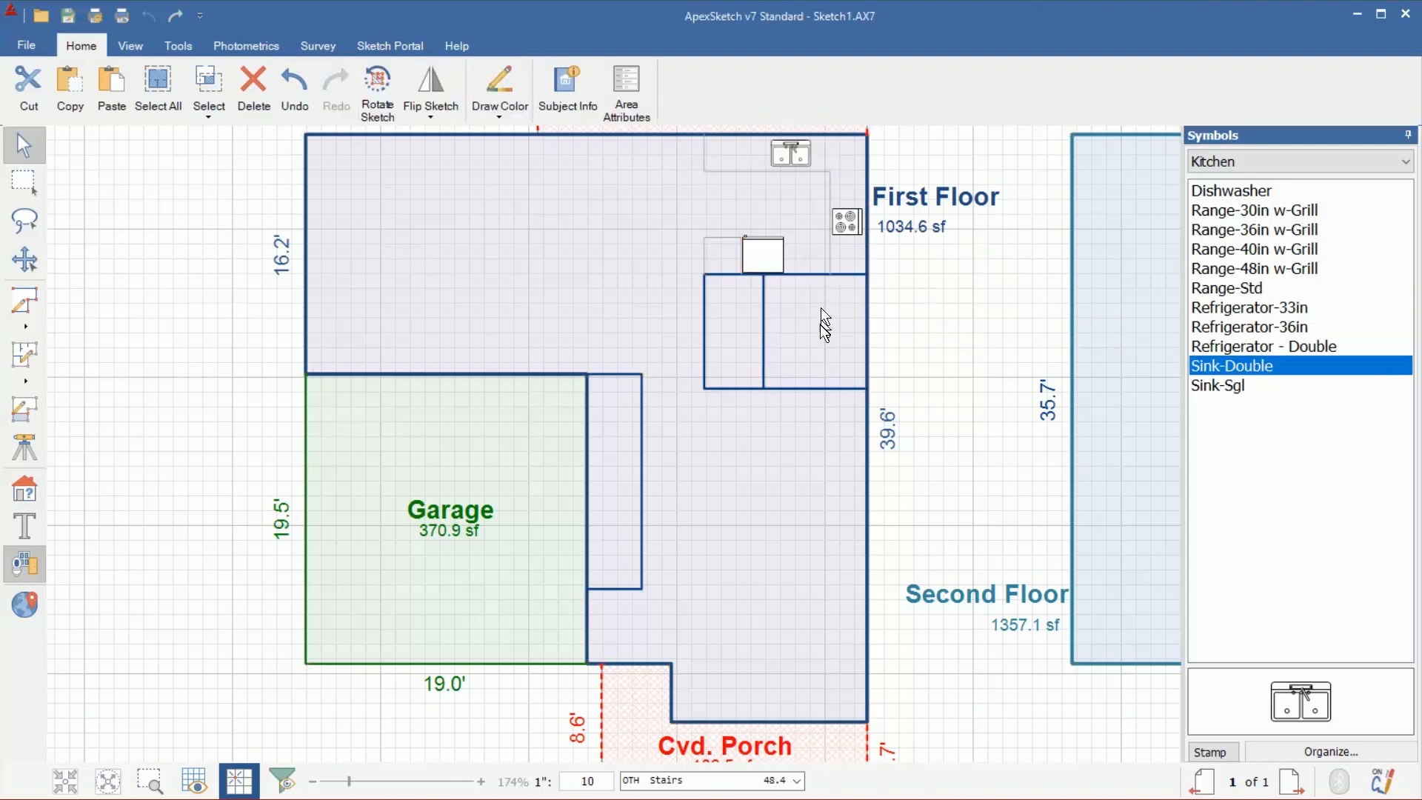
# Step: Place an Interior 45 Degree door from the Doors category in the larger small room's upper wall, swinging into the room
pyautogui.click(1295, 161)
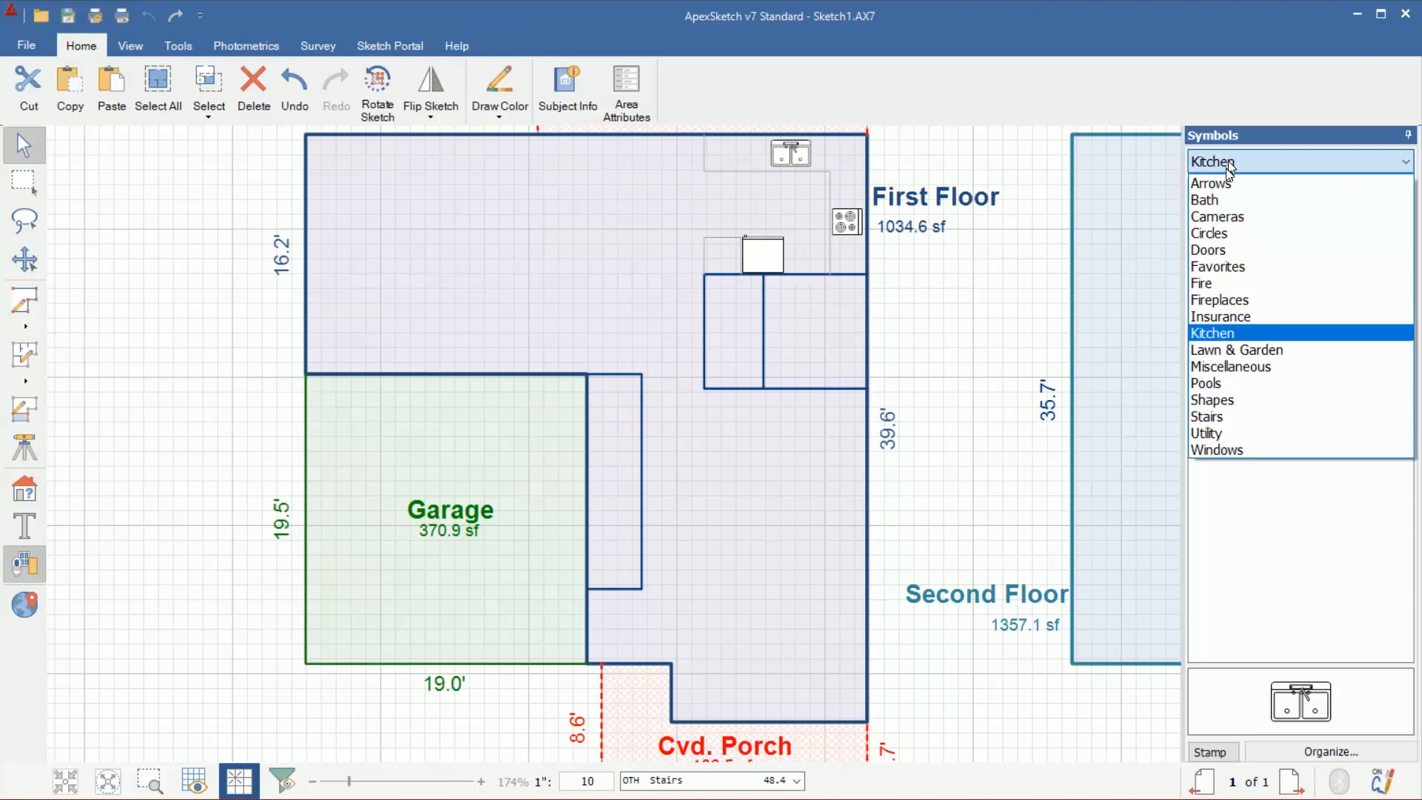
pyautogui.click(1216, 252)
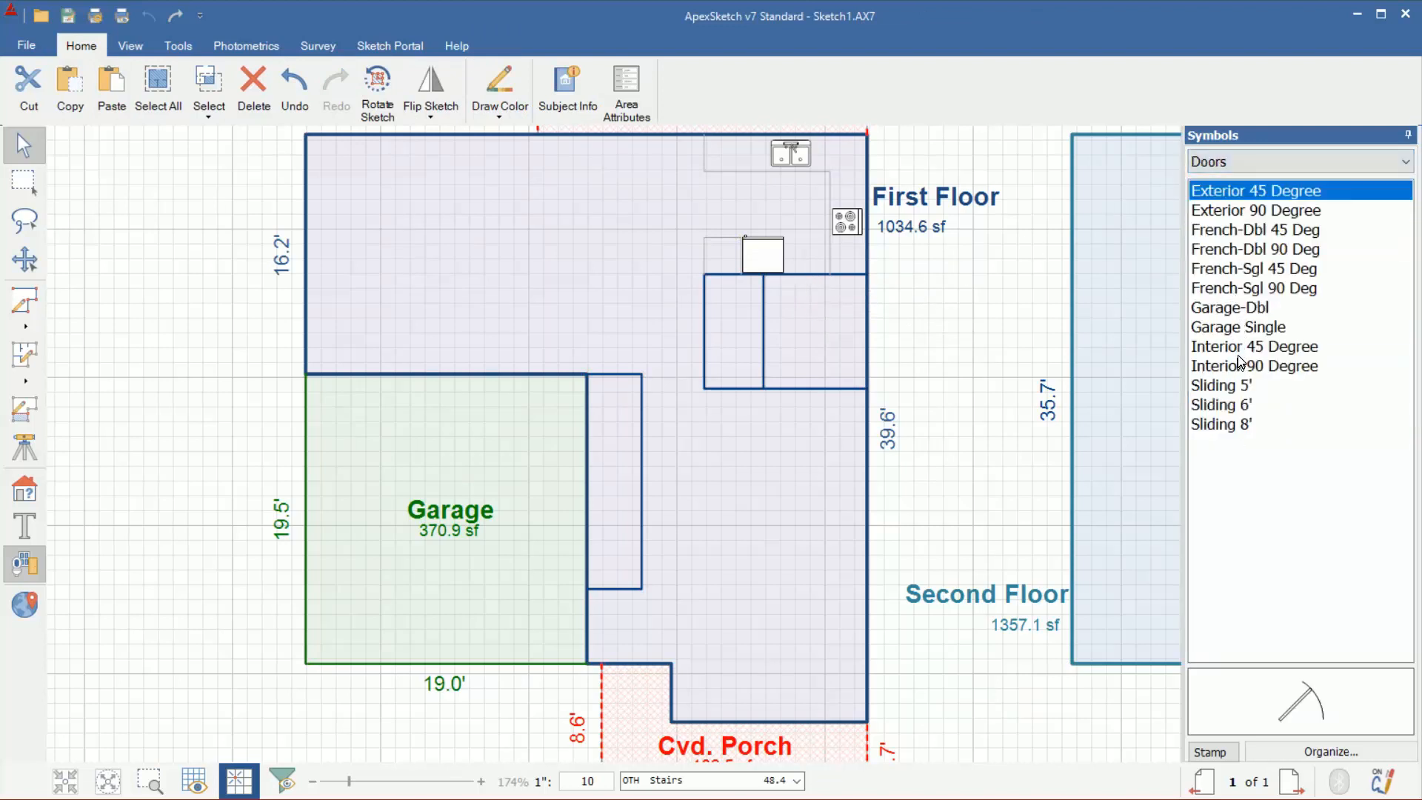
pyautogui.click(1267, 353)
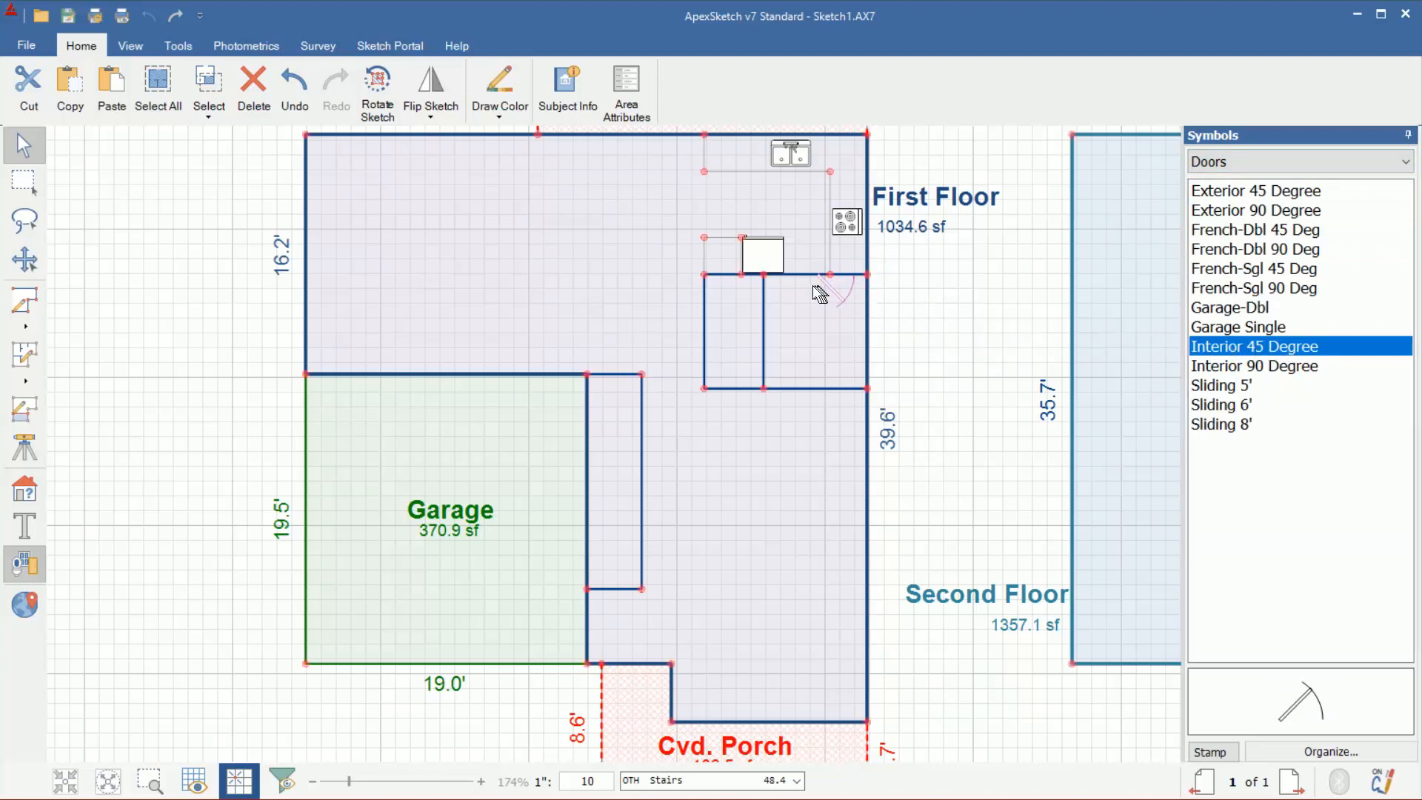
pyautogui.click(786, 286)
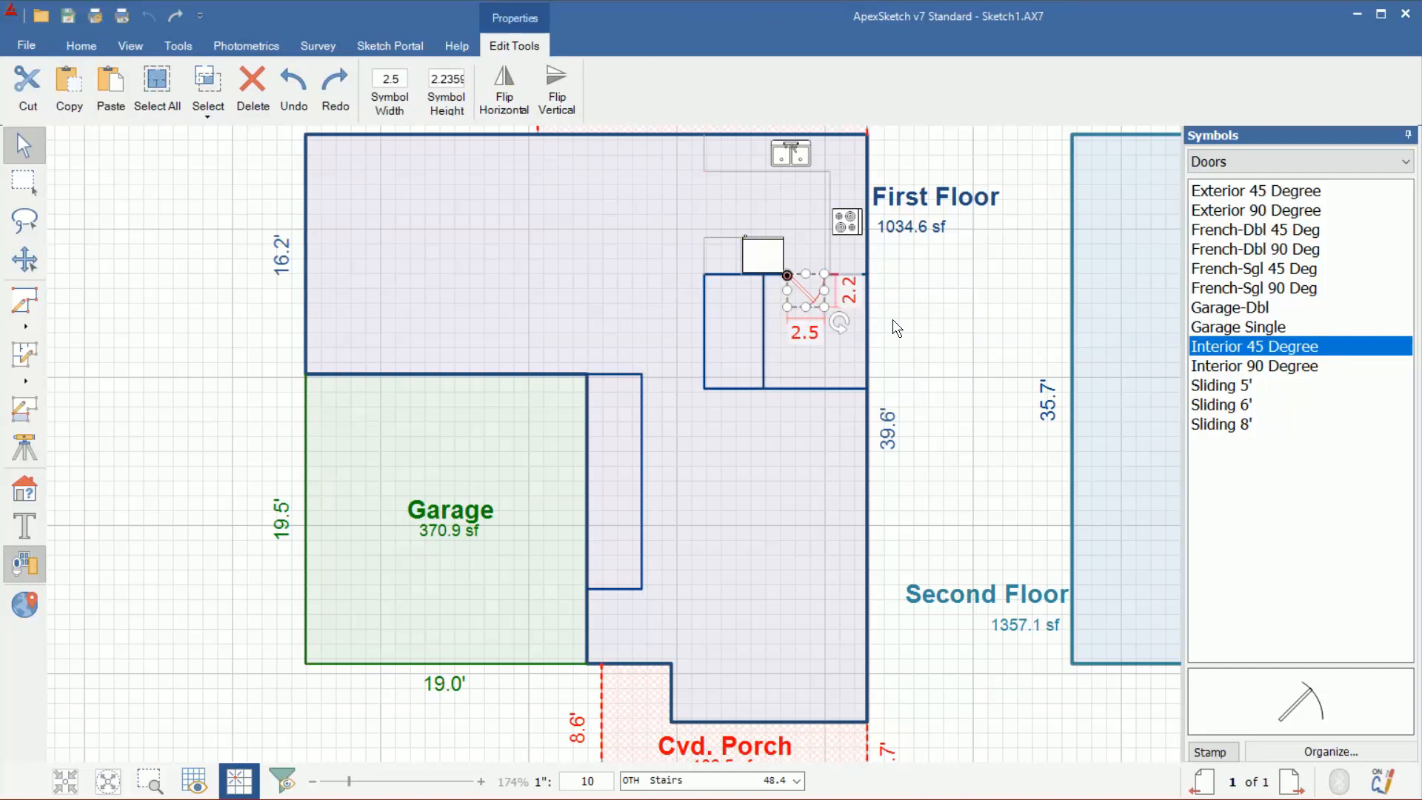
pyautogui.click(966, 290)
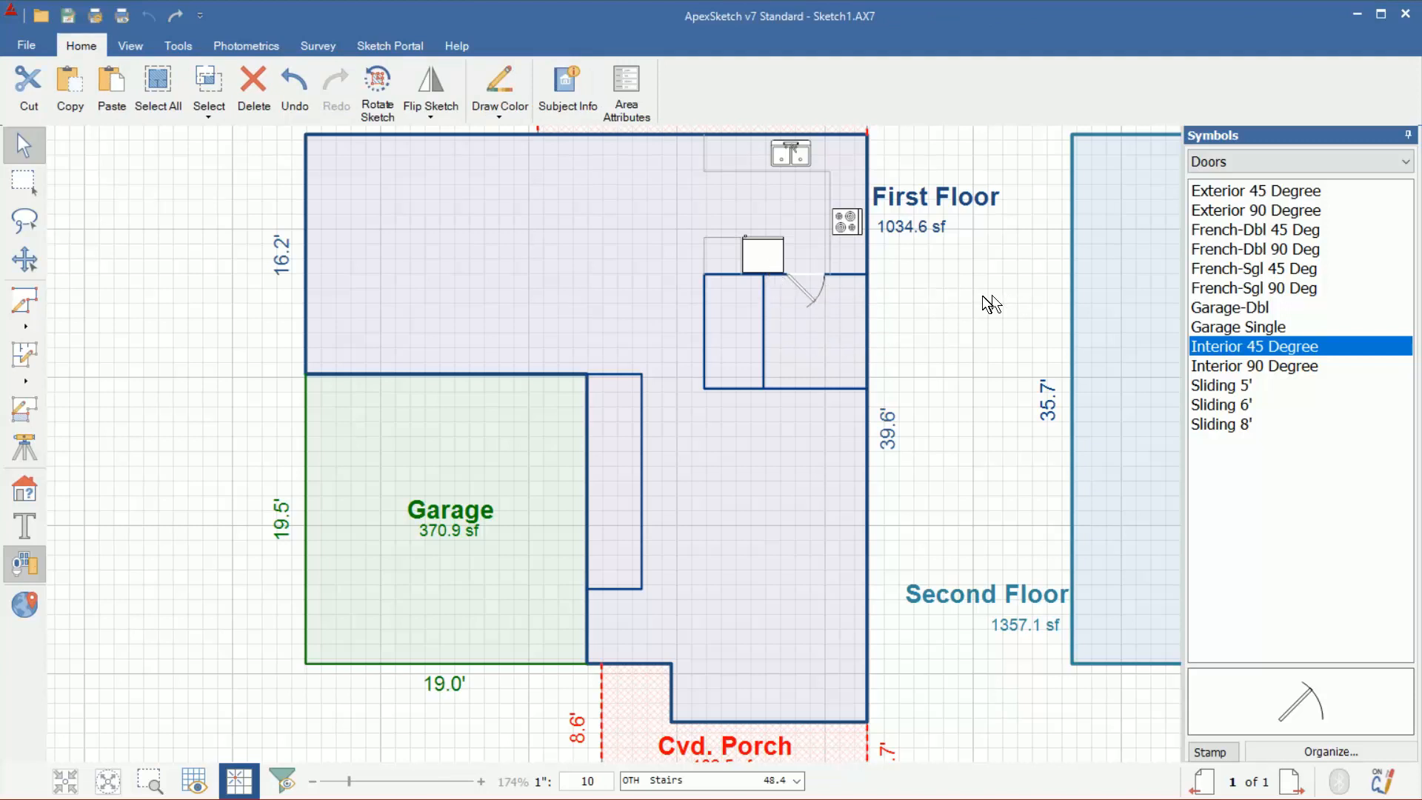
# Step: Place a Washer-Dryer symbol from the Utility category in the room with the door, rotated upright against the First Floor's right wall
pyautogui.click(1220, 163)
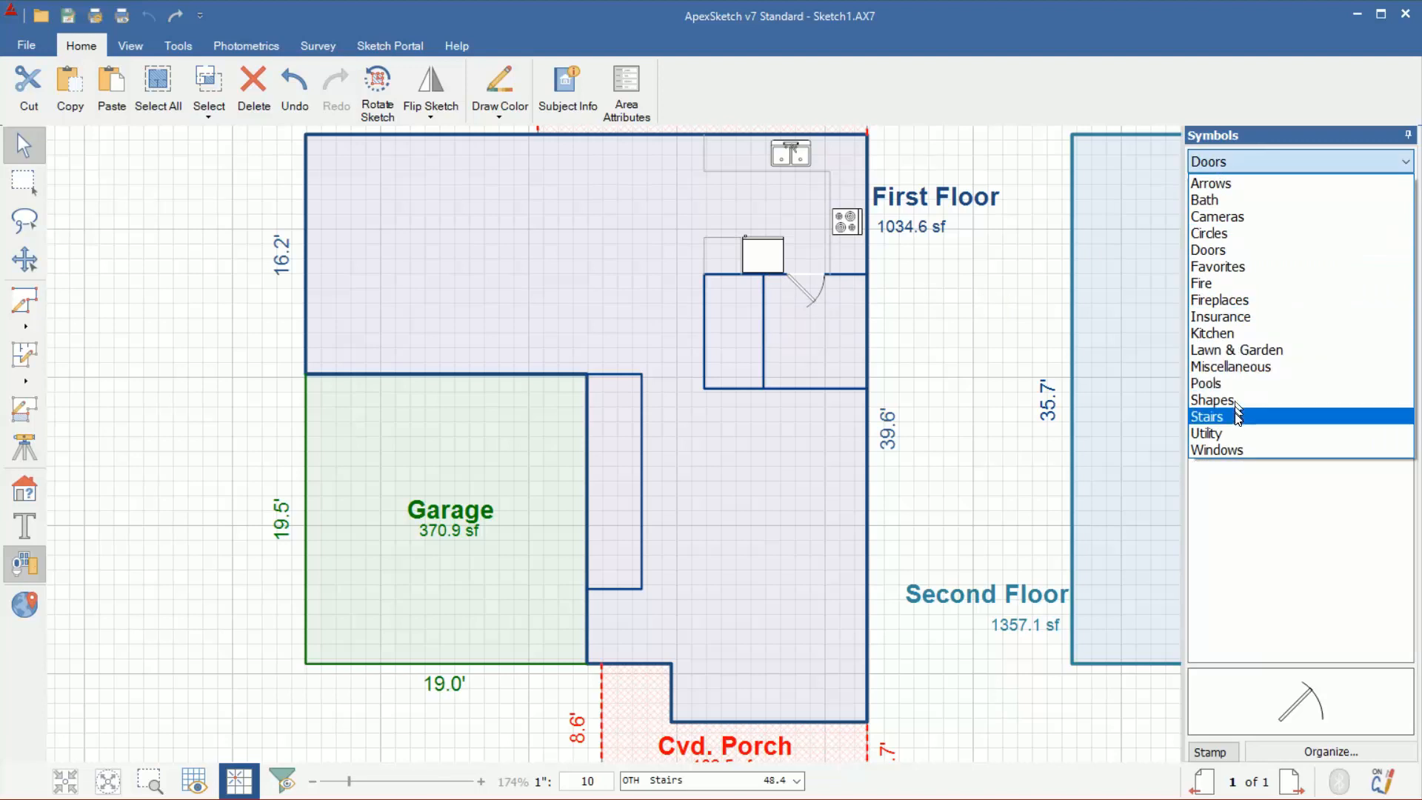
pyautogui.click(1238, 434)
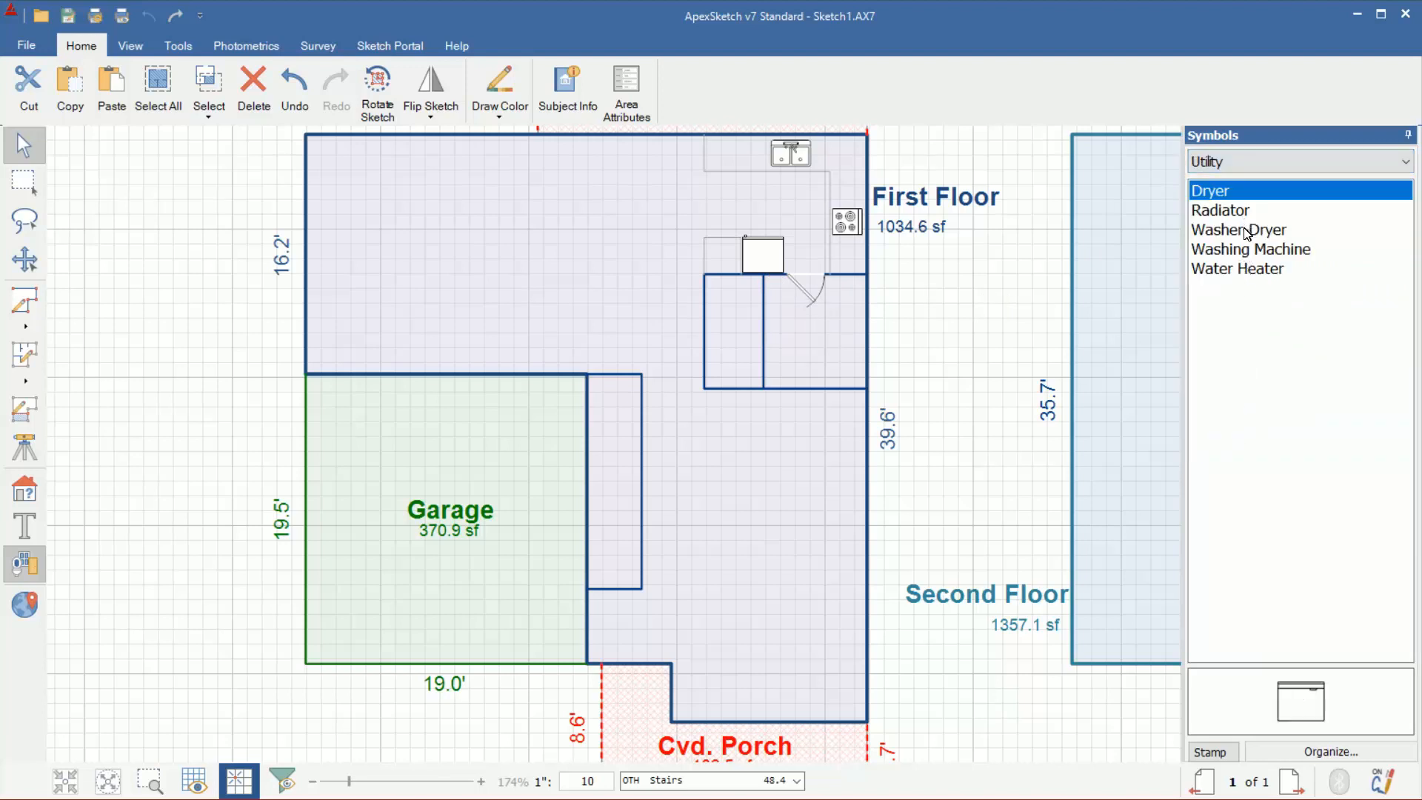
pyautogui.click(1277, 231)
pyautogui.click(848, 322)
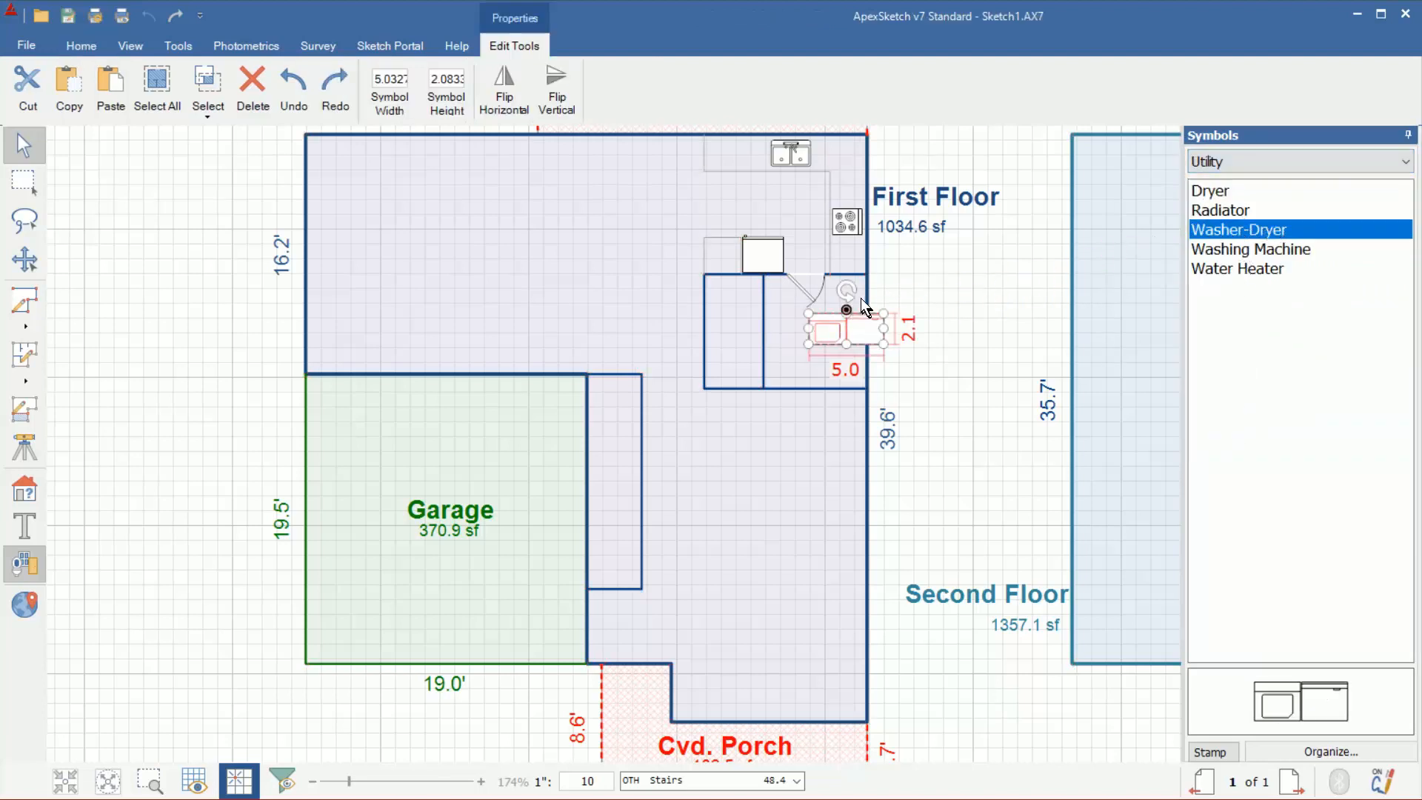
pyautogui.moveTo(848, 292); pyautogui.dragTo(912, 305)
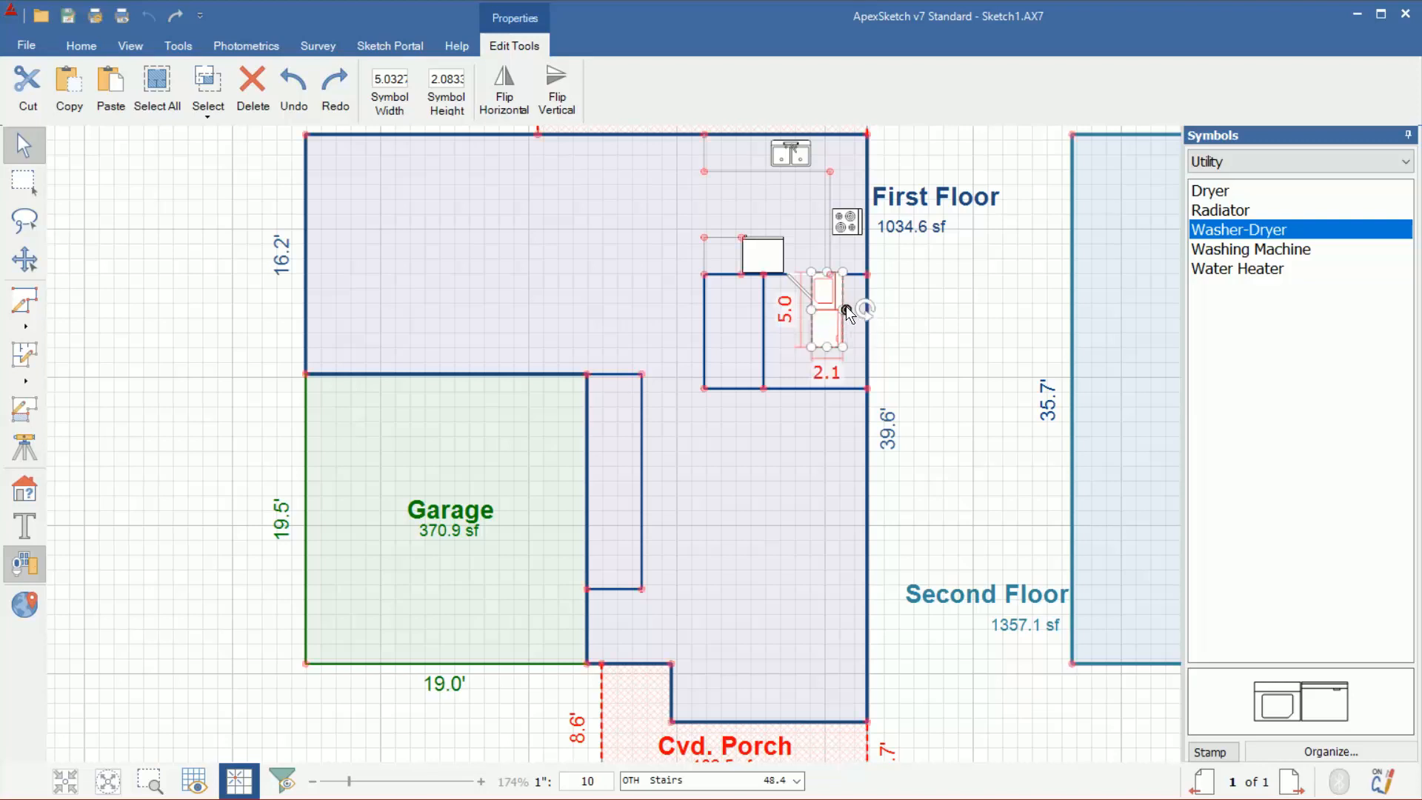
pyautogui.click(855, 339)
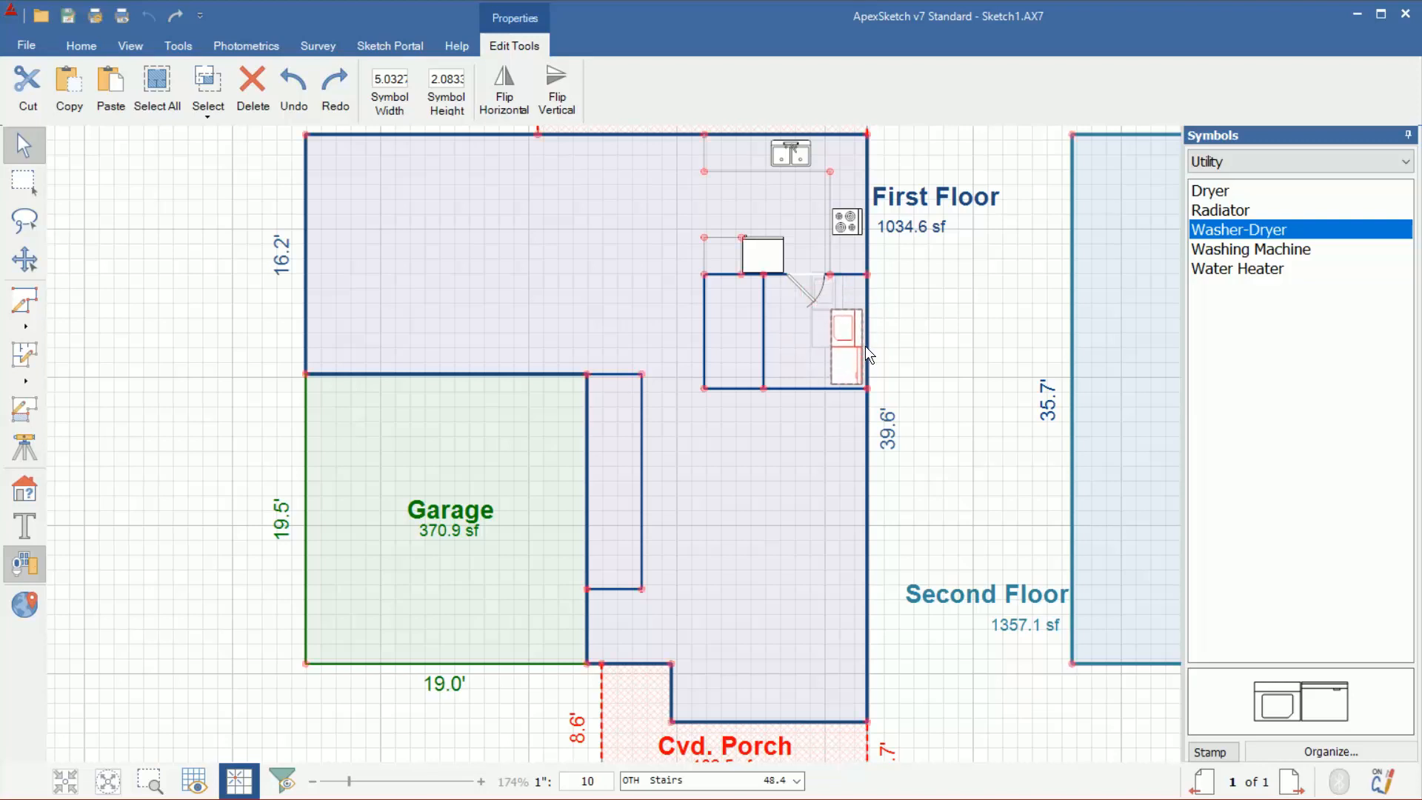
pyautogui.click(954, 336)
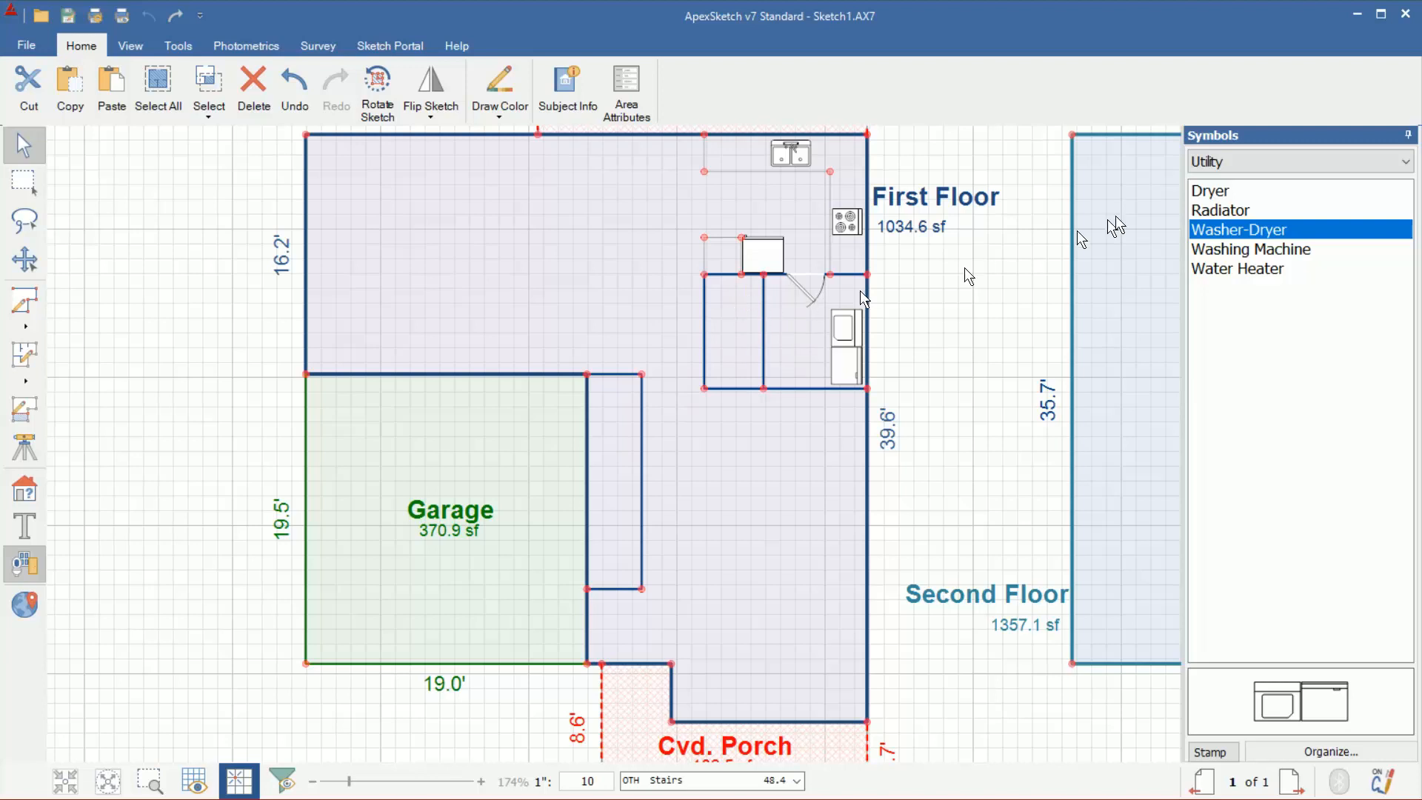
# Step: Place a Sink - Oval symbol from the Bath category on the narrow room's upper wall and enlarge it to about 1.6 by 1.5 ft
pyautogui.click(1237, 170)
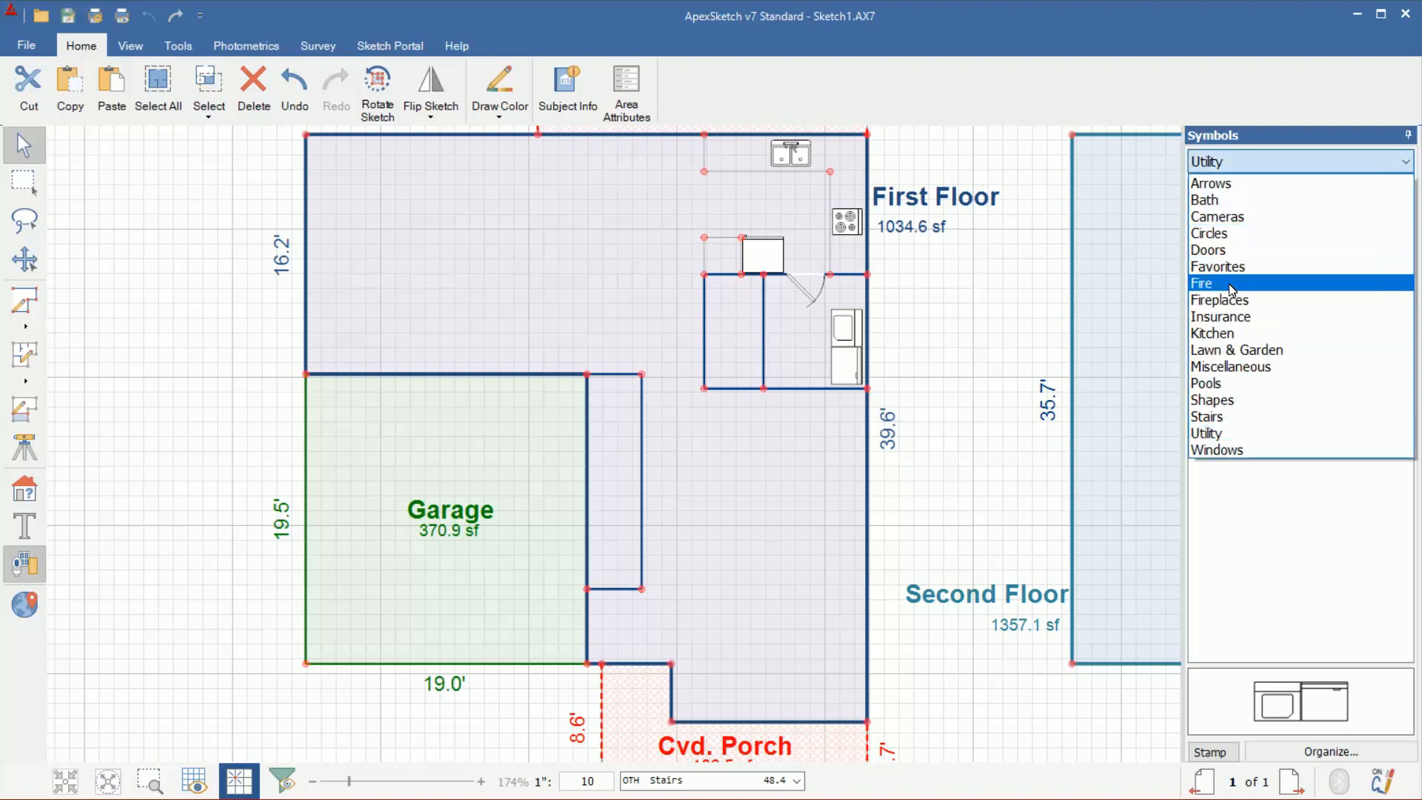
pyautogui.click(1229, 201)
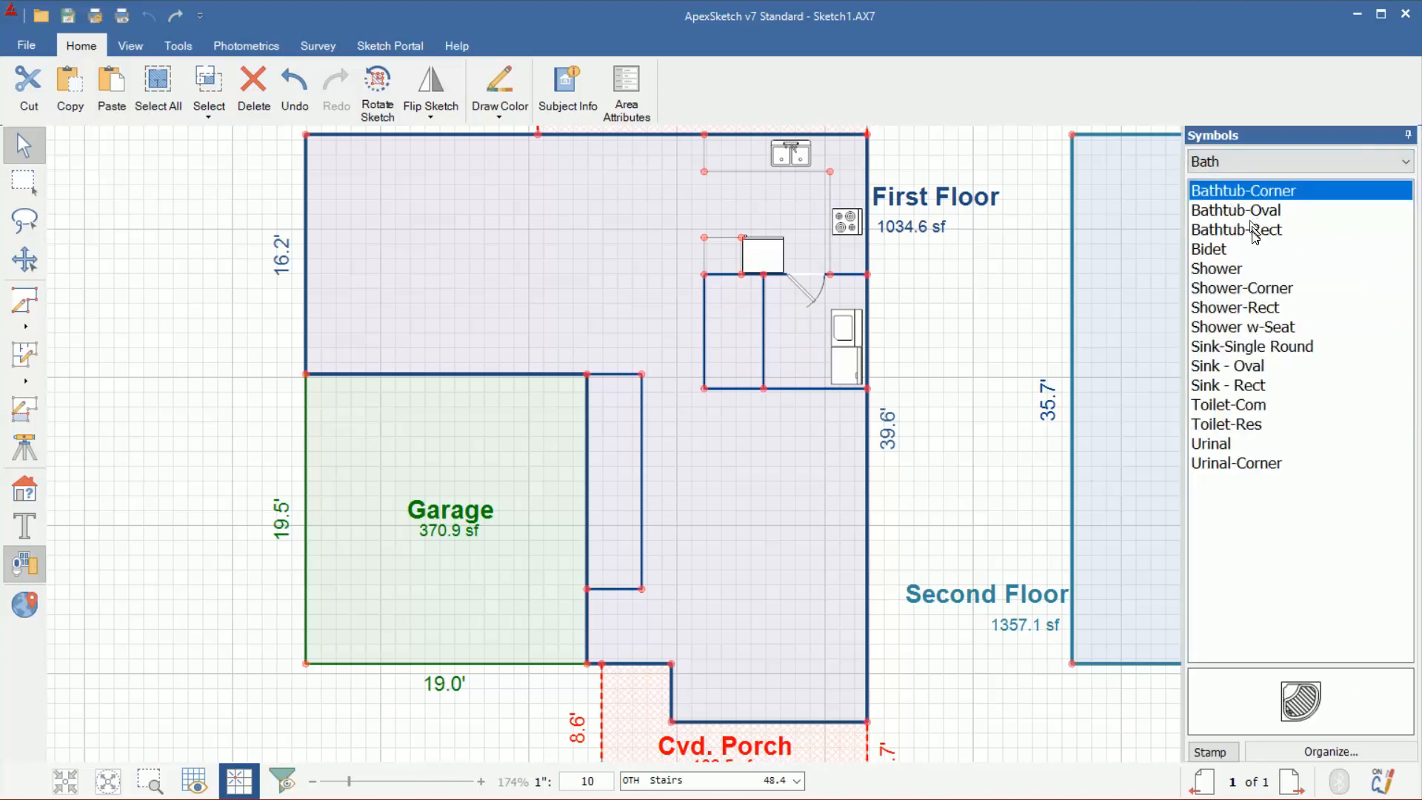
pyautogui.click(1249, 368)
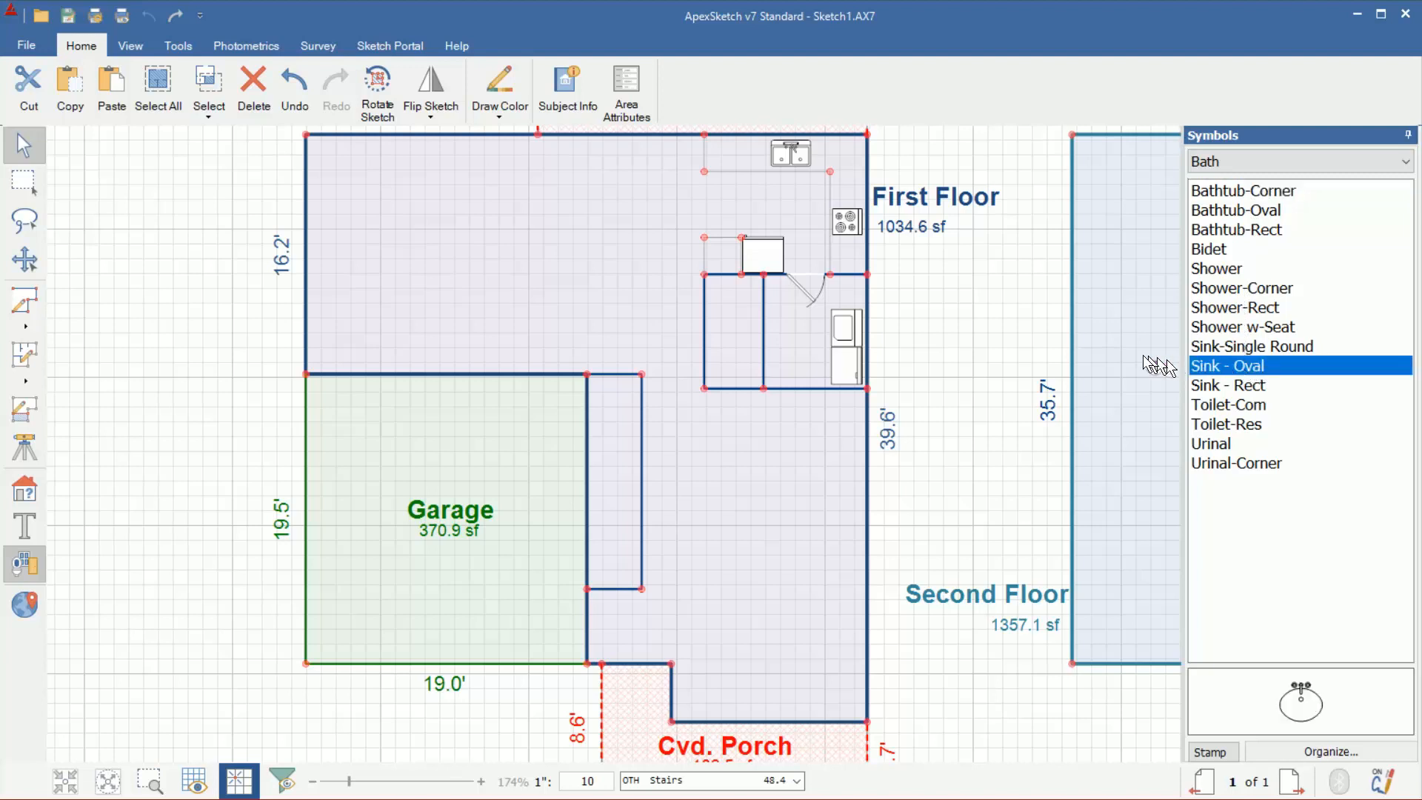
pyautogui.click(733, 275)
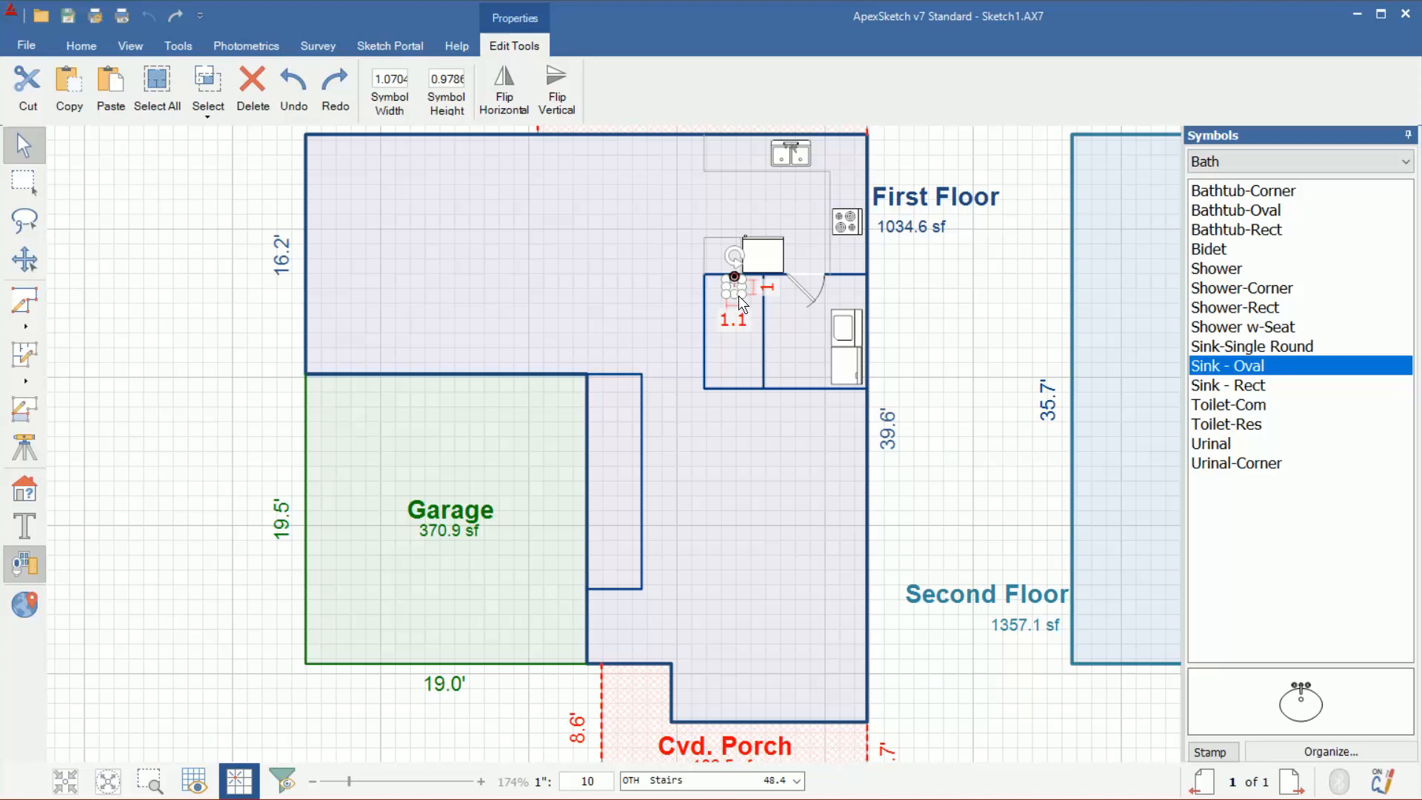
pyautogui.moveTo(739, 295); pyautogui.dragTo(739, 295)
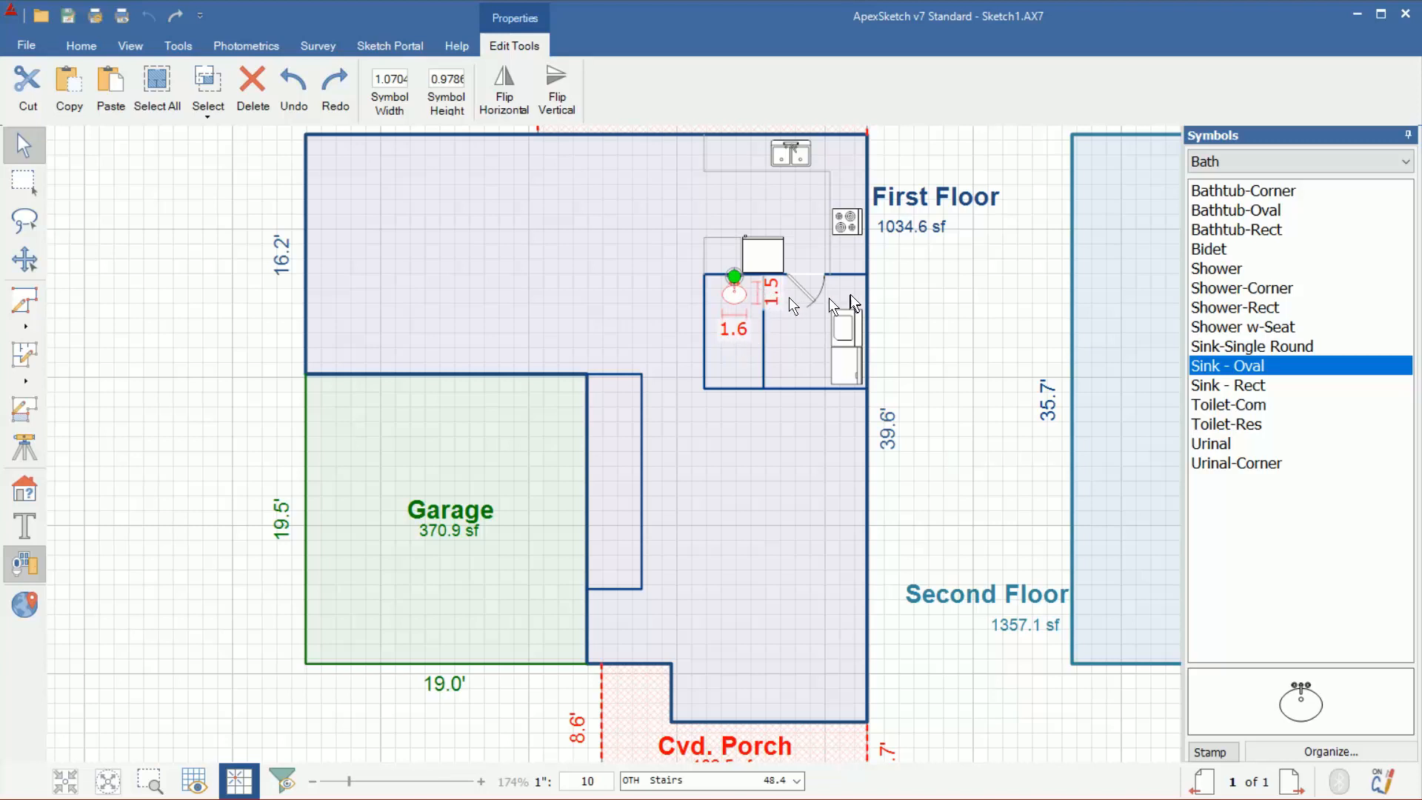
pyautogui.click(942, 291)
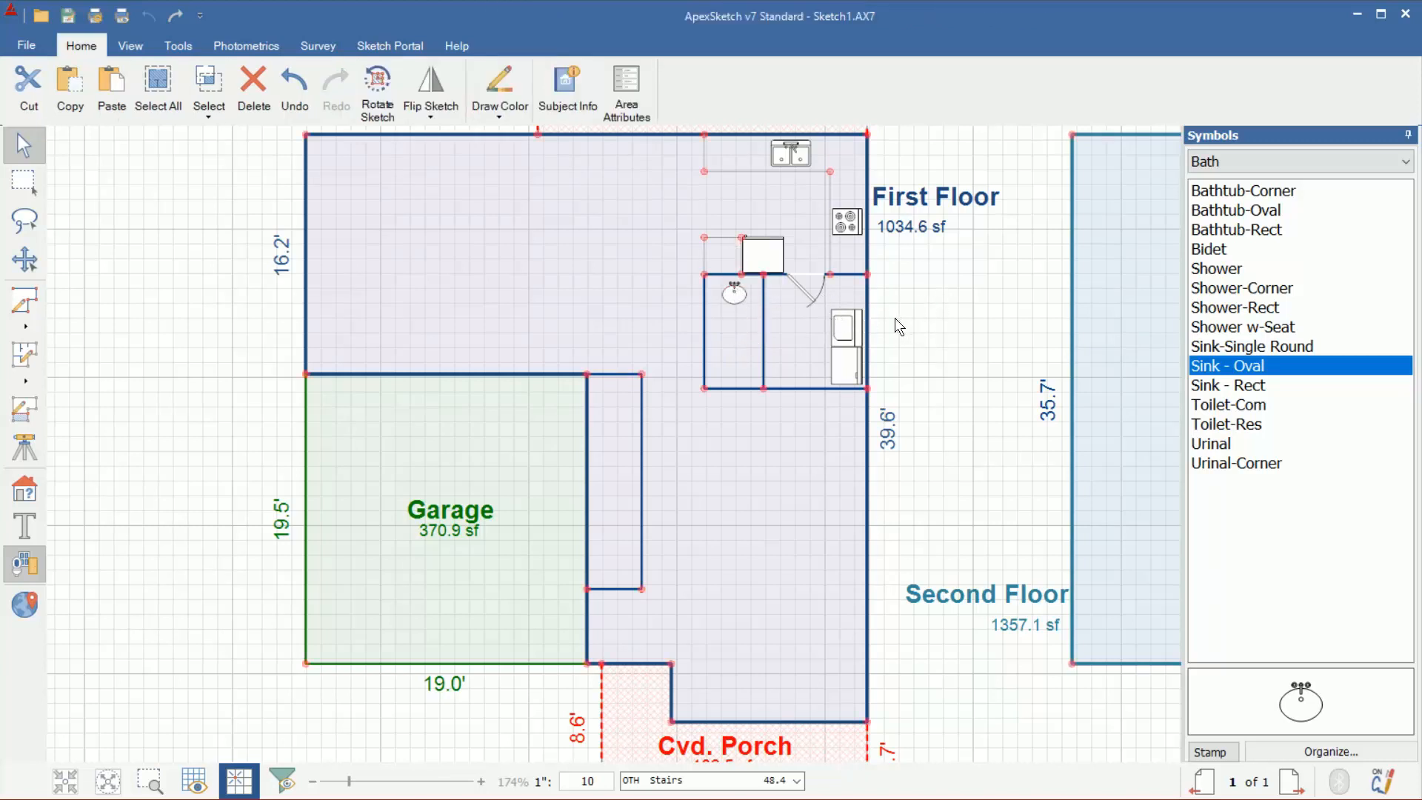
# Step: Place a Toilet-Res symbol in the narrow room, turned around with its tank against the lower wall
pyautogui.click(1234, 426)
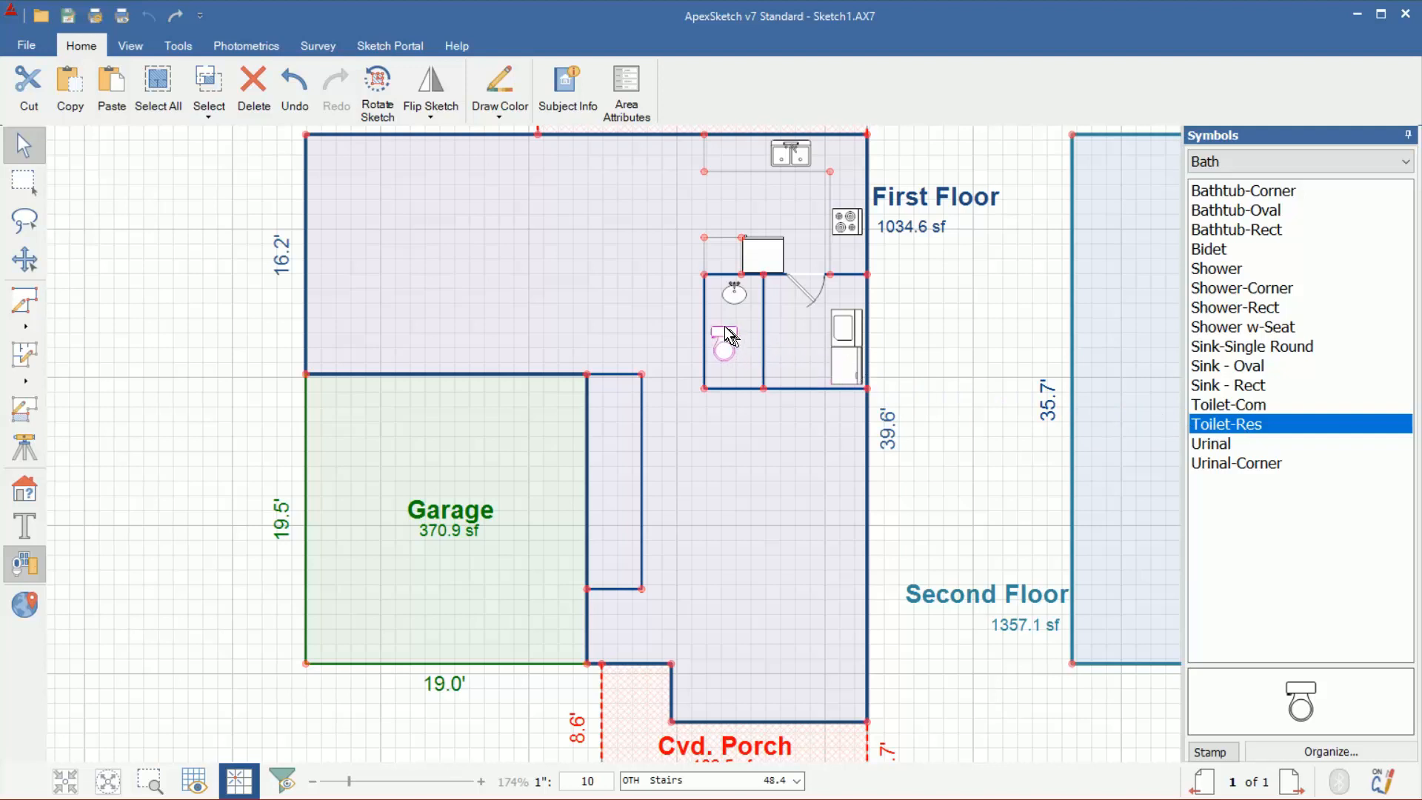
pyautogui.click(731, 331)
pyautogui.moveTo(733, 313); pyautogui.dragTo(736, 375)
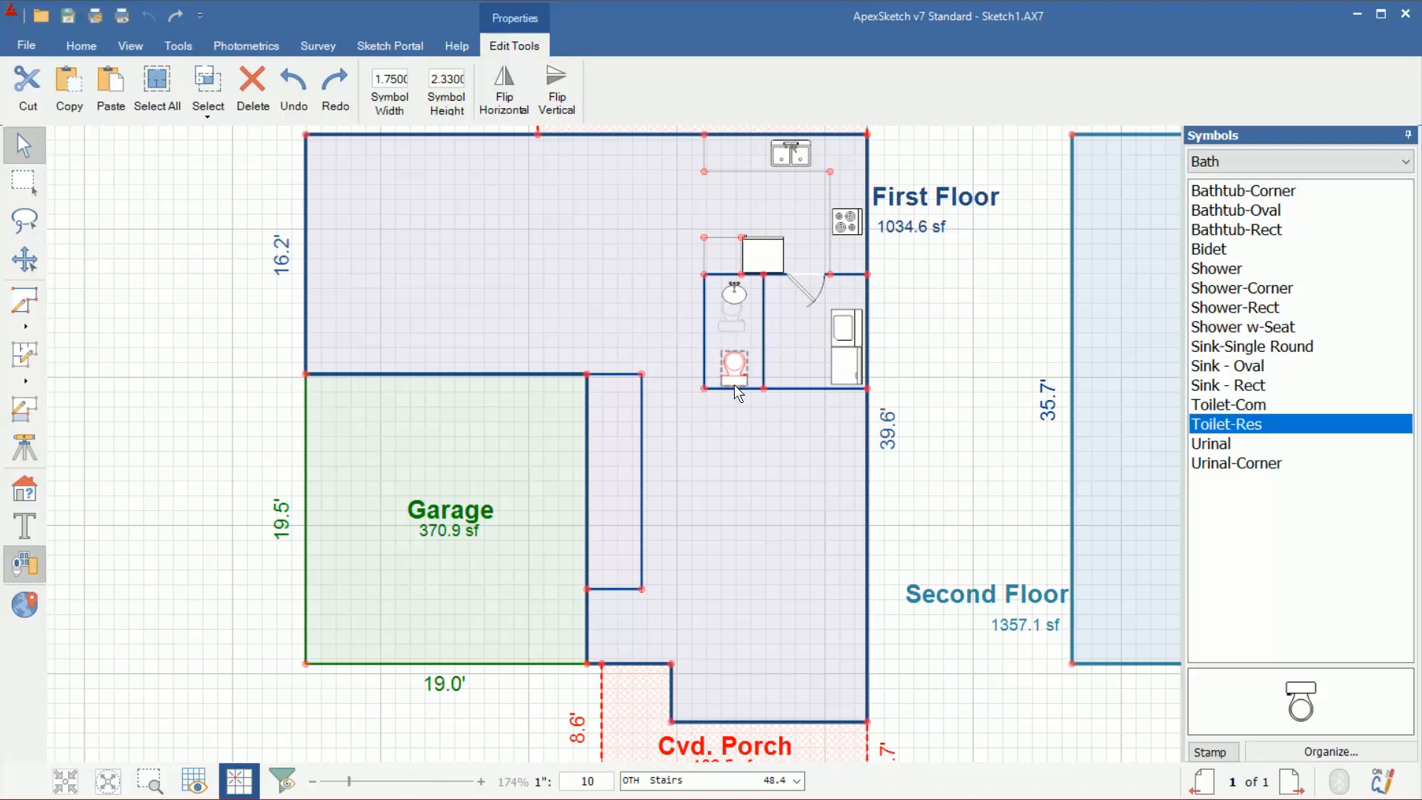
pyautogui.click(938, 363)
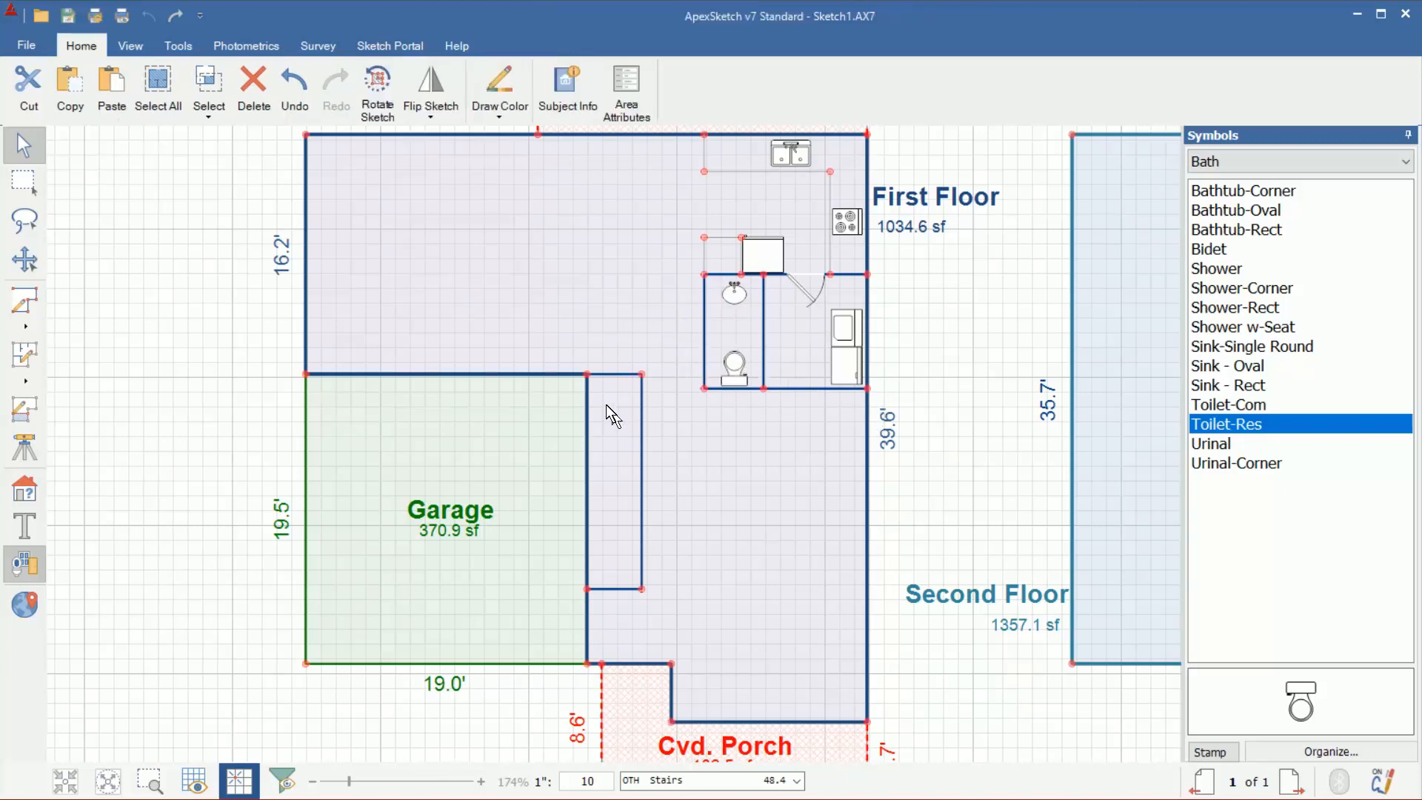
# Step: Place a Single Flight symbol from the Stairs category inside the long rectangle beside the garage's right wall
pyautogui.click(1229, 161)
pyautogui.click(1270, 185)
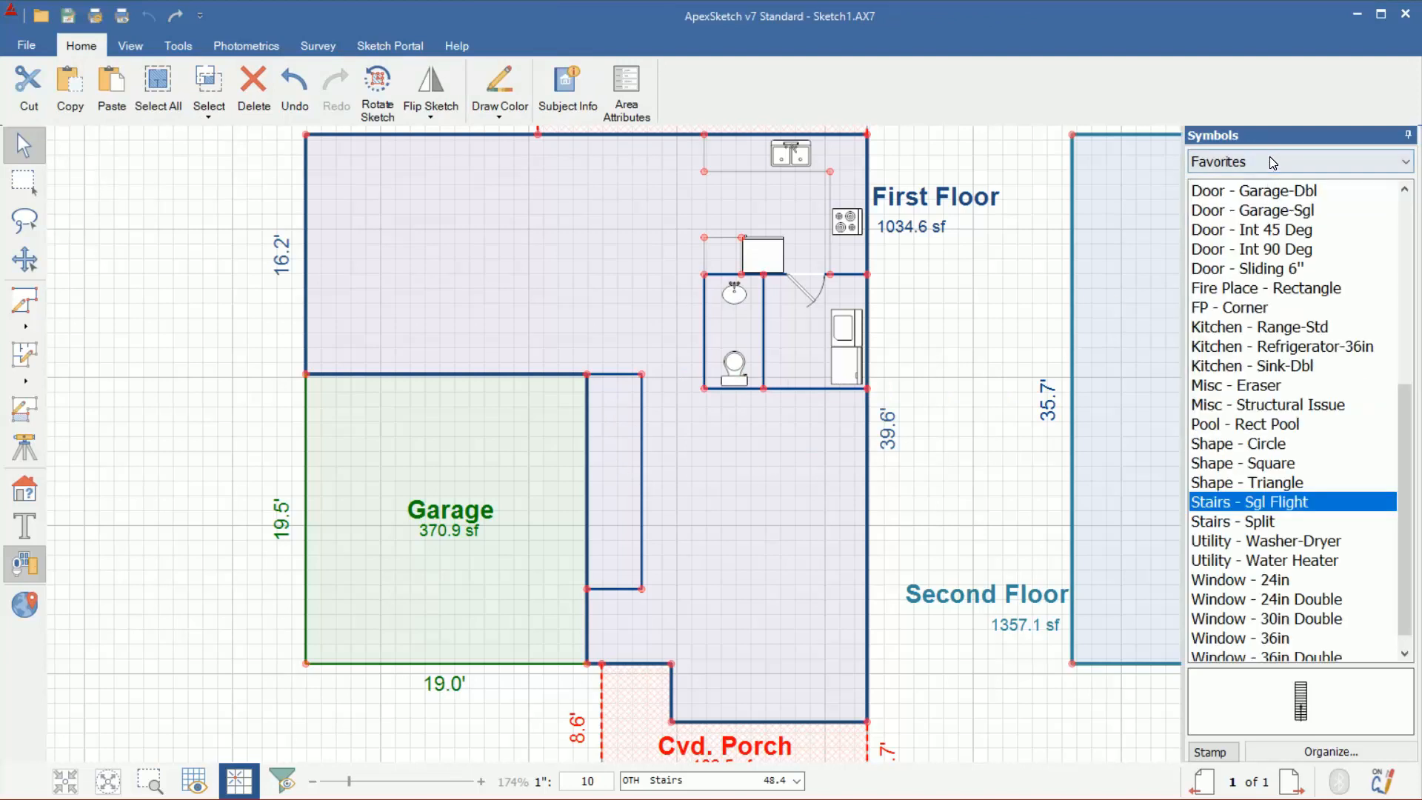
pyautogui.click(1274, 161)
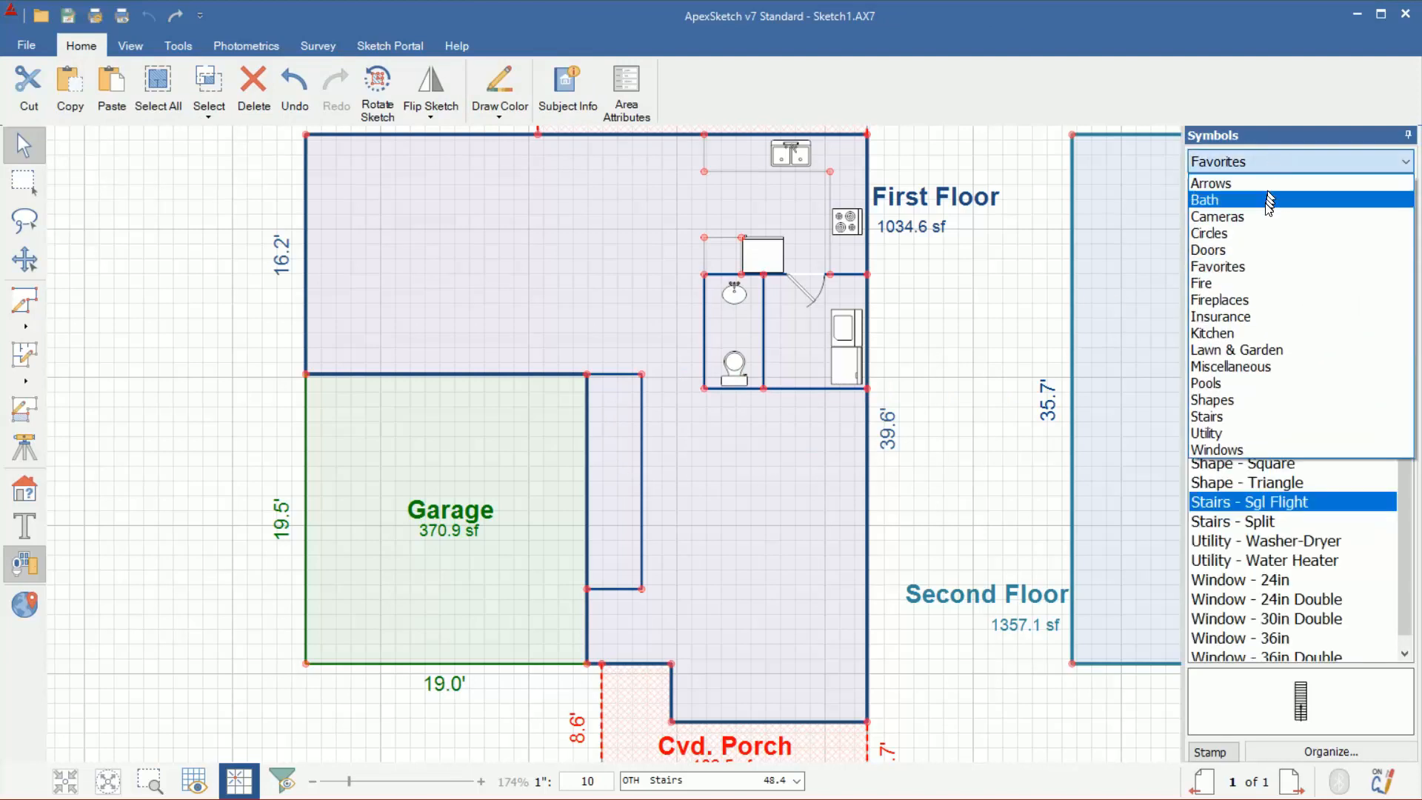
pyautogui.click(1241, 416)
pyautogui.click(1231, 271)
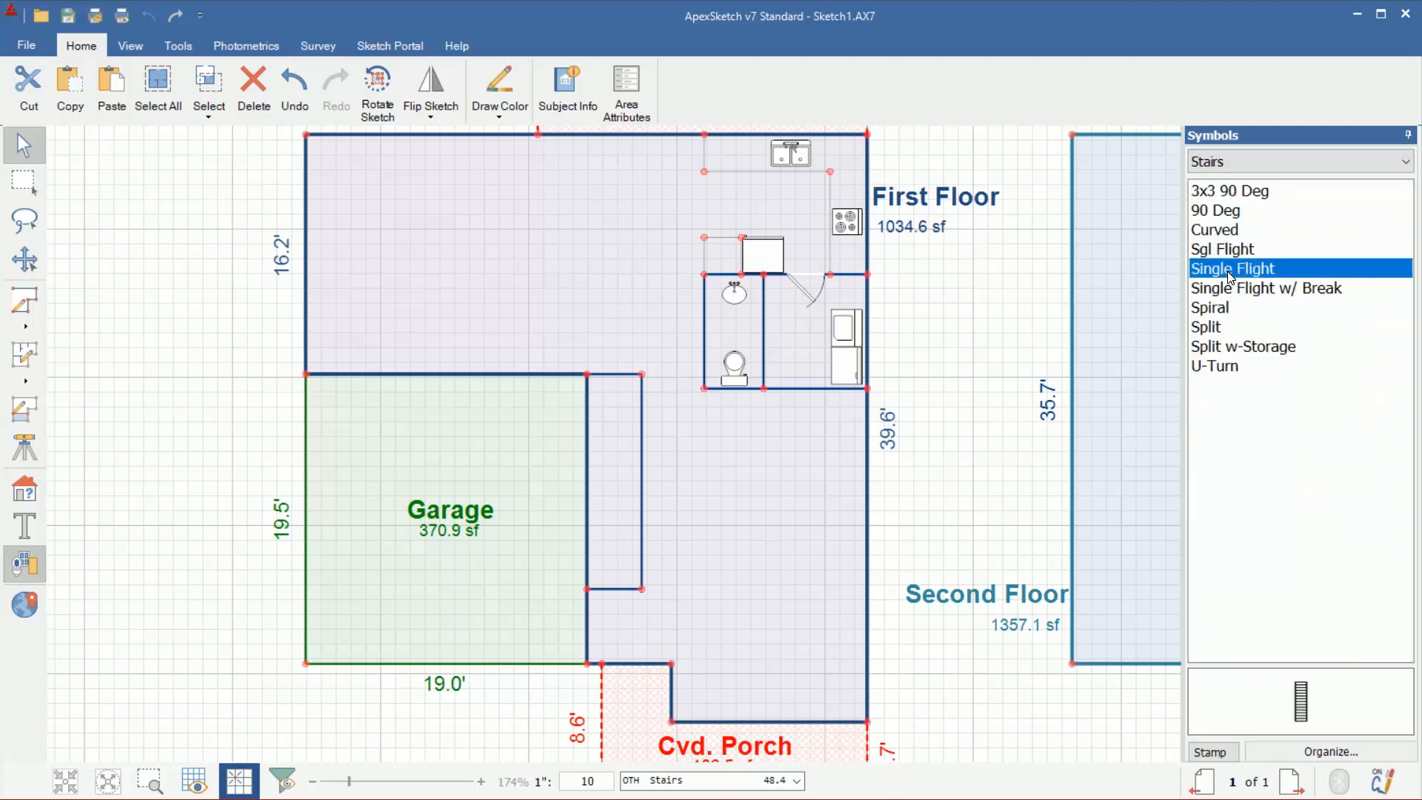
pyautogui.moveTo(1268, 274)
pyautogui.mouseDown()
pyautogui.moveTo(1052, 296)
pyautogui.moveTo(616, 460)
pyautogui.mouseUp()
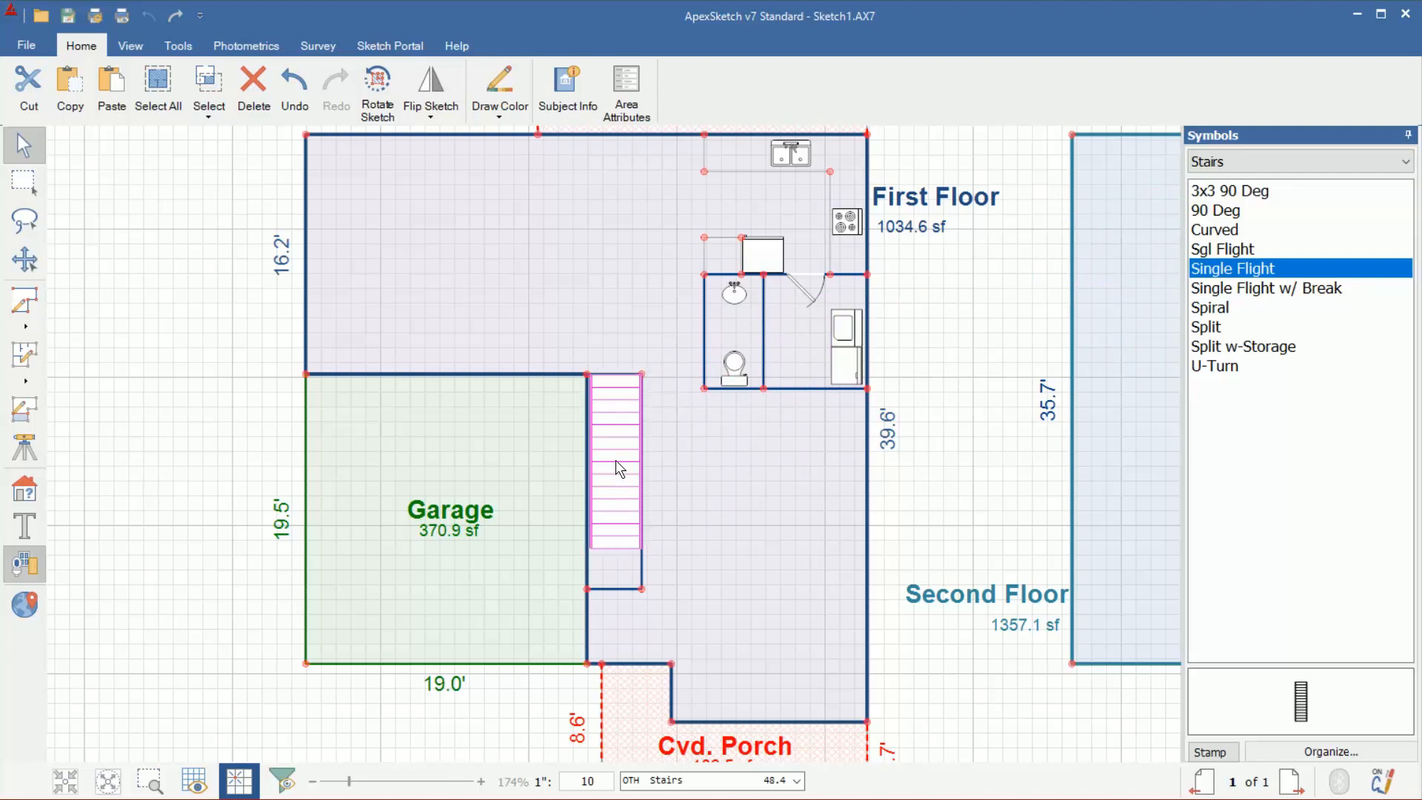
pyautogui.click(615, 460)
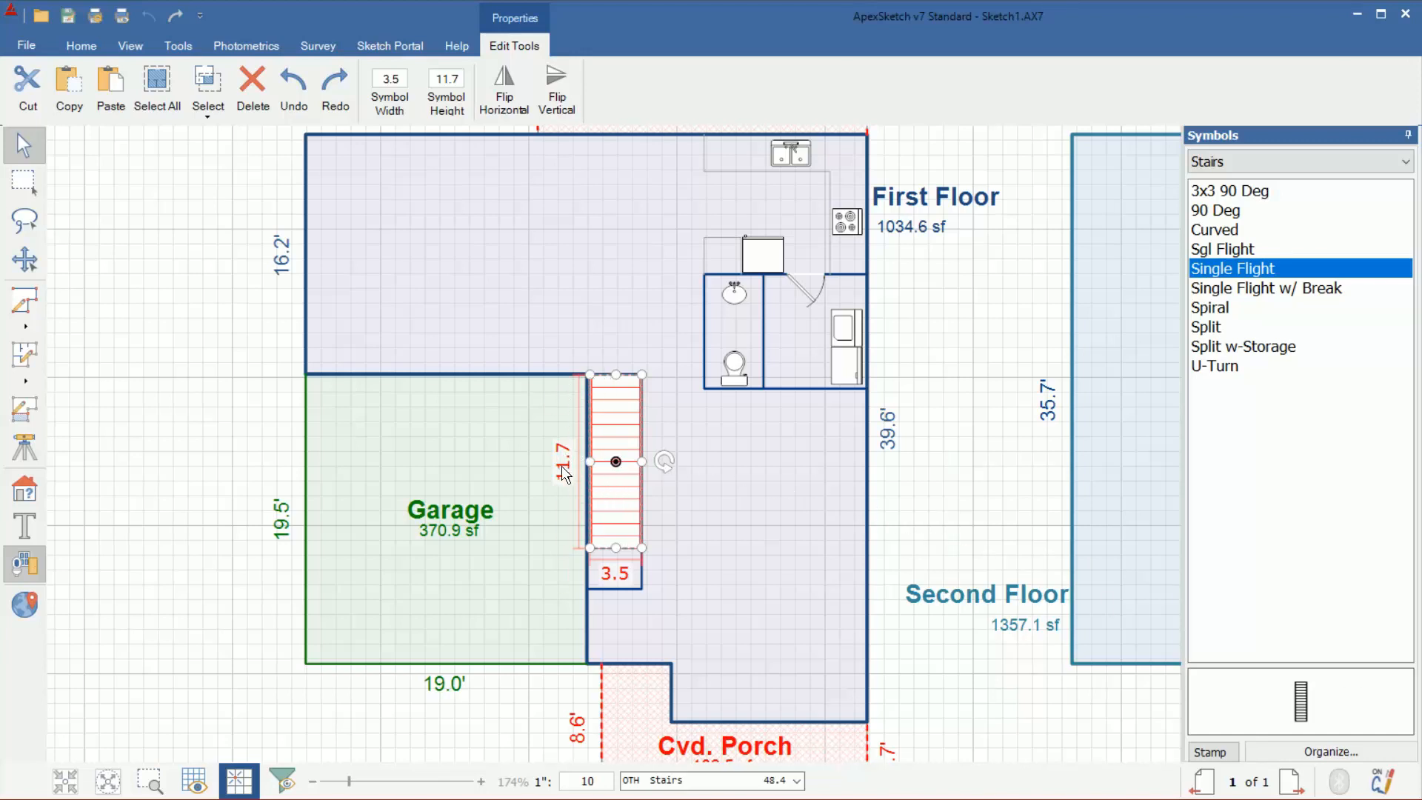
# Step: Set the staircase symbol's height to 13.7 ft
pyautogui.click(462, 79)
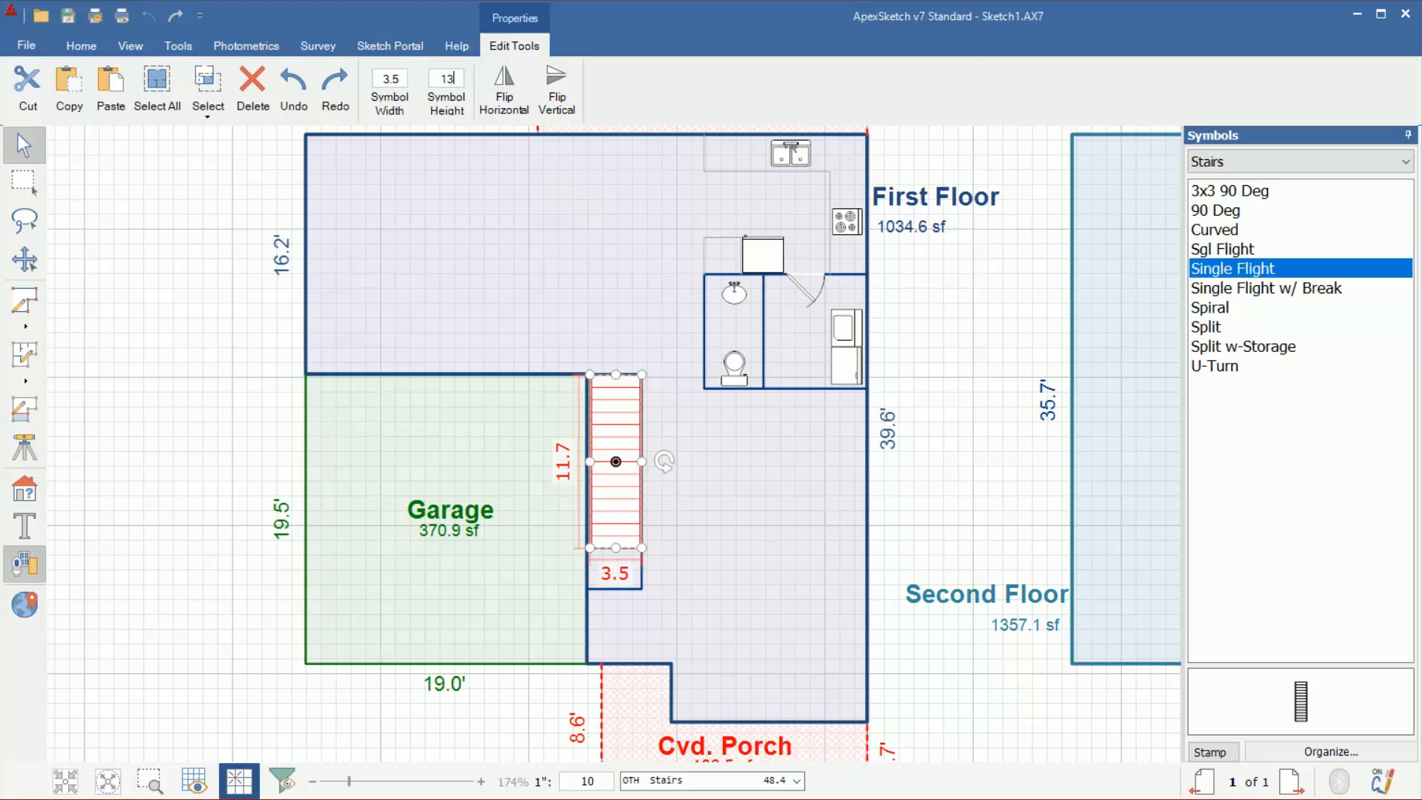
pyautogui.write('13.7')
pyautogui.press('Return')
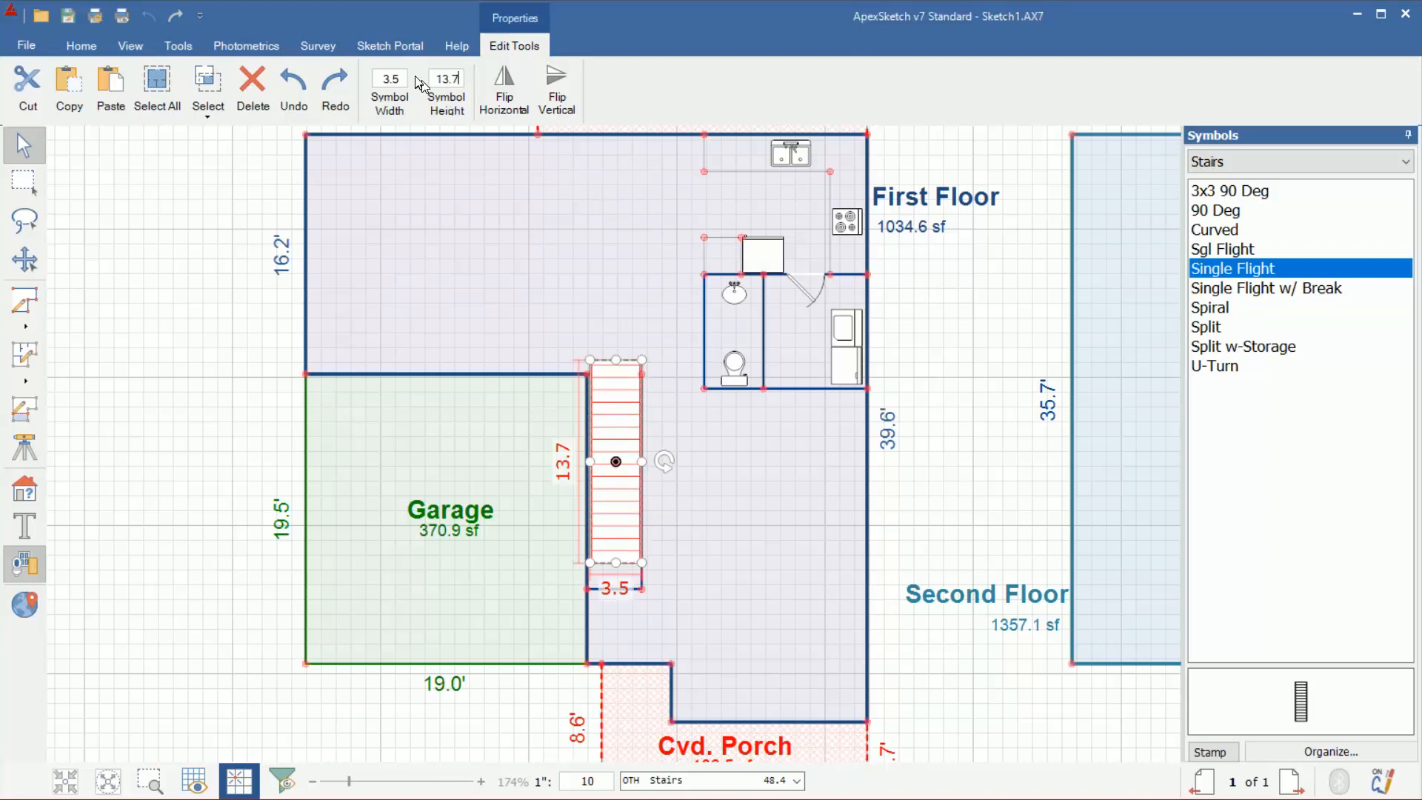
# Step: Move the staircase symbol down so it fits inside the stairwell rectangle, flush with the rectangle's upper end
pyautogui.click(237, 338)
pyautogui.moveTo(624, 451); pyautogui.dragTo(613, 477)
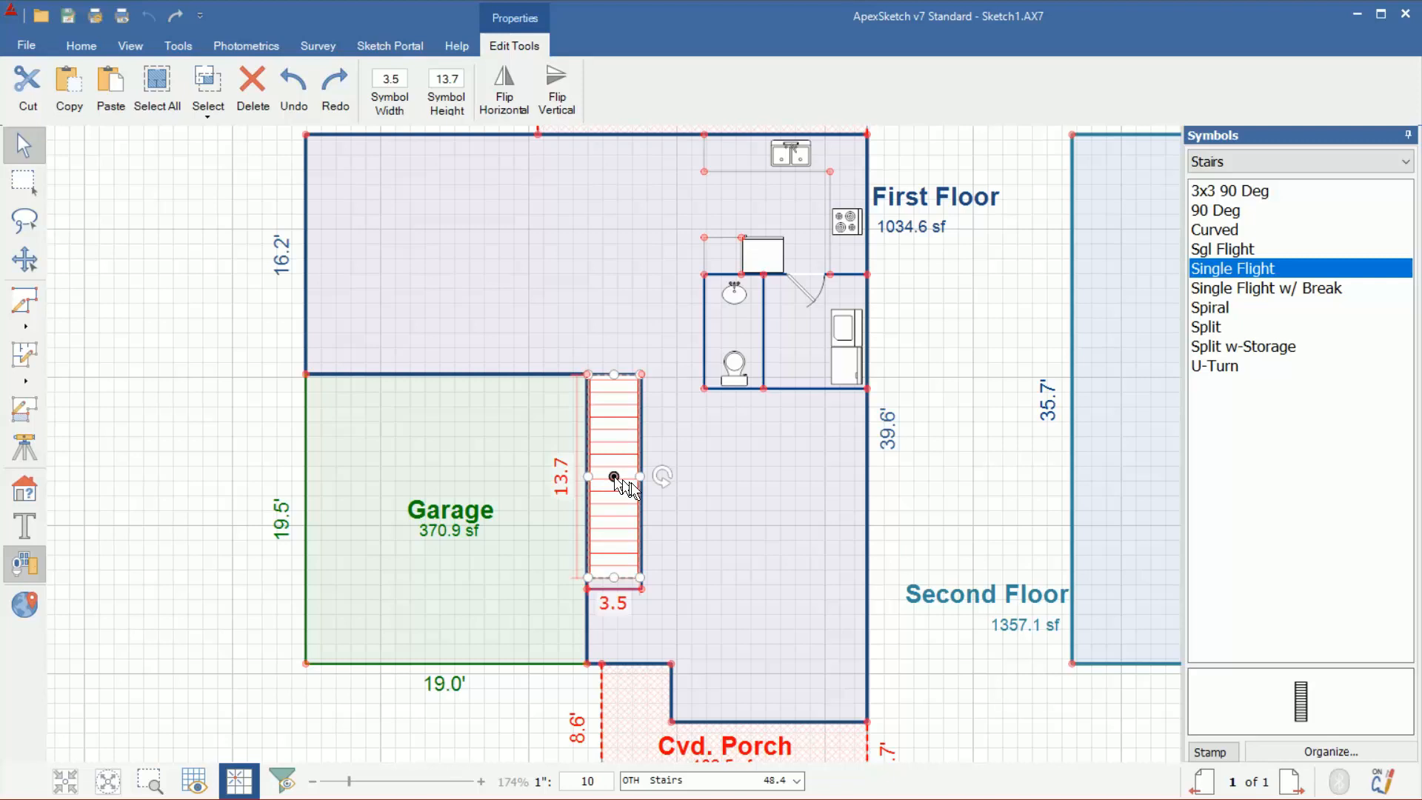
pyautogui.click(117, 417)
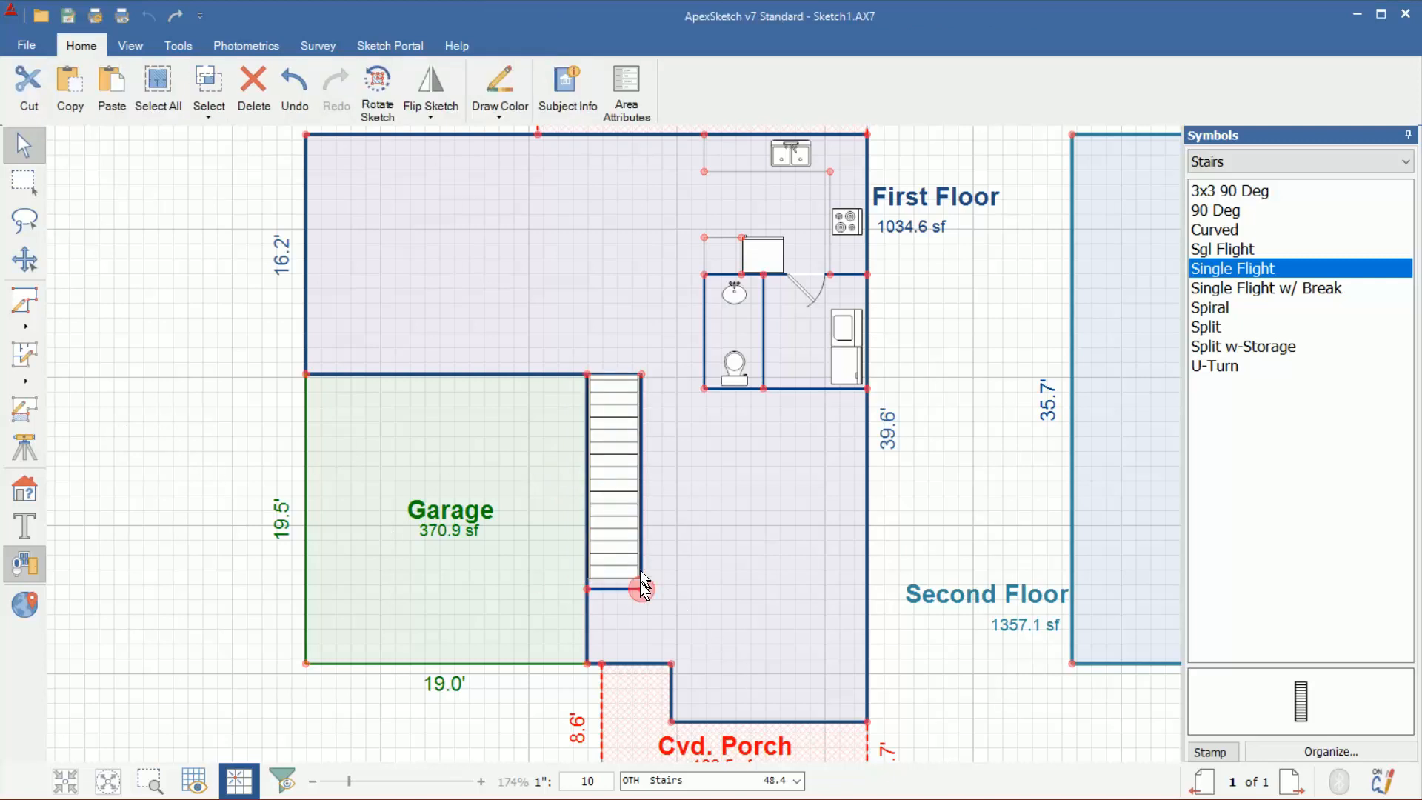
# Step: Place an Interior 45 Degree symbol from the Doors category on the stairwell's right wall, near its lower end
pyautogui.click(1246, 161)
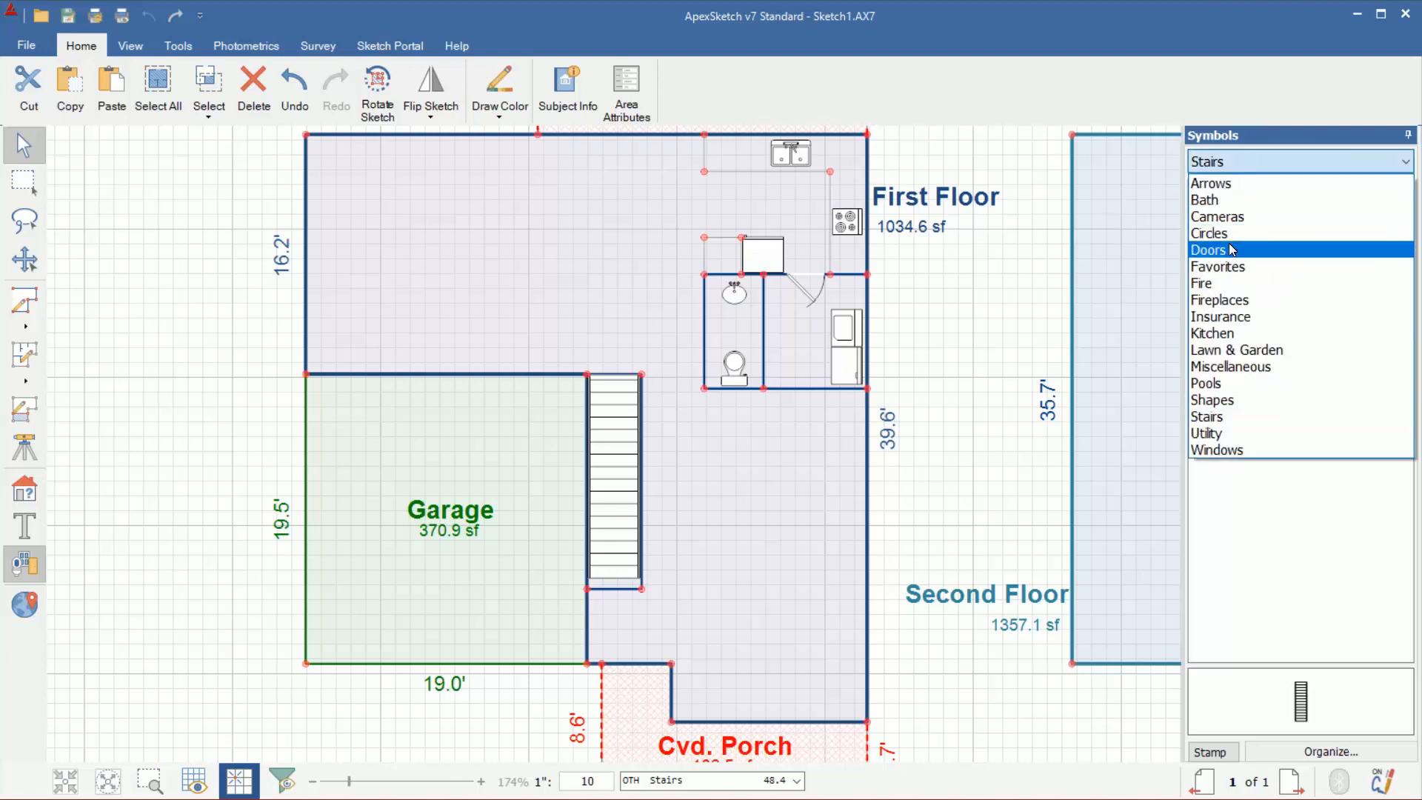
pyautogui.click(1231, 249)
pyautogui.click(1253, 346)
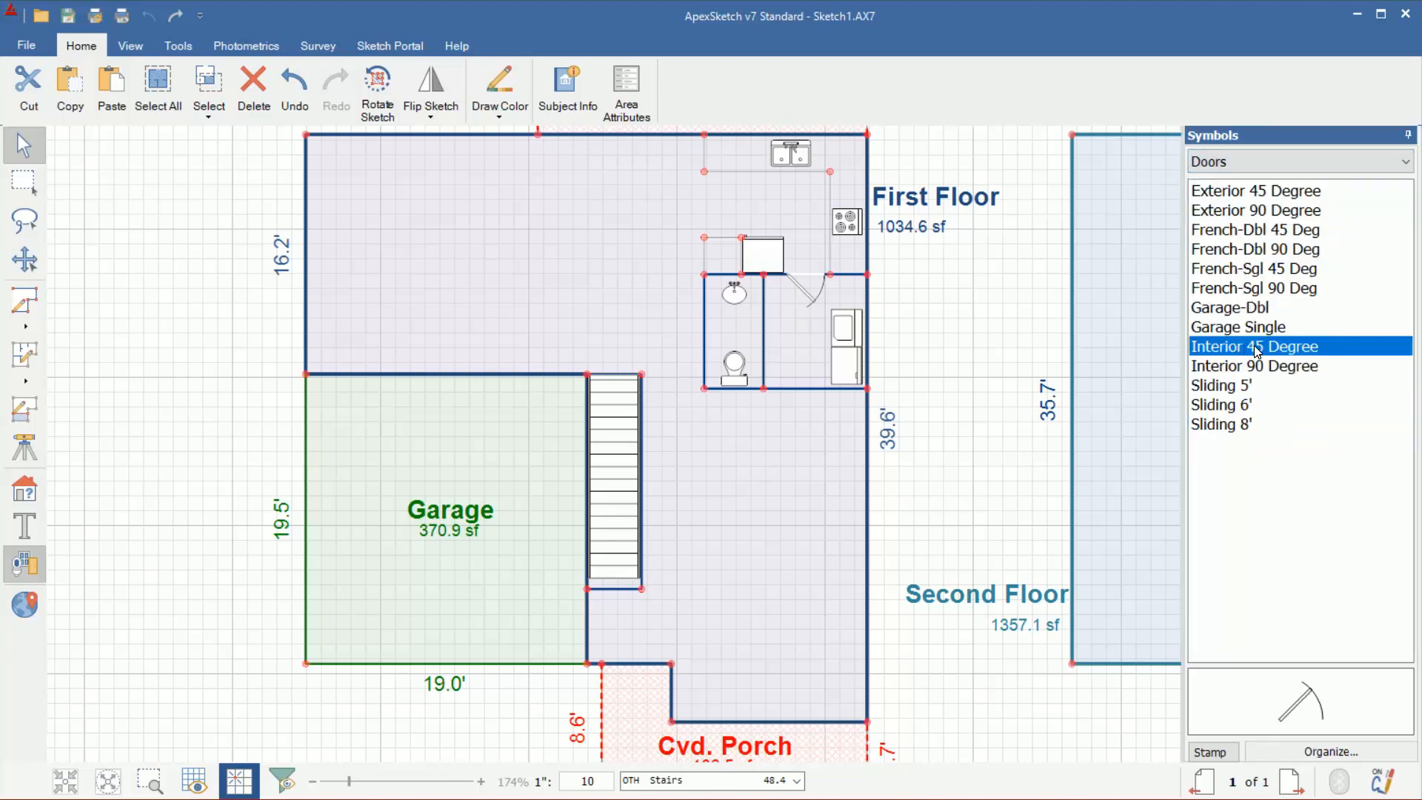
pyautogui.click(645, 546)
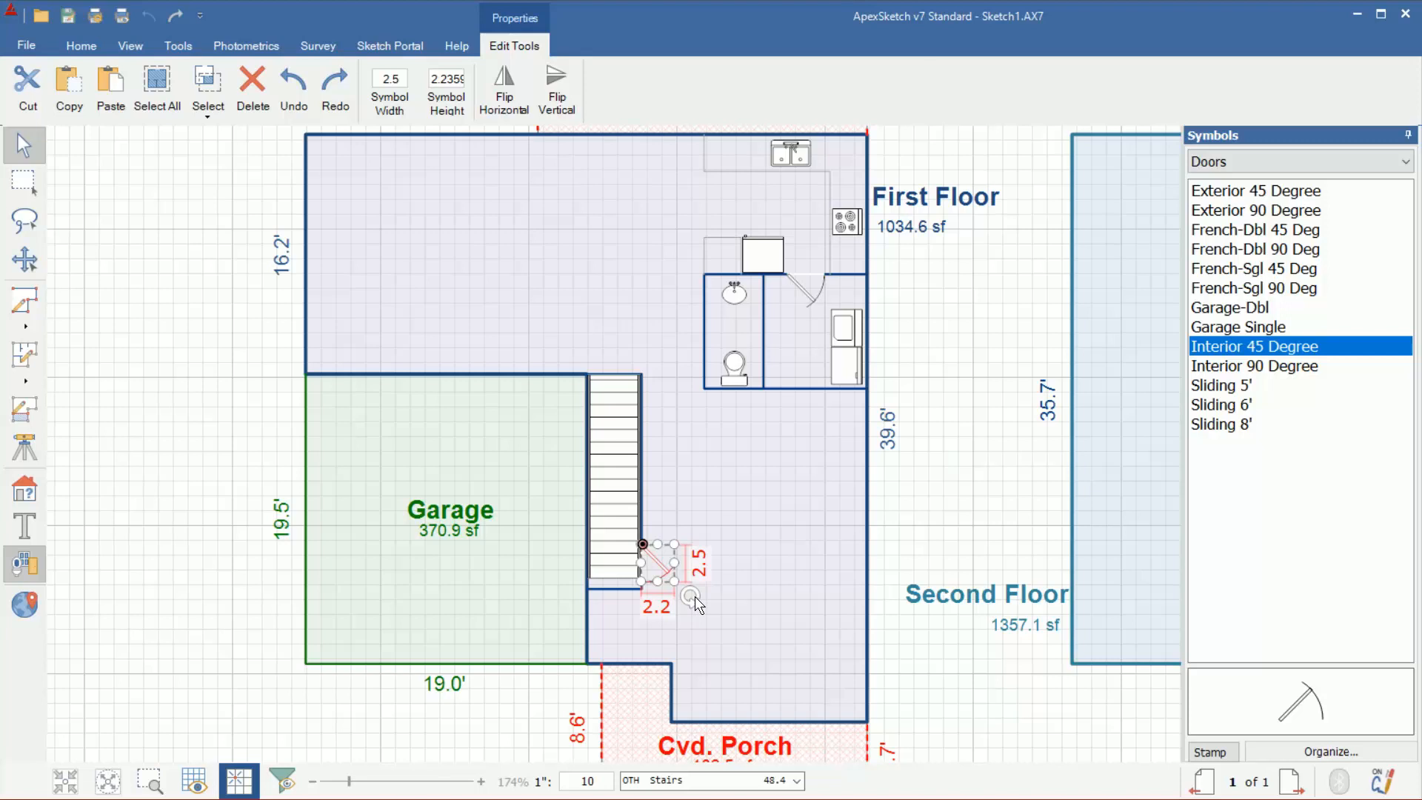
pyautogui.click(164, 616)
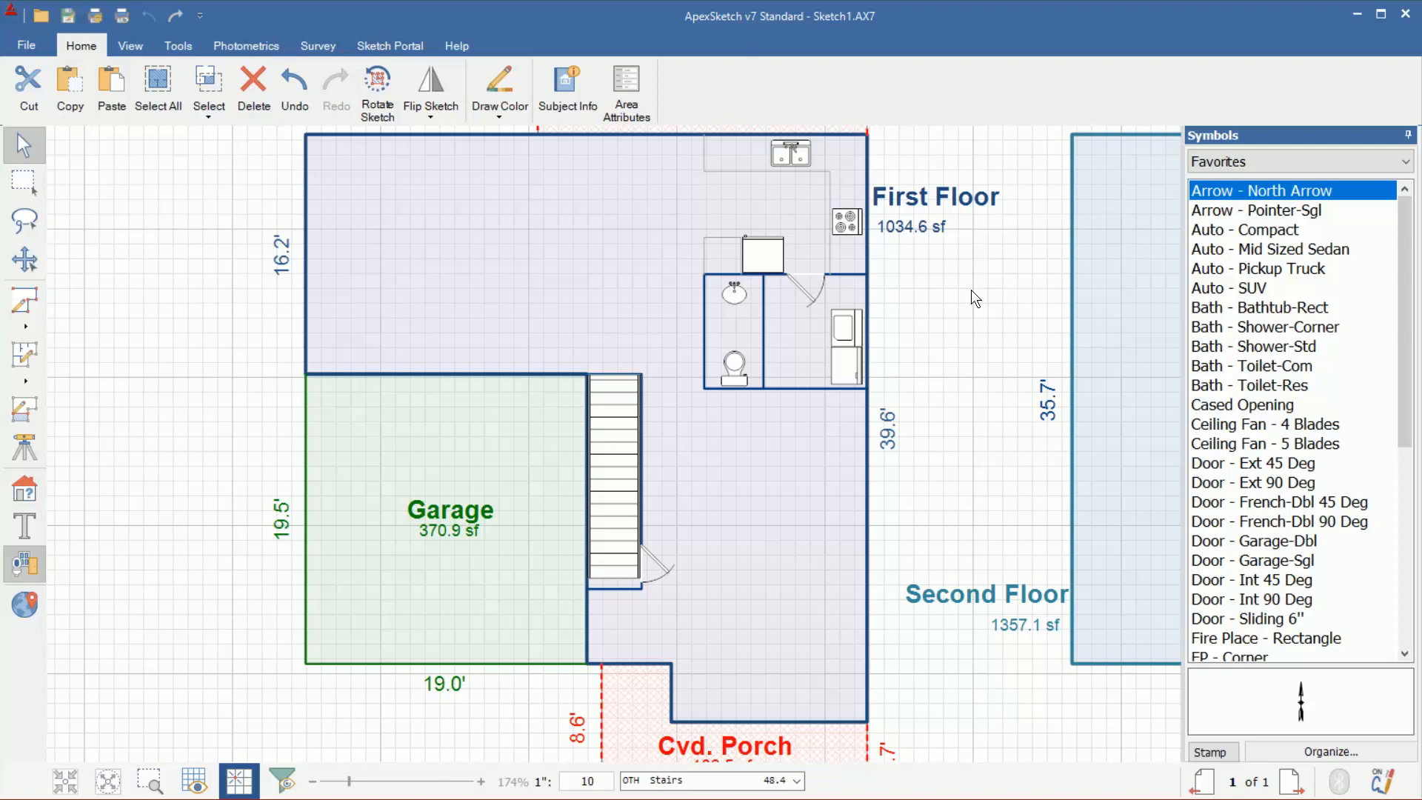
# Step: Place two Ceiling Fan - 4 Blades symbols from the Favorites category in the Cvd. Patio, one on each side of its label
pyautogui.scroll(-4, 971, 290)
pyautogui.moveTo(912, 347); pyautogui.dragTo(833, 384)
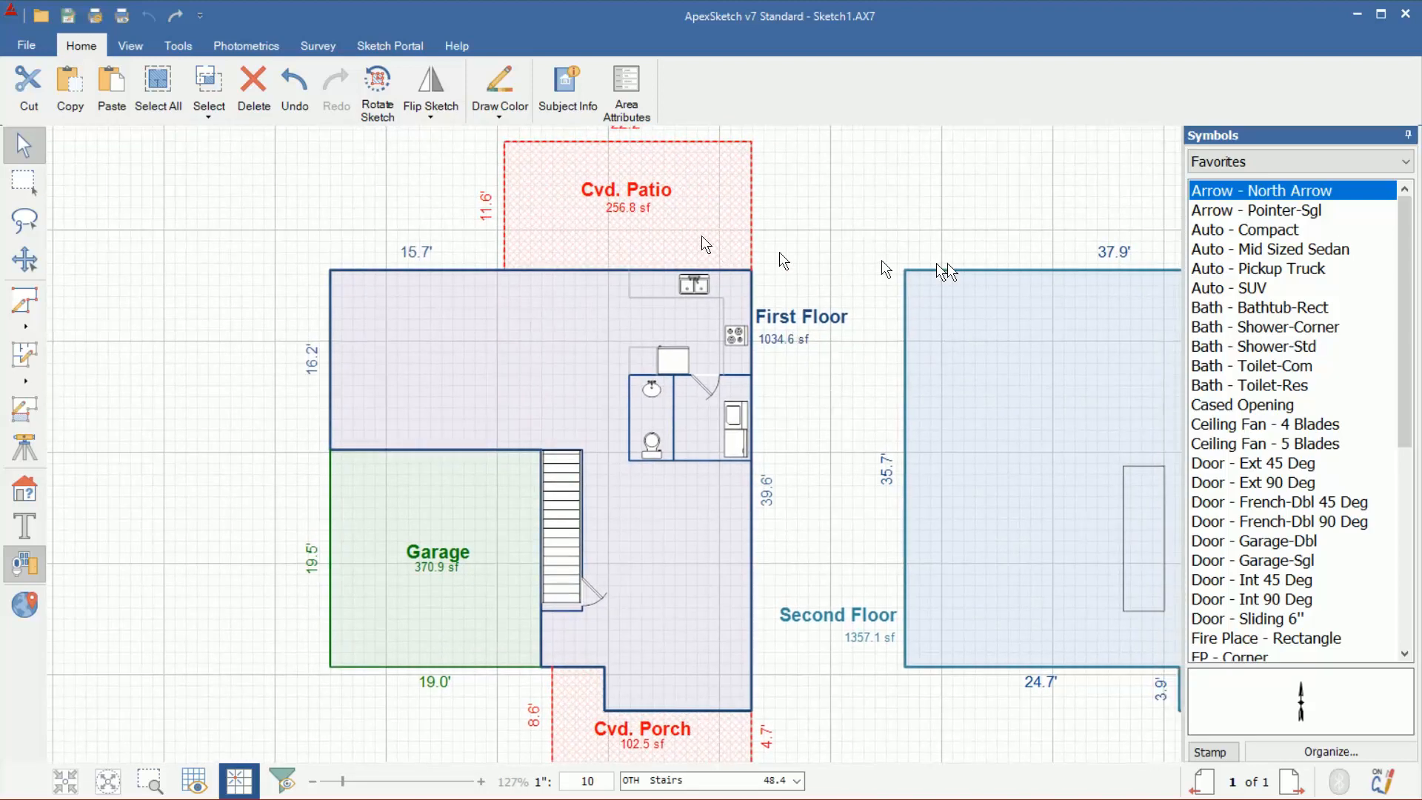
pyautogui.click(1255, 428)
pyautogui.click(1256, 446)
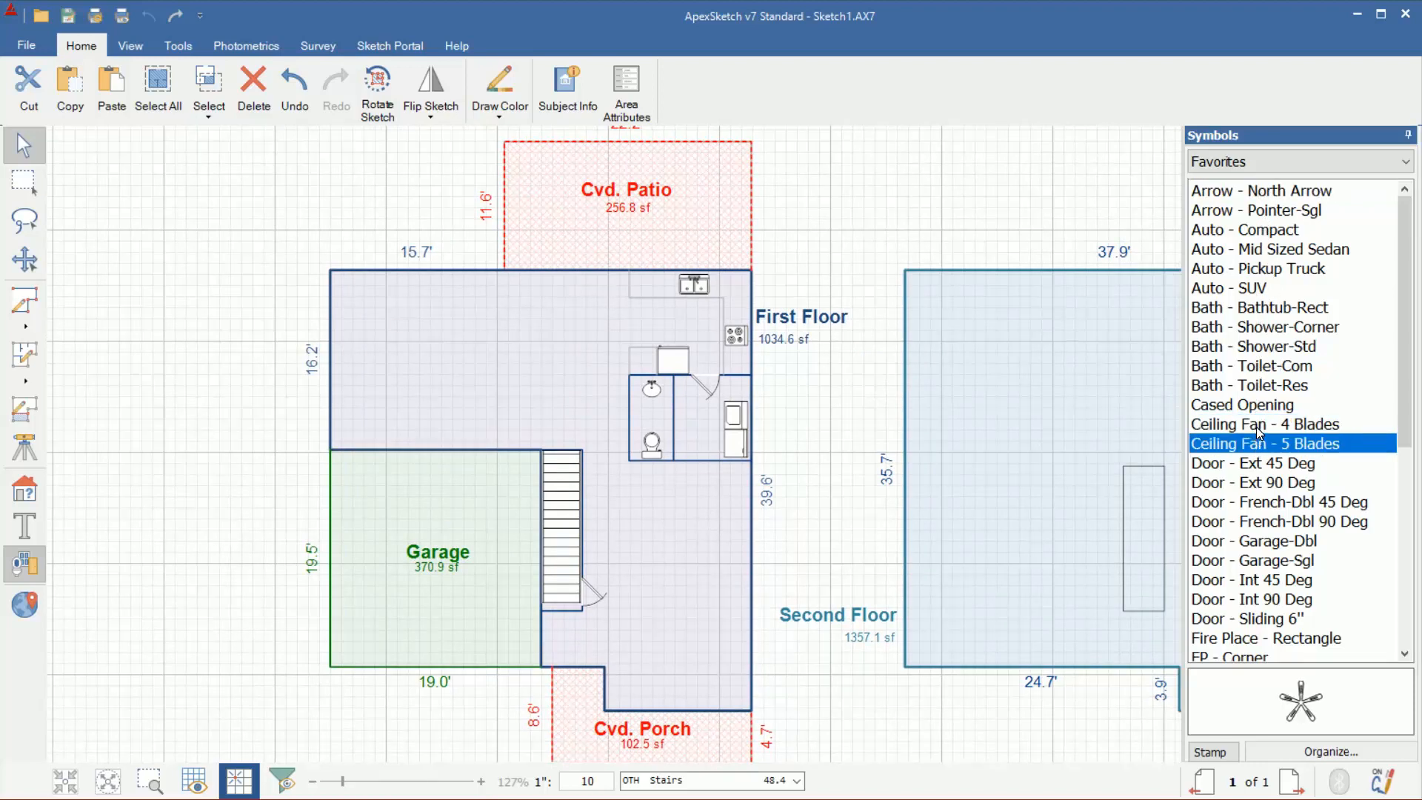
pyautogui.click(1256, 428)
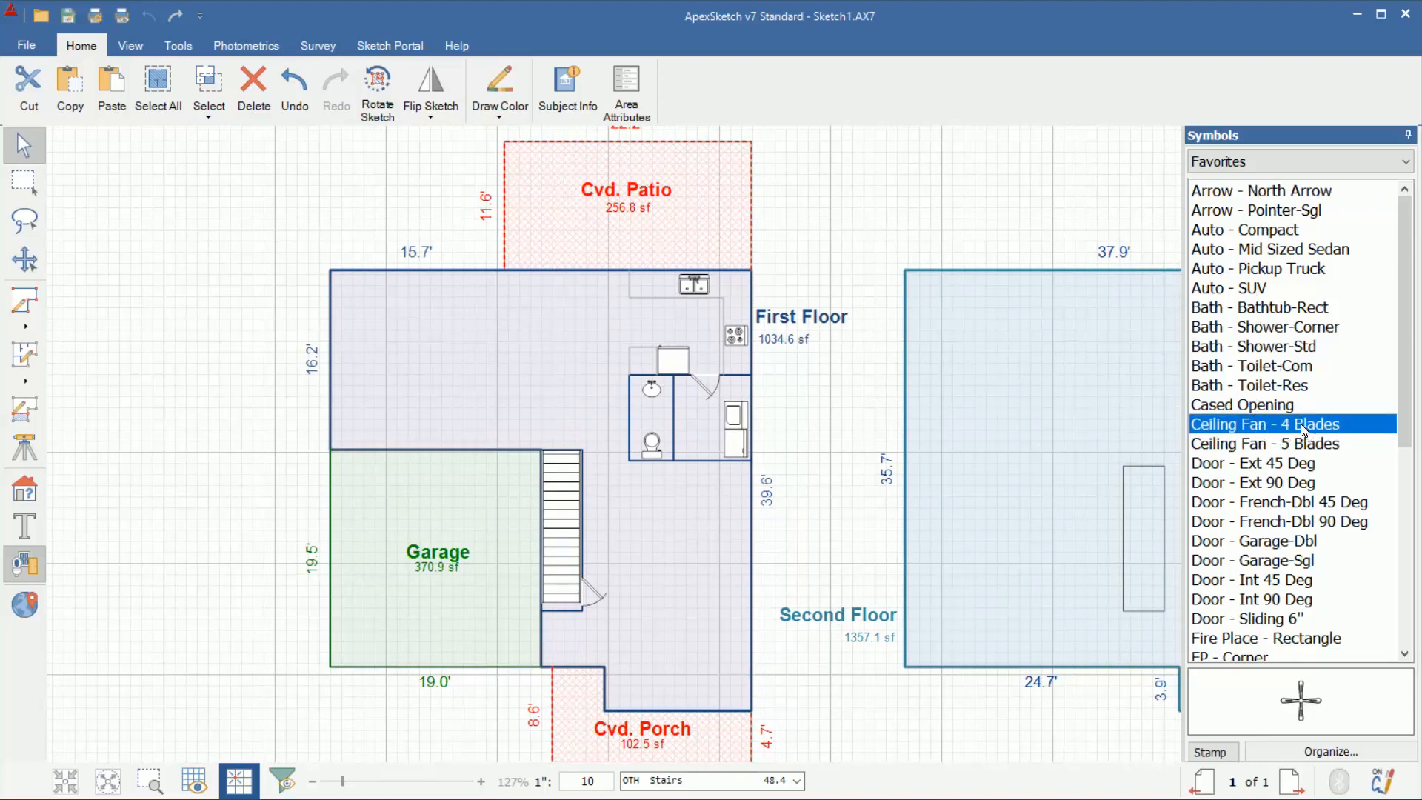
pyautogui.moveTo(1300, 424); pyautogui.dragTo(689, 207)
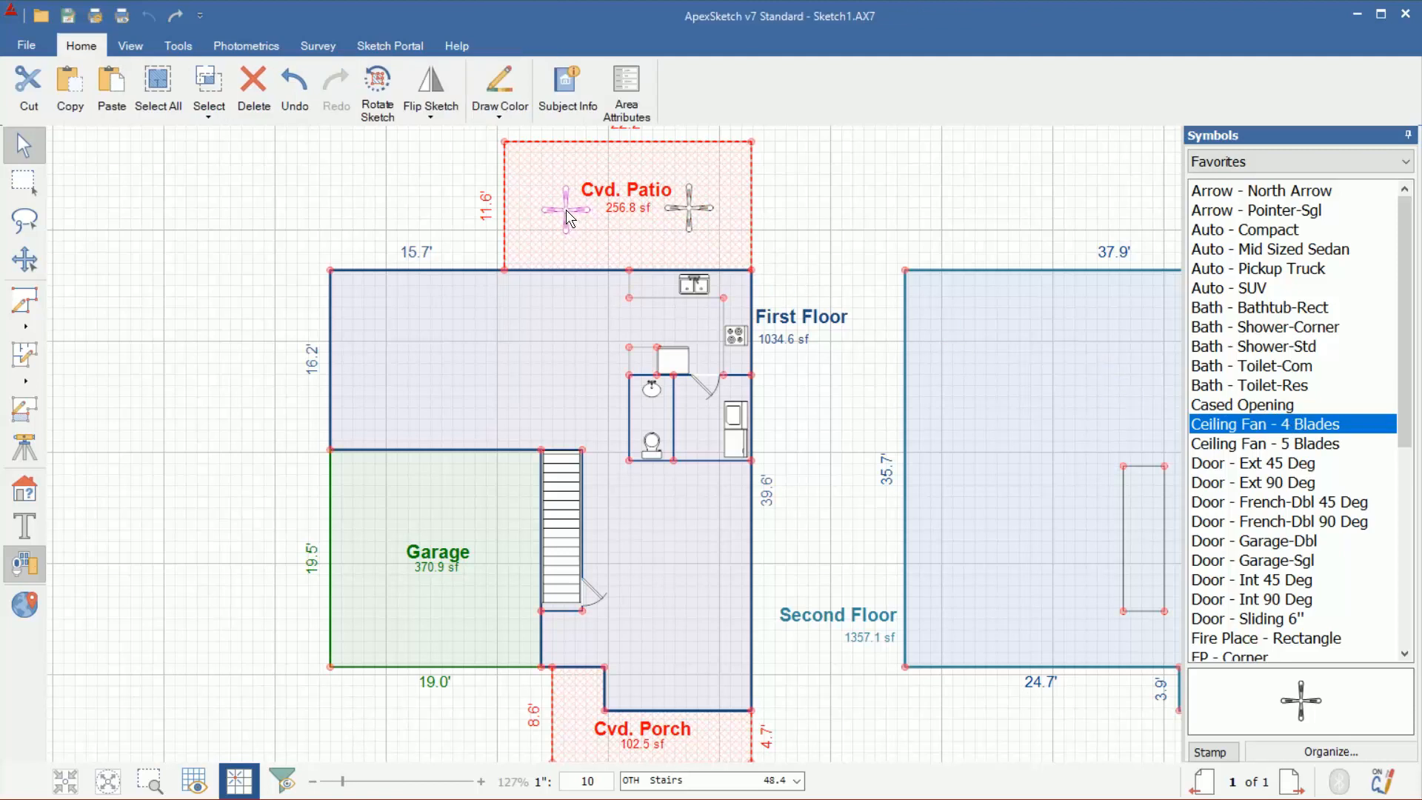
pyautogui.click(565, 210)
pyautogui.click(878, 206)
# Step: Place a Ceiling Fan - 5 Blades symbol in the open room above the garage
pyautogui.click(1300, 443)
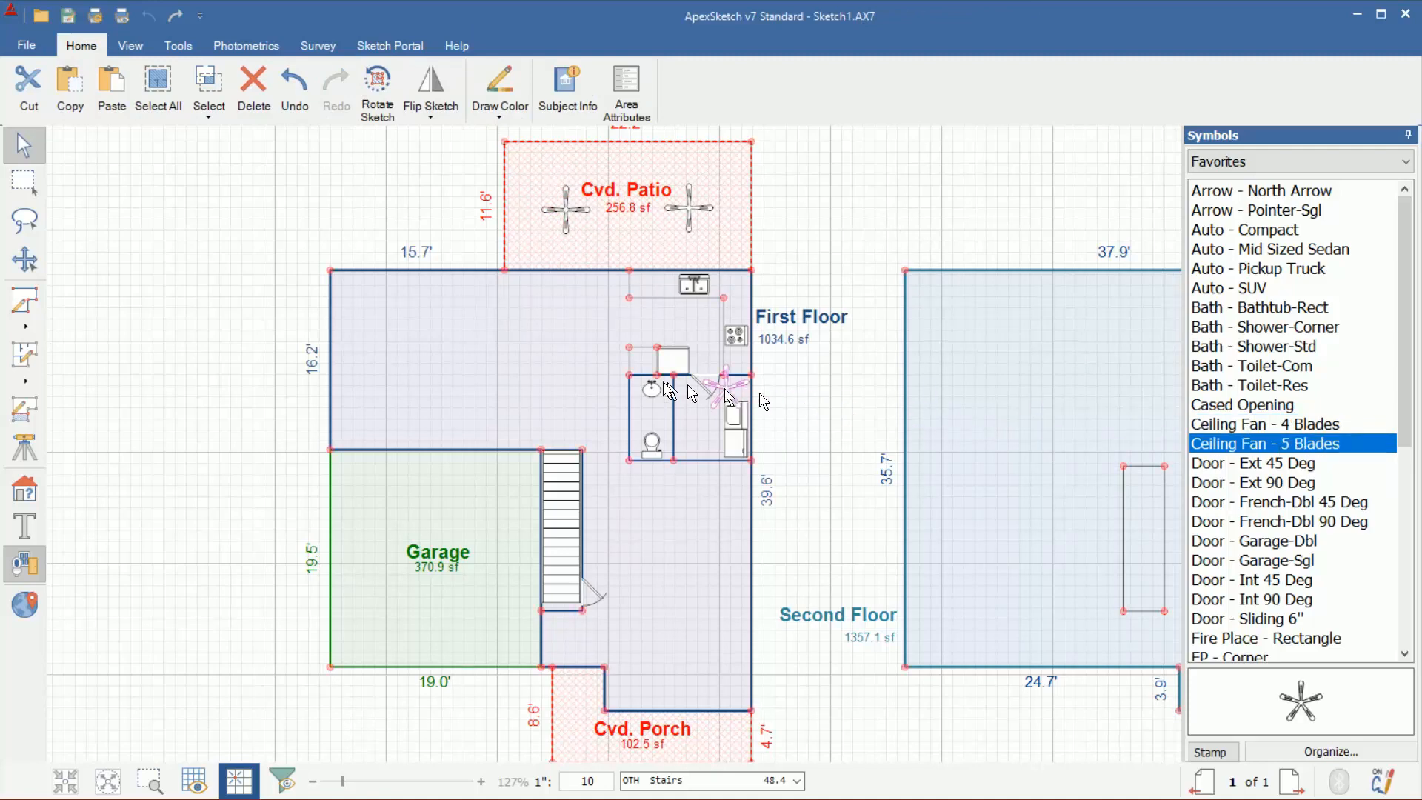
pyautogui.click(425, 349)
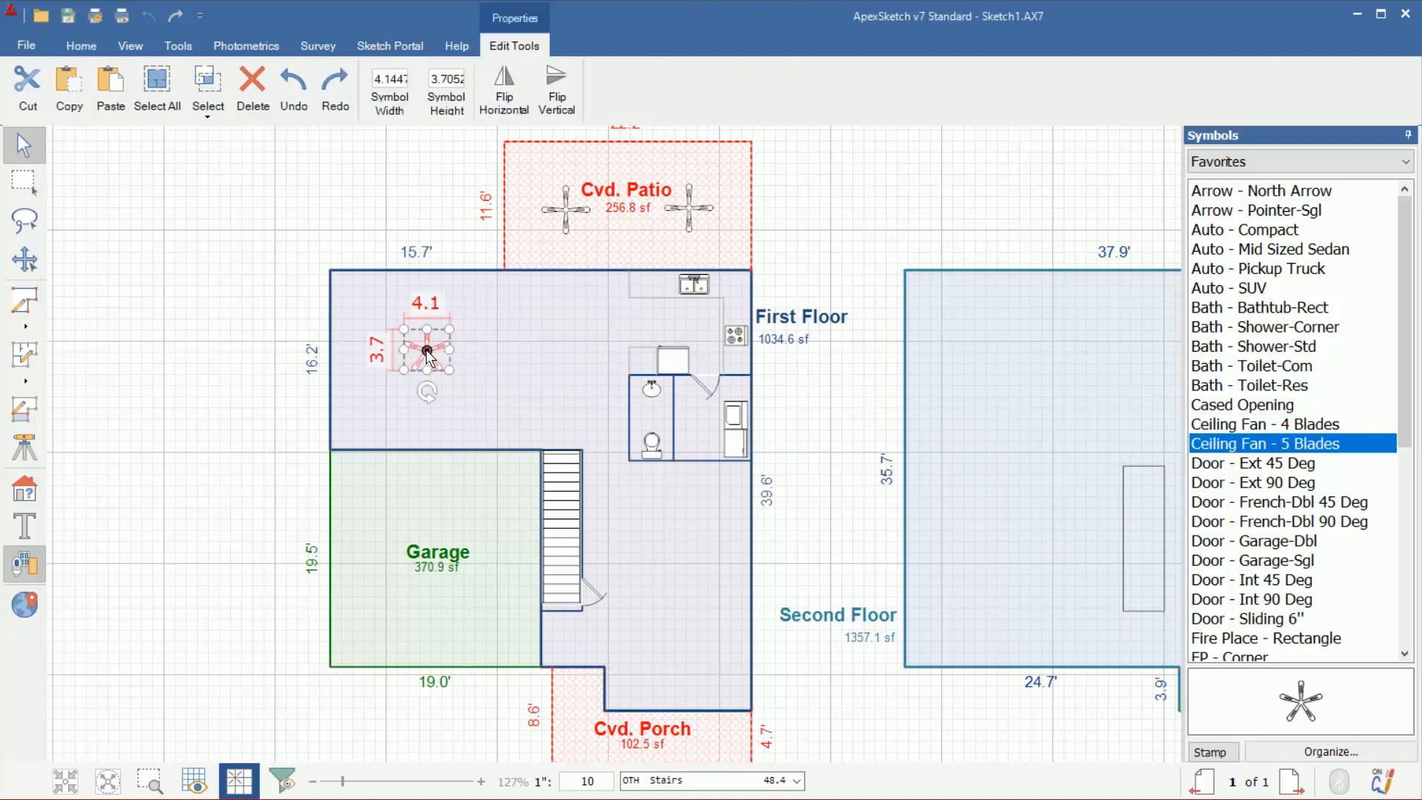
pyautogui.click(163, 346)
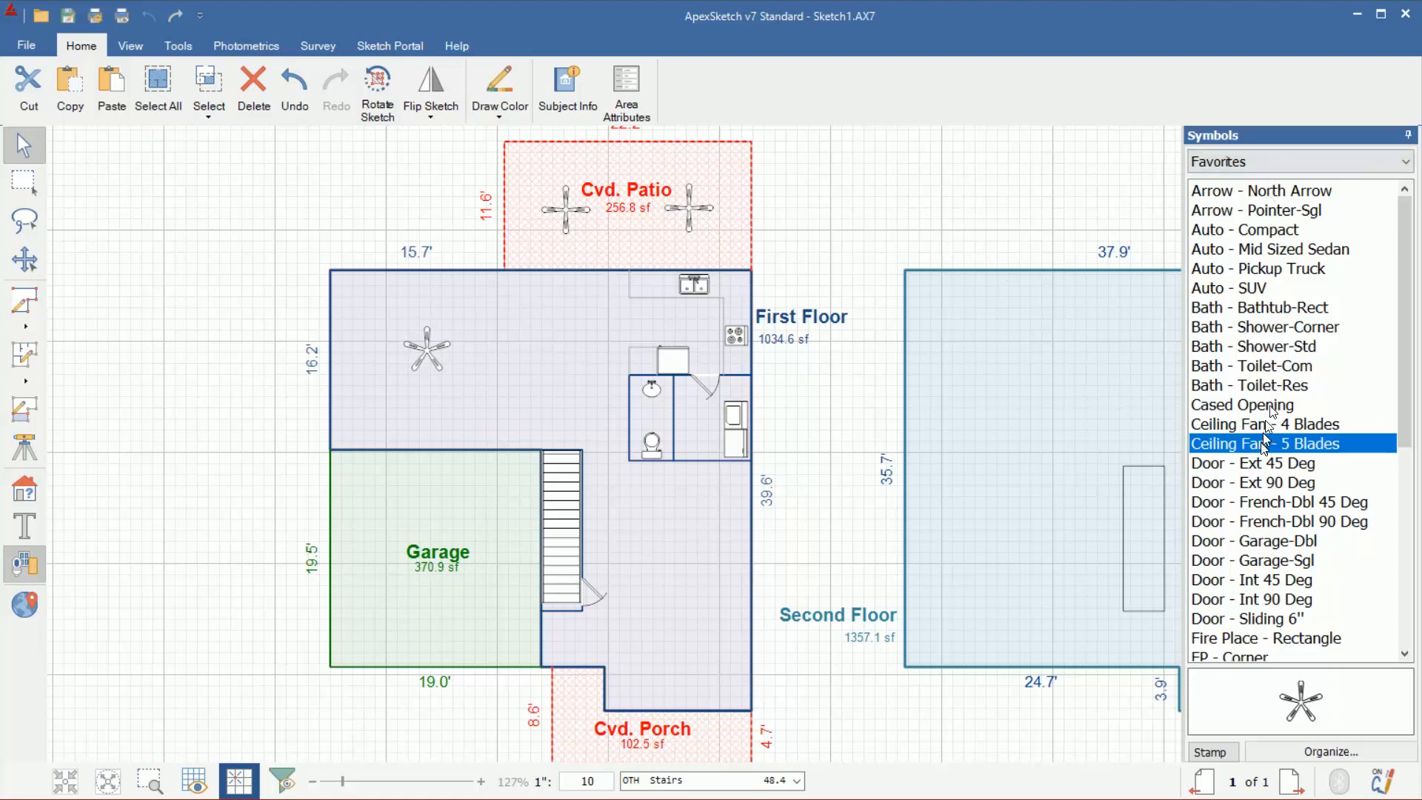
# Step: Place a Door - Ext 90 Deg symbol on the wall above the covered porch and rotate it to swing into the house
pyautogui.click(1262, 482)
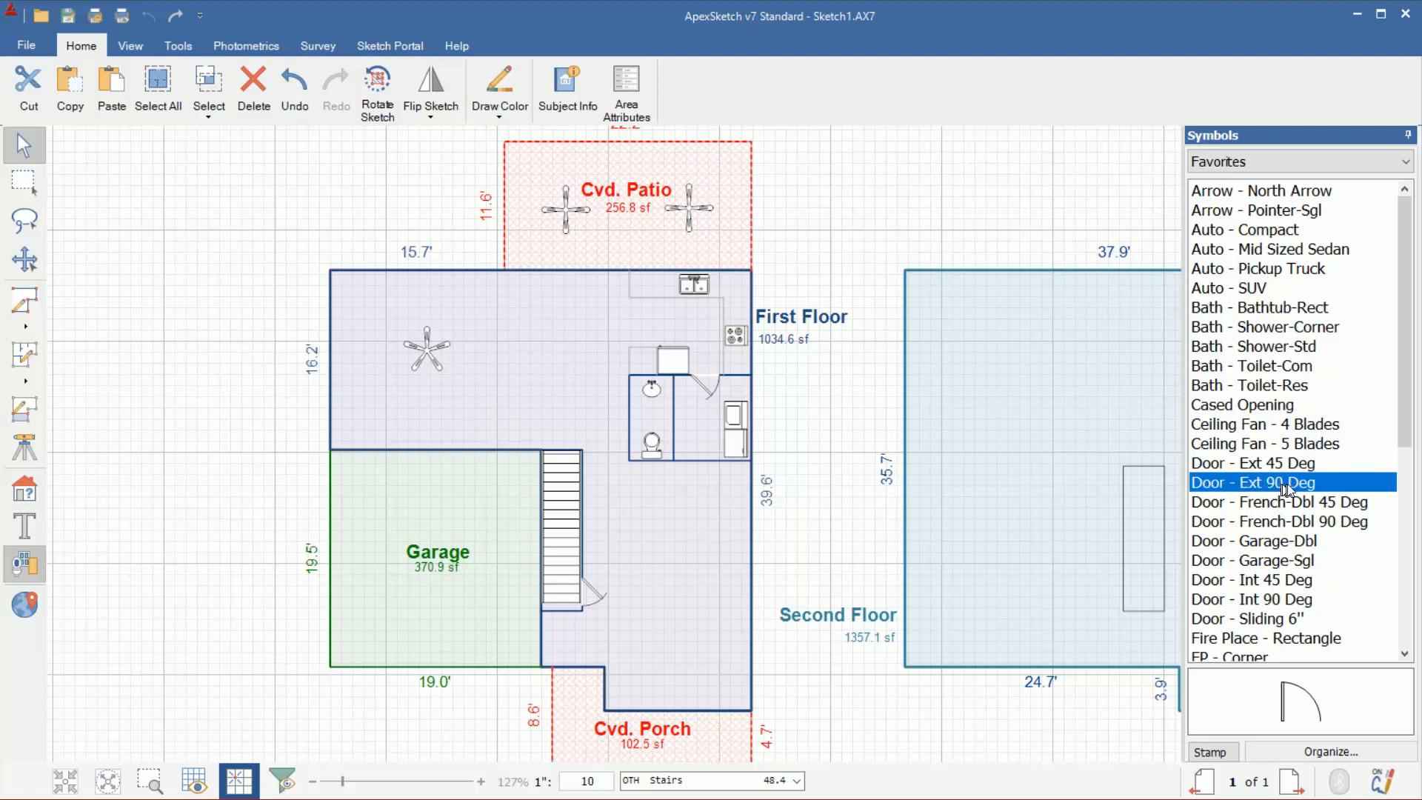
pyautogui.moveTo(1286, 489); pyautogui.dragTo(613, 652)
pyautogui.moveTo(563, 670); pyautogui.dragTo(563, 669)
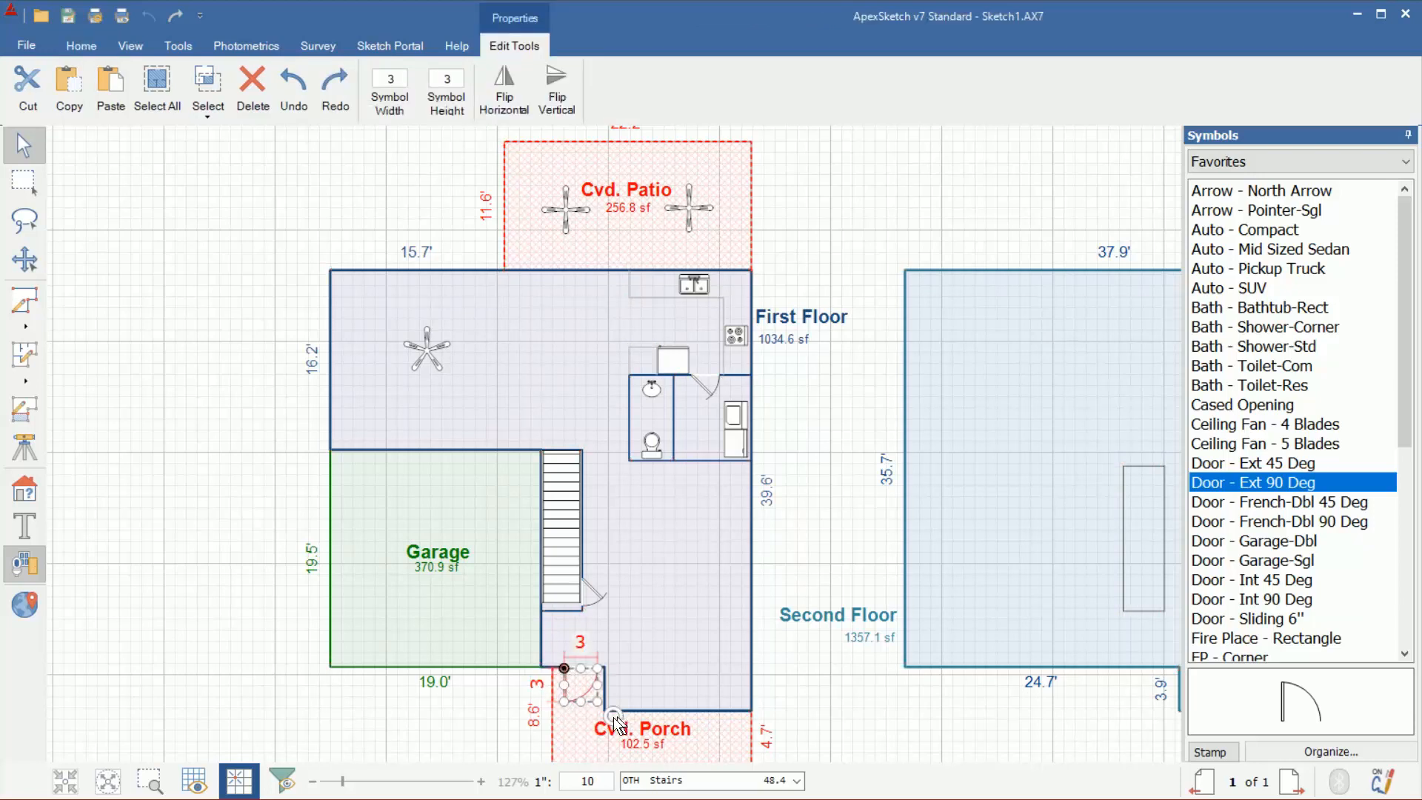
pyautogui.moveTo(613, 716); pyautogui.dragTo(607, 644)
pyautogui.click(465, 717)
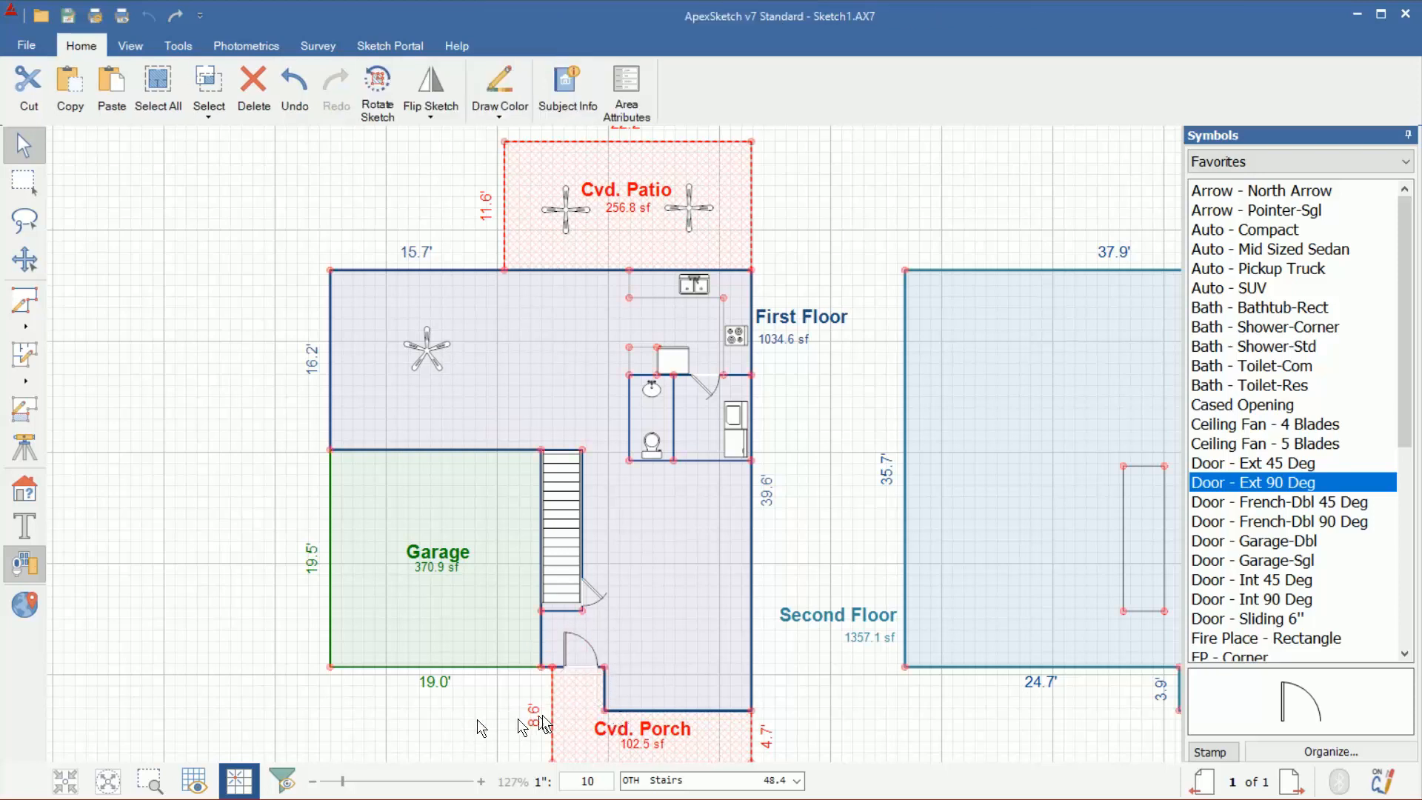
# Step: Place a Door - Ext 90 Deg symbol on the wall below the Cvd. Patio, beside the kitchen counter, turned to swing into the house
pyautogui.click(1263, 487)
pyautogui.click(596, 287)
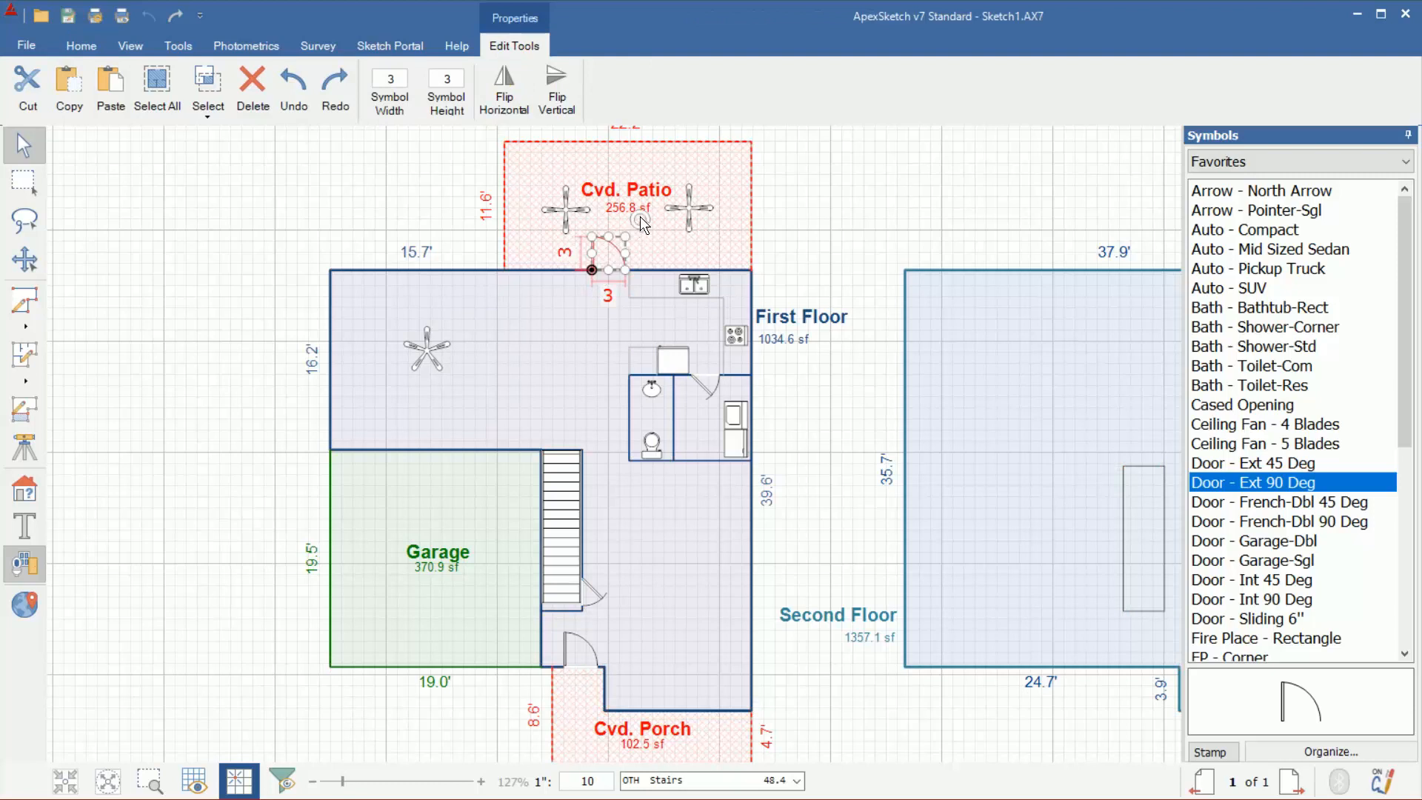
pyautogui.click(513, 354)
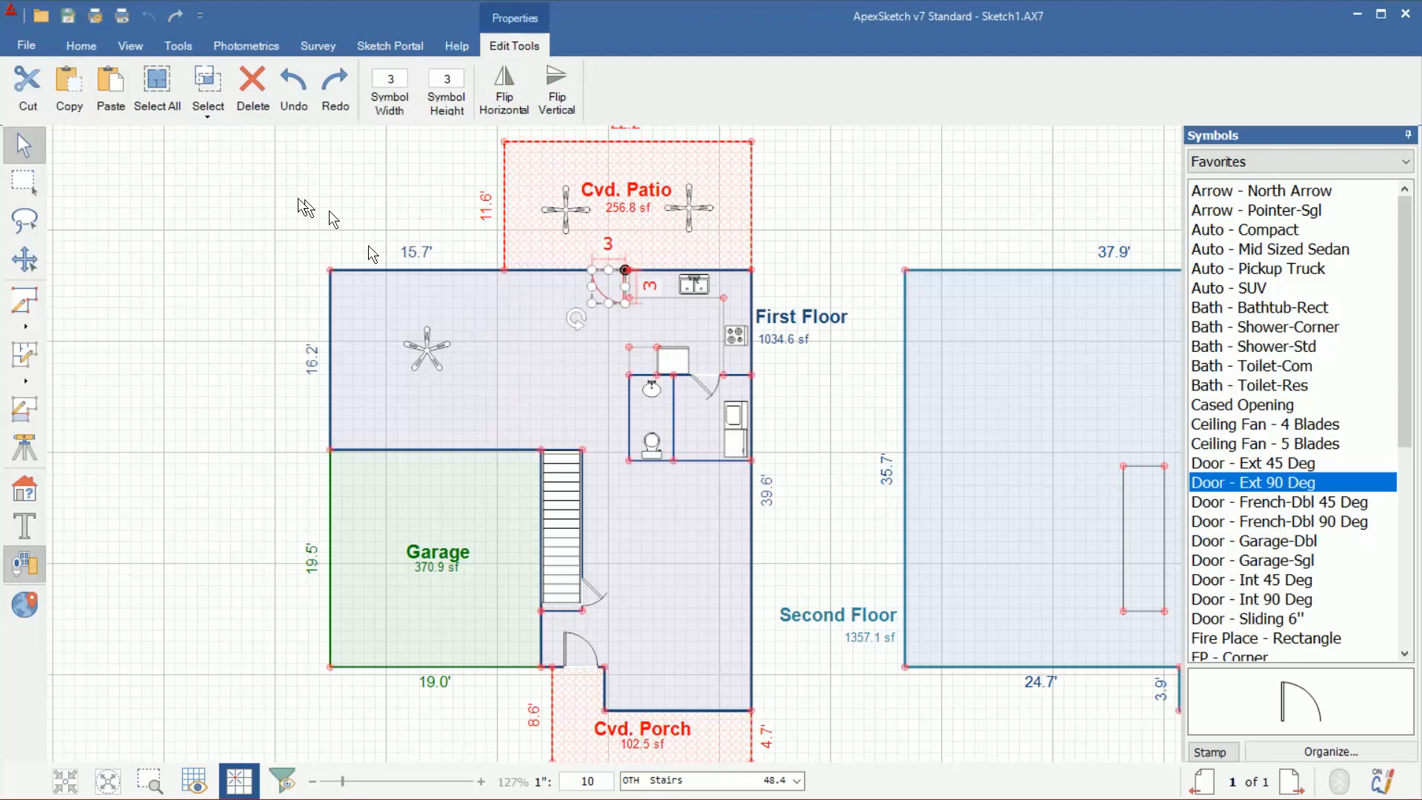
pyautogui.click(261, 188)
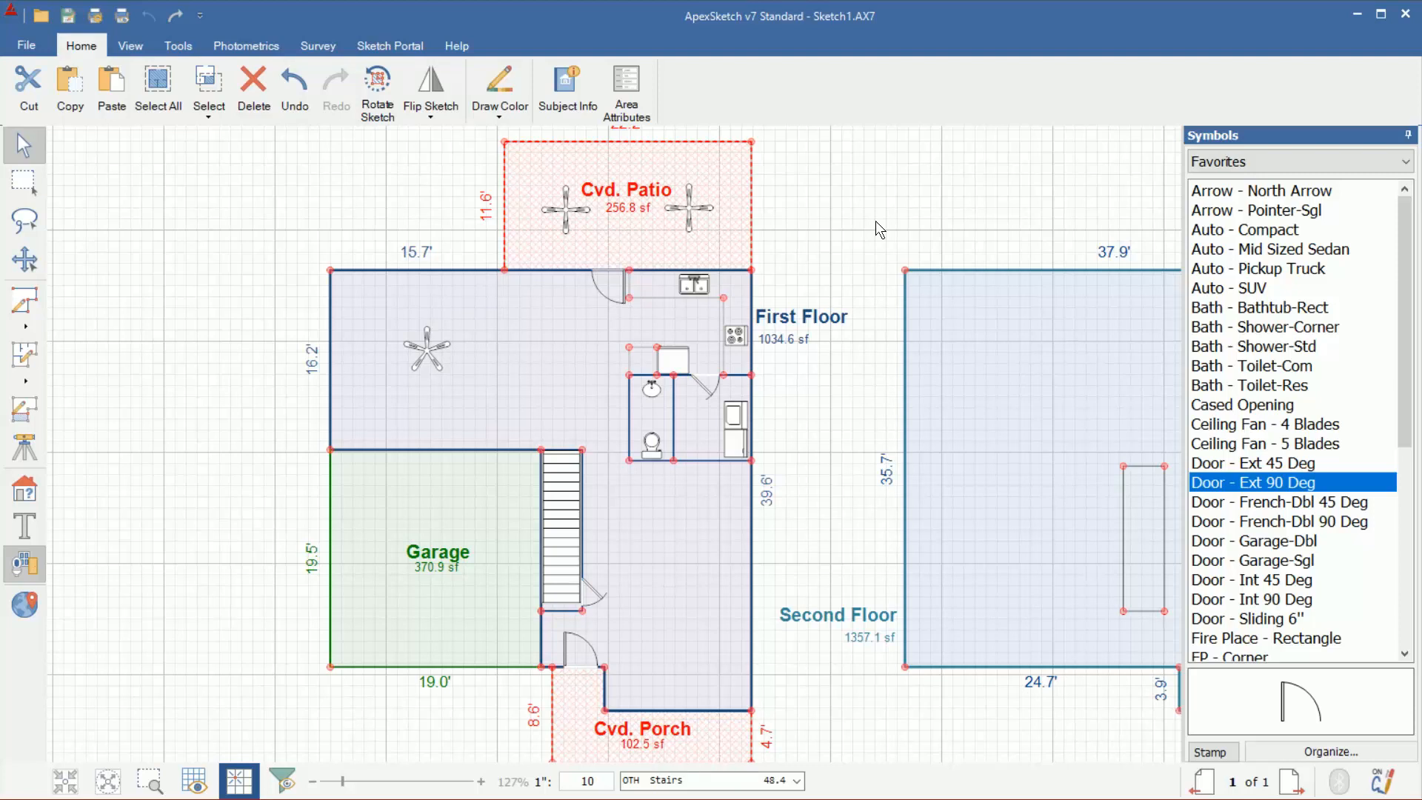
# Step: Label the narrow toilet room with the predefined texts "1/2" and "Bath", one below the other
pyautogui.click(26, 527)
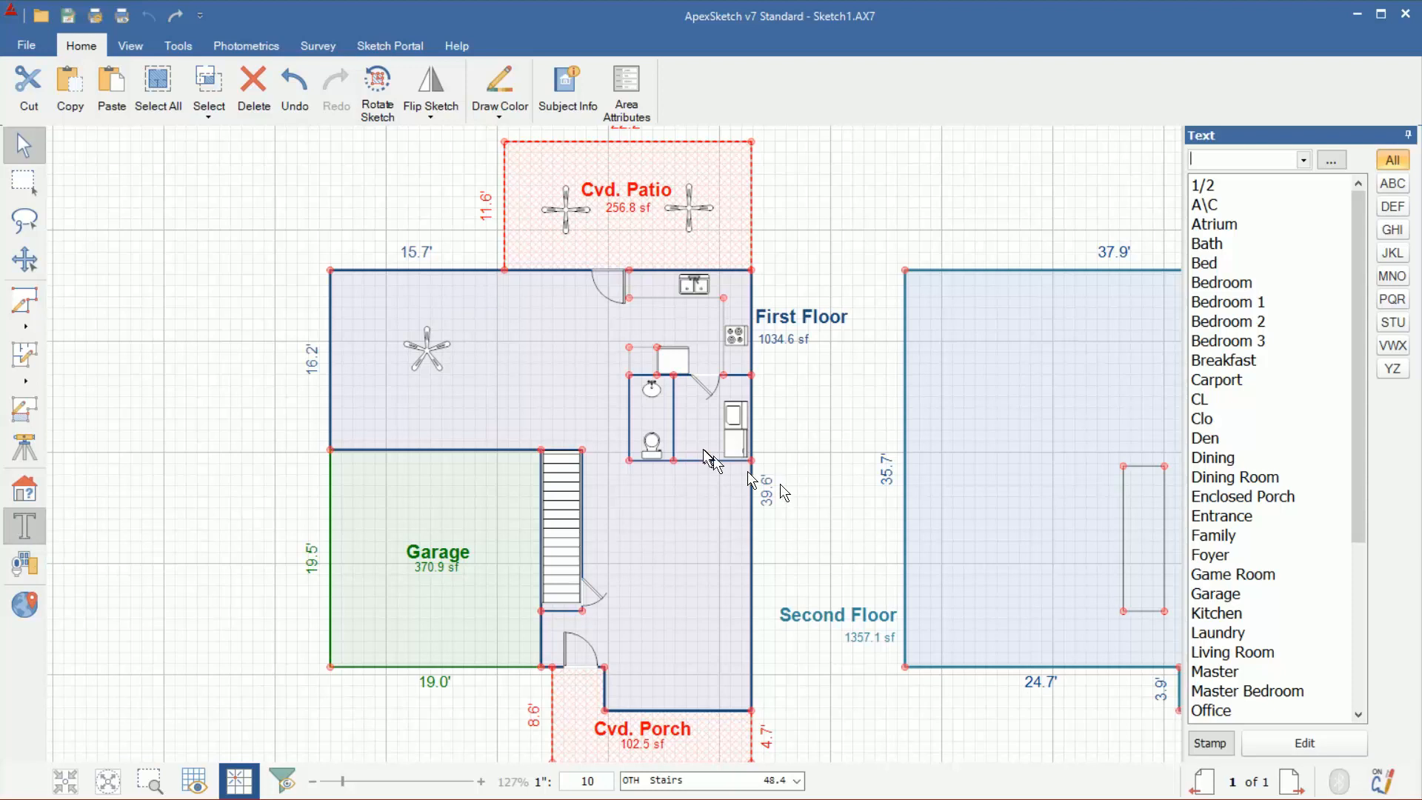
pyautogui.click(1201, 191)
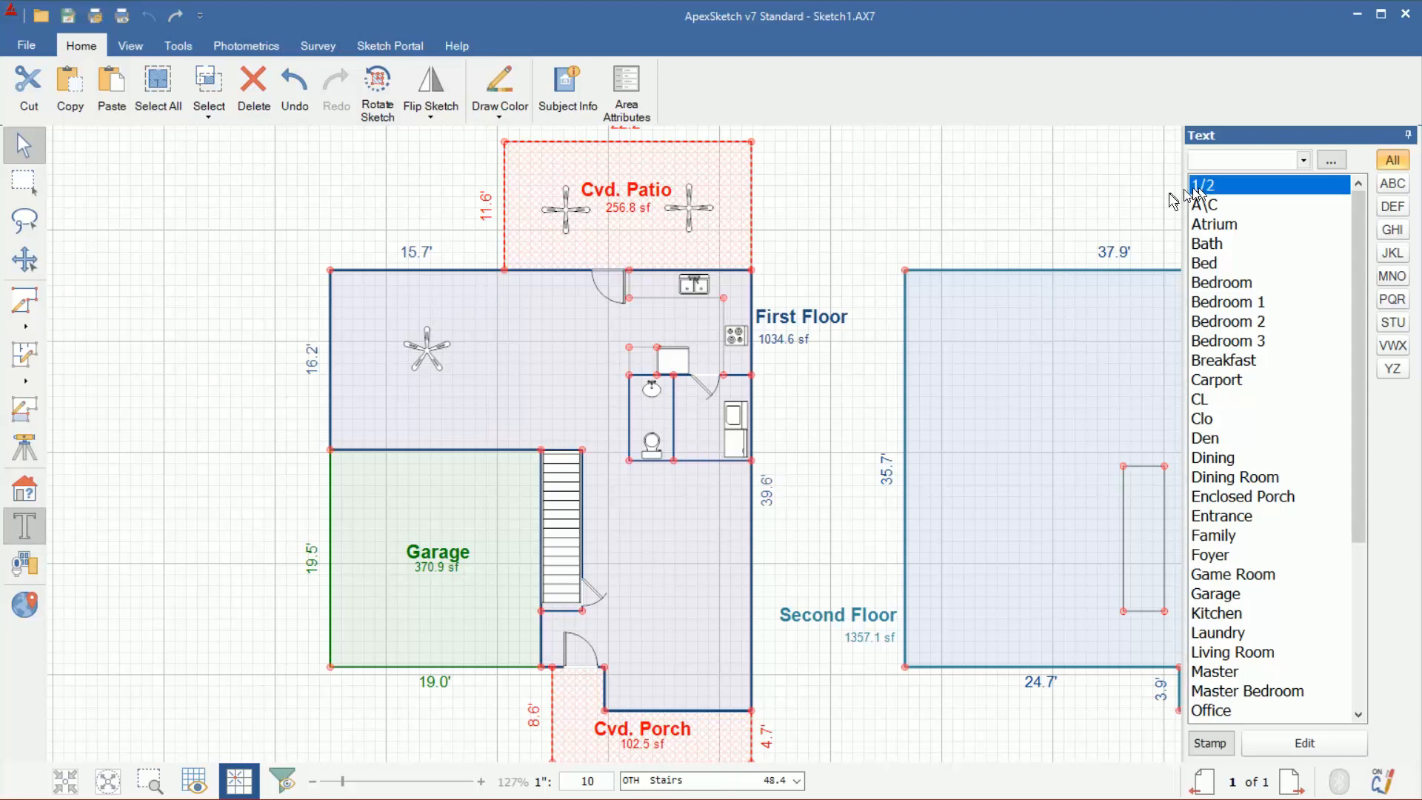
pyautogui.click(654, 414)
pyautogui.click(654, 414)
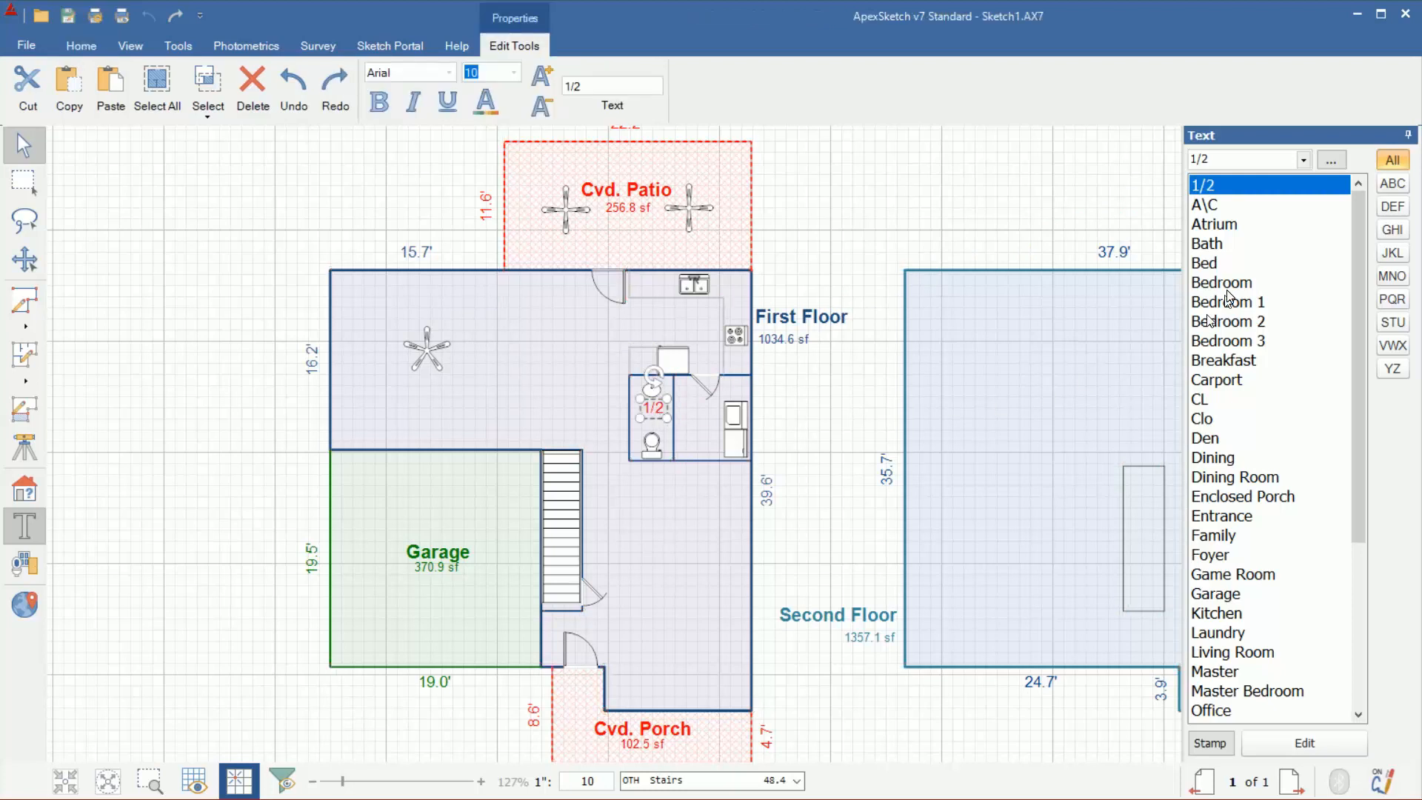
pyautogui.click(1207, 243)
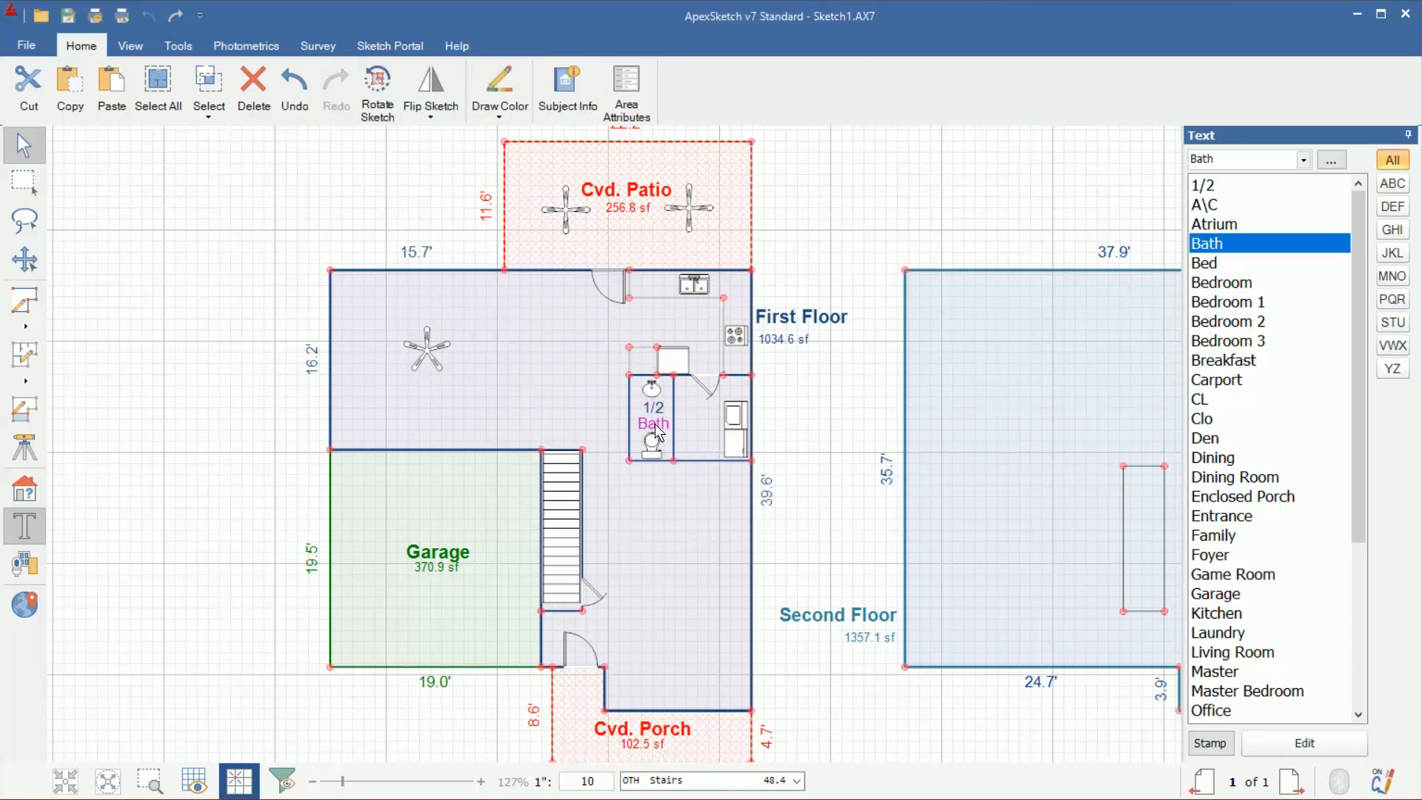
pyautogui.click(655, 425)
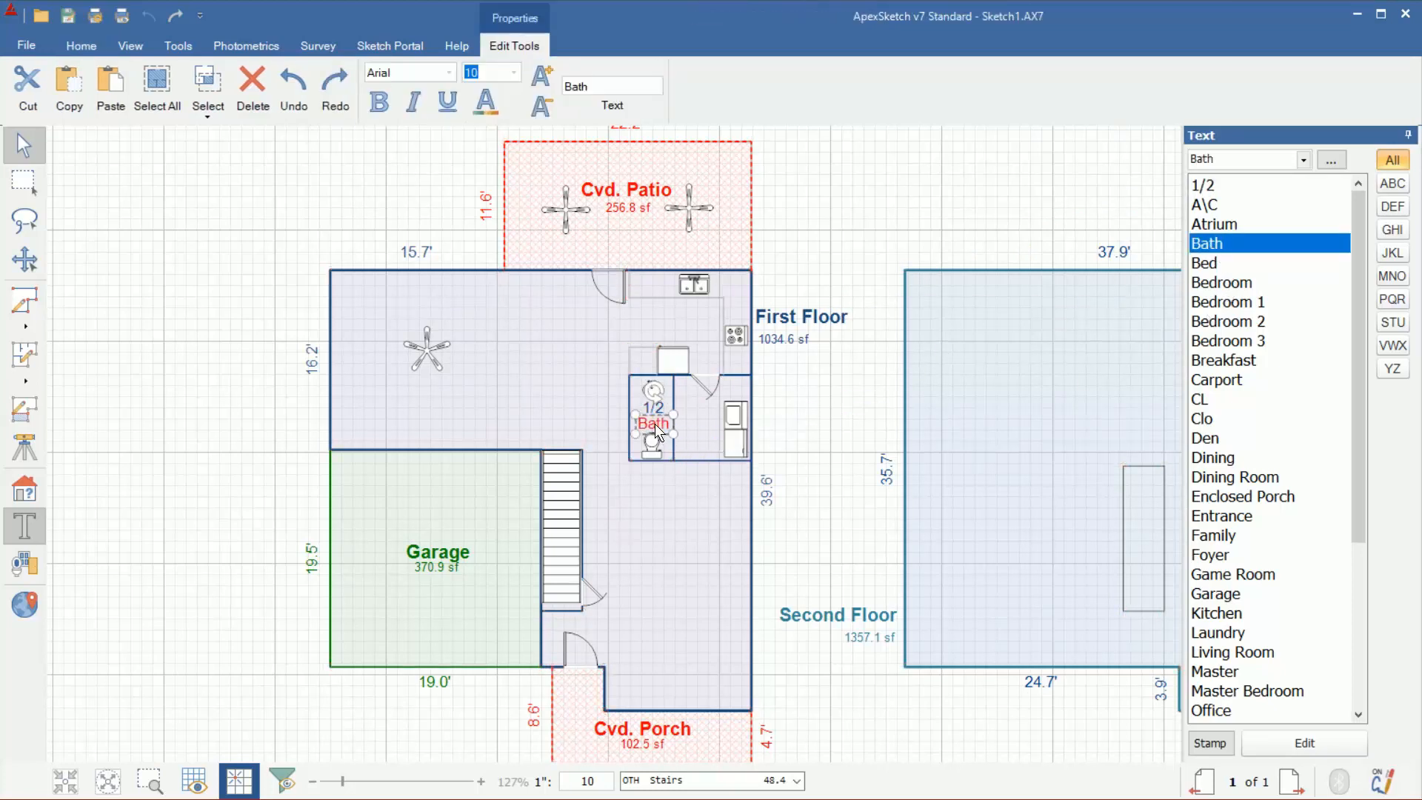
# Step: Add a "Laundry" label to the washer and dryer room and rotate it diagonally to fit beside the appliances
pyautogui.click(1218, 633)
pyautogui.click(709, 424)
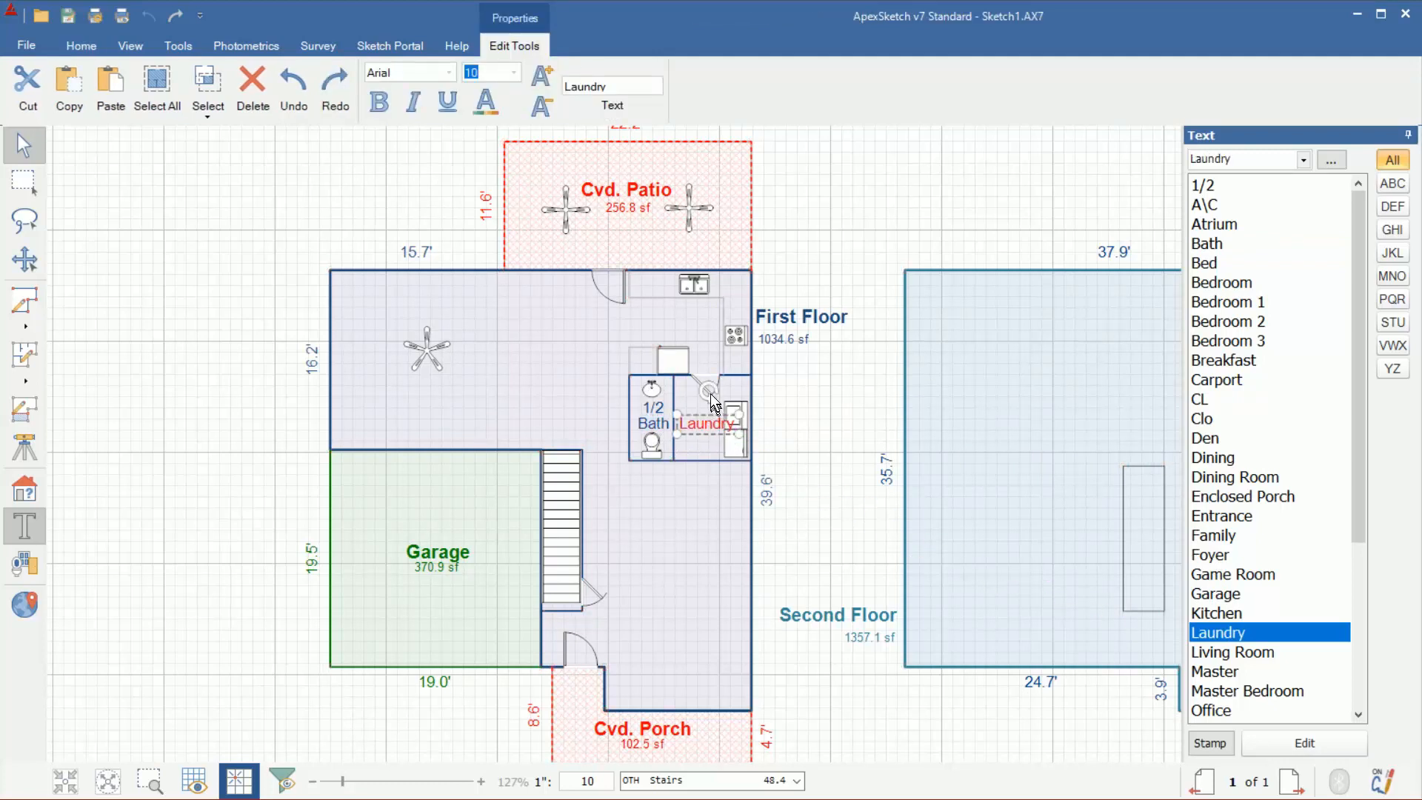
pyautogui.moveTo(709, 390)
pyautogui.mouseDown()
pyautogui.moveTo(692, 392)
pyautogui.moveTo(700, 433)
pyautogui.mouseUp()
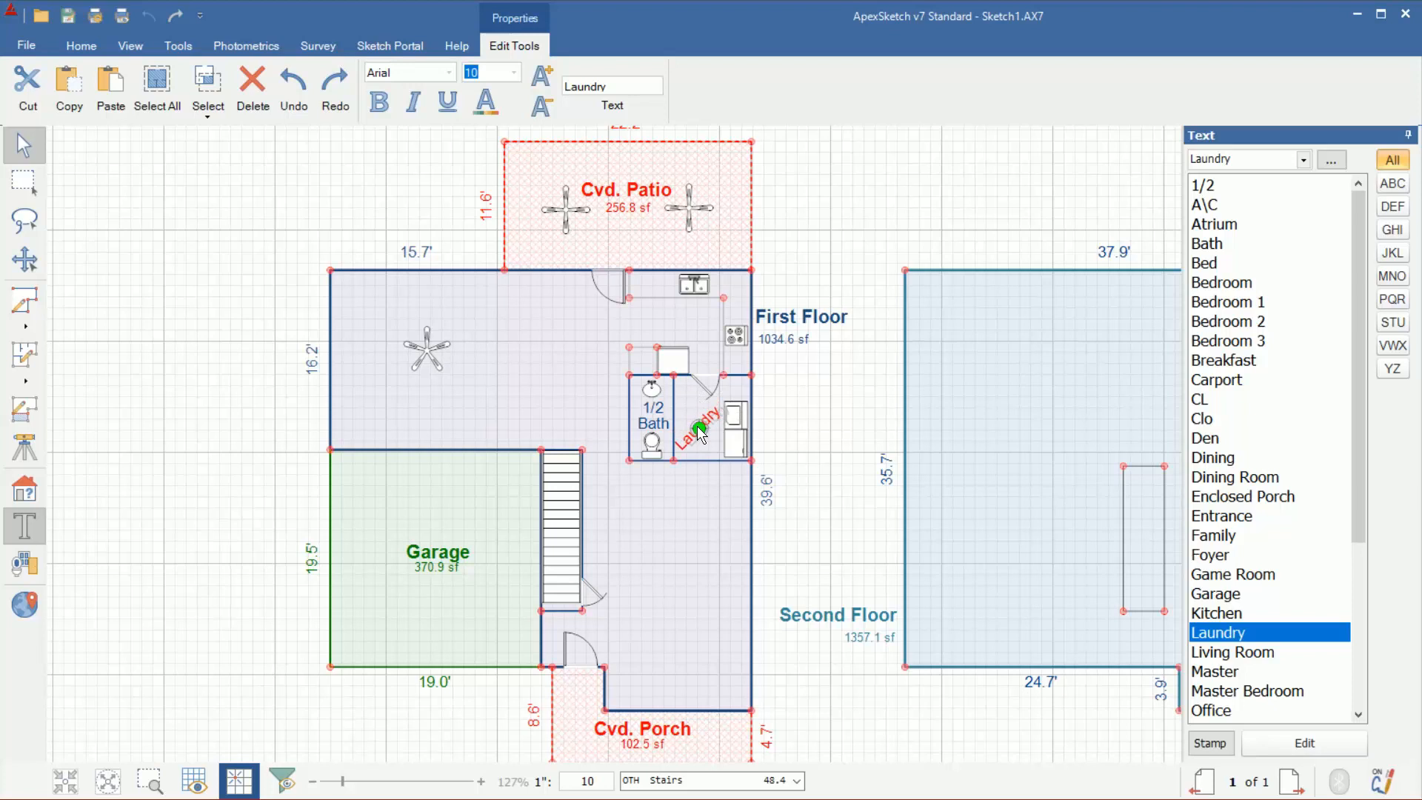
pyautogui.click(823, 407)
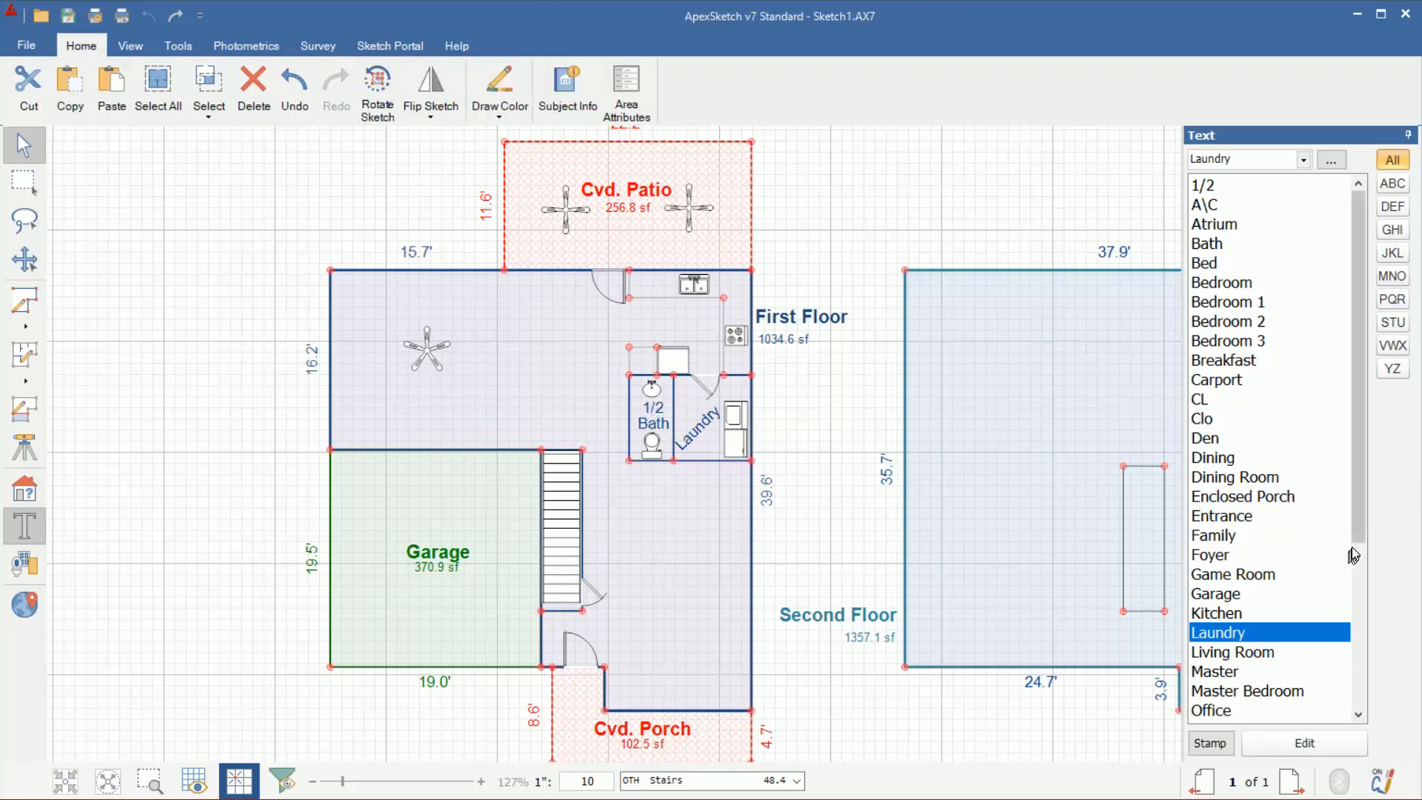
# Step: Add an "Office" label in the lower part of the first floor and a "Sitting Area" label below the laundry room
pyautogui.click(1218, 713)
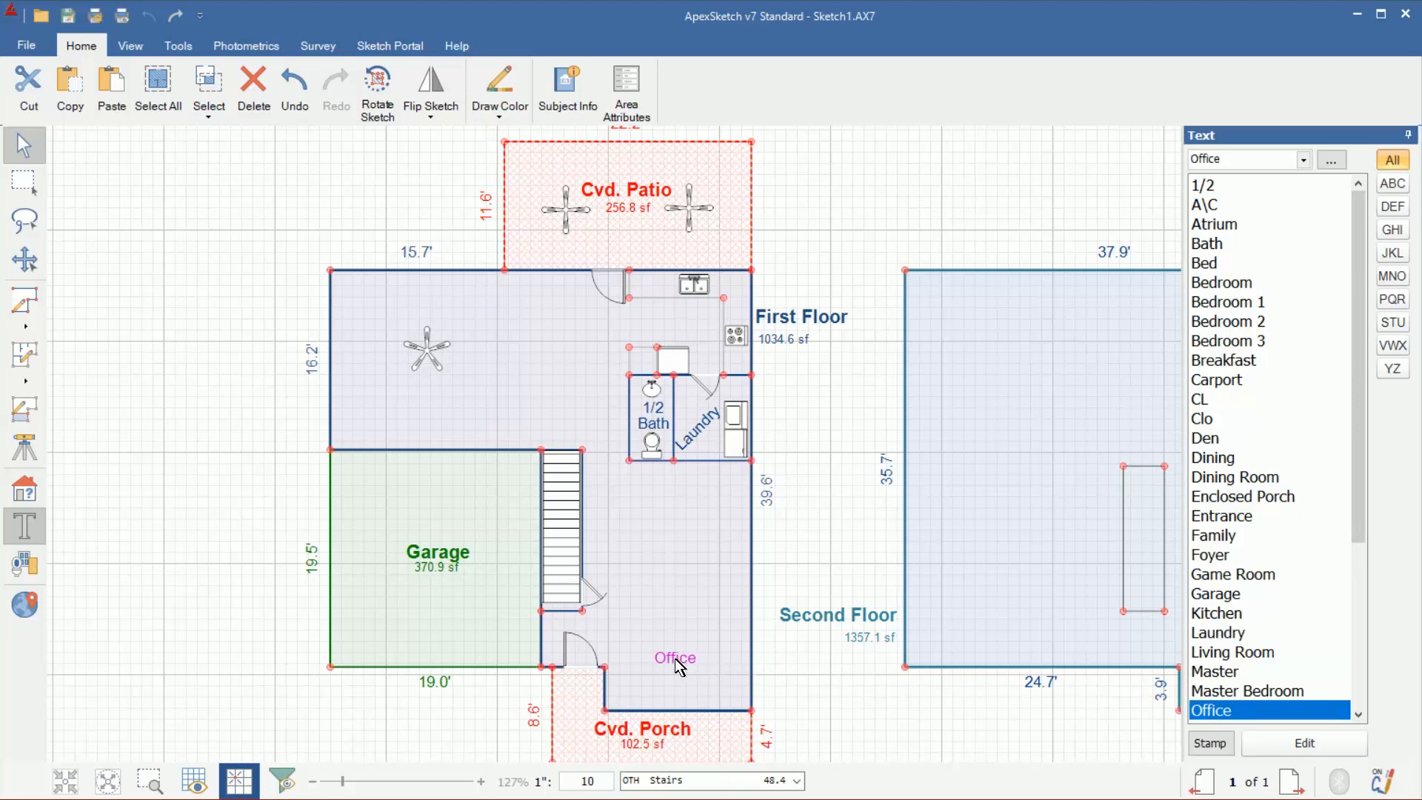
pyautogui.click(674, 659)
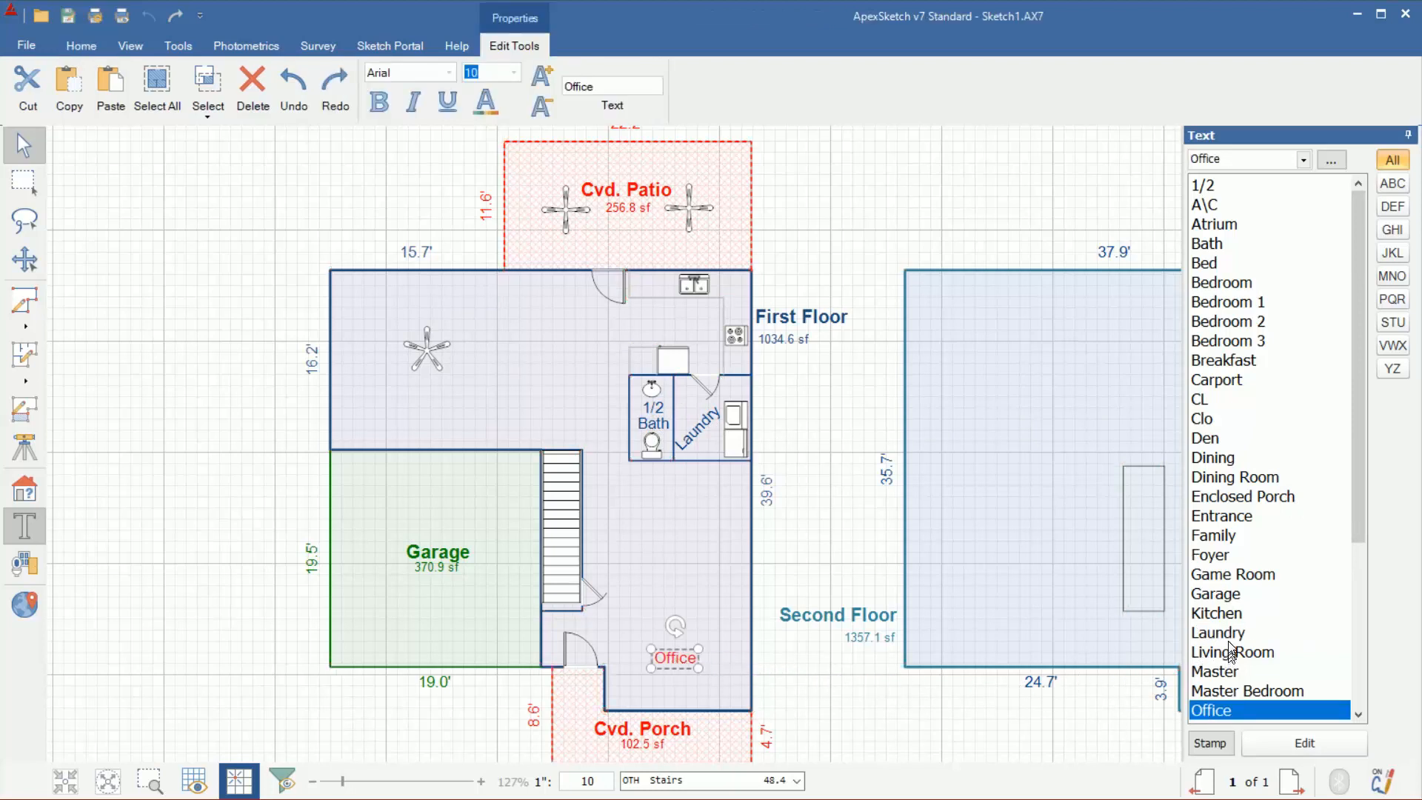
pyautogui.moveTo(1357, 513); pyautogui.dragTo(1358, 686)
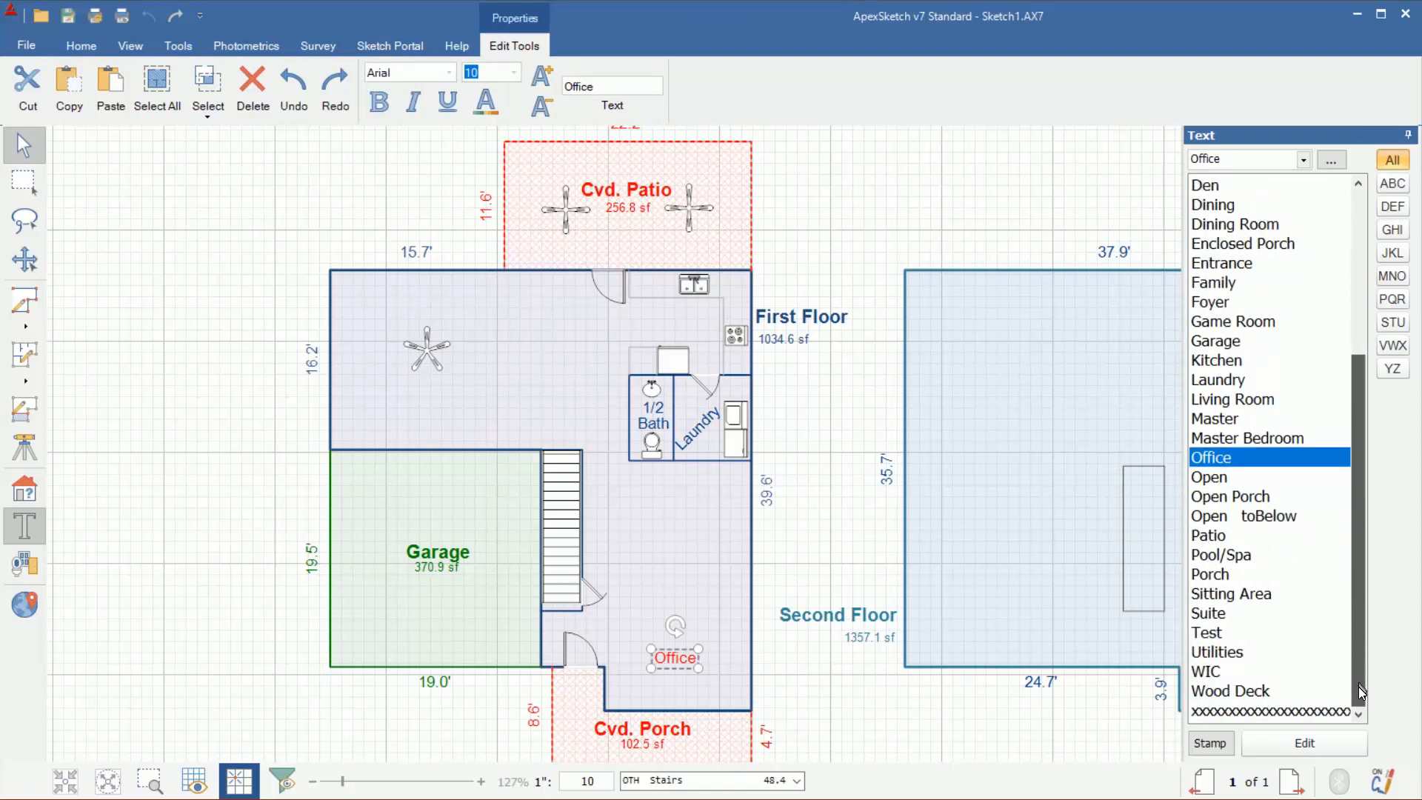
pyautogui.click(1259, 594)
pyautogui.click(682, 514)
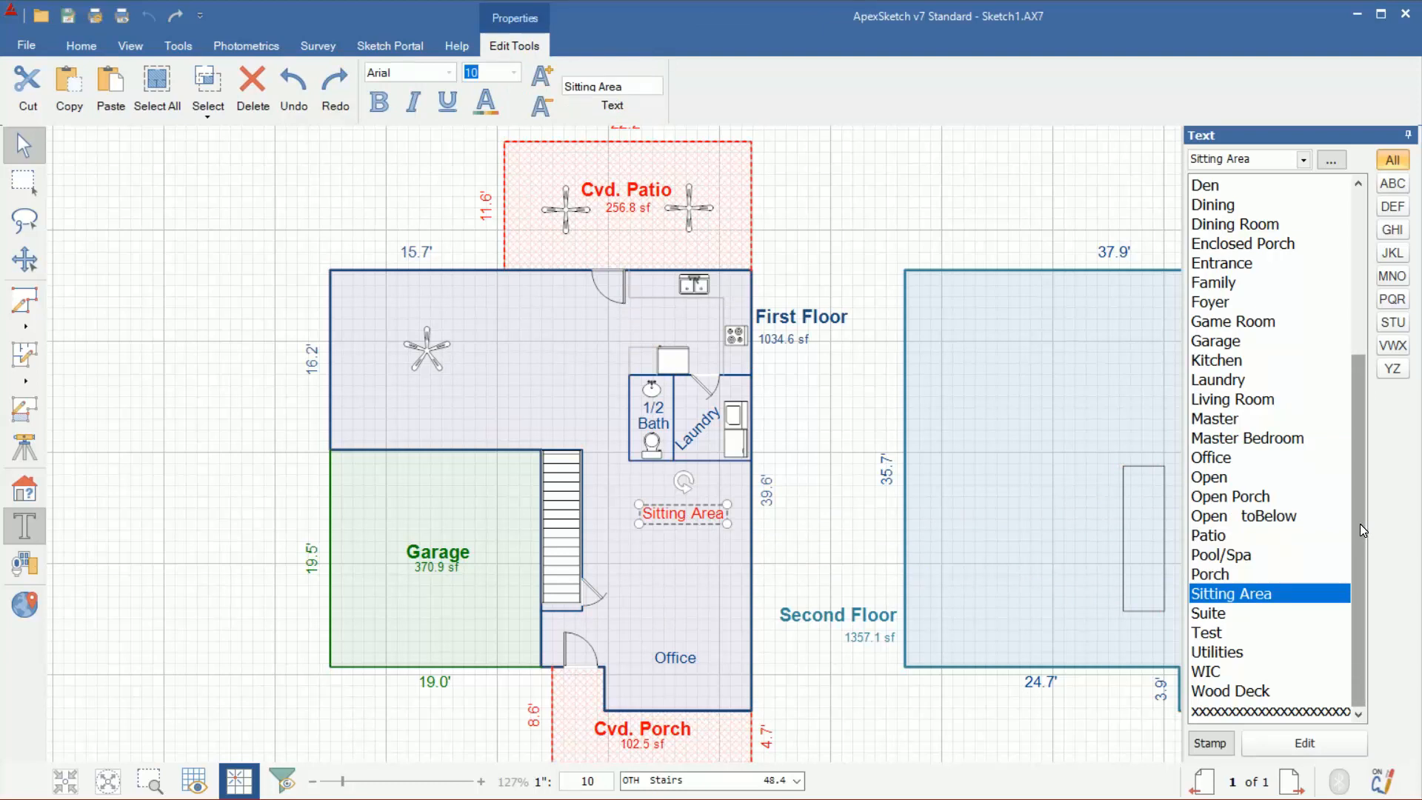
# Step: Add a "Den" label below the five-blade ceiling fan and a "Dining" label between the fan and the kitchen
pyautogui.moveTo(1359, 522); pyautogui.dragTo(1362, 408)
pyautogui.click(1207, 360)
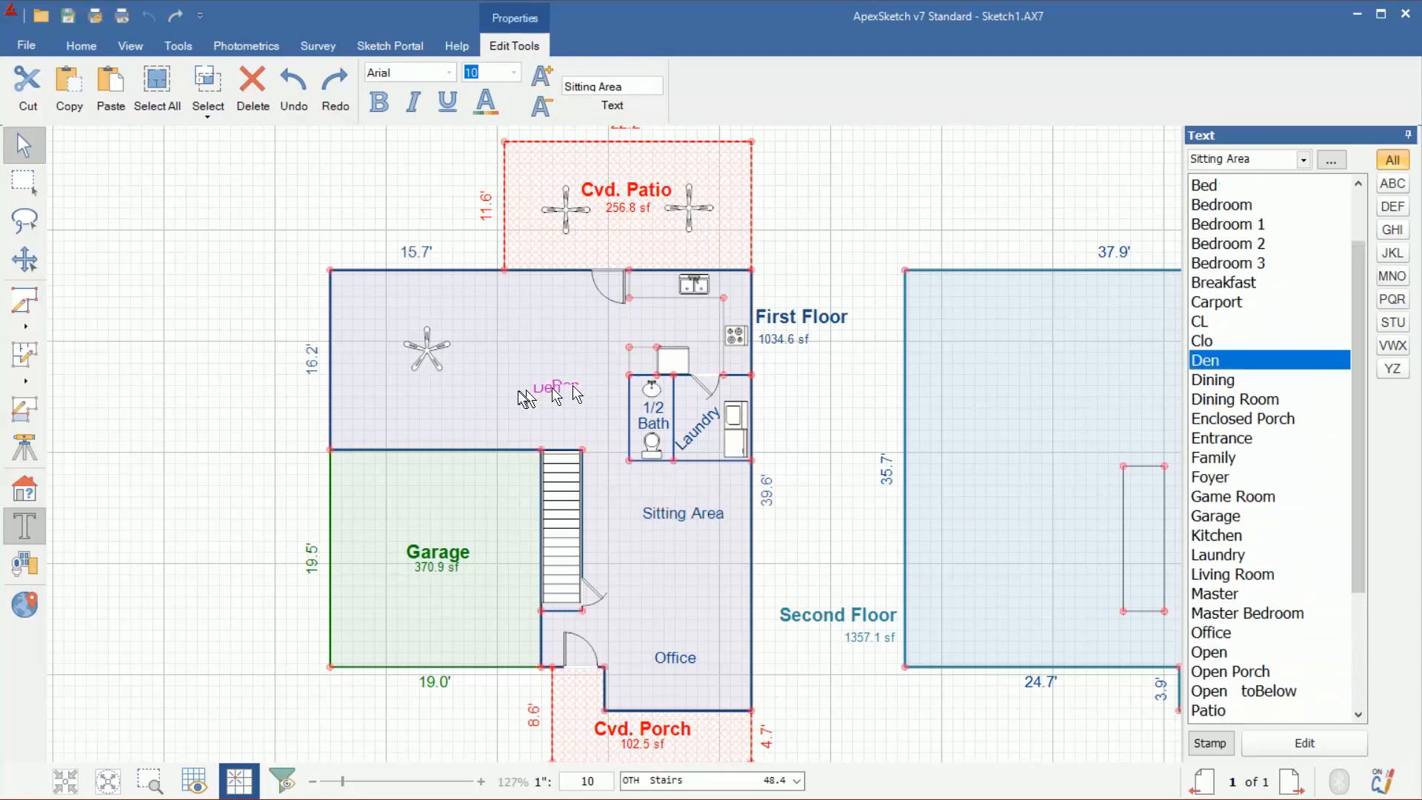
pyautogui.click(425, 404)
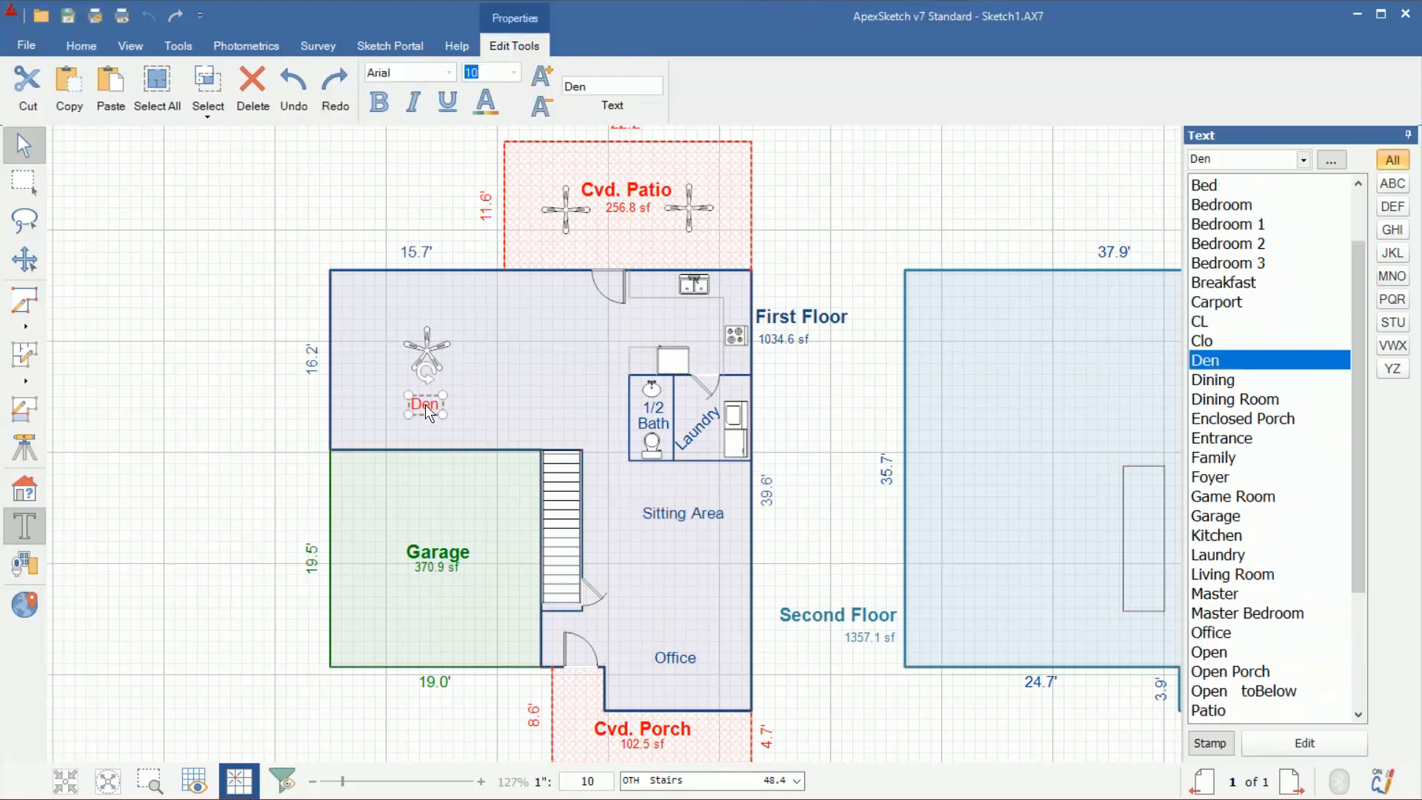
pyautogui.click(1211, 381)
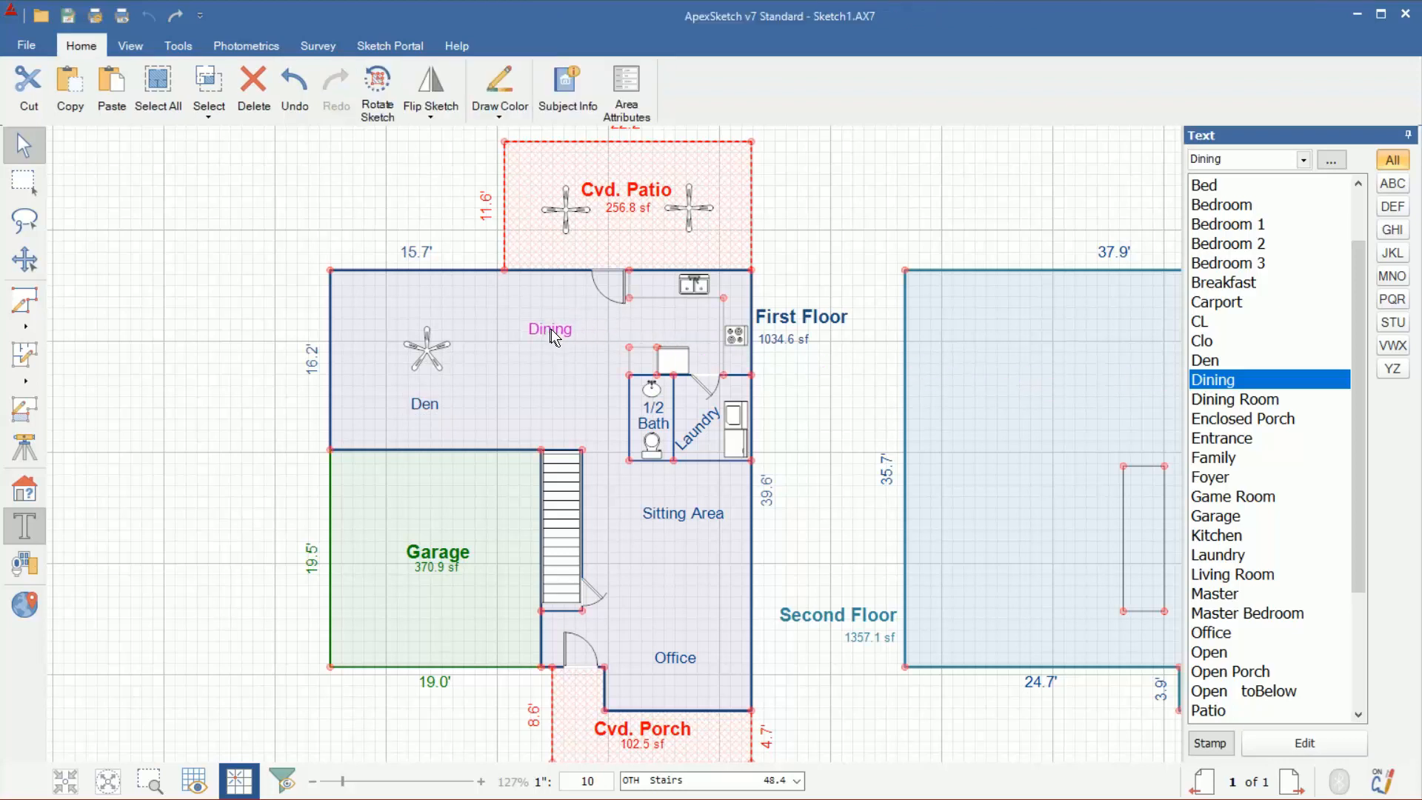
pyautogui.click(551, 332)
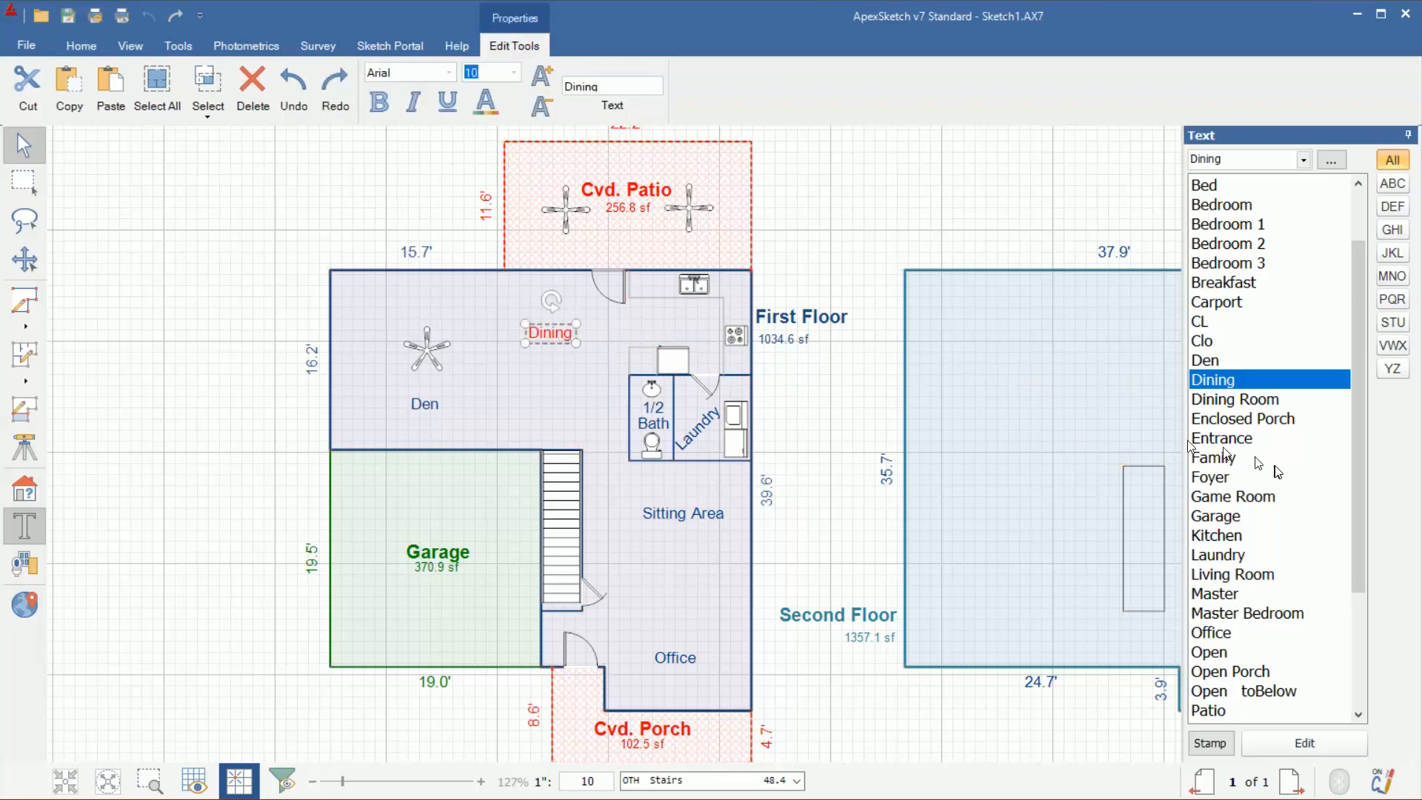
# Step: Add a "Kitchen" label below the sink on the first floor
pyautogui.click(1212, 534)
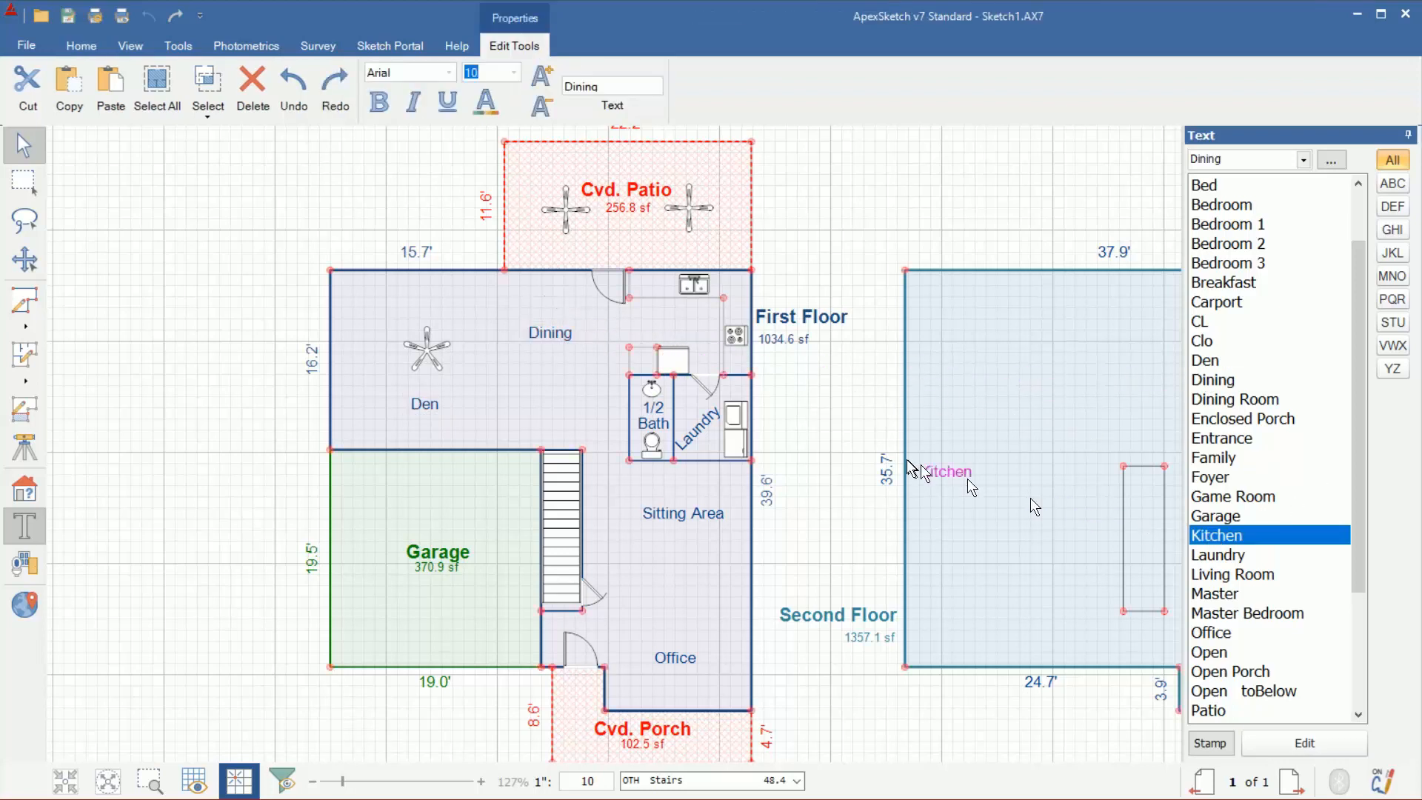
pyautogui.click(673, 323)
pyautogui.click(853, 208)
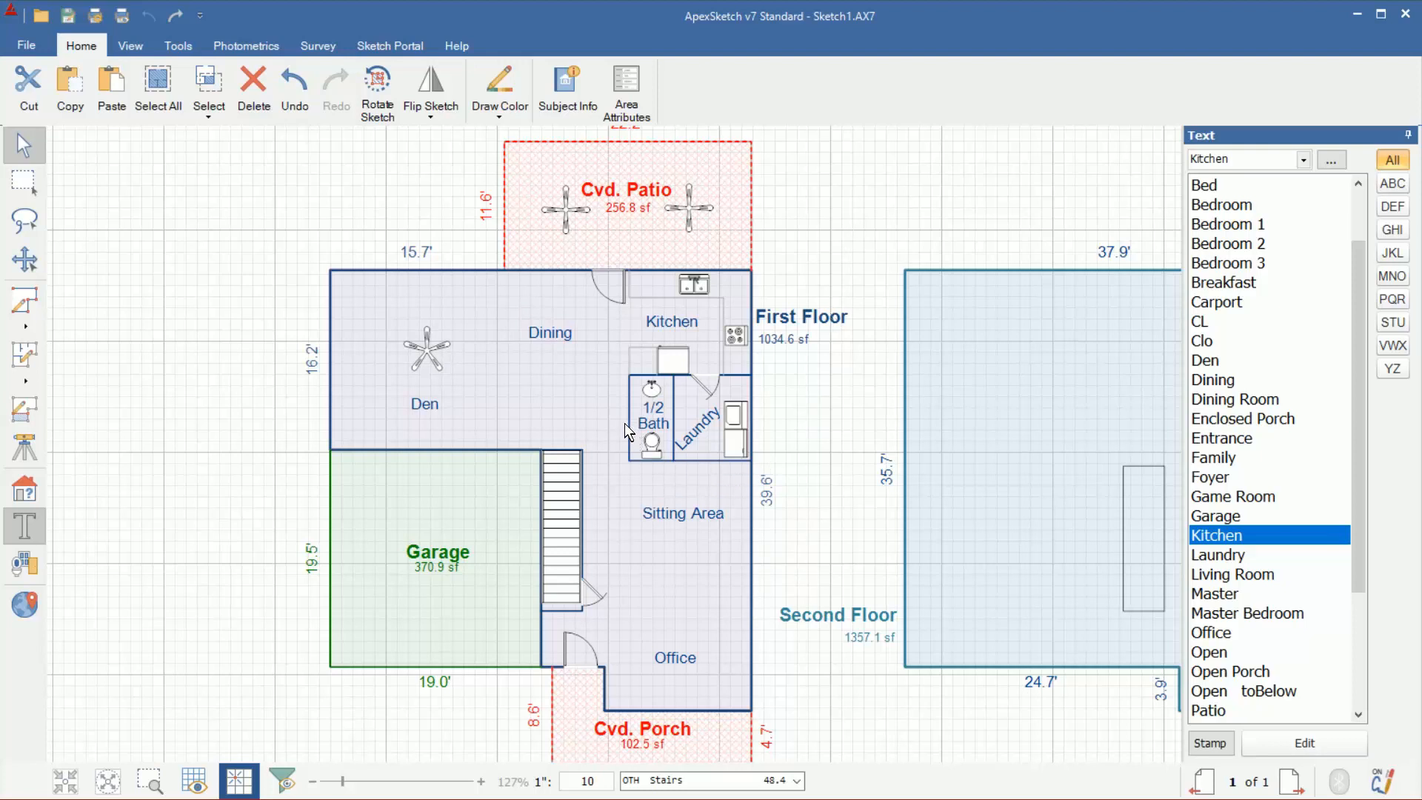
# Step: Place a "Door - Int 45 Deg" symbol in the left wall of the 1/2 Bath
pyautogui.click(24, 565)
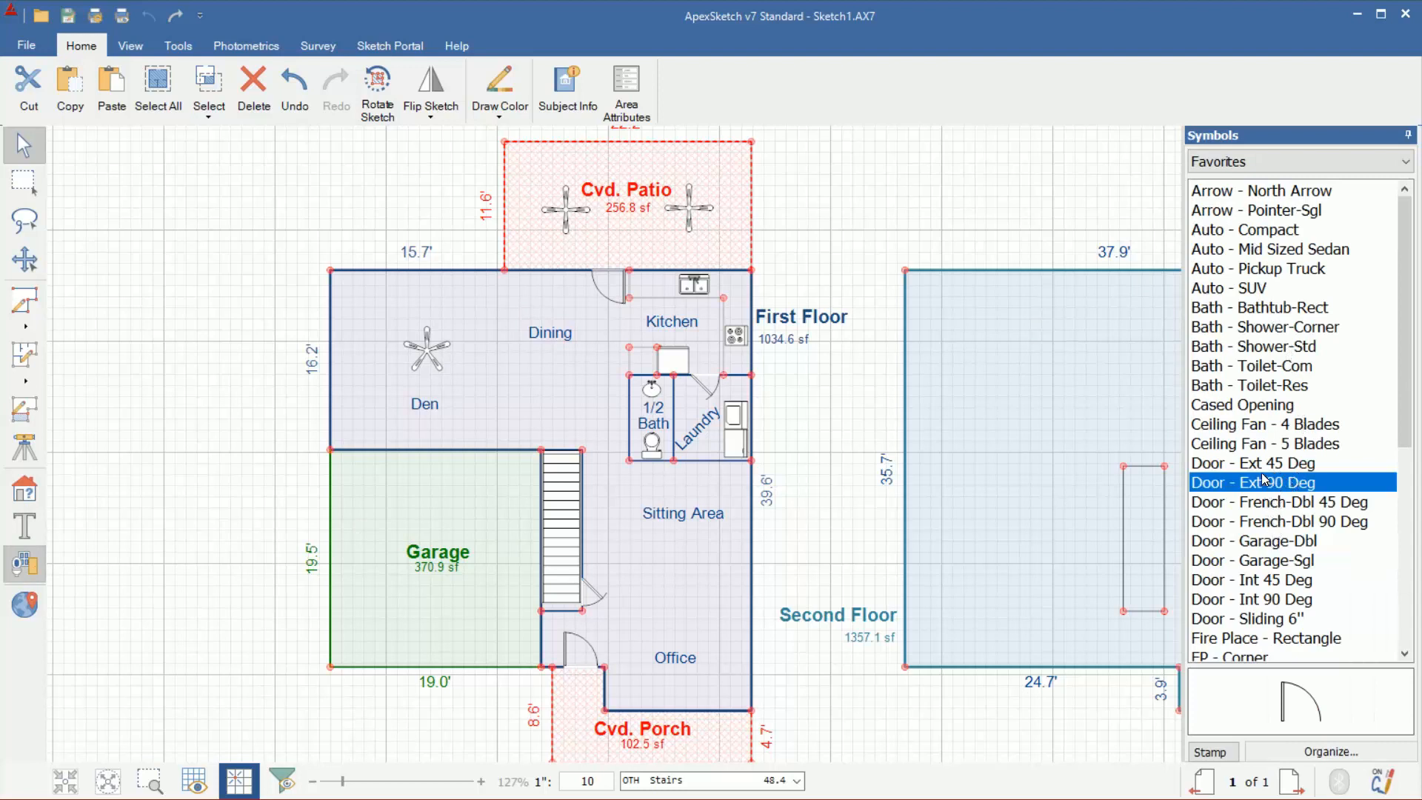
pyautogui.click(1270, 582)
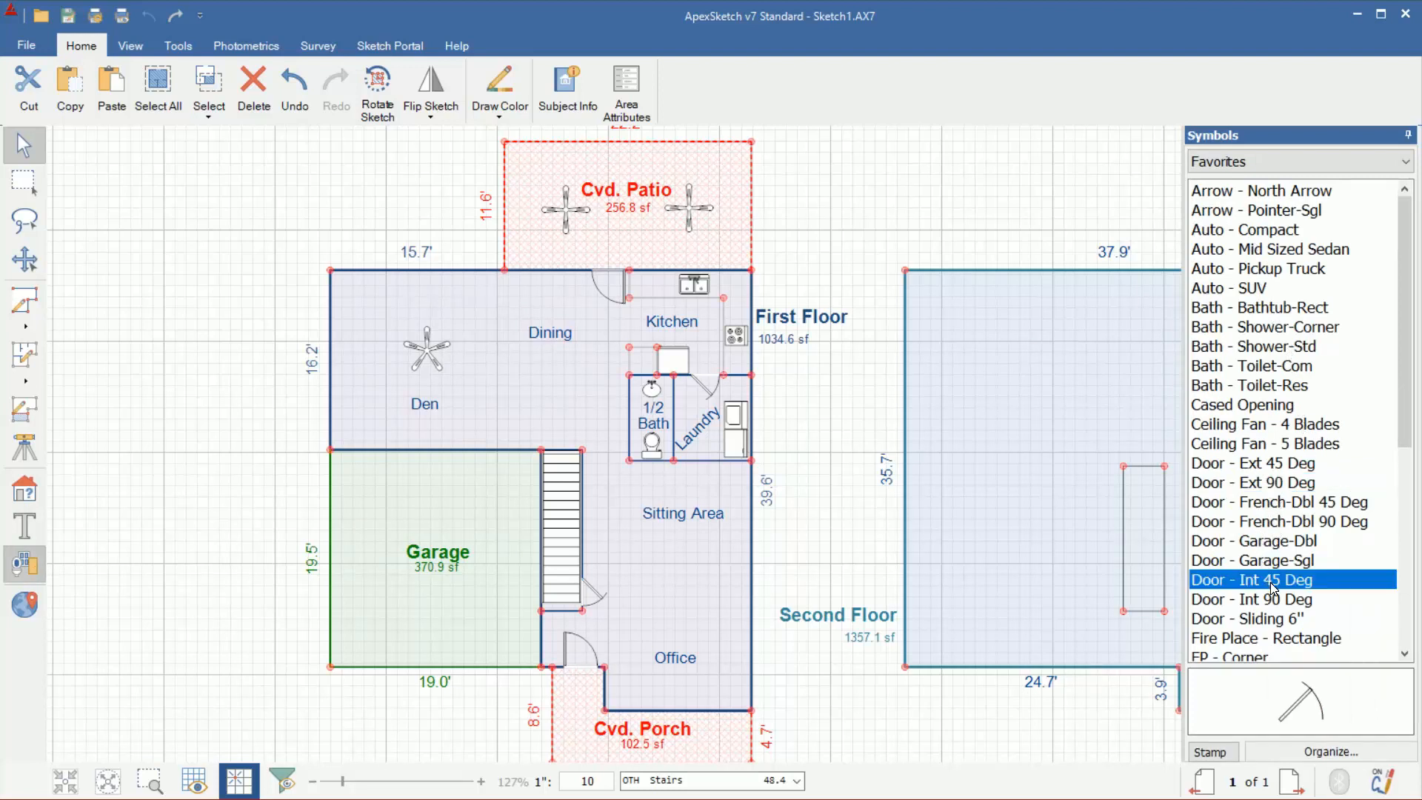
pyautogui.click(624, 442)
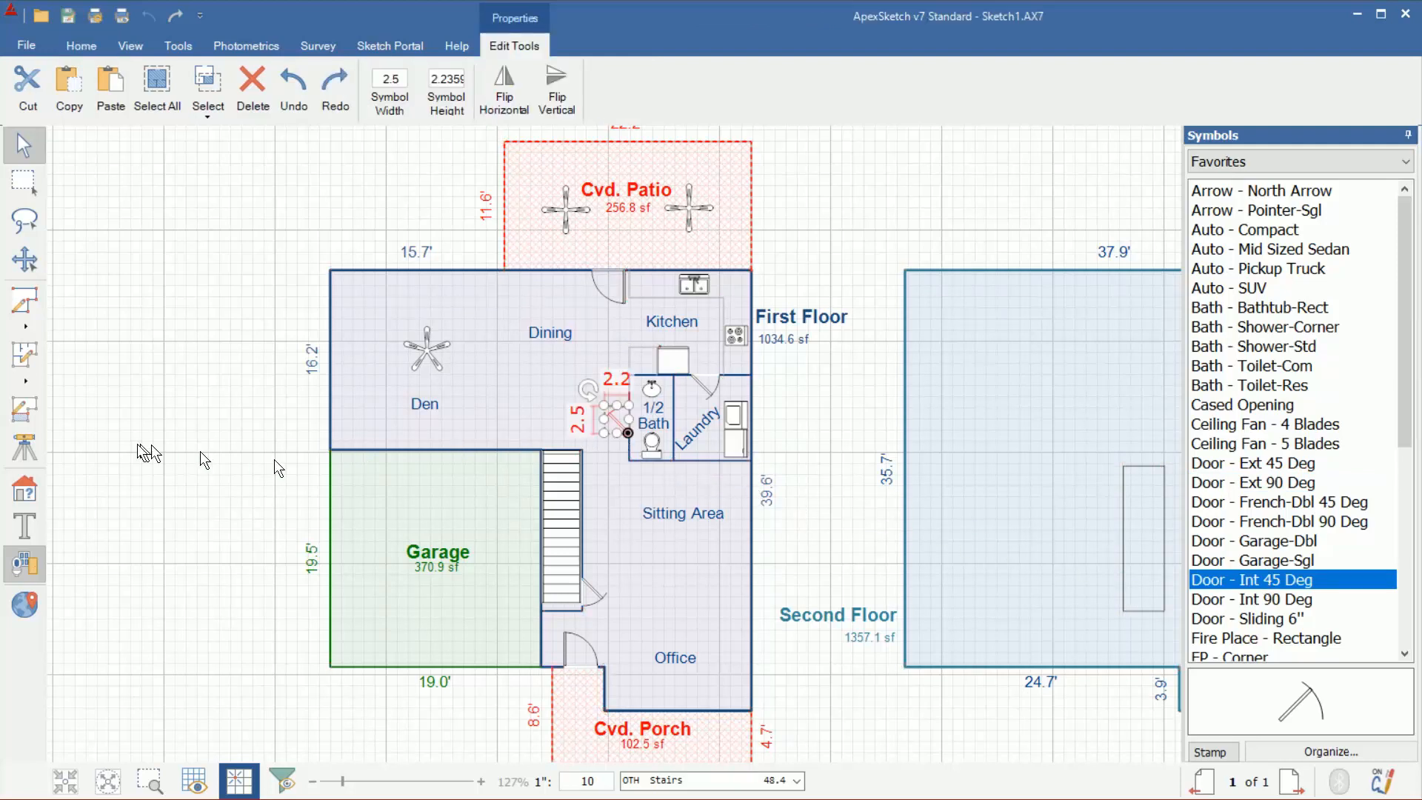
pyautogui.click(159, 438)
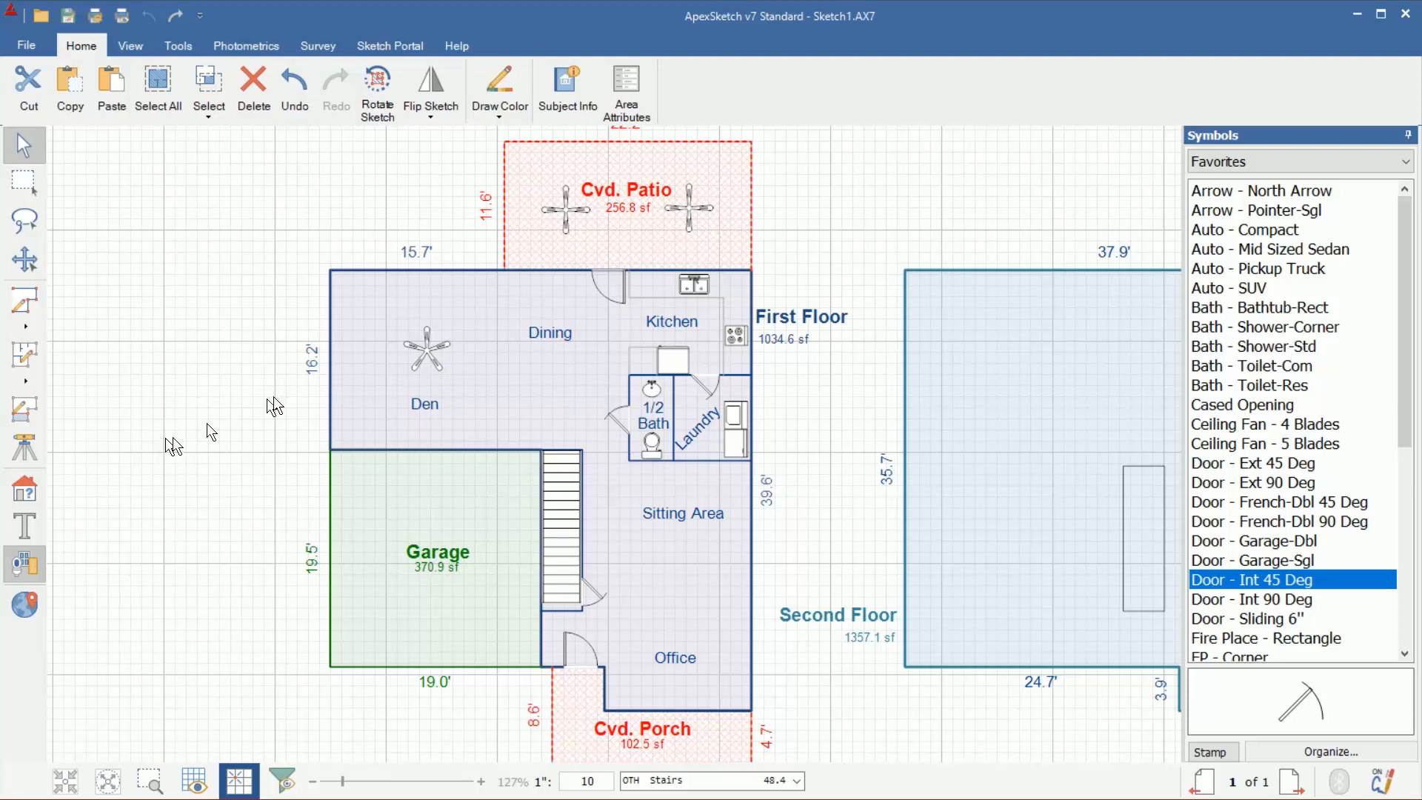
# Step: Draw second-floor walls from the left exterior wall to the stair outline's top-left corner and down its left side to the bottom exterior wall
pyautogui.moveTo(931, 213); pyautogui.dragTo(561, 194)
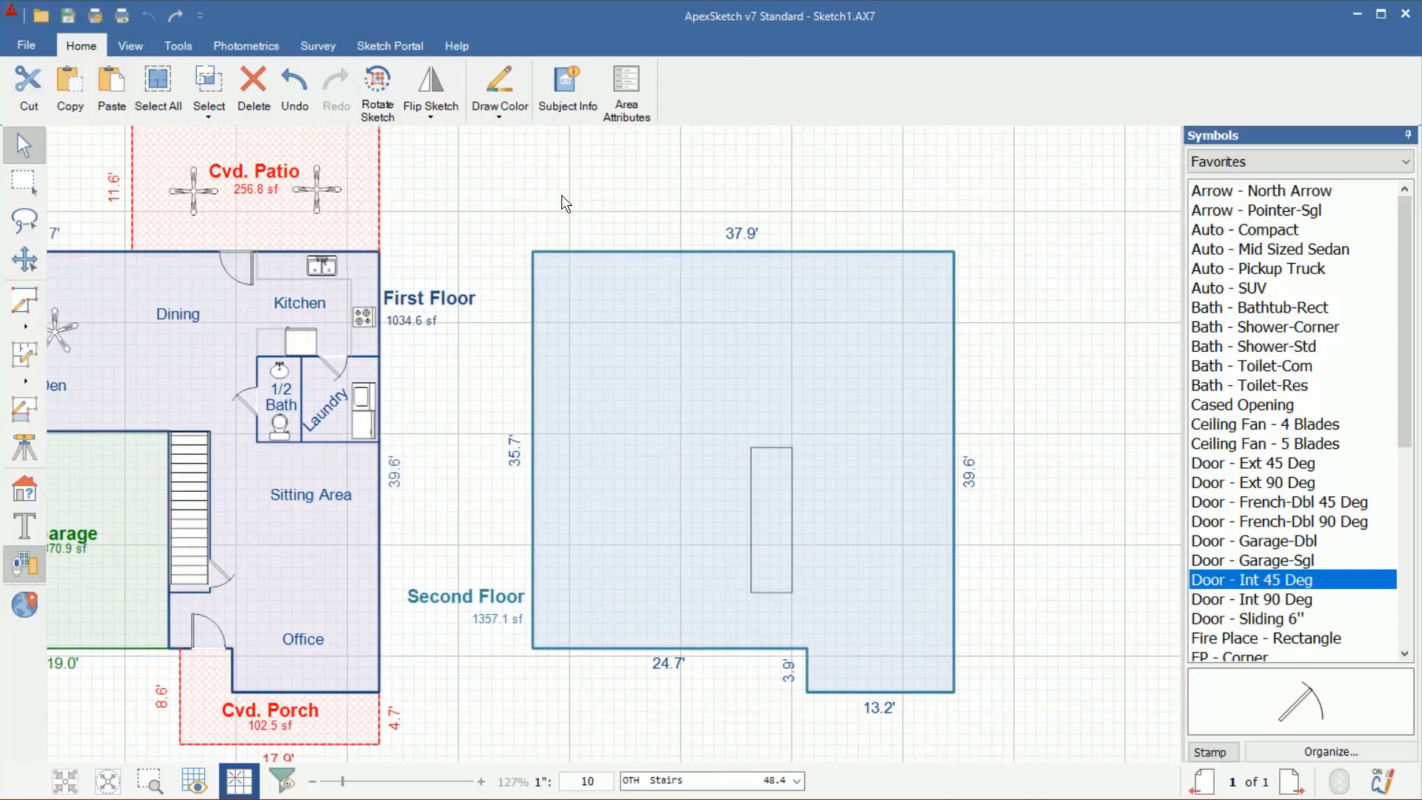
pyautogui.scroll(3, 726, 274)
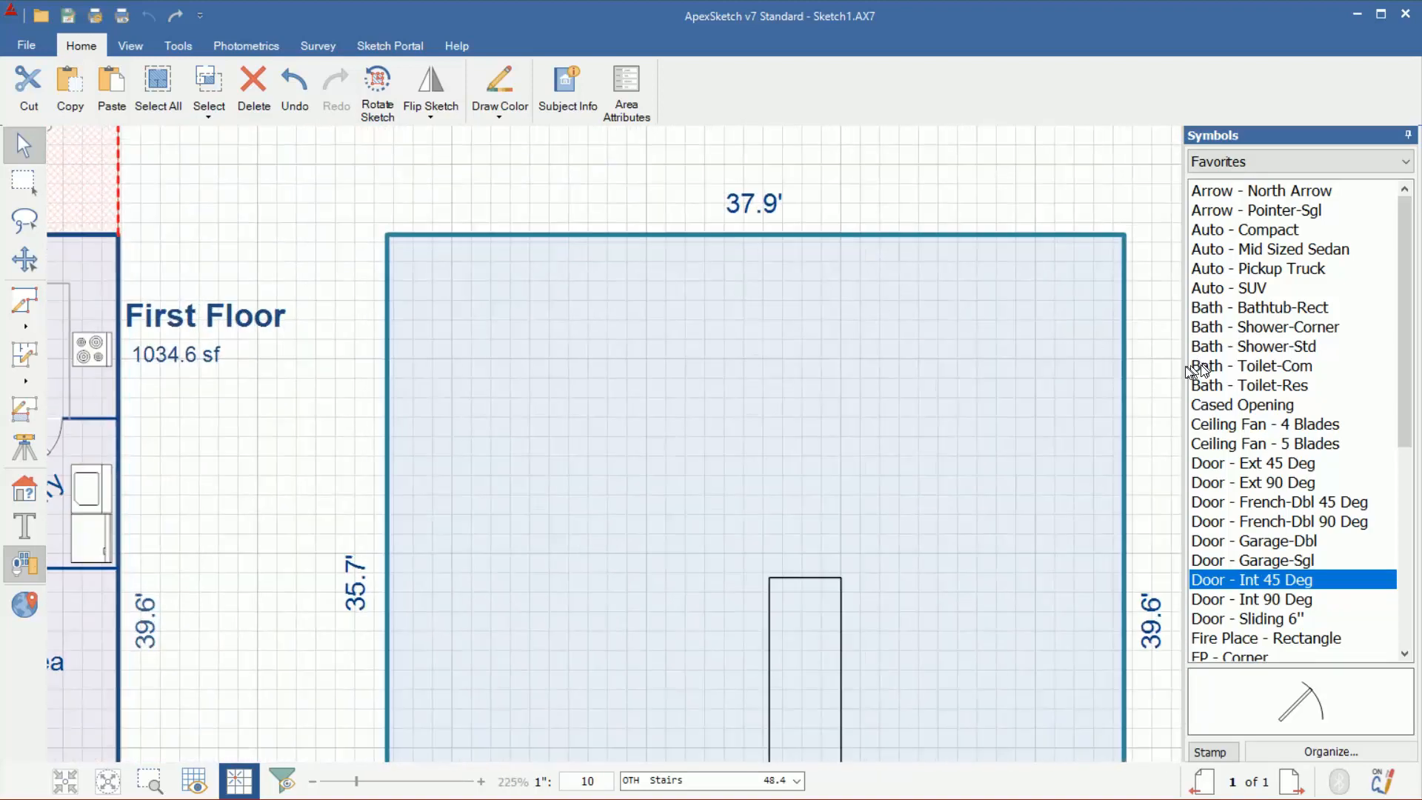
pyautogui.moveTo(1125, 334); pyautogui.dragTo(1045, 287)
pyautogui.scroll(-1, 1084, 241)
pyautogui.scroll(-1, 1069, 252)
pyautogui.scroll(-1, 1046, 287)
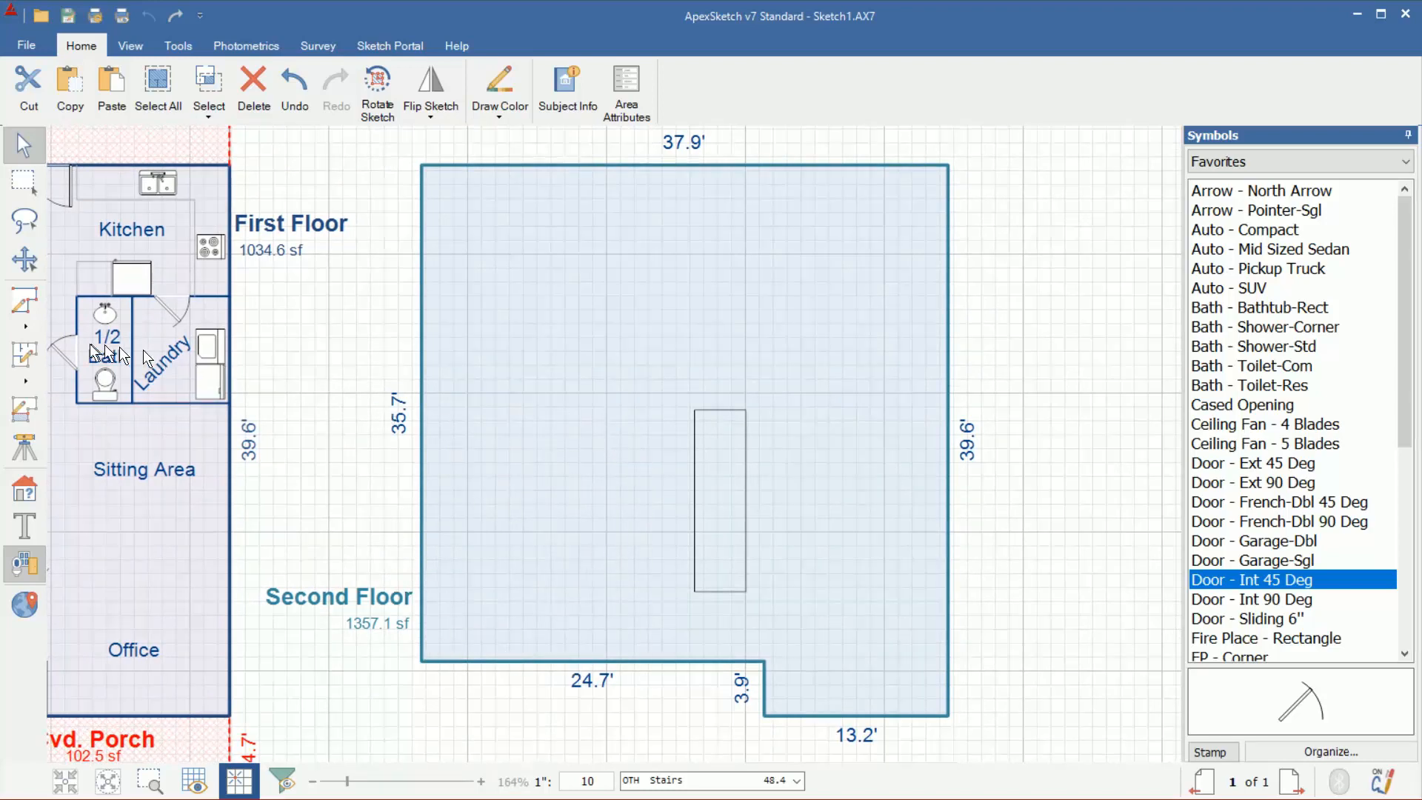
pyautogui.click(26, 355)
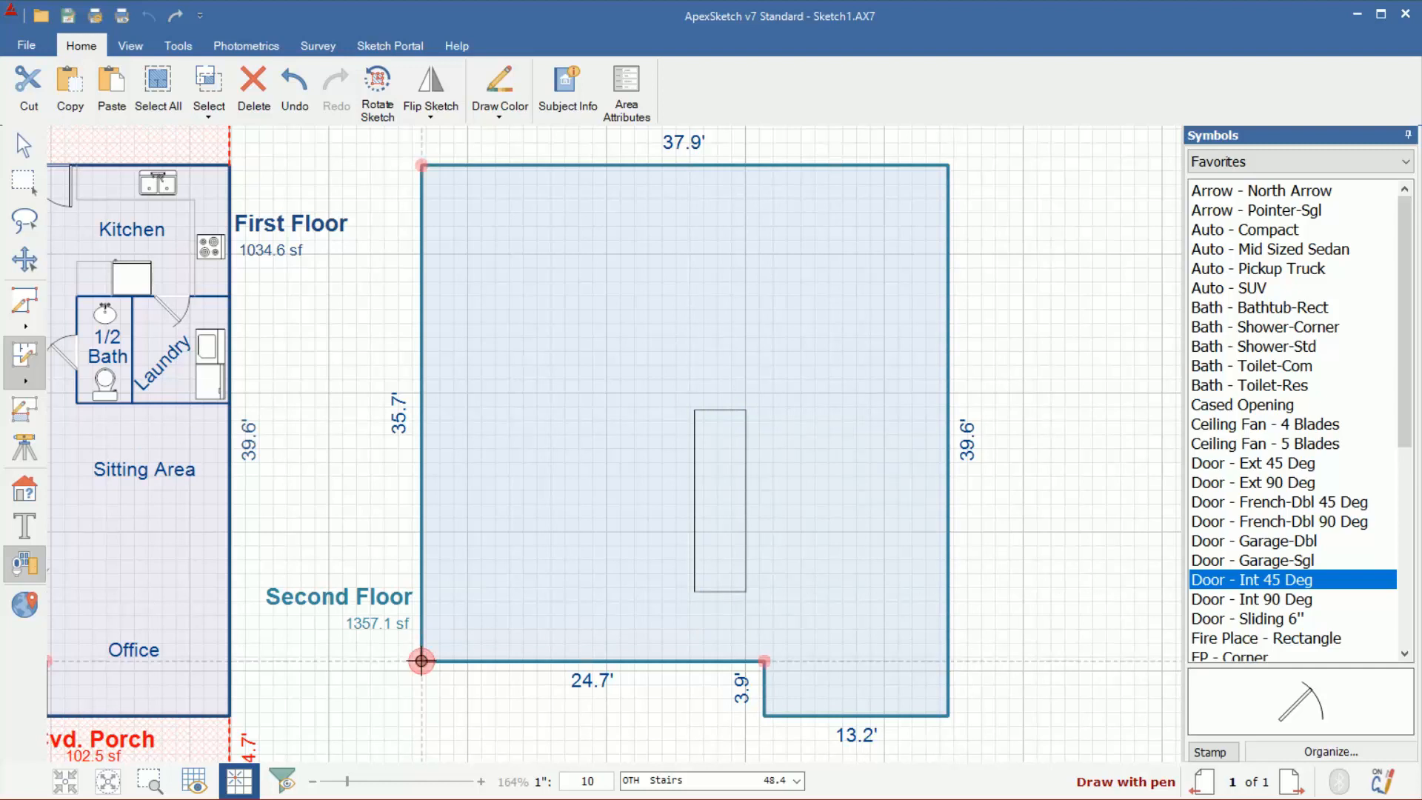
pyautogui.click(421, 409)
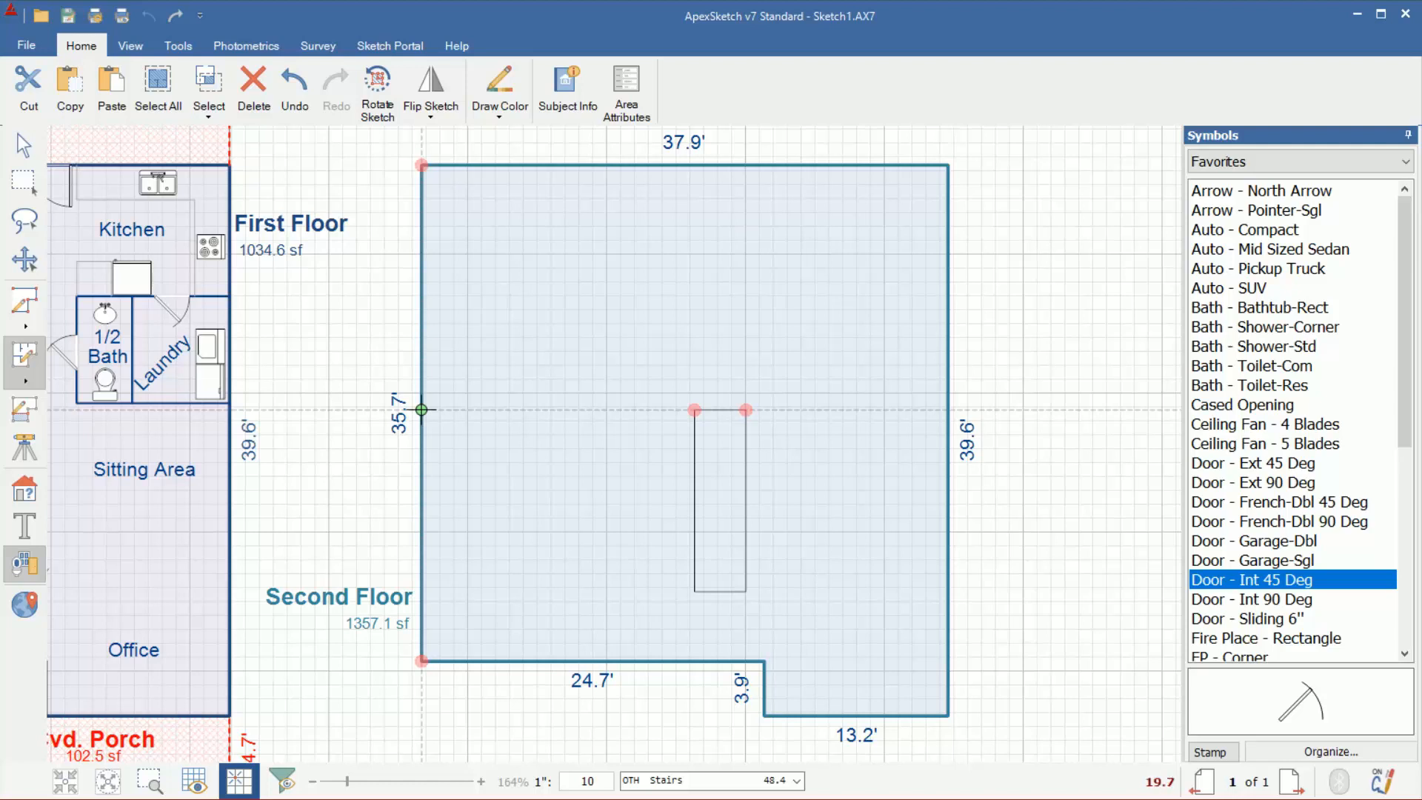
pyautogui.click(694, 409)
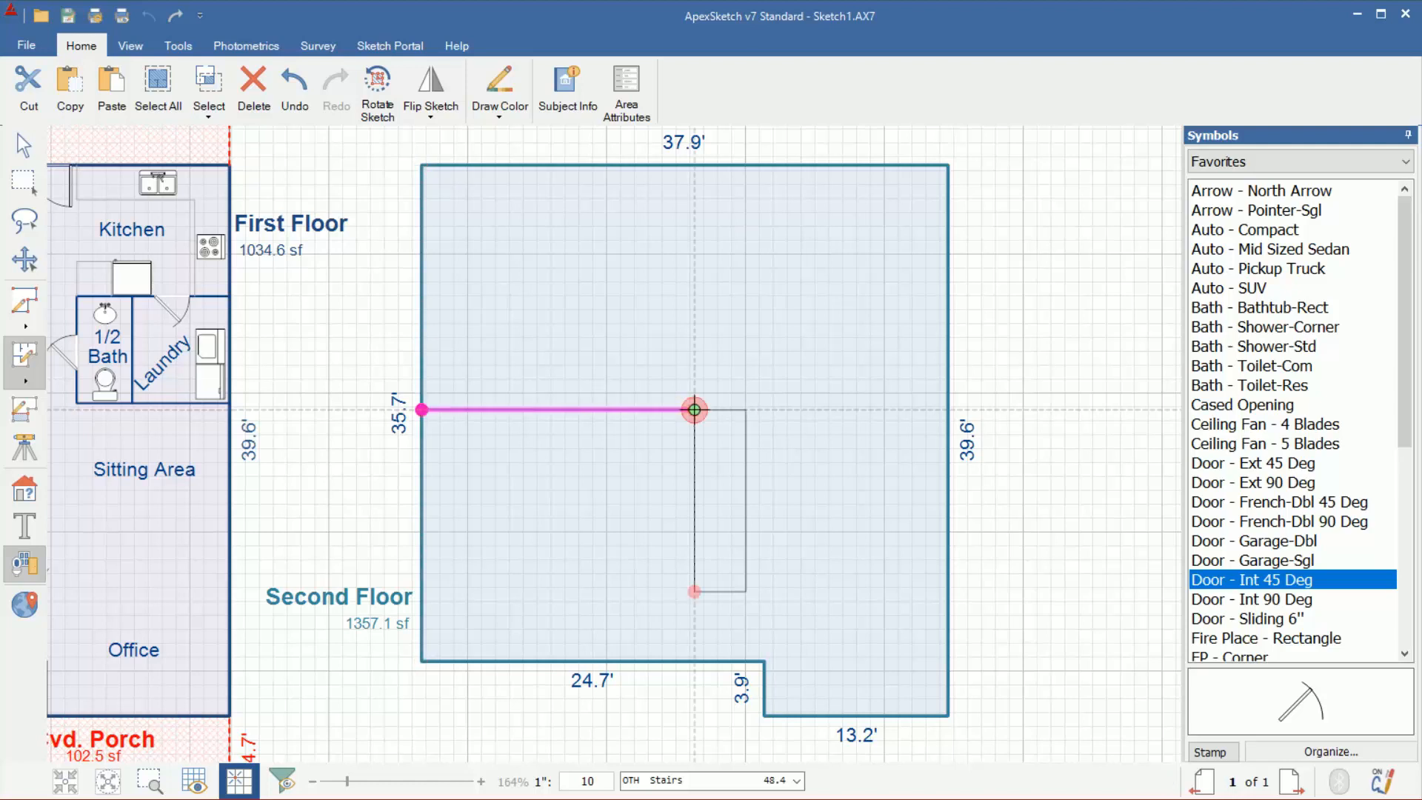
pyautogui.click(695, 659)
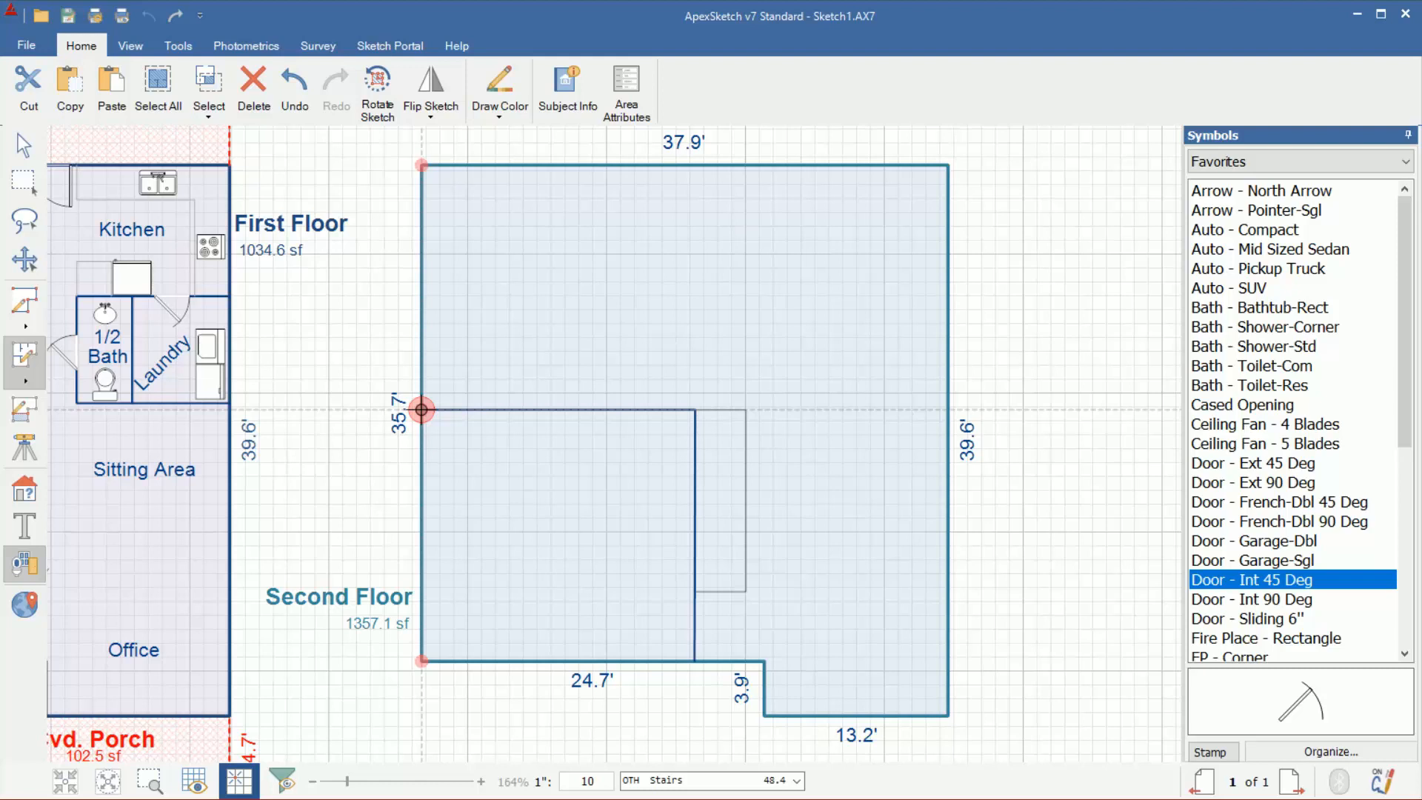
# Step: Draw a vertical wall from the new horizontal wall up to the top exterior wall, and a horizontal wall from its middle to the left exterior wall
pyautogui.click(589, 410)
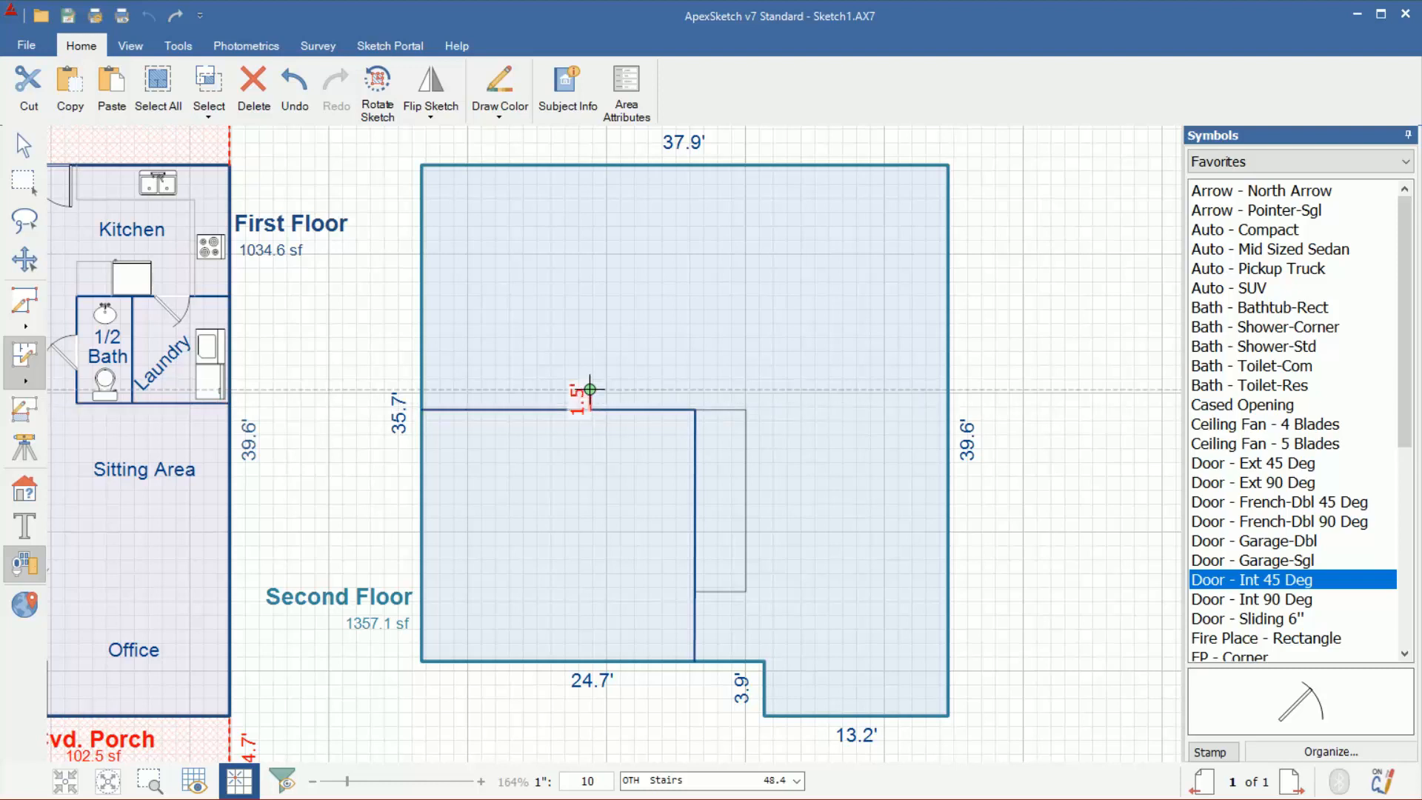
pyautogui.click(589, 164)
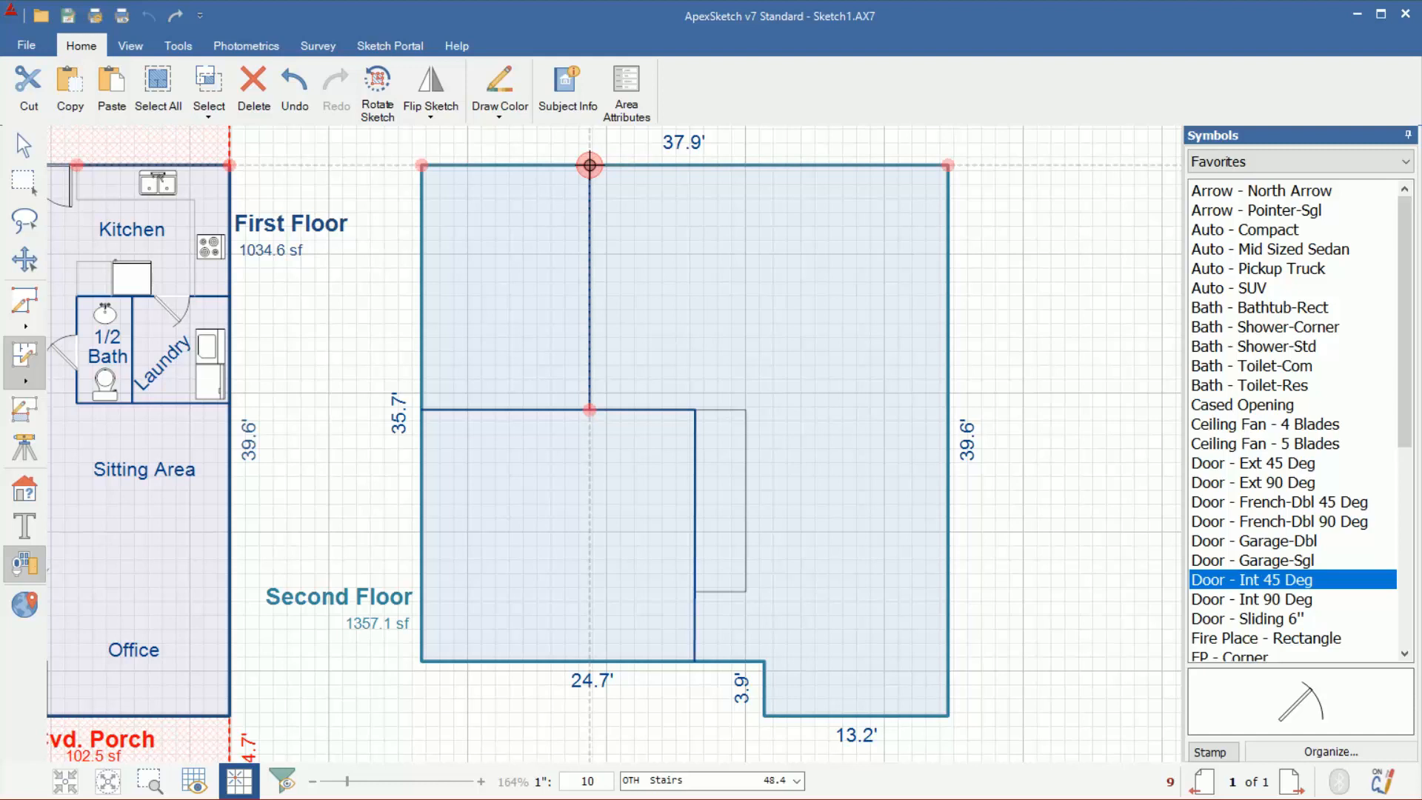
pyautogui.click(590, 296)
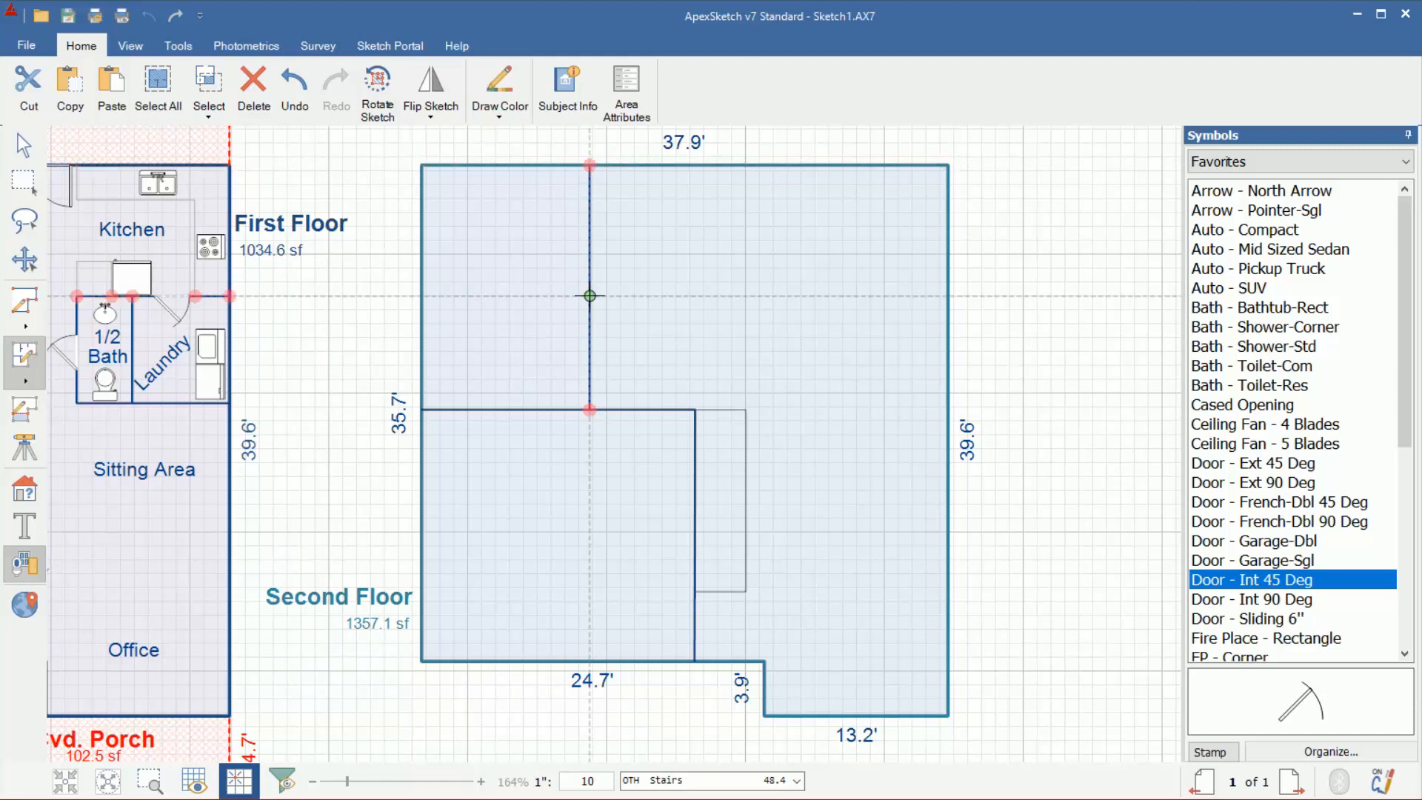
pyautogui.click(421, 295)
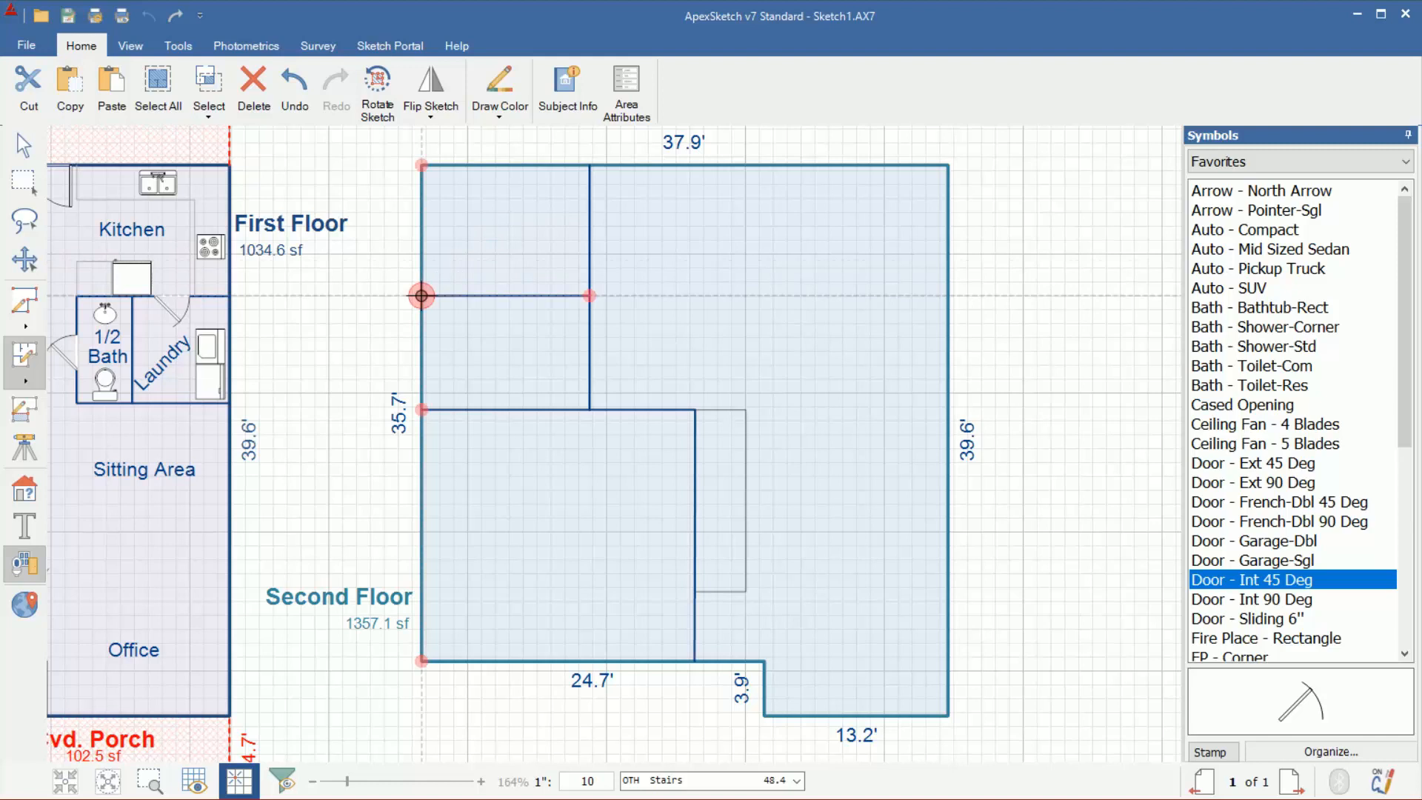
# Step: In the small middle-left room, draw a short wall from the exterior wall and an L-shaped outline about 5.0' tall in the lower-right corner
pyautogui.click(421, 337)
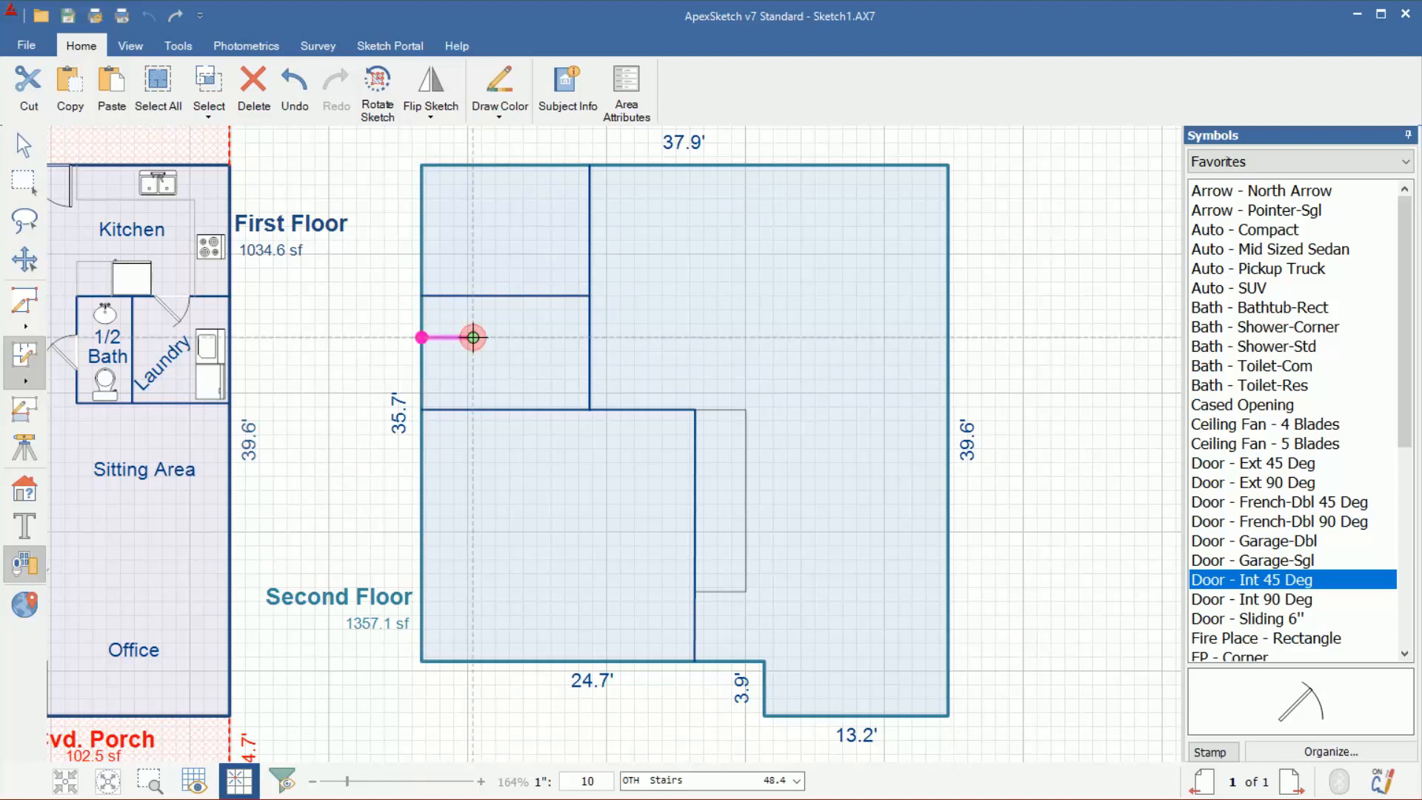
pyautogui.click(474, 336)
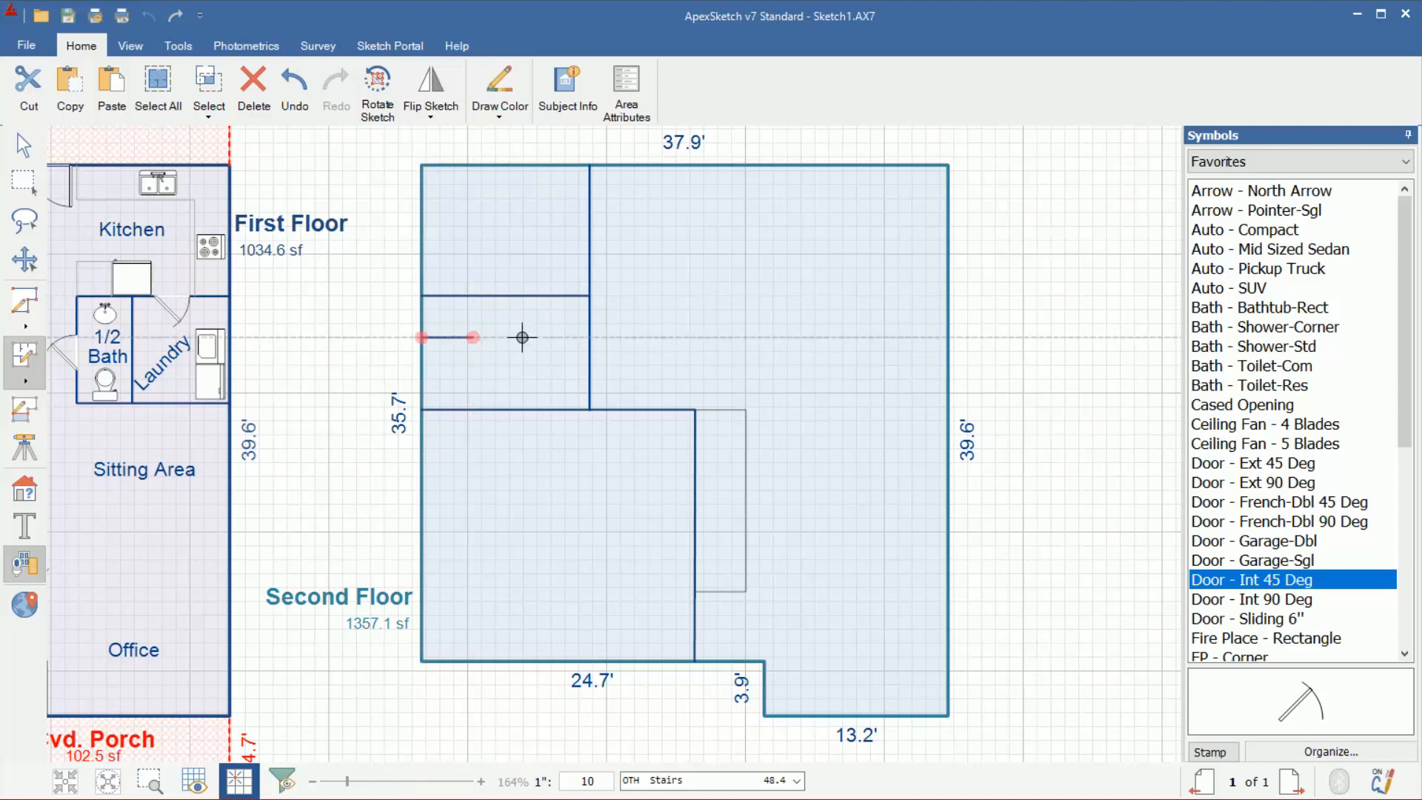
pyautogui.click(554, 409)
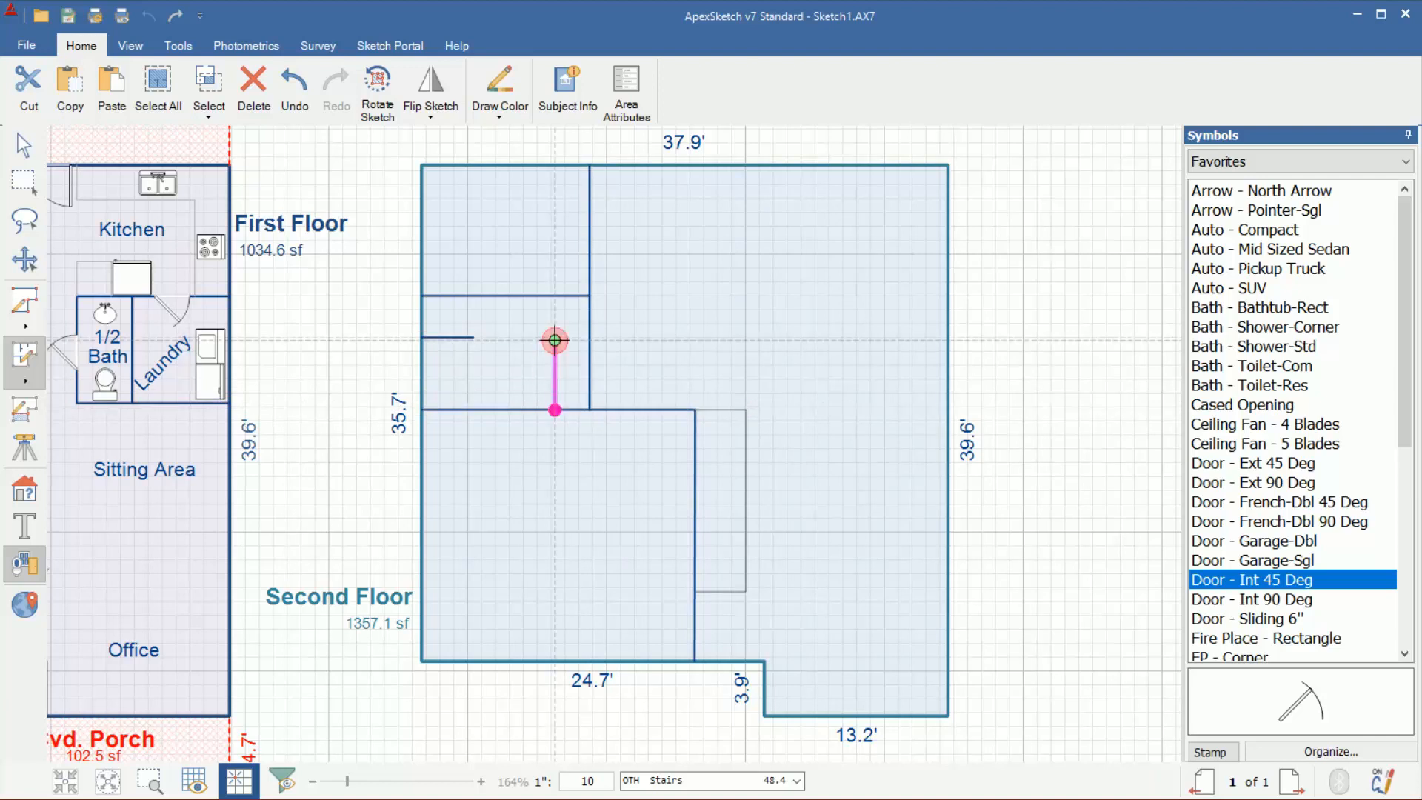
pyautogui.click(555, 340)
pyautogui.click(589, 340)
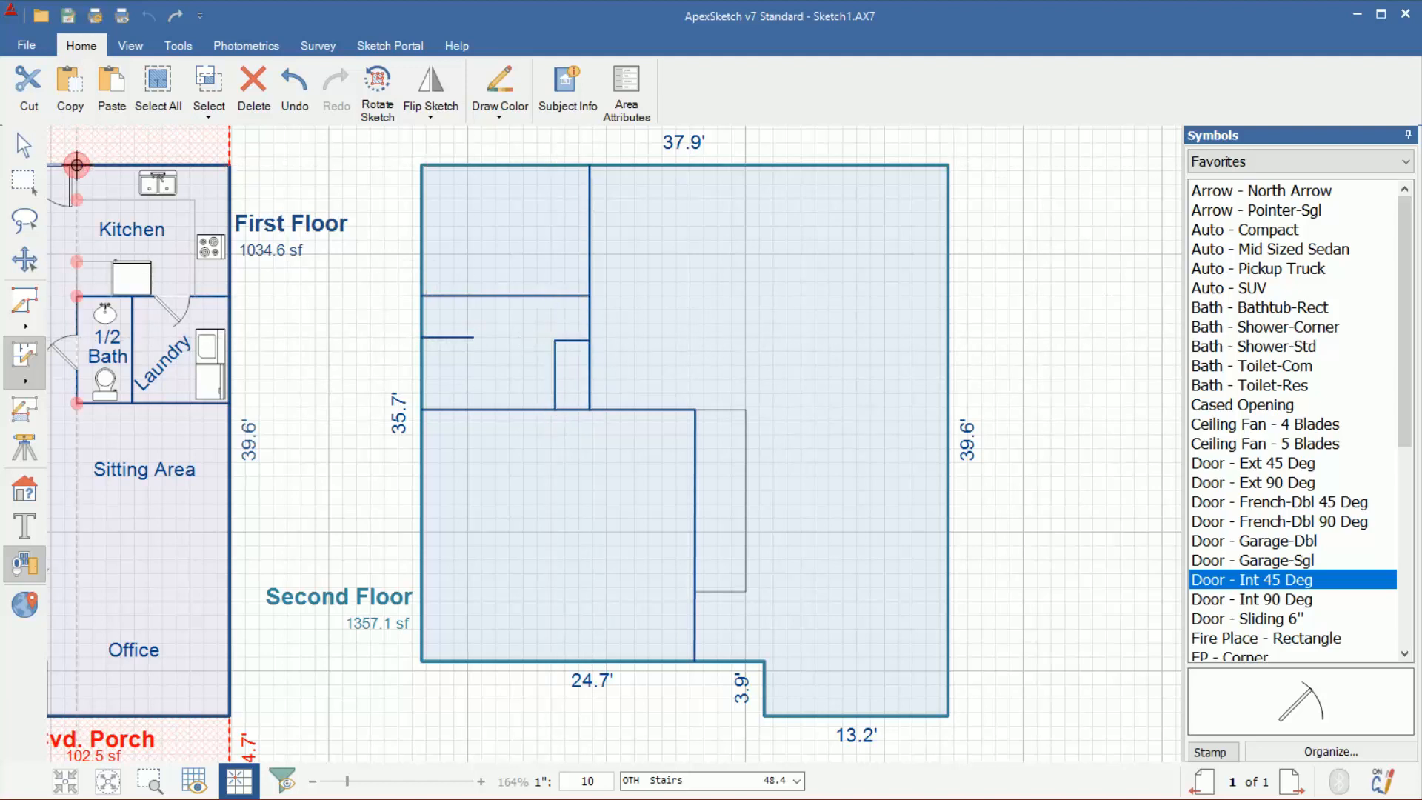
# Step: Set both lines of the small L-shaped outline to a 1 Inch line thickness
pyautogui.click(25, 145)
pyautogui.click(555, 370)
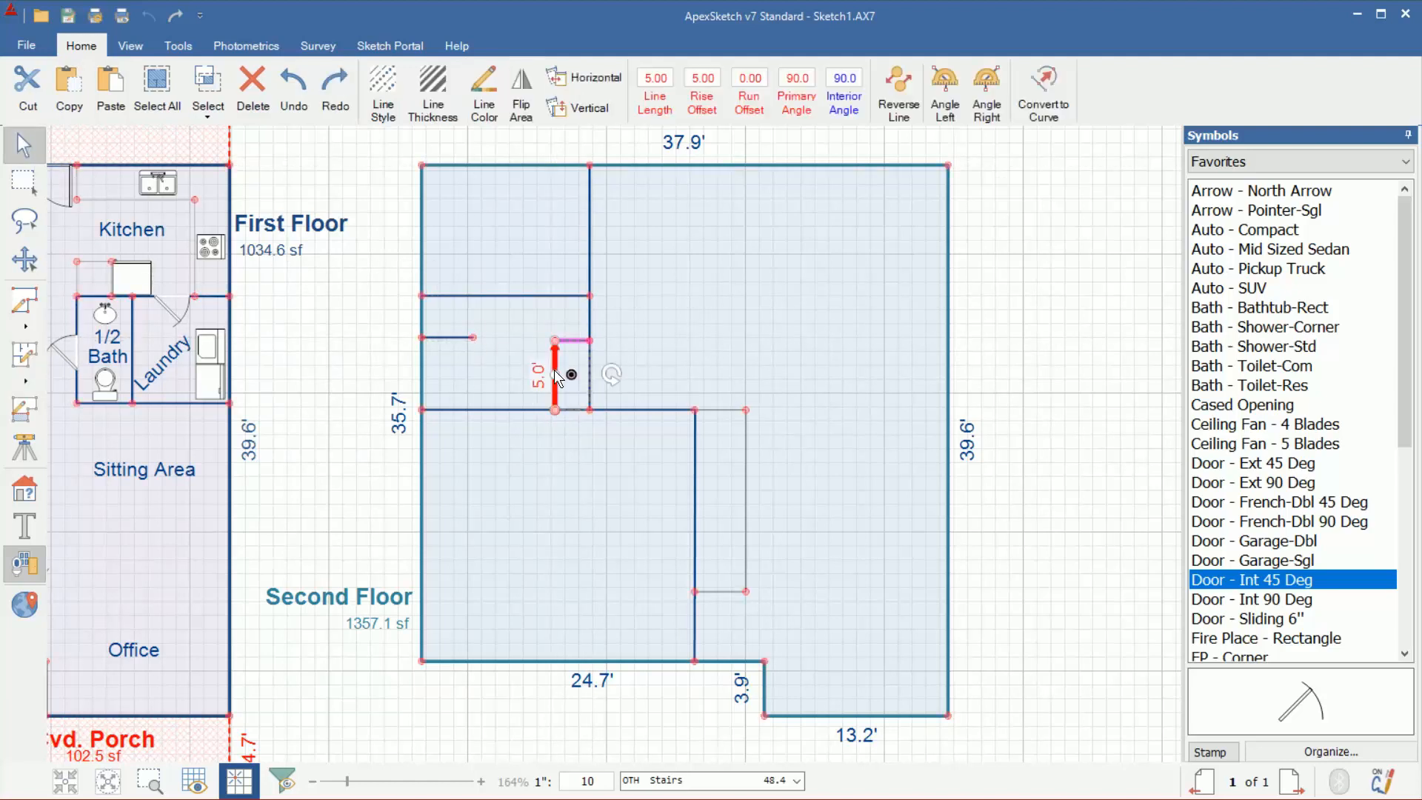
pyautogui.keyDown('shift'); pyautogui.click(571, 340); pyautogui.keyUp('shift')
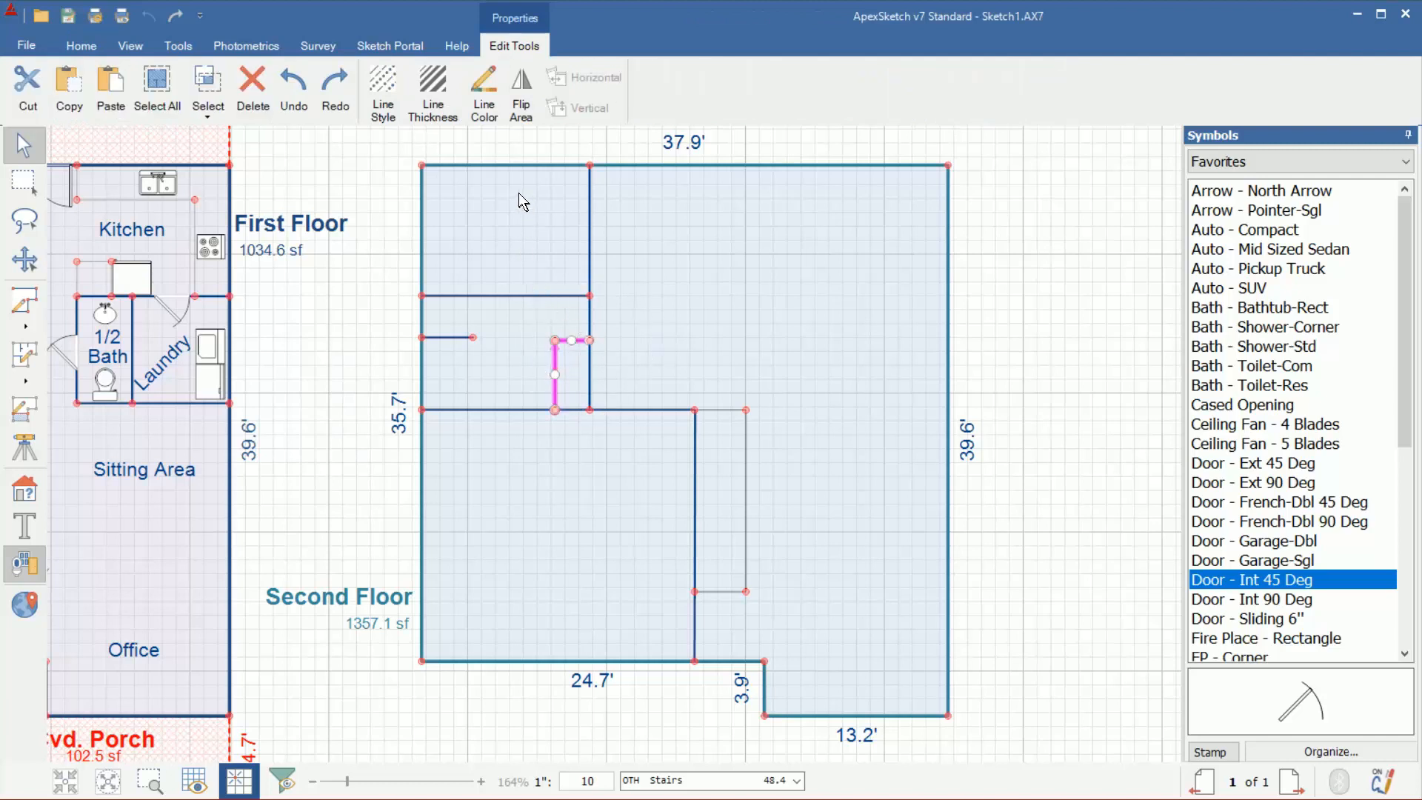
pyautogui.click(483, 95)
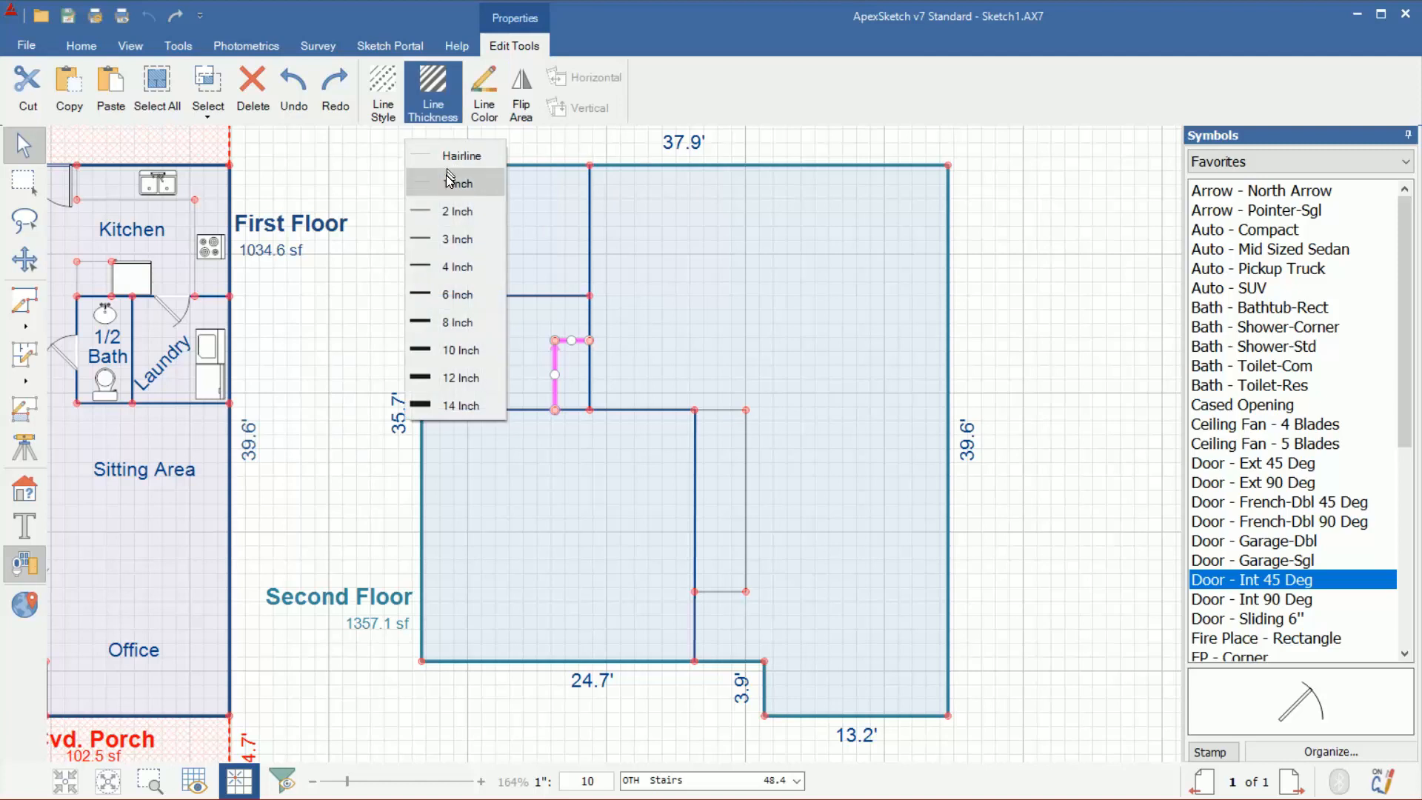
pyautogui.click(445, 175)
pyautogui.click(373, 184)
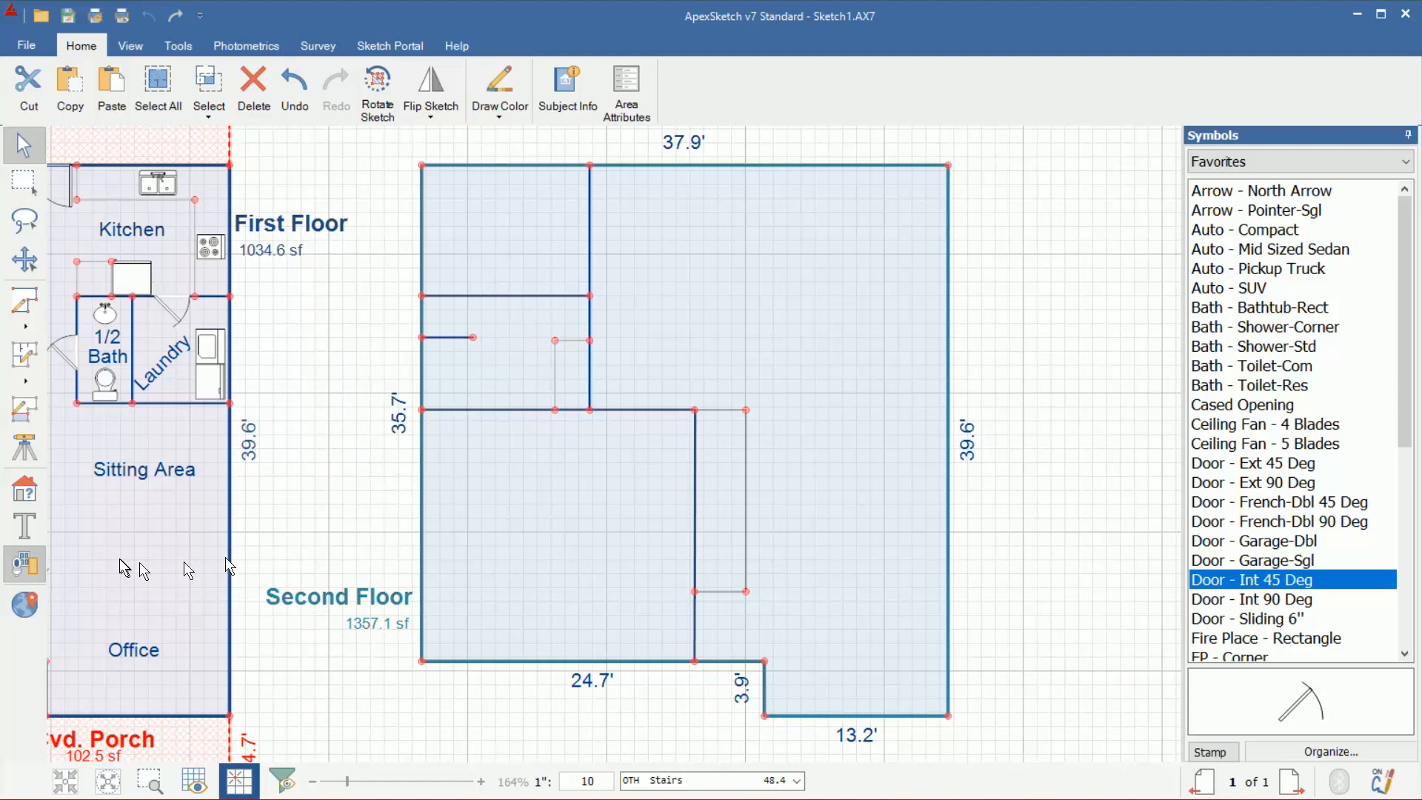
# Step: Place a "Door - Int 45 Deg" in the vertical wall just below the stair outline and rotate it so its hinge sits at the lower end
pyautogui.click(19, 567)
pyautogui.click(675, 614)
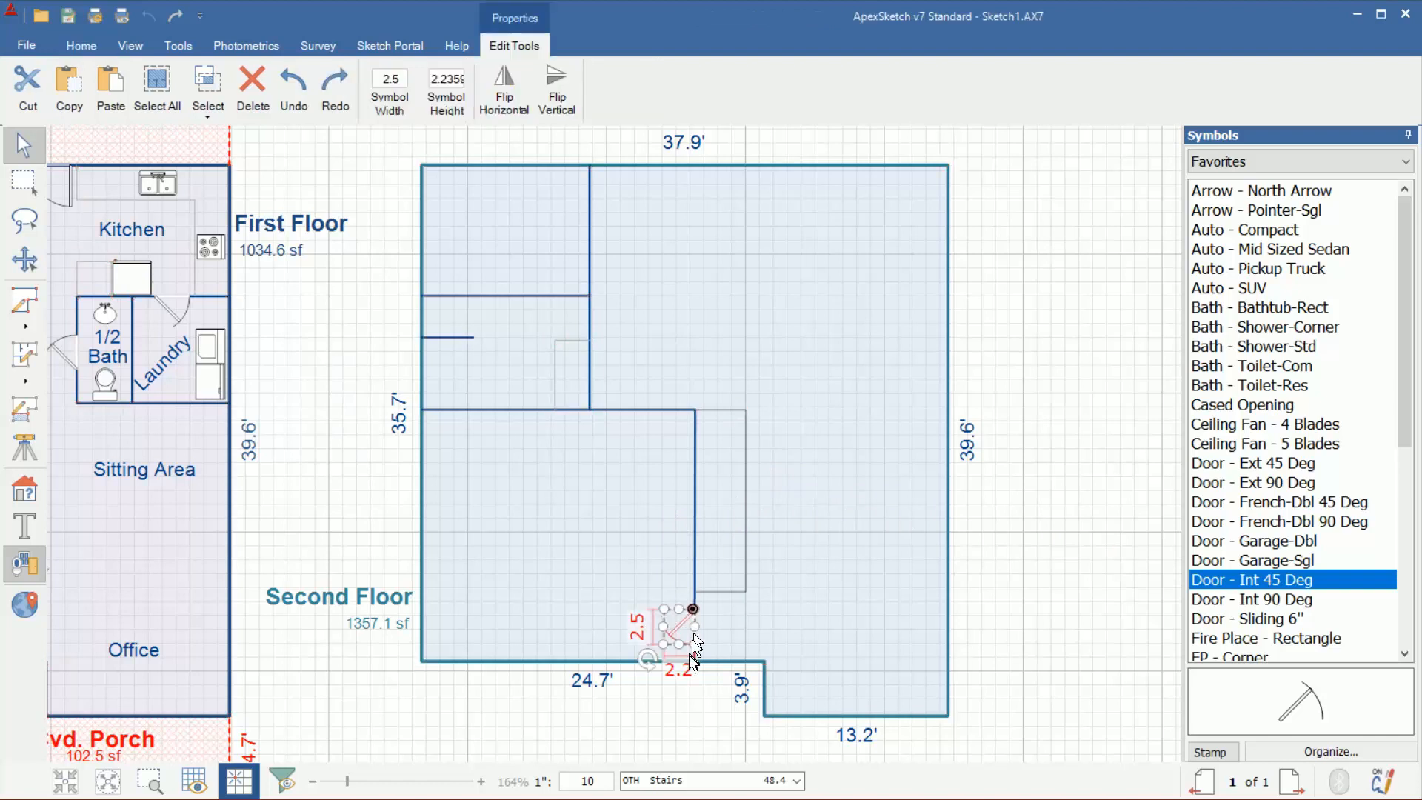
pyautogui.moveTo(647, 656); pyautogui.dragTo(646, 550)
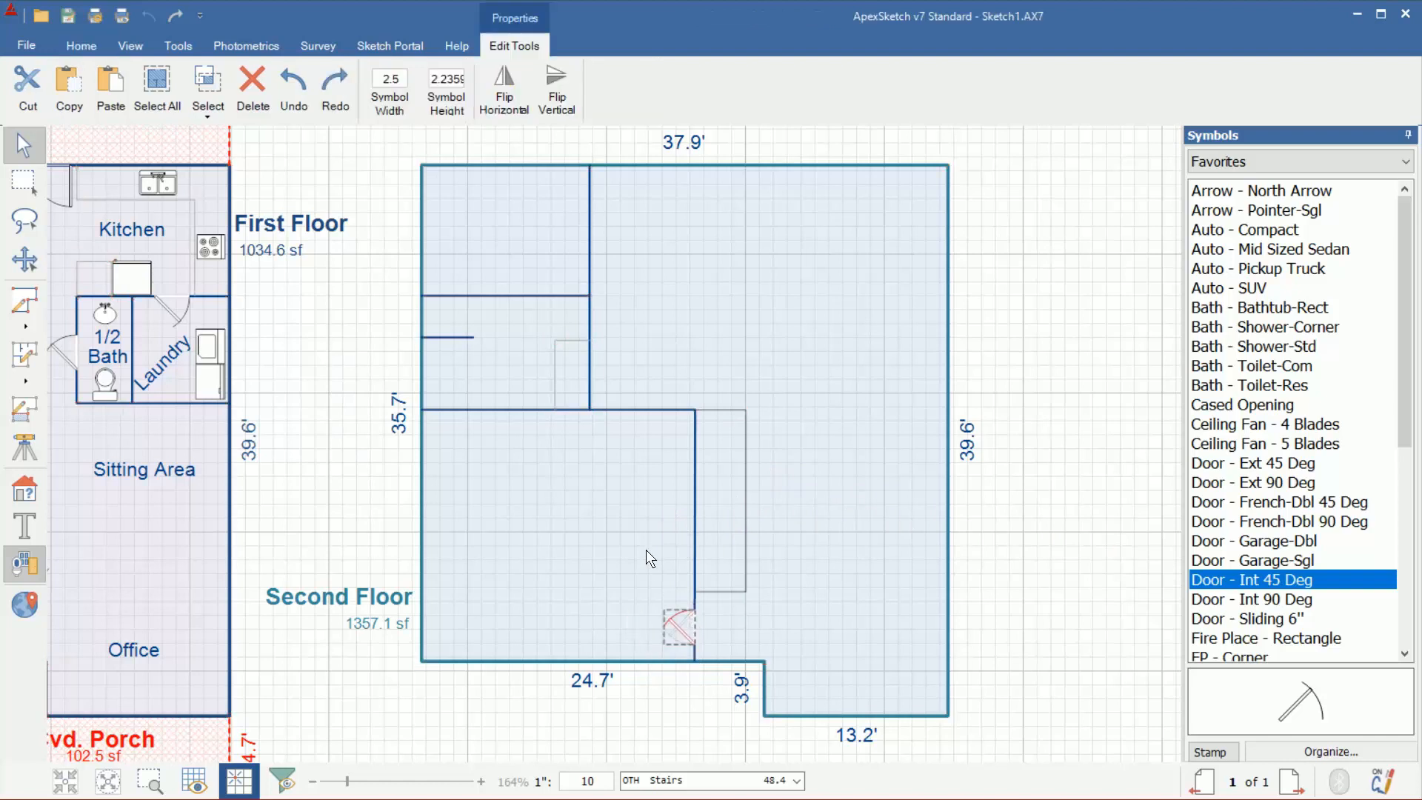
pyautogui.click(1073, 598)
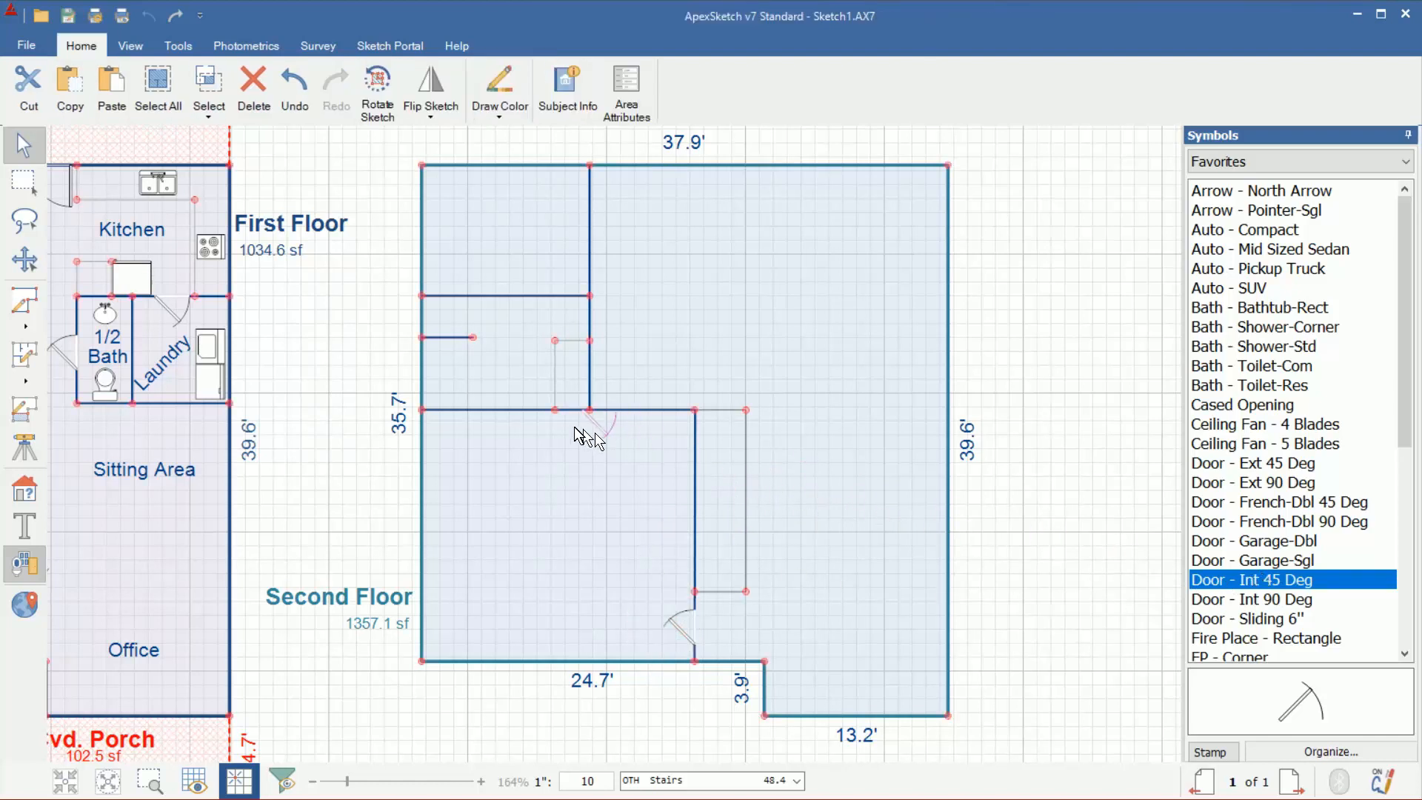
# Step: Place "Door - Int 45 Deg" symbols in the lower and upper walls of the small middle-left room, rotating each to swing upward
pyautogui.click(505, 420)
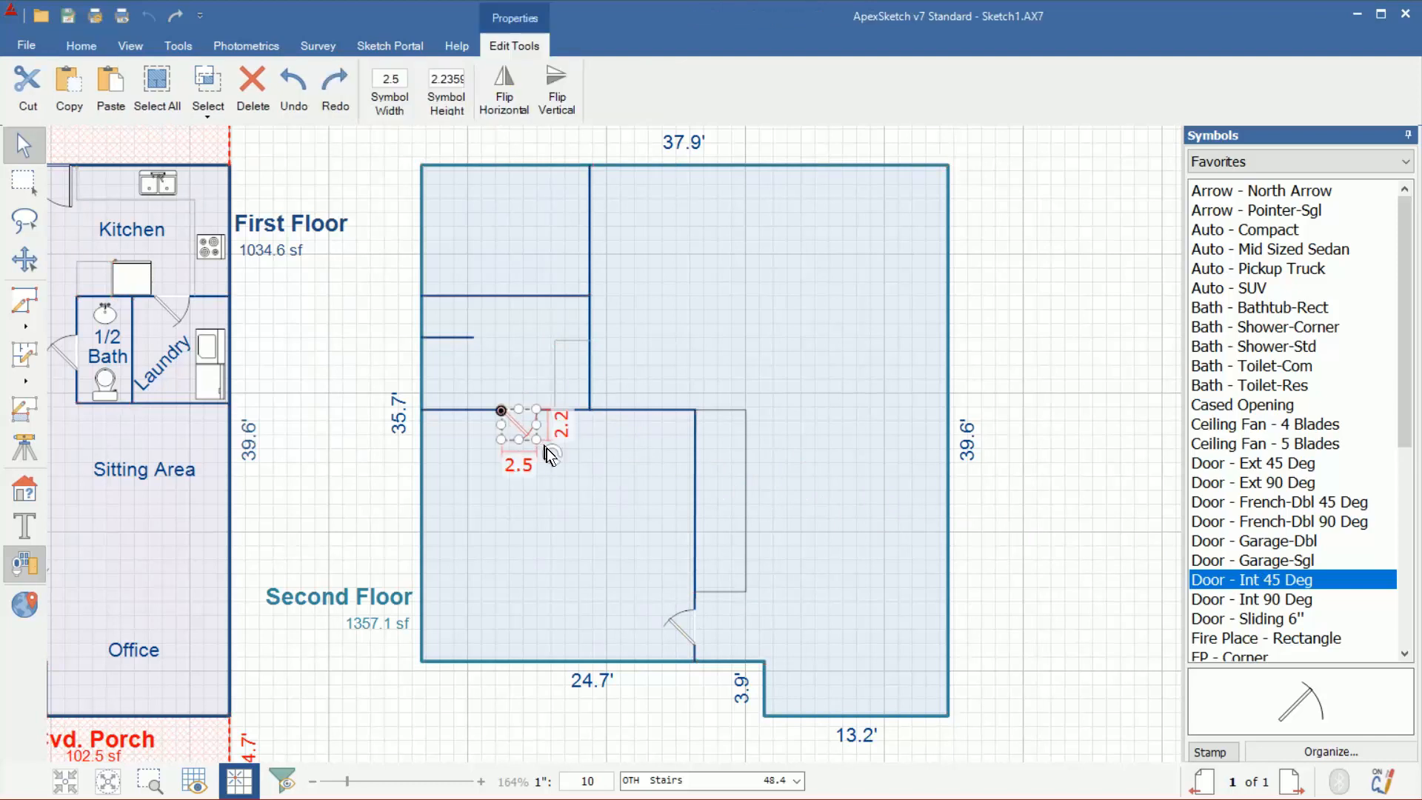
pyautogui.moveTo(552, 452); pyautogui.dragTo(544, 367)
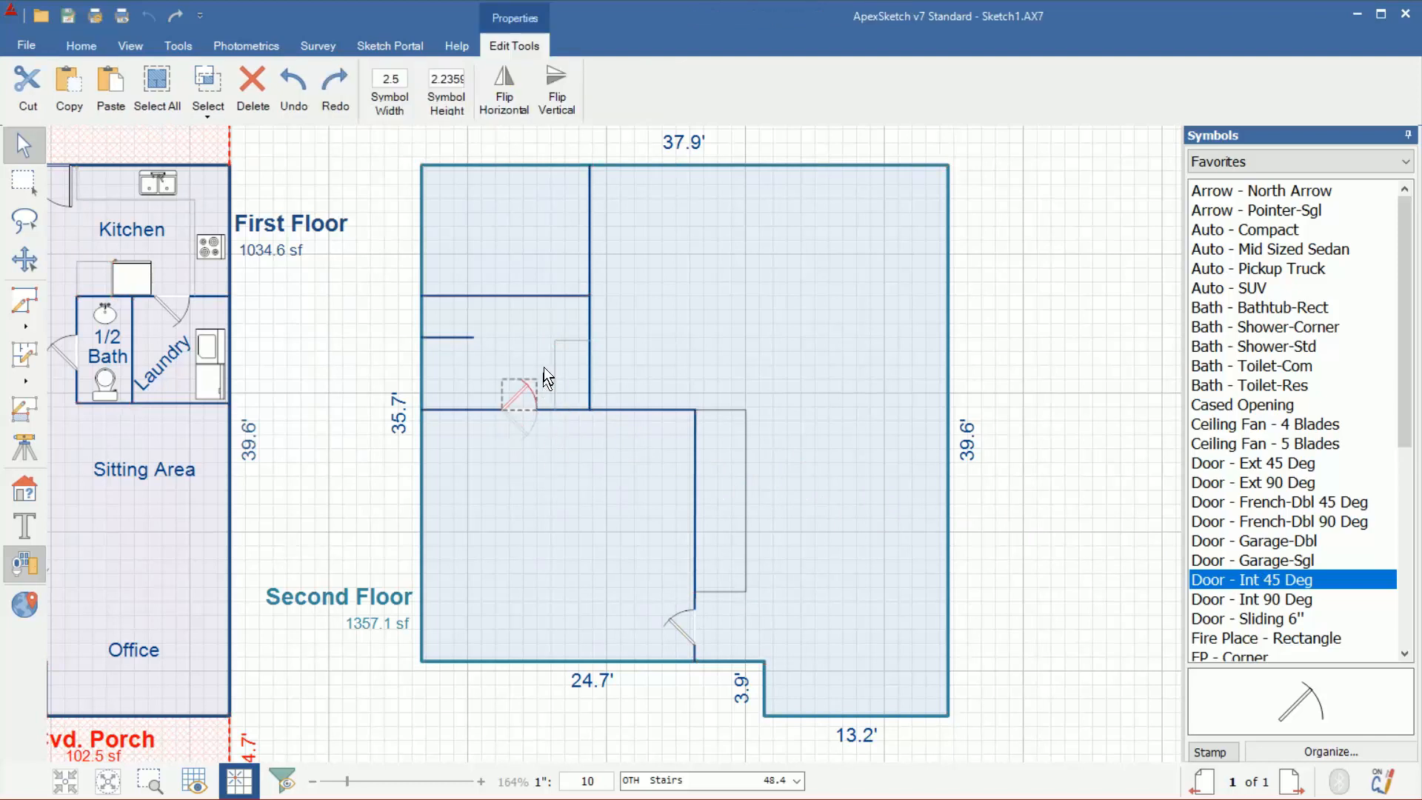
pyautogui.click(1249, 582)
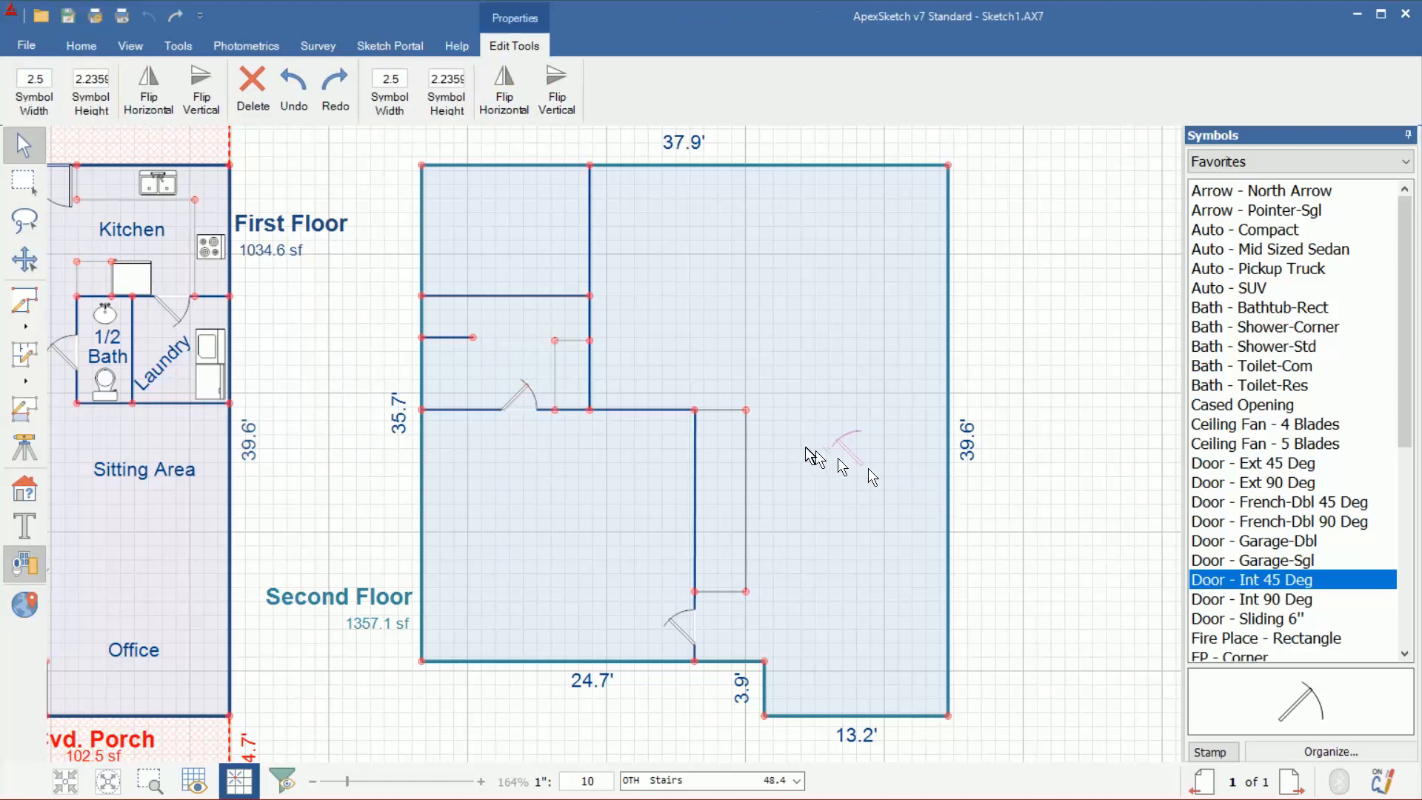
pyautogui.click(535, 308)
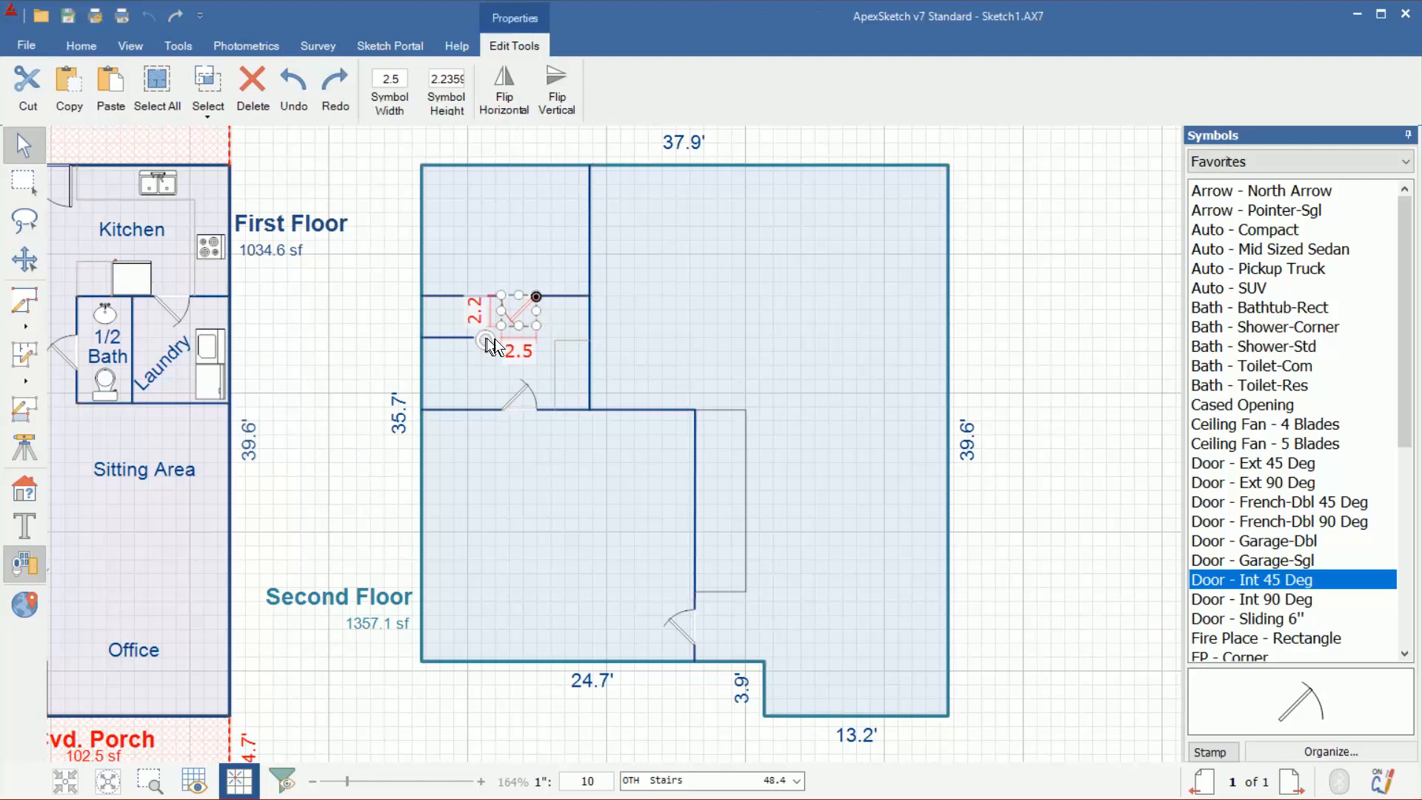
pyautogui.moveTo(489, 341); pyautogui.dragTo(579, 248)
pyautogui.click(330, 319)
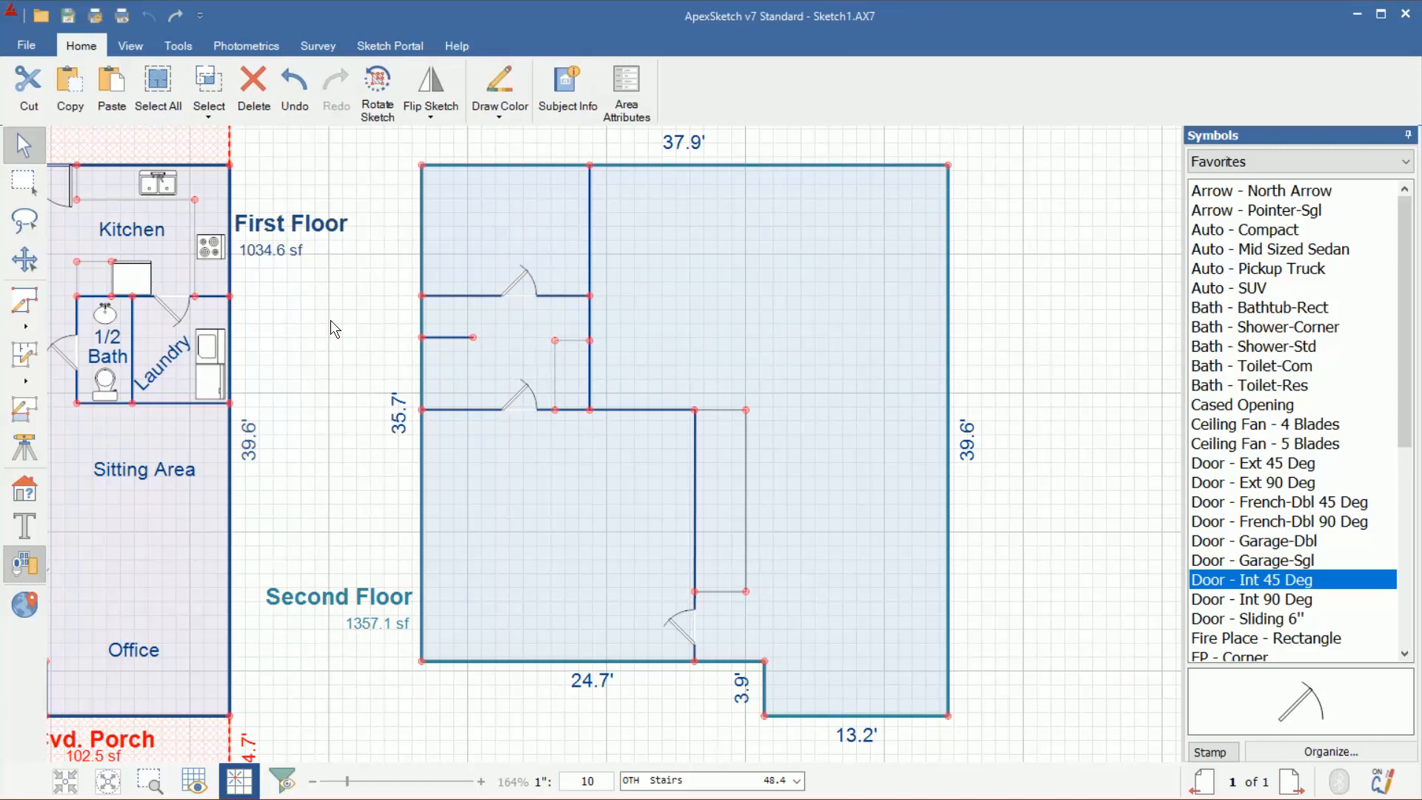
# Step: Place a "Ceiling Fan - 5 Blades" symbol in the center of the second floor's lower-left room
pyautogui.click(1284, 445)
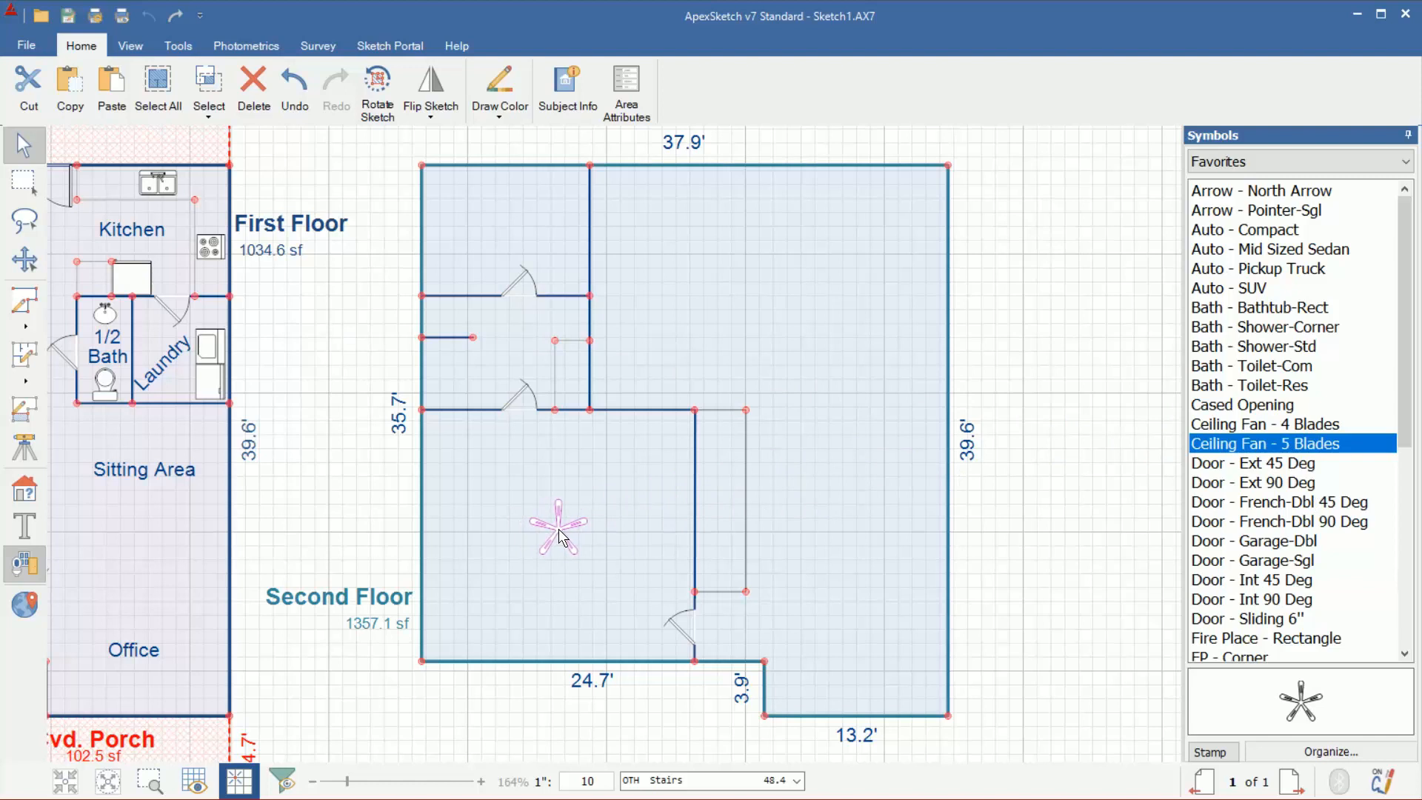
pyautogui.click(558, 530)
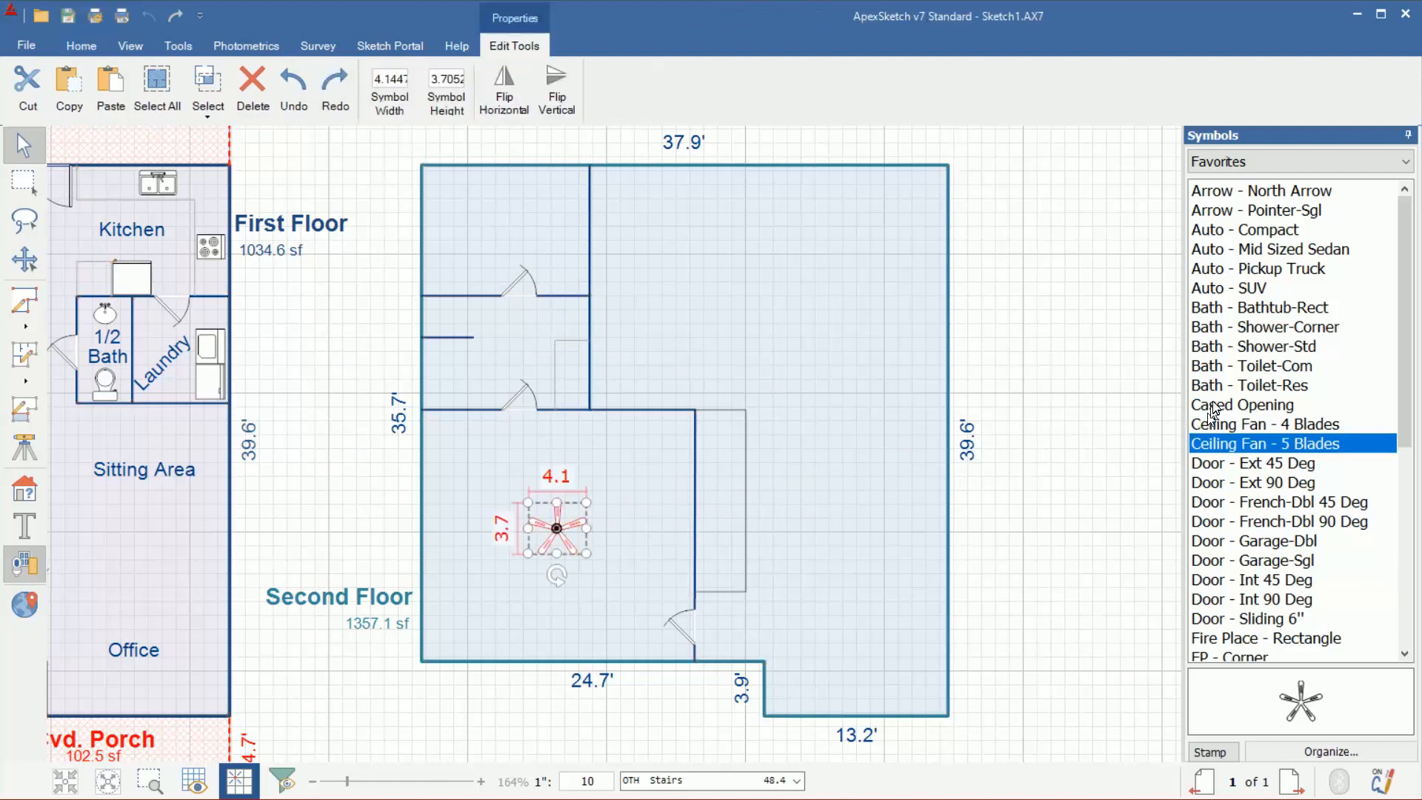
# Step: Place a "Bath - Toilet-Res" symbol in the second-floor bathroom's upper-right corner and rotate it so the tank backs onto the right wall
pyautogui.click(1251, 386)
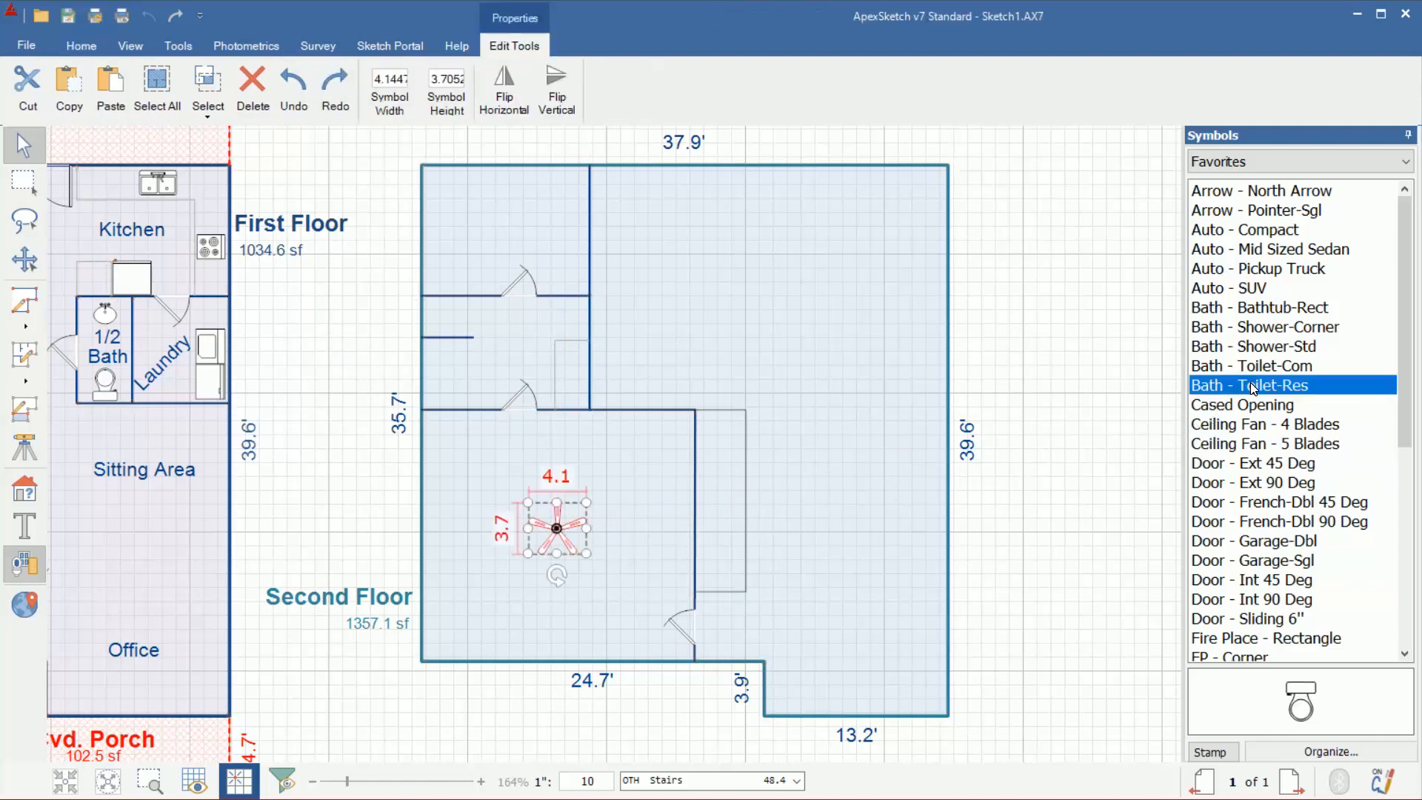
pyautogui.click(562, 315)
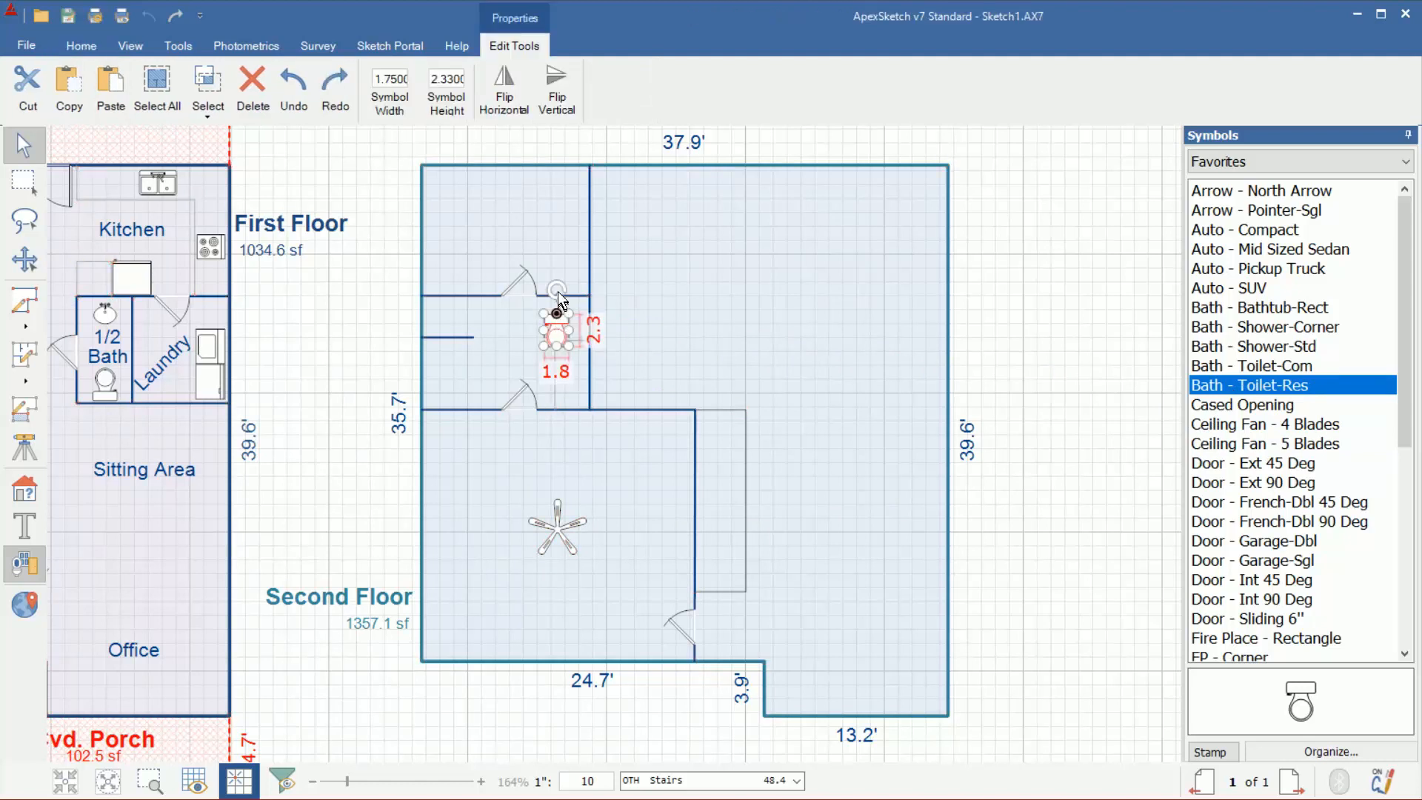
pyautogui.moveTo(558, 291); pyautogui.dragTo(585, 317)
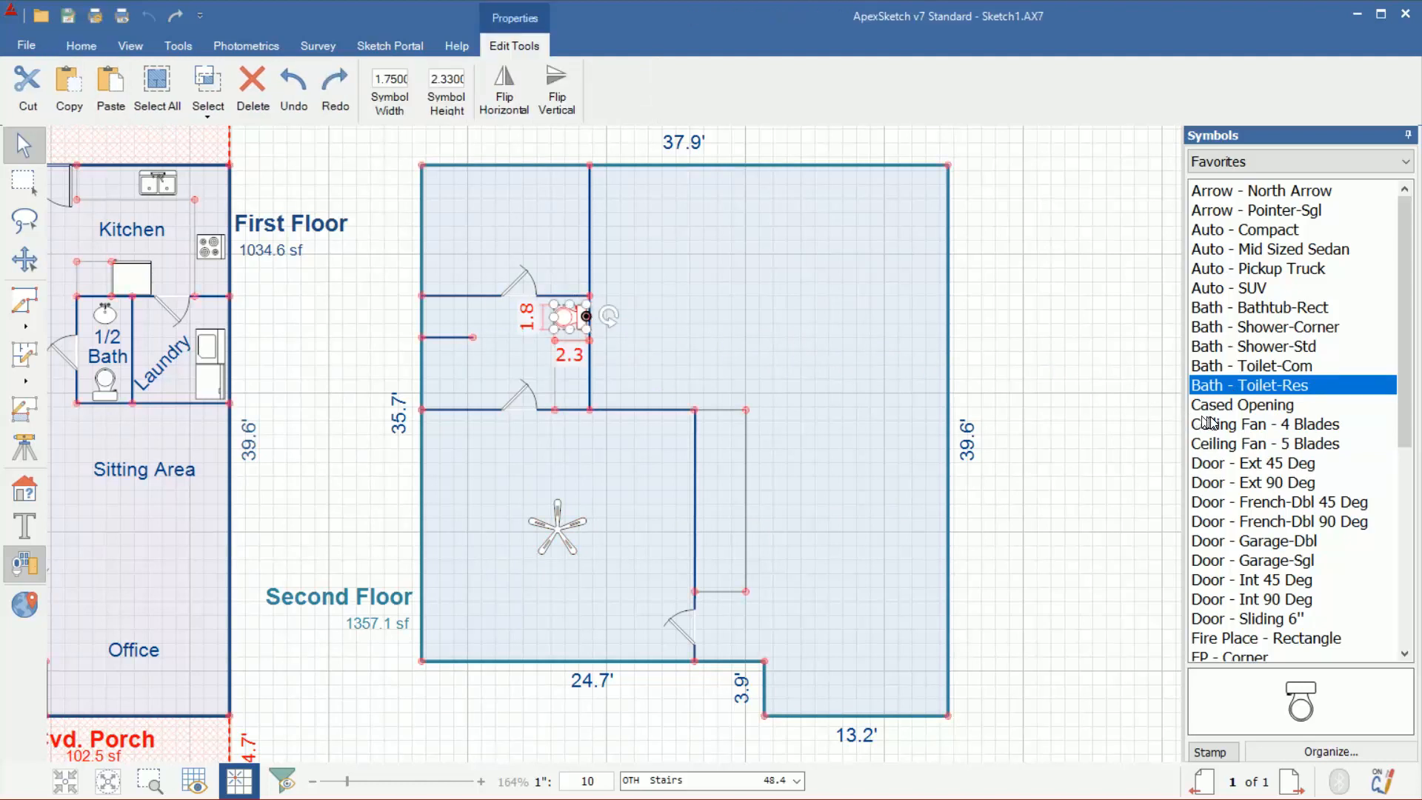
# Step: Place a "Bath - Shower-Std" symbol in the second-floor bathroom's upper-left corner, fitted above the short partition wall
pyautogui.click(1274, 346)
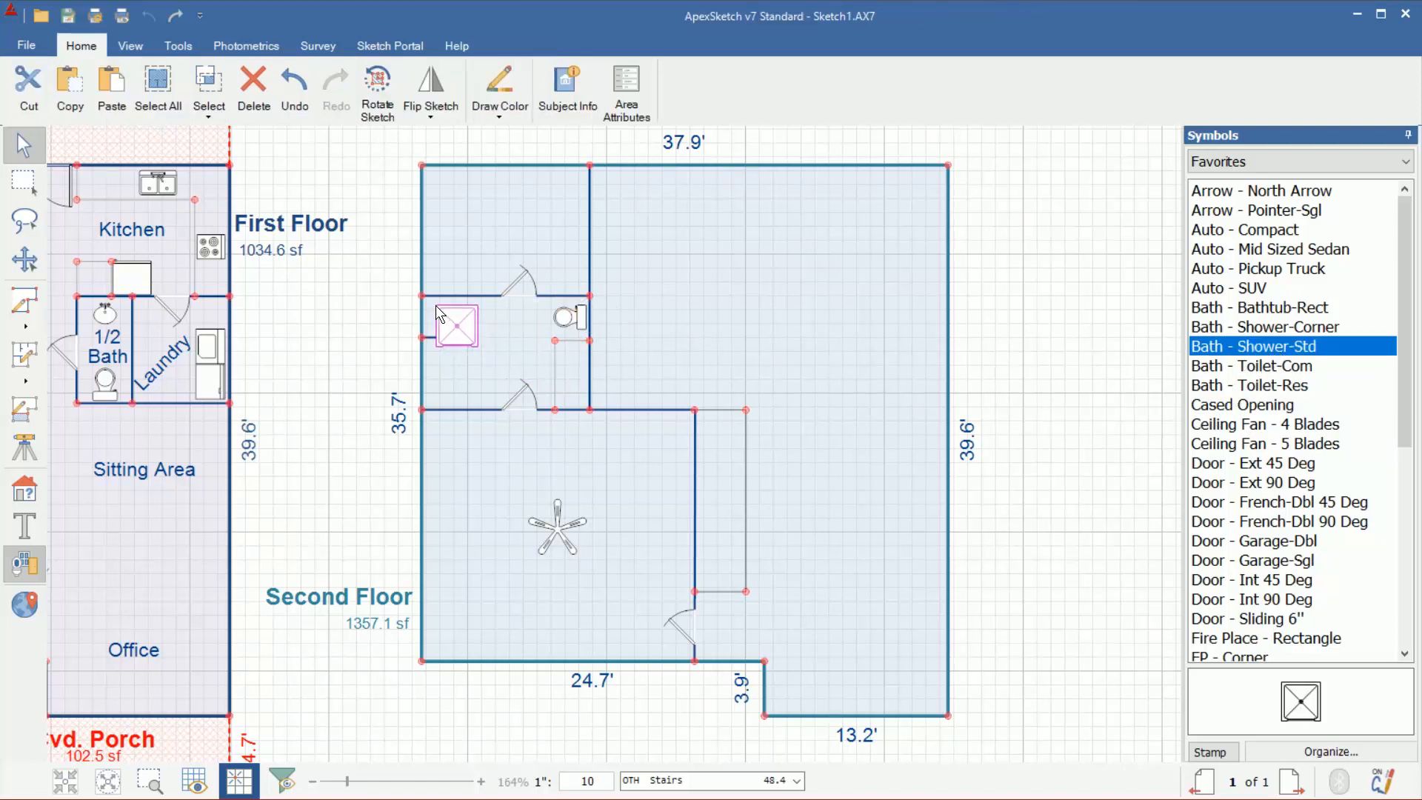
pyautogui.click(435, 305)
pyautogui.moveTo(419, 295); pyautogui.dragTo(424, 336)
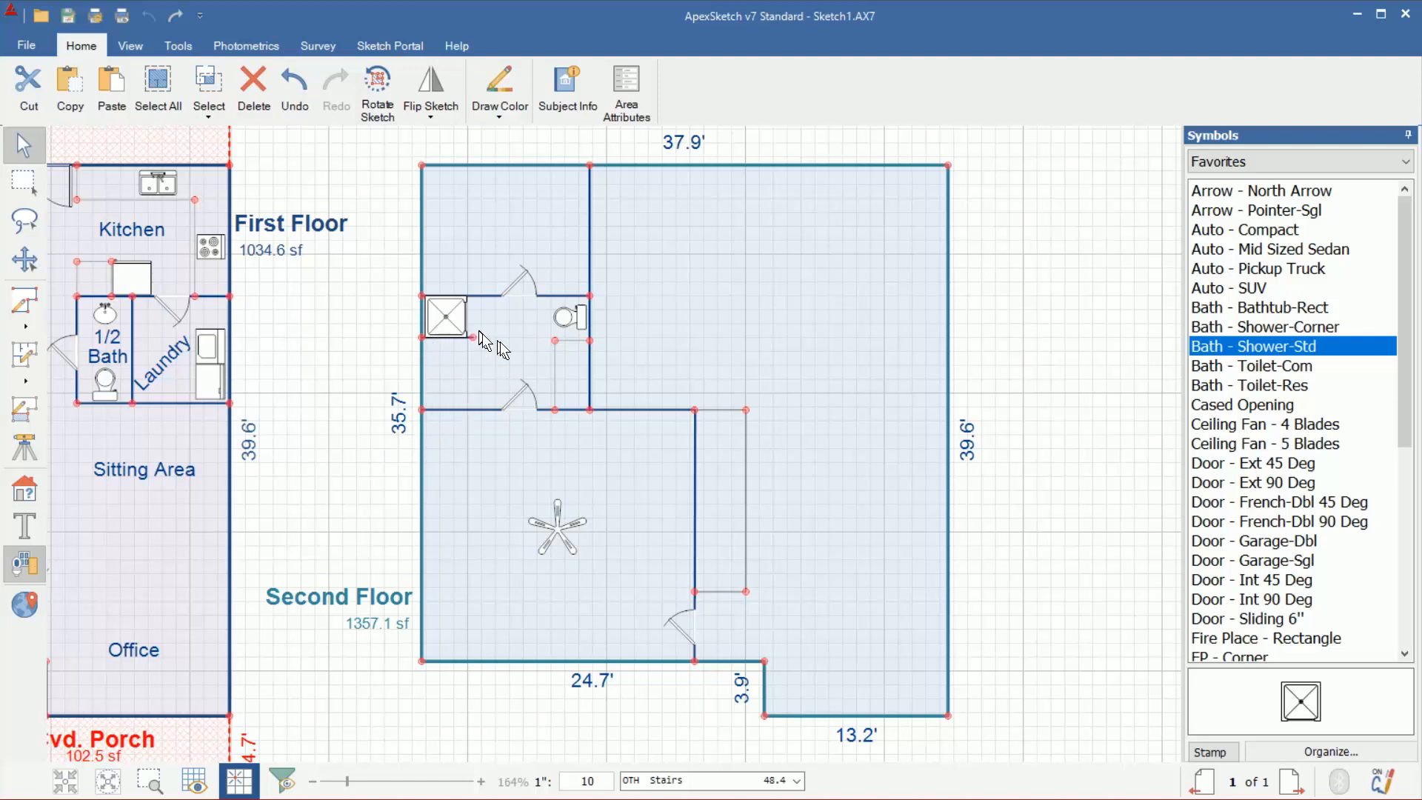
# Step: Add a "Bathtub-Oval" from the Bath symbols below the shower and shrink it to about 3.6 by 4.8 ft to fit the corner
pyautogui.click(1273, 160)
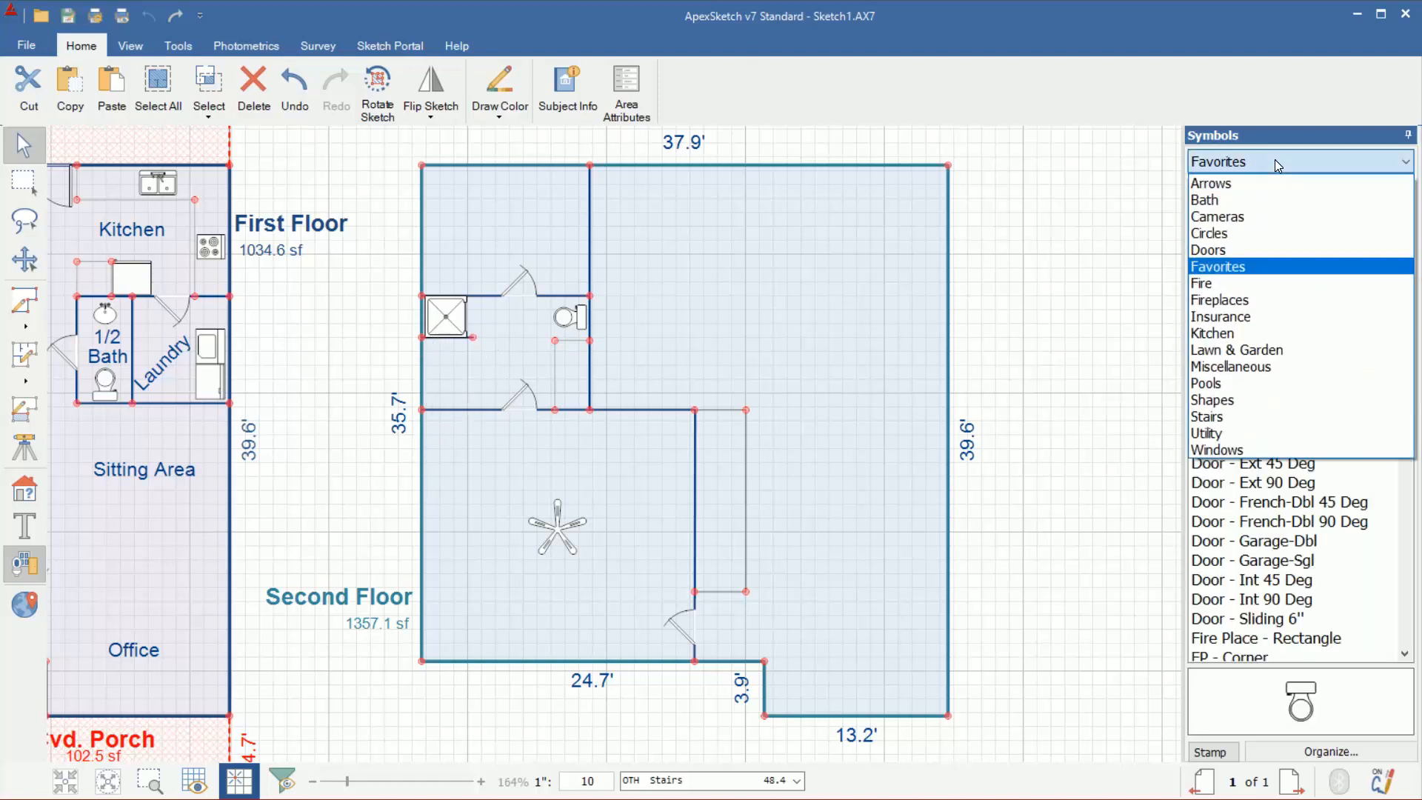
pyautogui.click(1261, 202)
pyautogui.click(1264, 214)
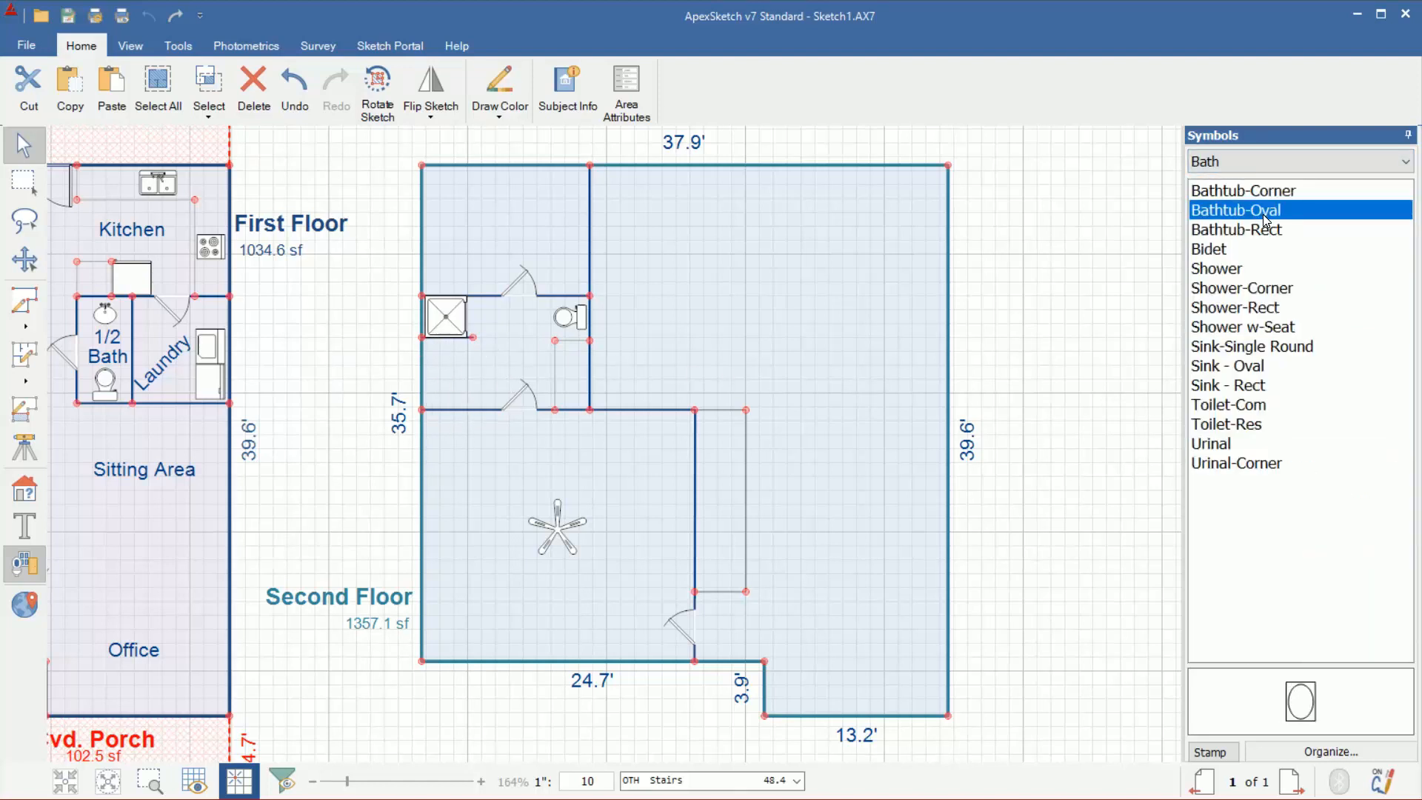
pyautogui.moveTo(1264, 219); pyautogui.dragTo(427, 342)
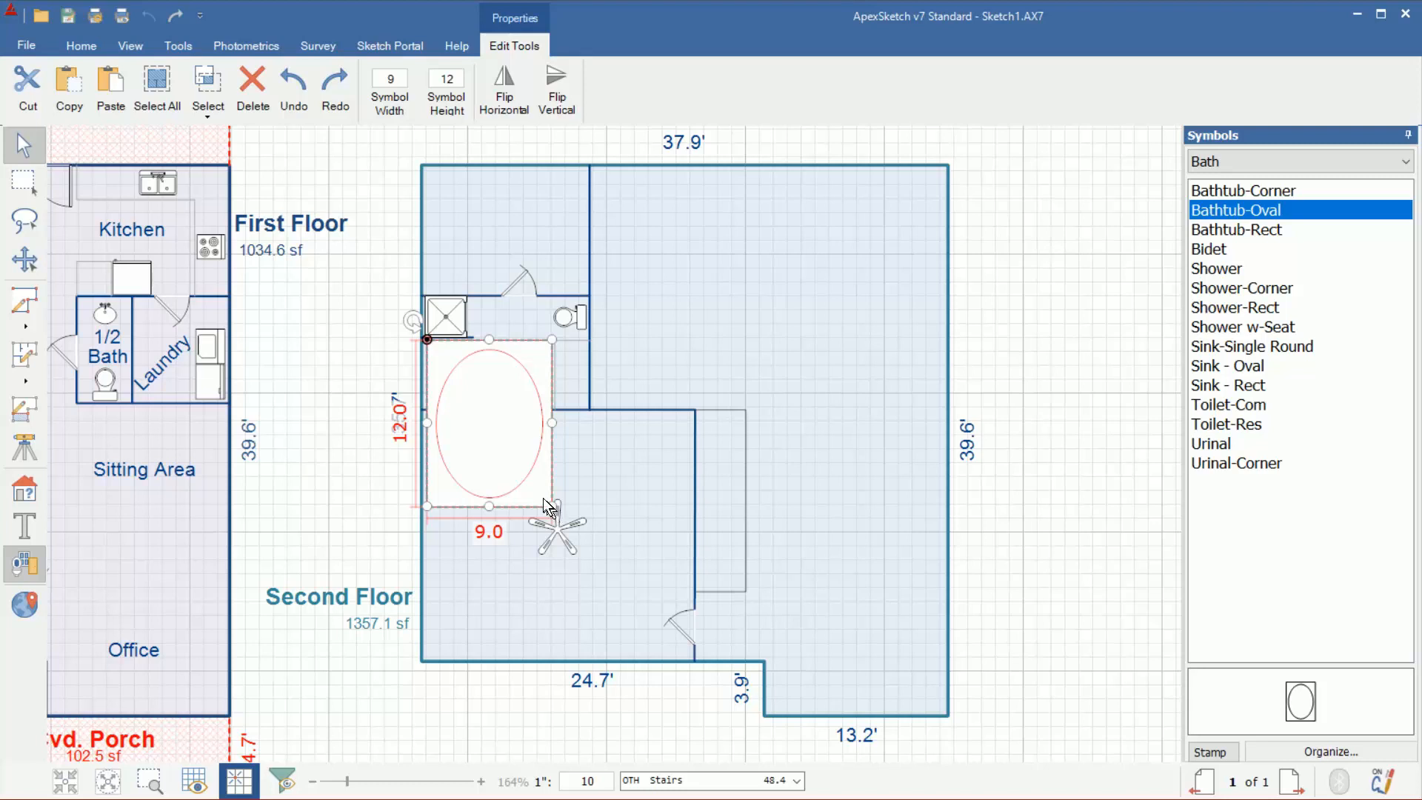
pyautogui.moveTo(555, 510); pyautogui.dragTo(478, 407)
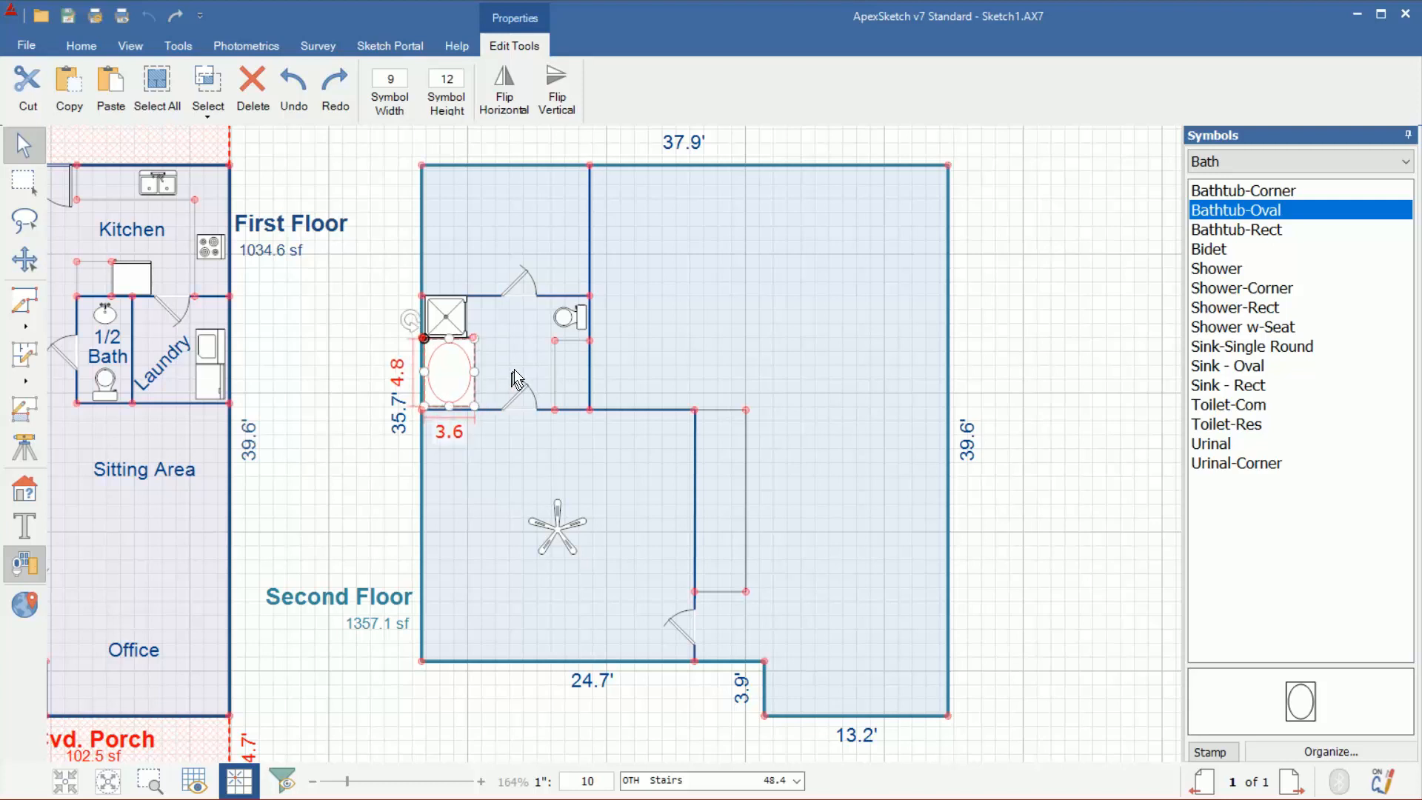
pyautogui.click(305, 456)
pyautogui.click(447, 382)
pyautogui.click(349, 422)
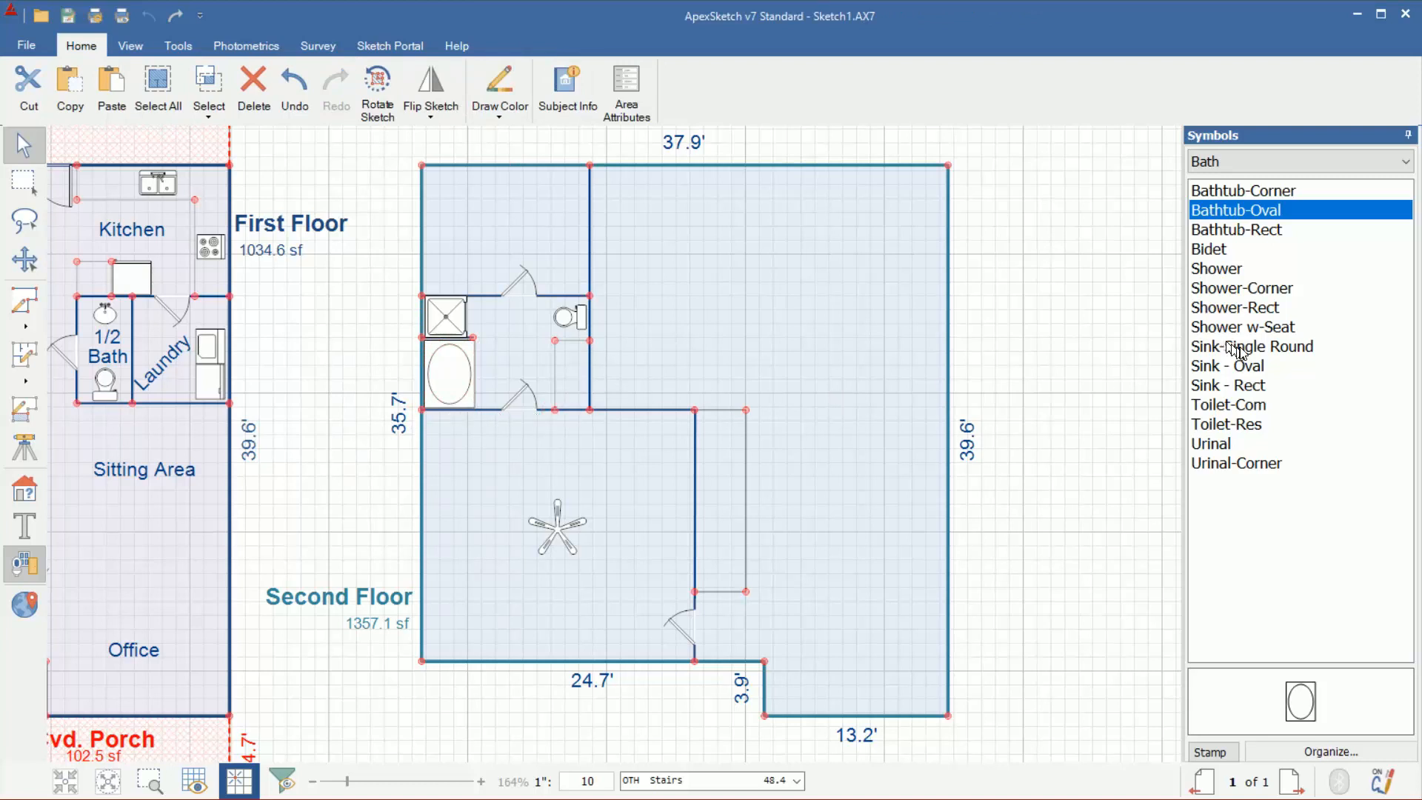
# Step: Place a "Sink - Oval" symbol at the bathroom counter below the toilet and rotate it so the faucet faces the right wall
pyautogui.click(1245, 367)
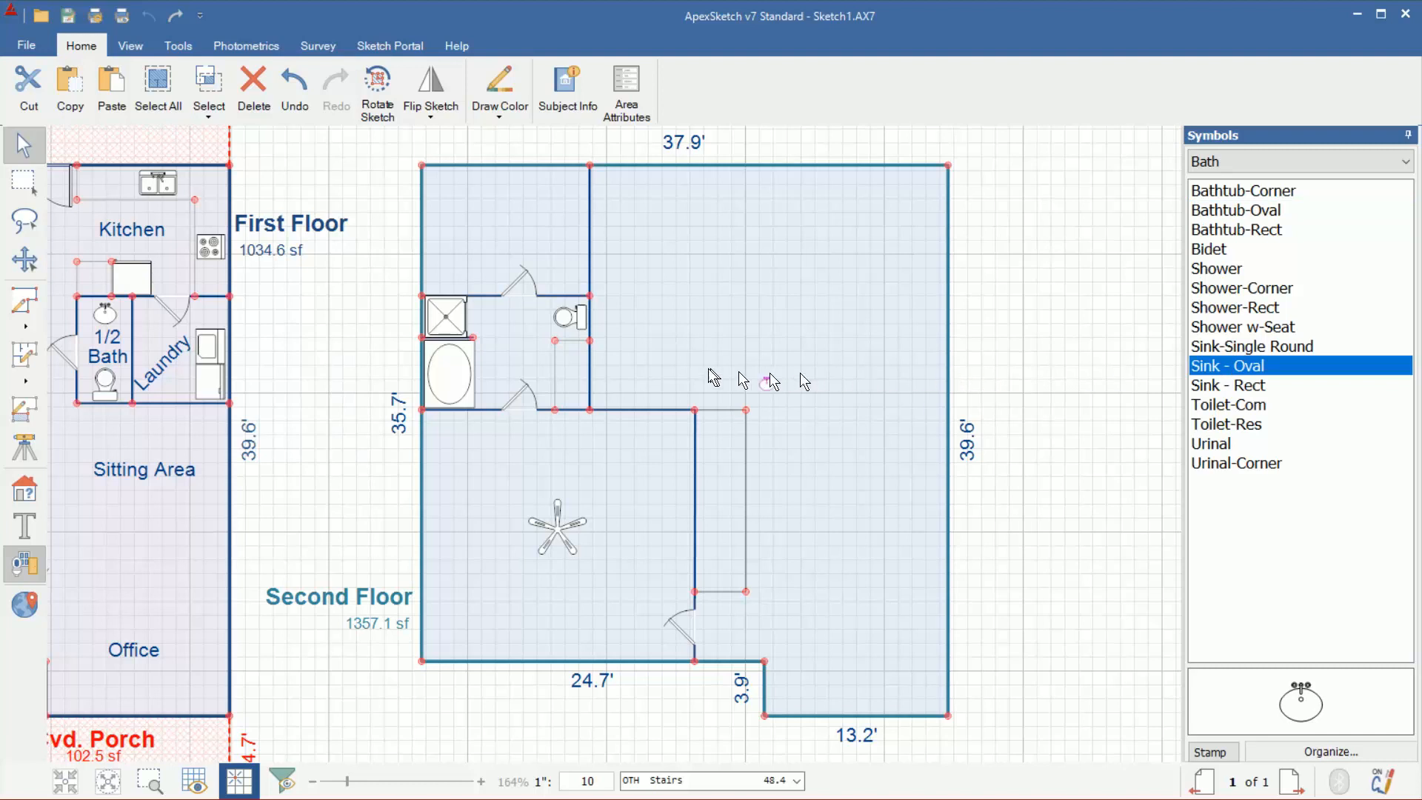
pyautogui.click(567, 378)
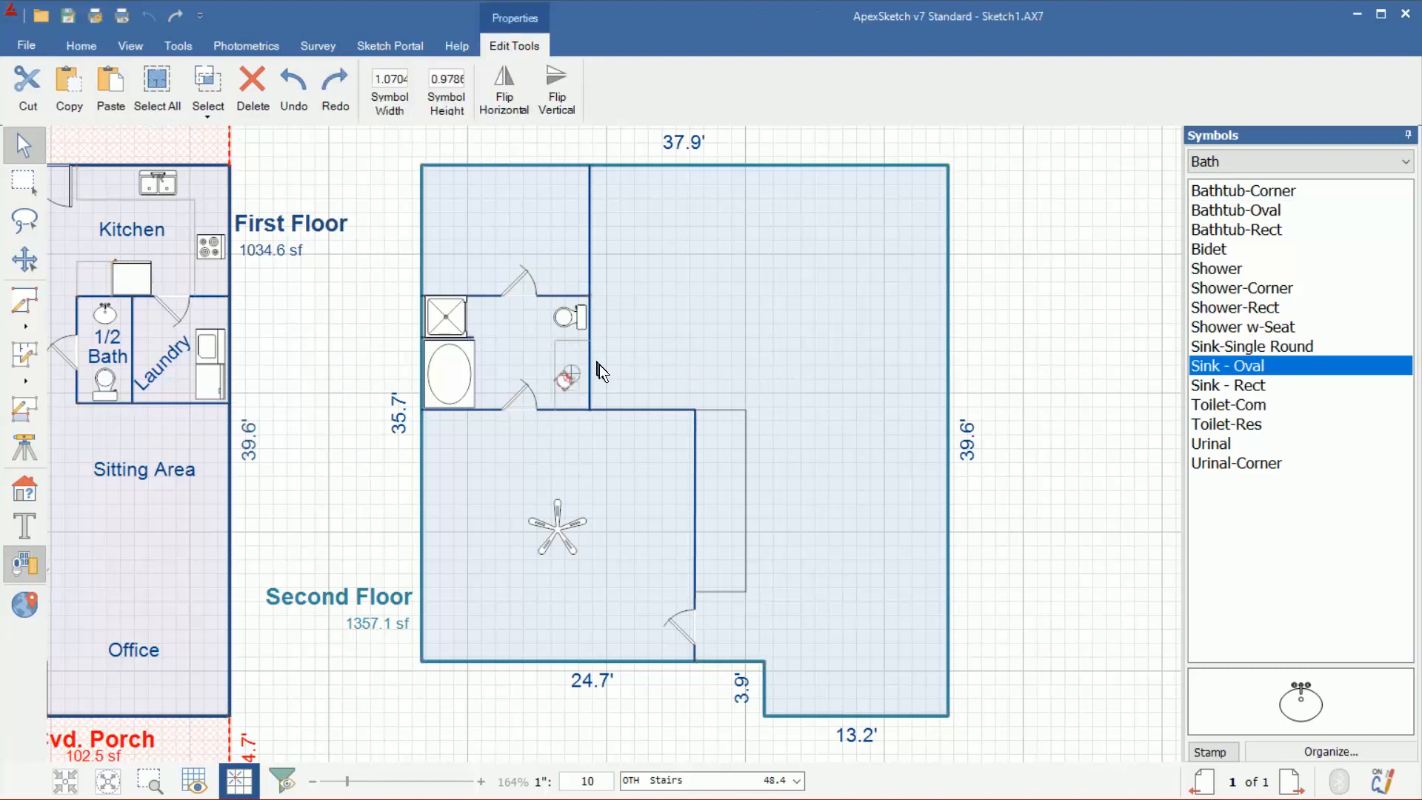
pyautogui.press('+')
pyautogui.press('+')
pyautogui.press('+')
pyautogui.press('+')
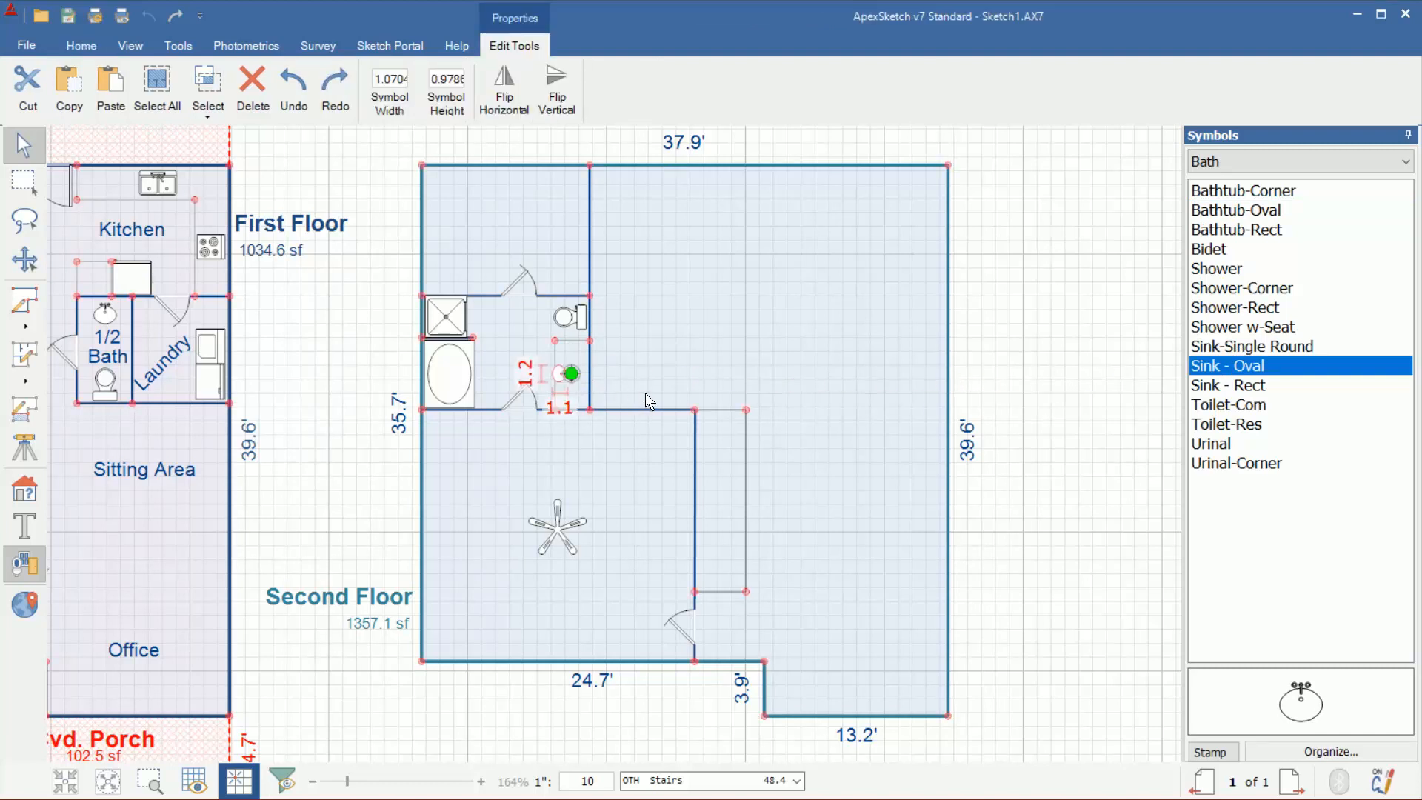
pyautogui.click(1035, 394)
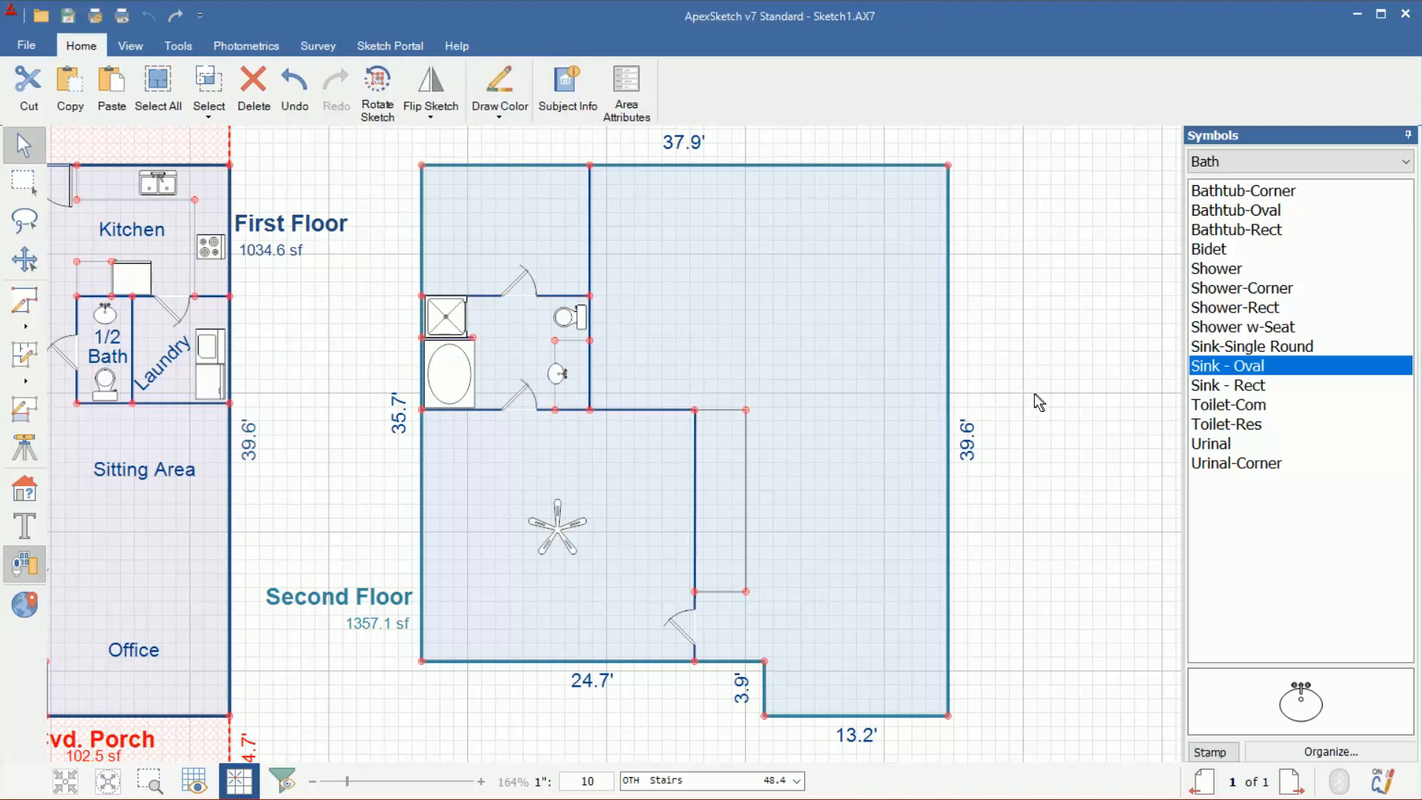
# Step: Enlarge the sink to about 1.5 by 1.4 ft, move it to the counter's lower half, and align a copy above it
pyautogui.click(559, 373)
pyautogui.moveTo(573, 375); pyautogui.dragTo(584, 388)
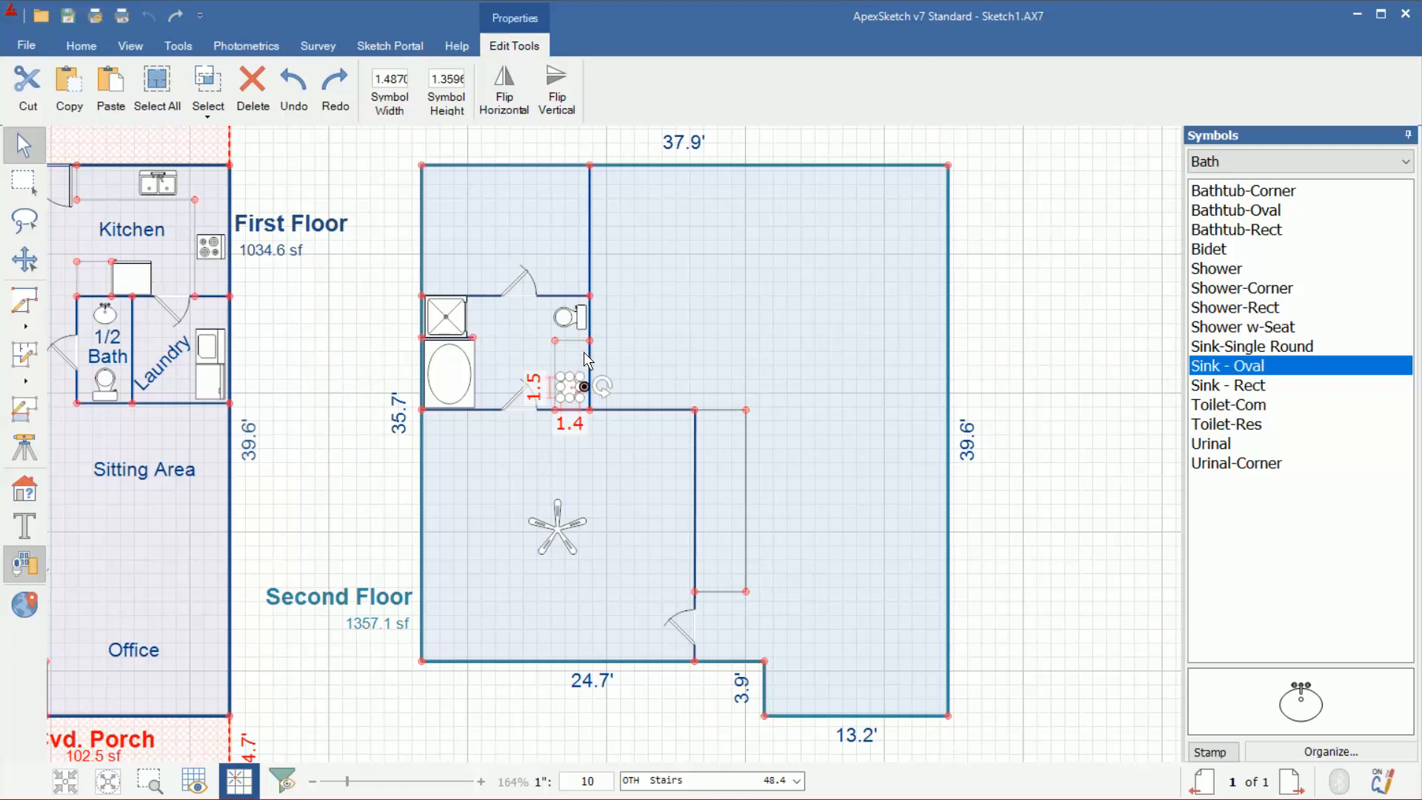
pyautogui.hotkey('ctrl', 'v')
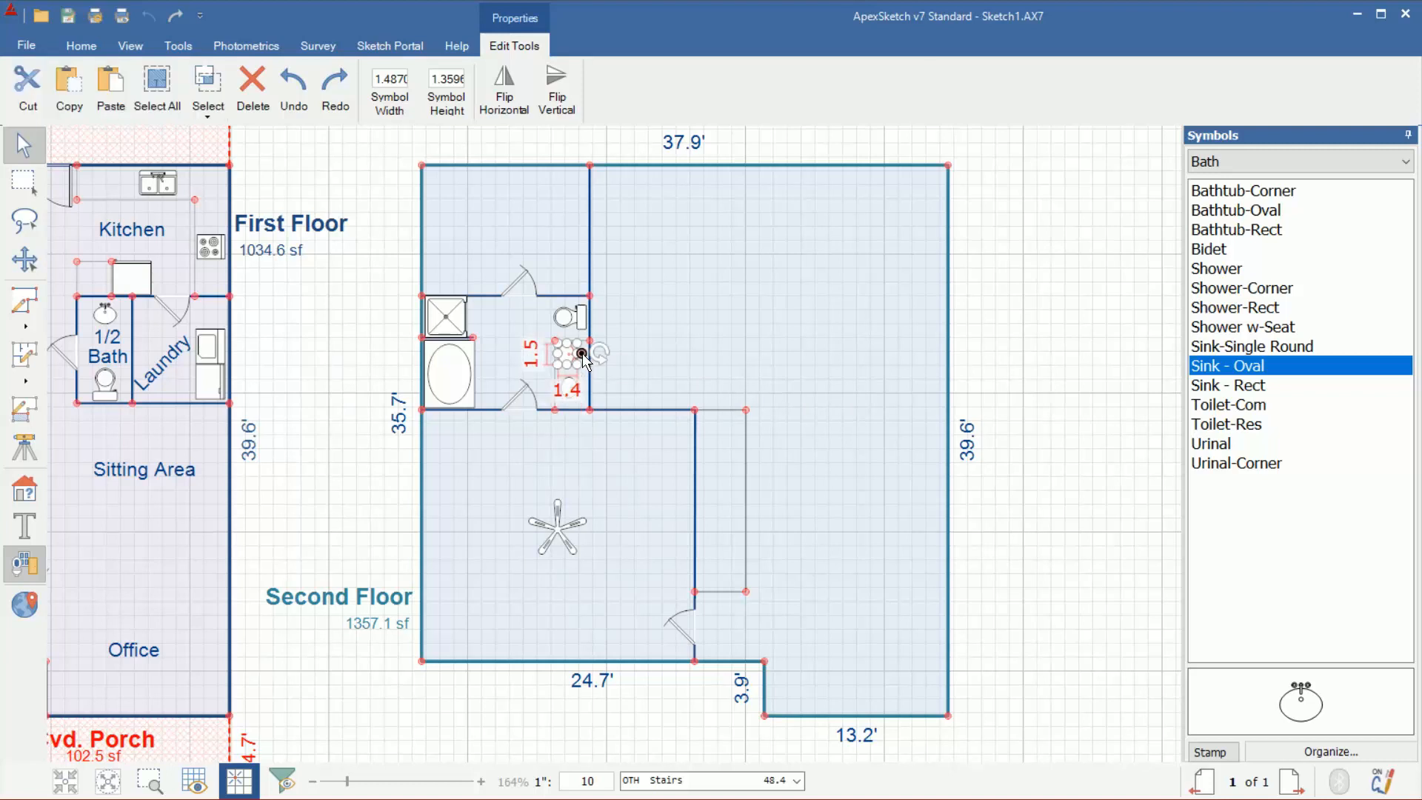
pyautogui.click(1120, 401)
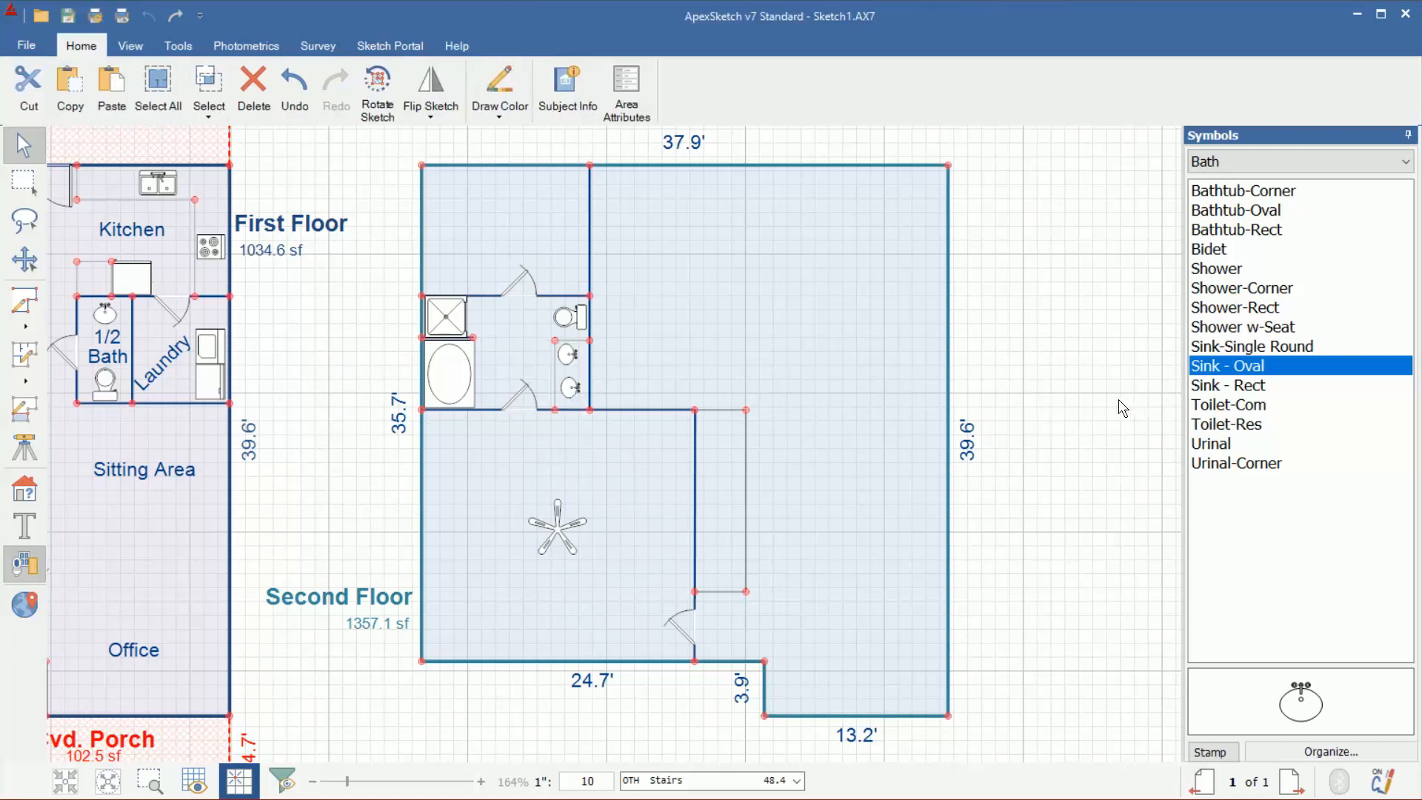
pyautogui.click(582, 356)
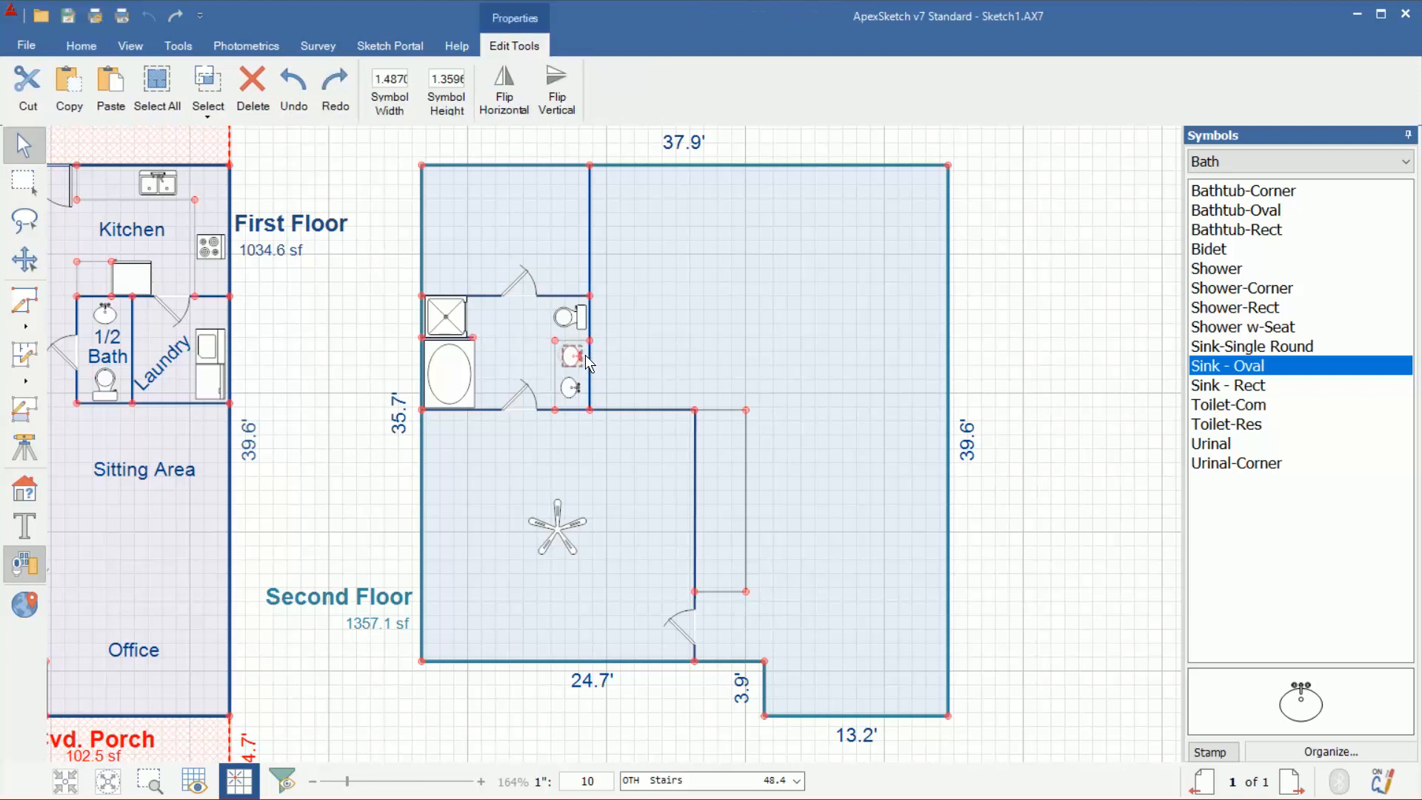
pyautogui.click(1023, 381)
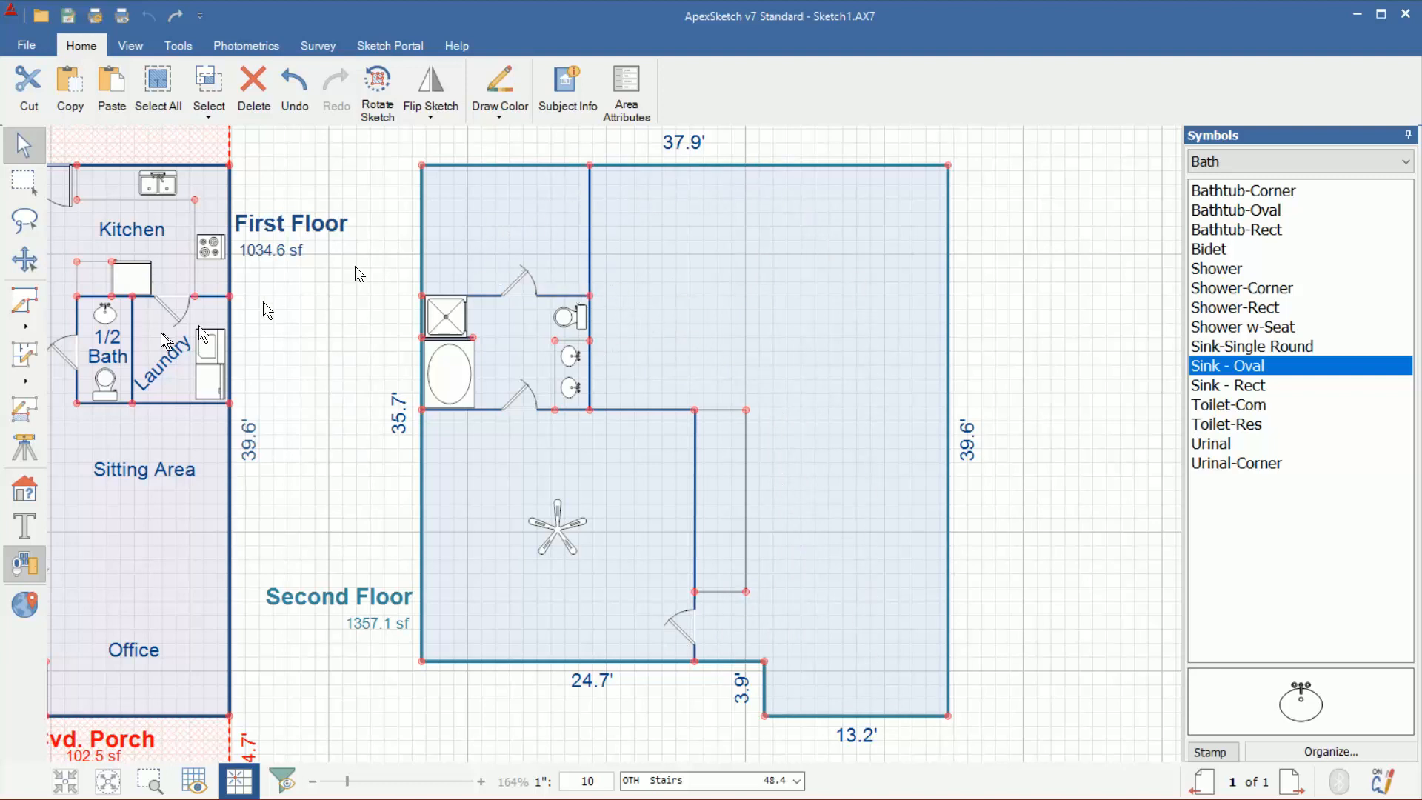
# Step: Draw a 12 ft interior wall down from the second floor's upper exterior wall, turning left to meet the bathroom's right wall
pyautogui.click(23, 358)
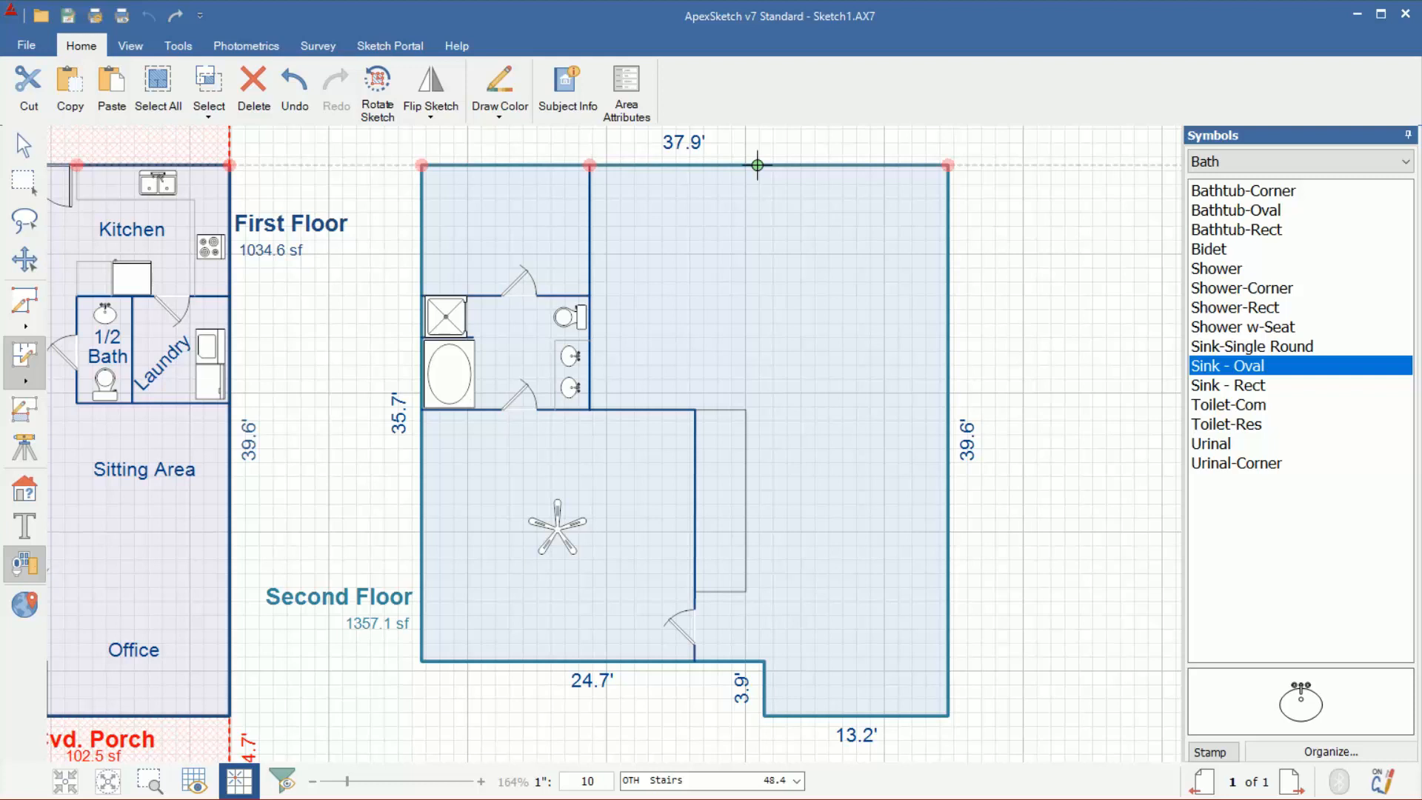
pyautogui.click(757, 165)
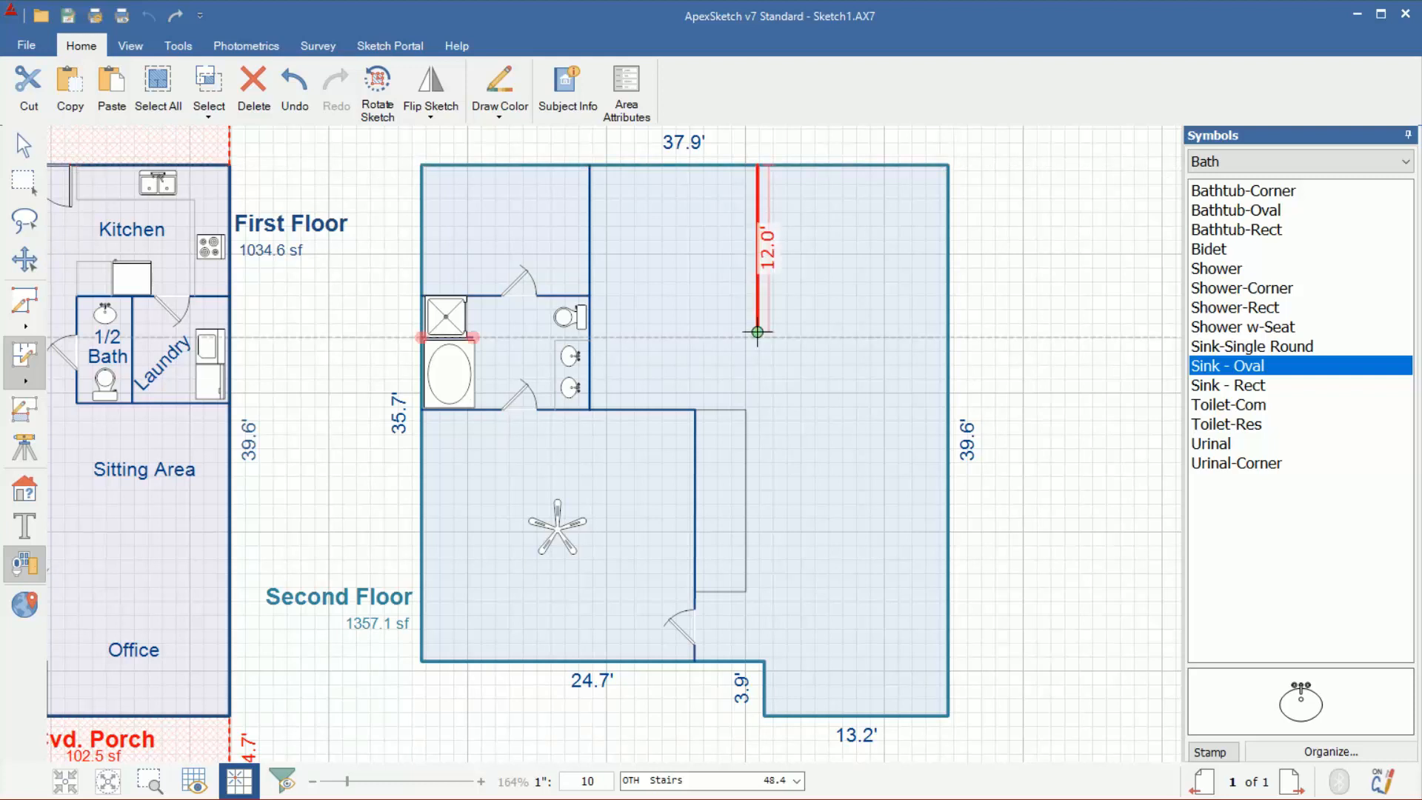
pyautogui.click(756, 332)
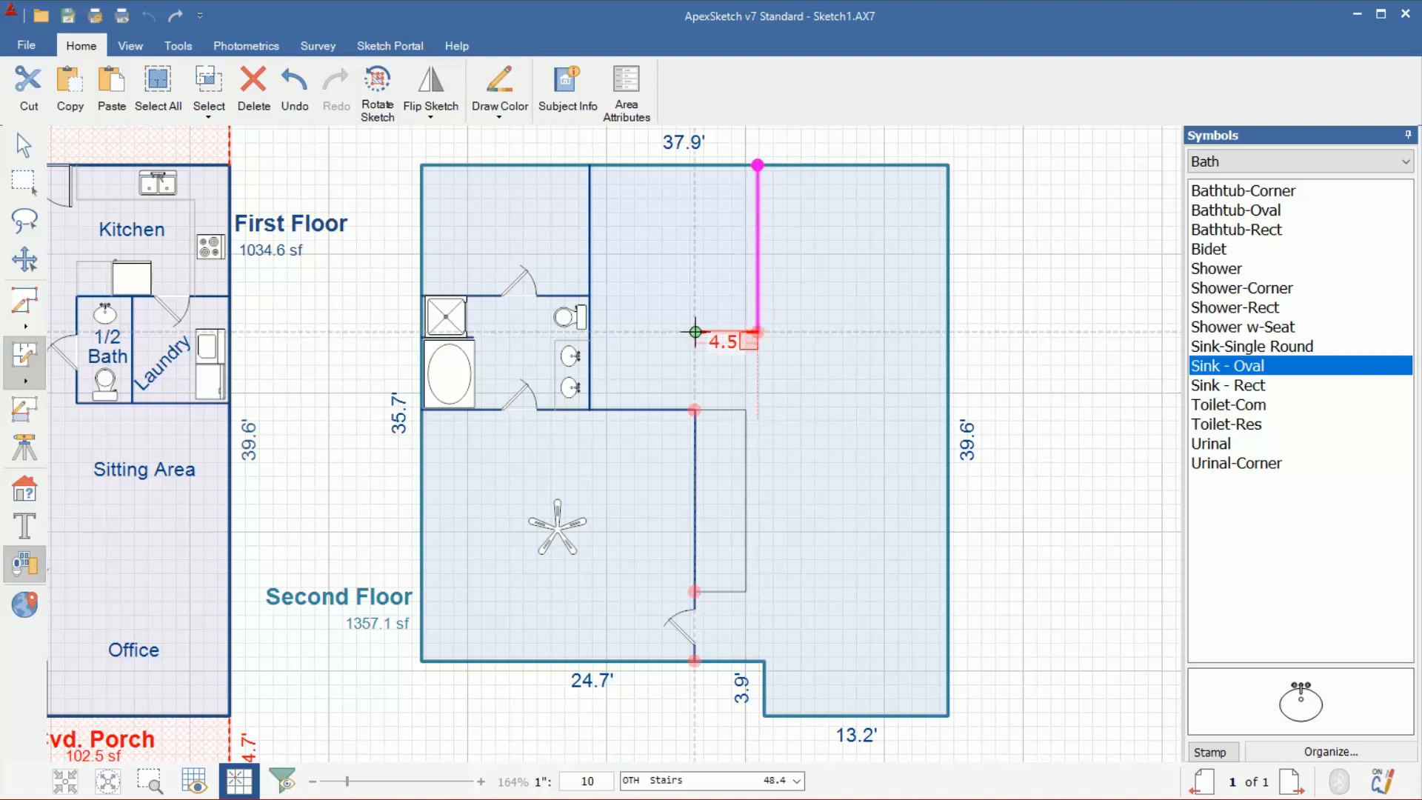
pyautogui.click(590, 331)
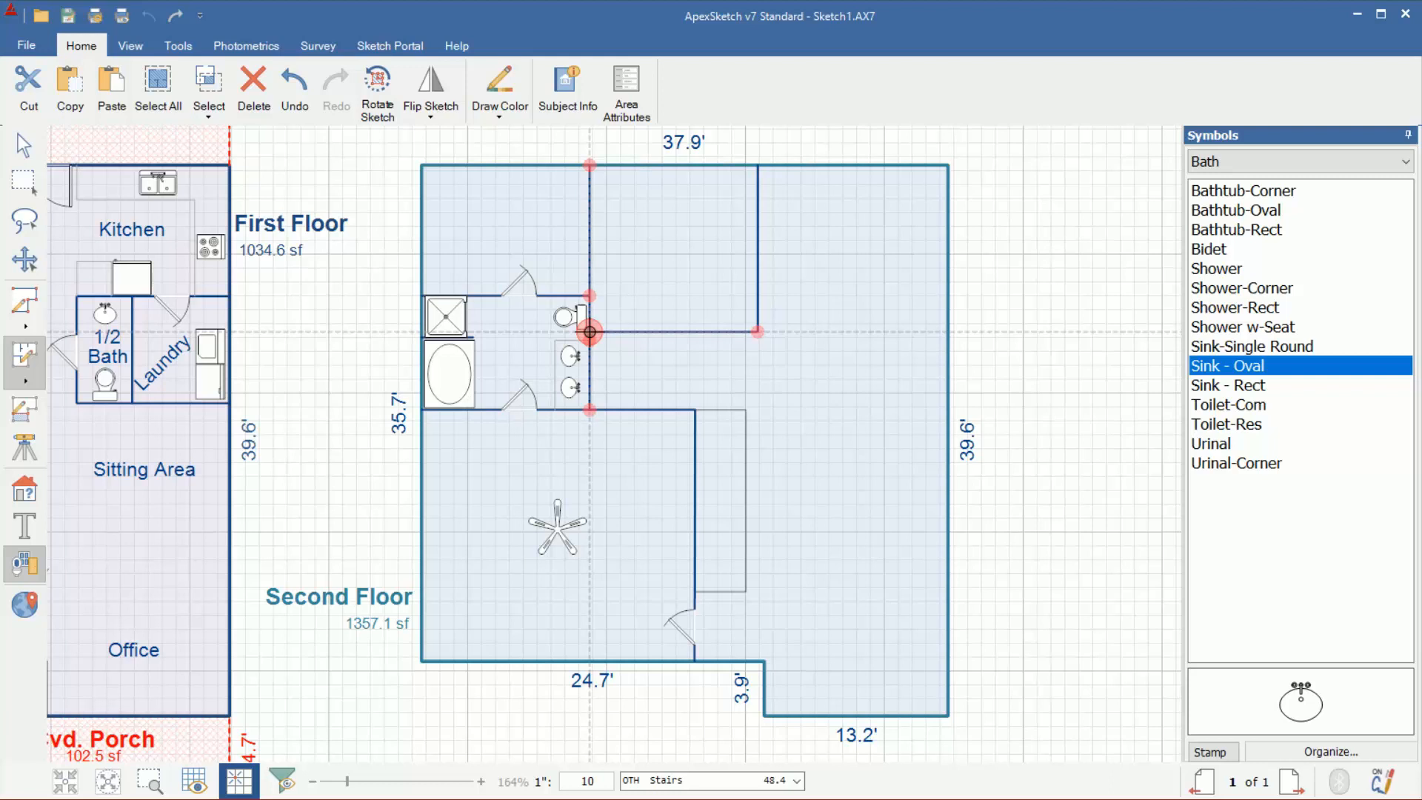
# Step: Draw a 5.6 ft vertical wall starting 4.4 ft along the new horizontal wall down to the lower-left room's upper wall
pyautogui.write('4.4')
pyautogui.press('Return')
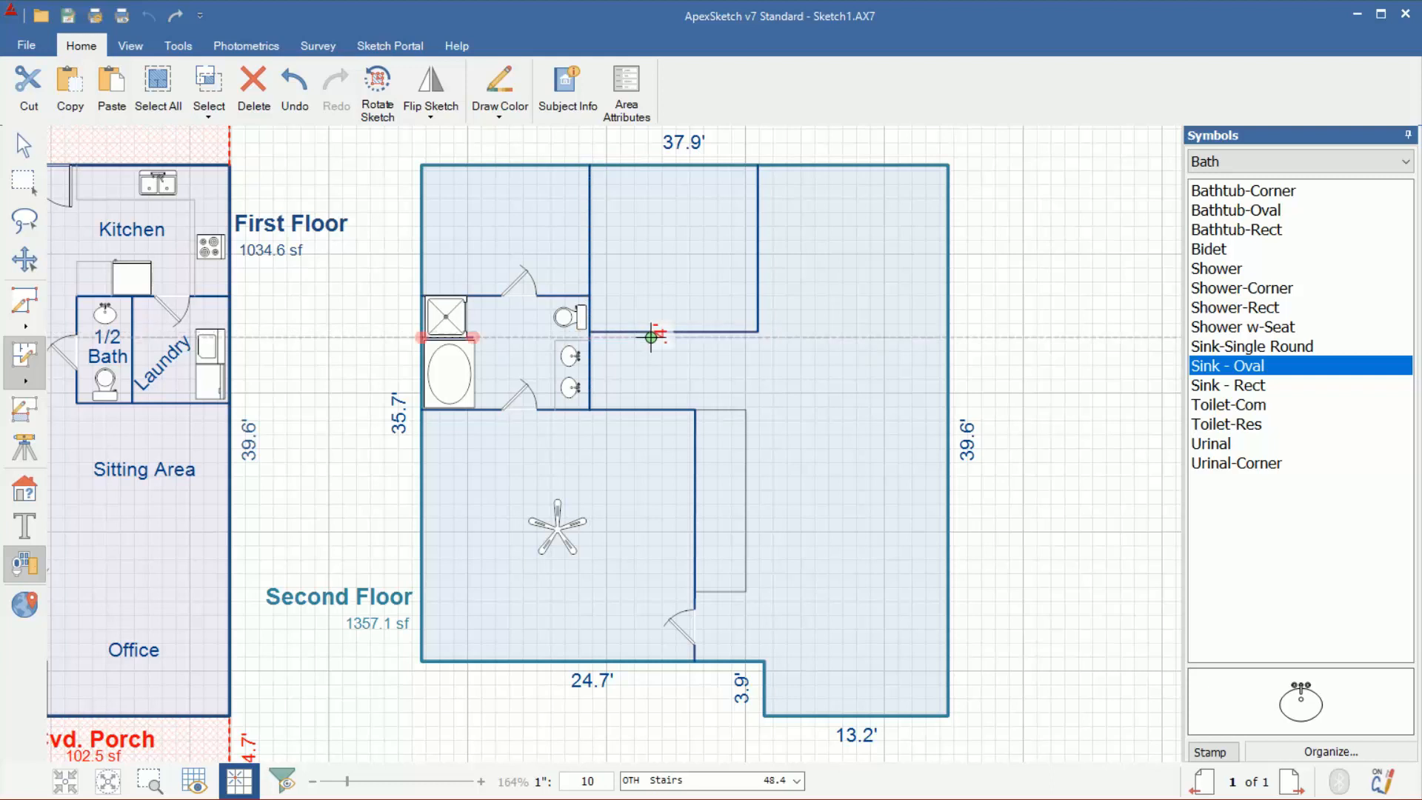
pyautogui.press('Down')
pyautogui.press('Down')
pyautogui.press('Down')
pyautogui.press('Down')
pyautogui.press('Down')
pyautogui.press('Down')
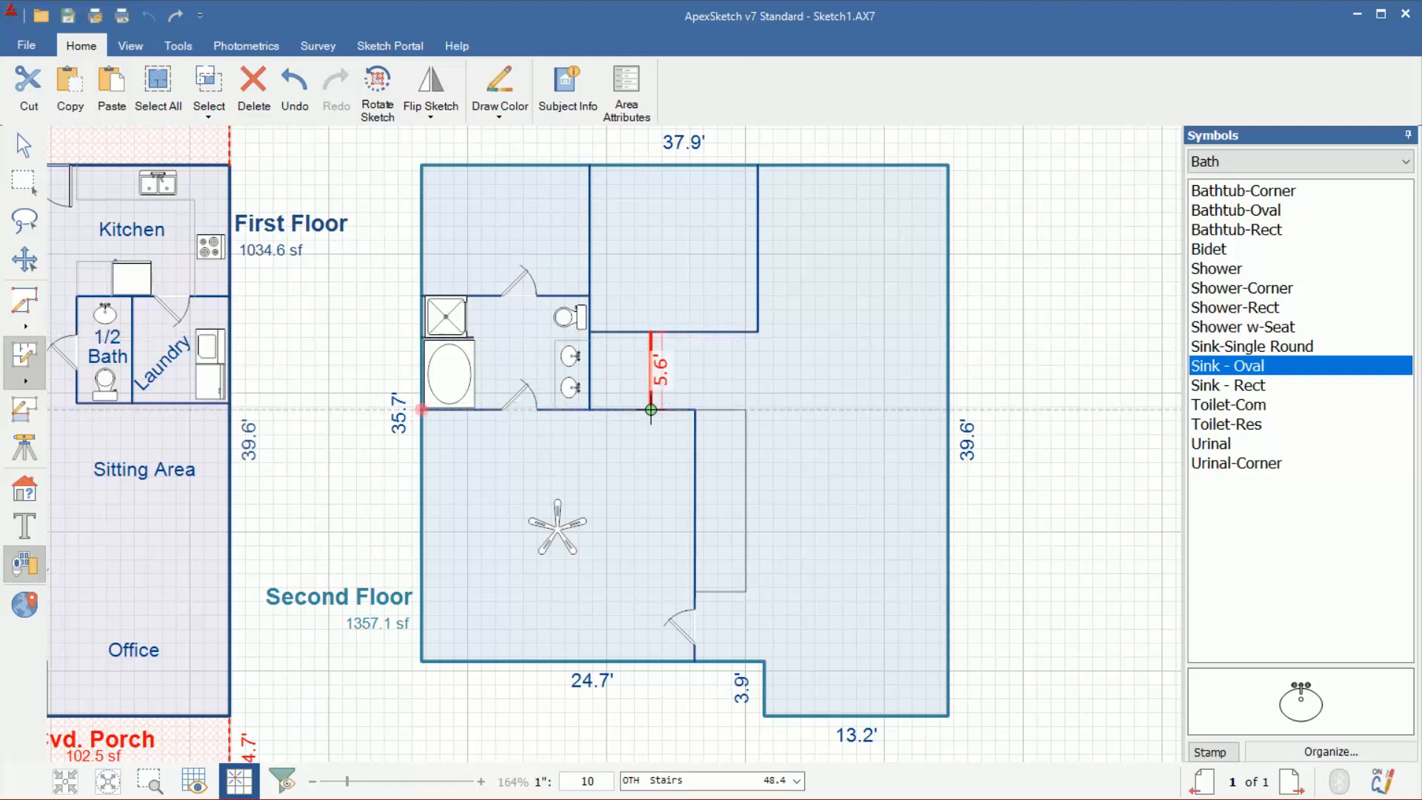
pyautogui.press('Return')
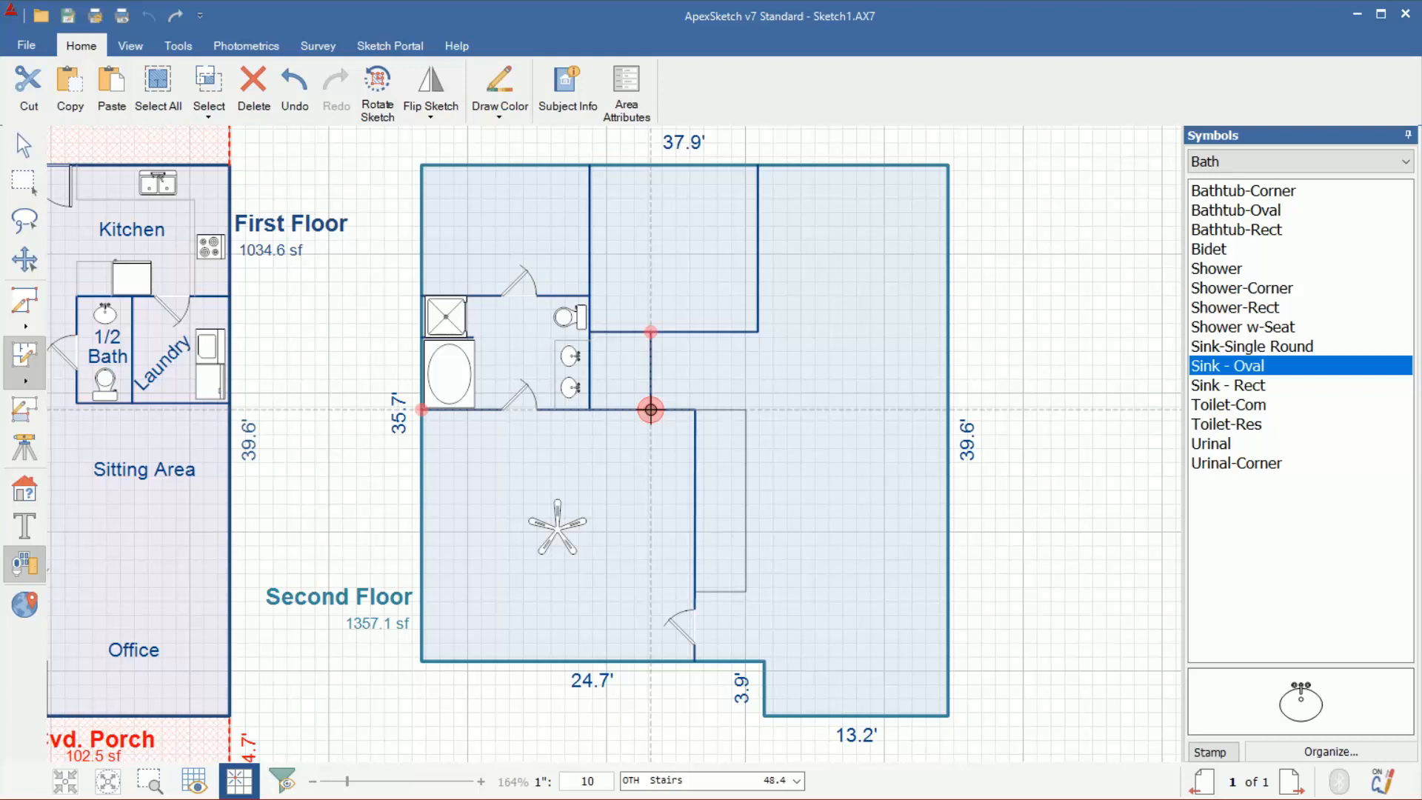
# Step: Draw a parallel 5.6 ft wall from the stair outline's upper-left corner up to the horizontal wall
pyautogui.press('Right')
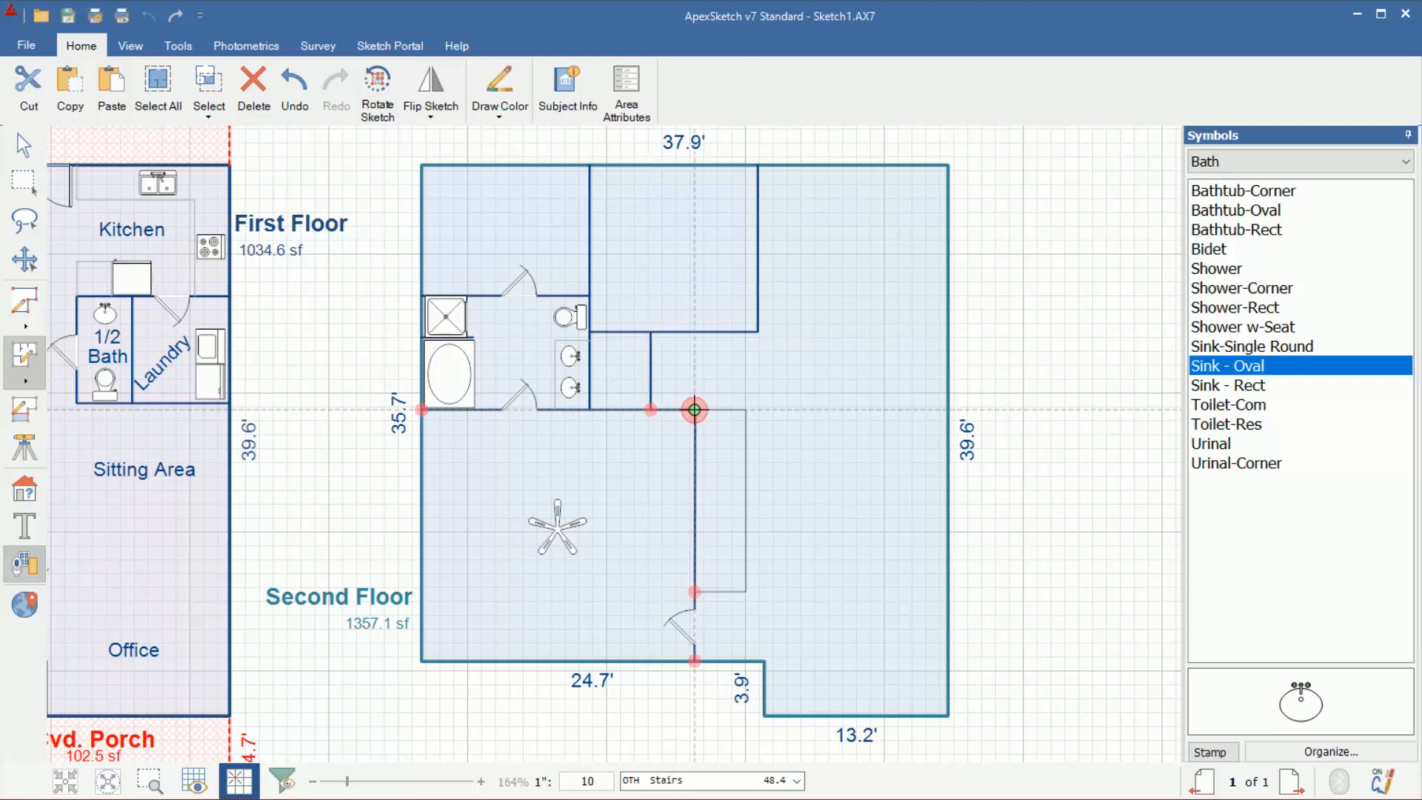
pyautogui.press('Up')
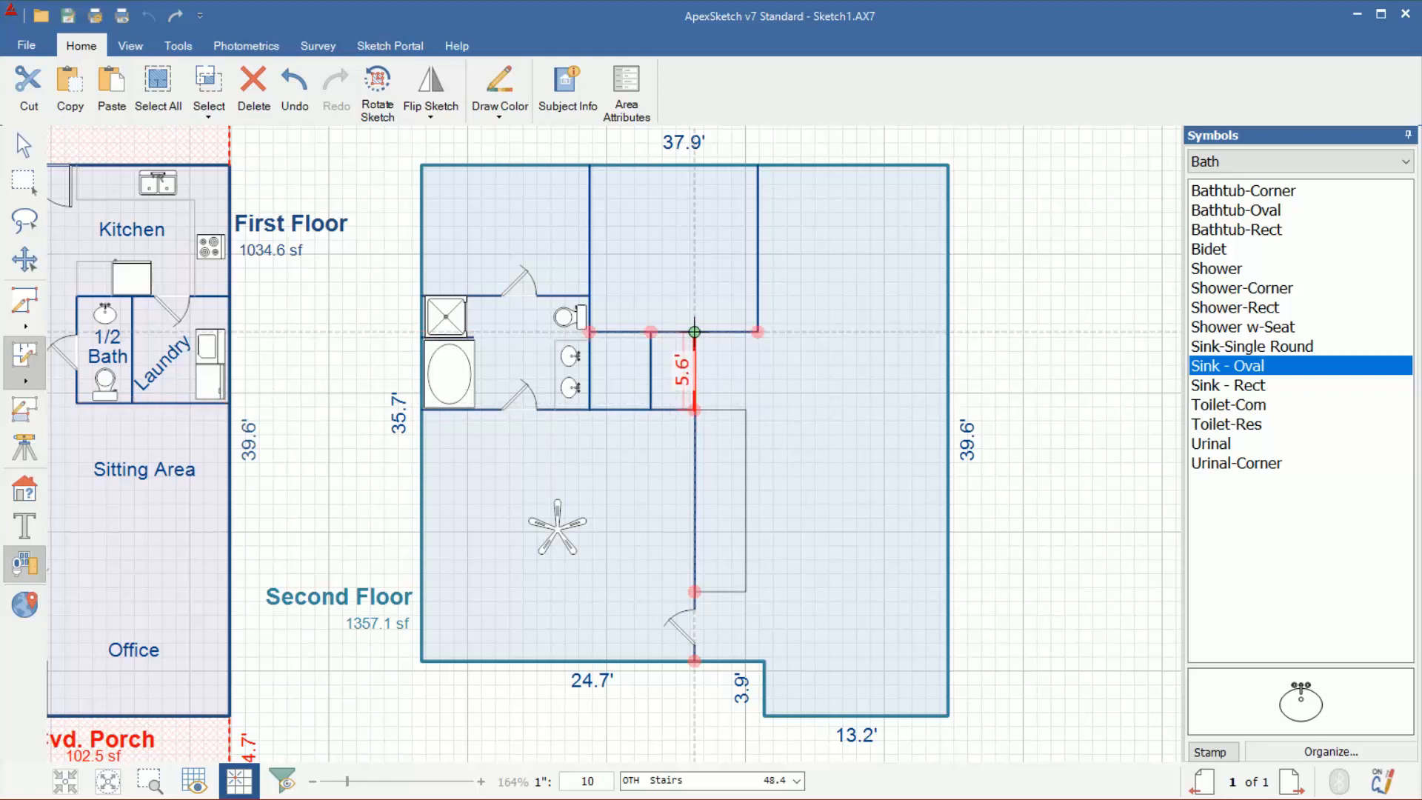
pyautogui.press('Return')
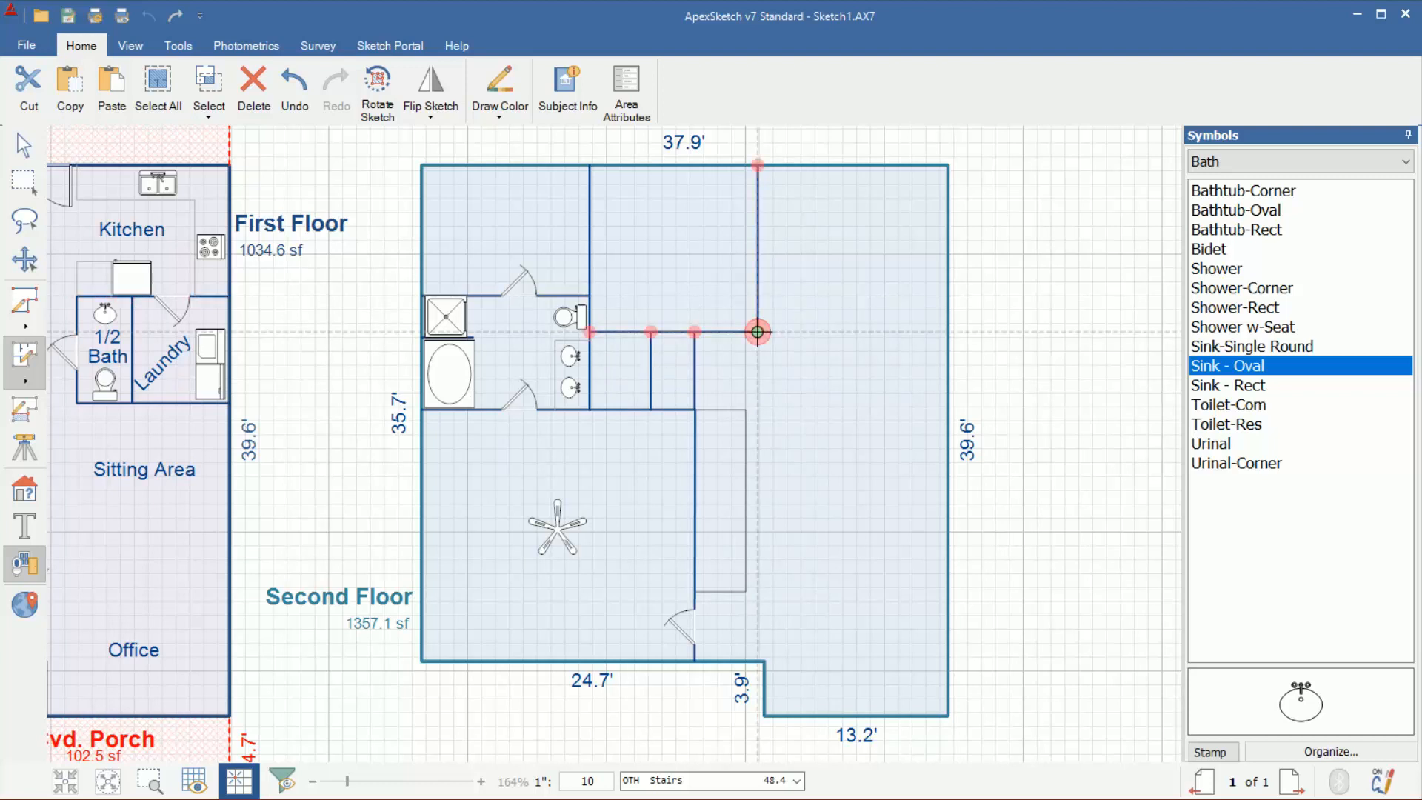
# Step: Extend the horizontal wall 13.7 ft from the upper middle room's lower-right corner to the right exterior wall
pyautogui.click(756, 332)
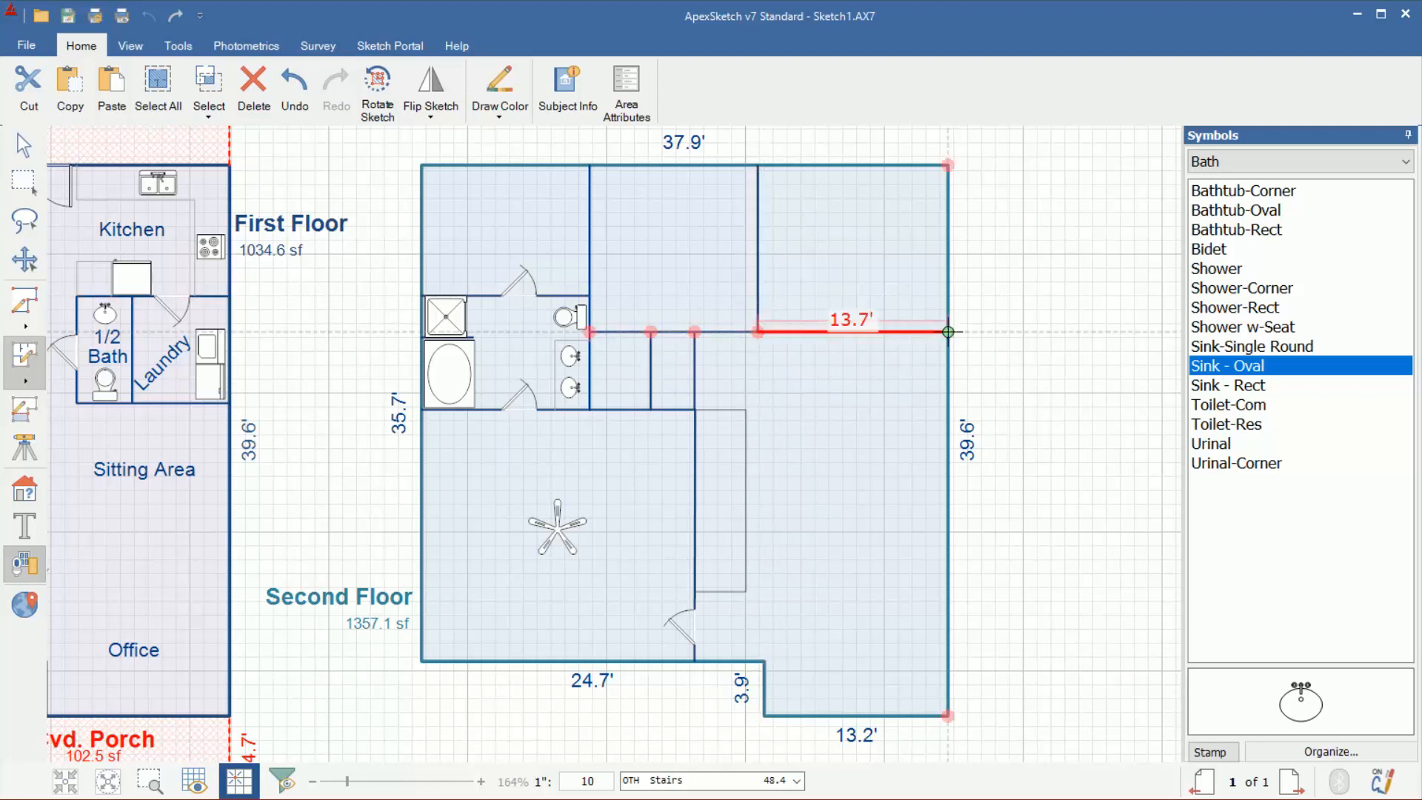
pyautogui.click(948, 332)
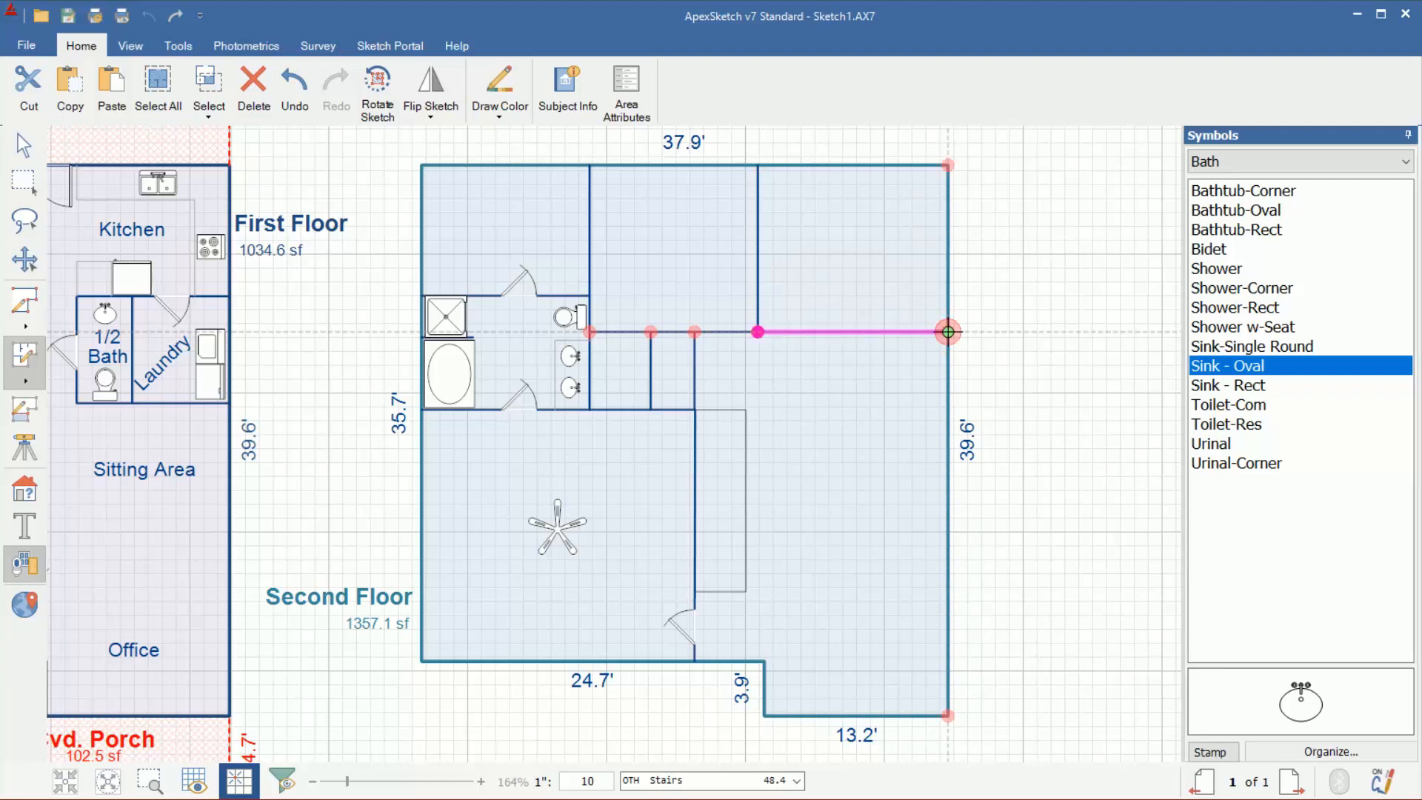
pyautogui.press('Escape')
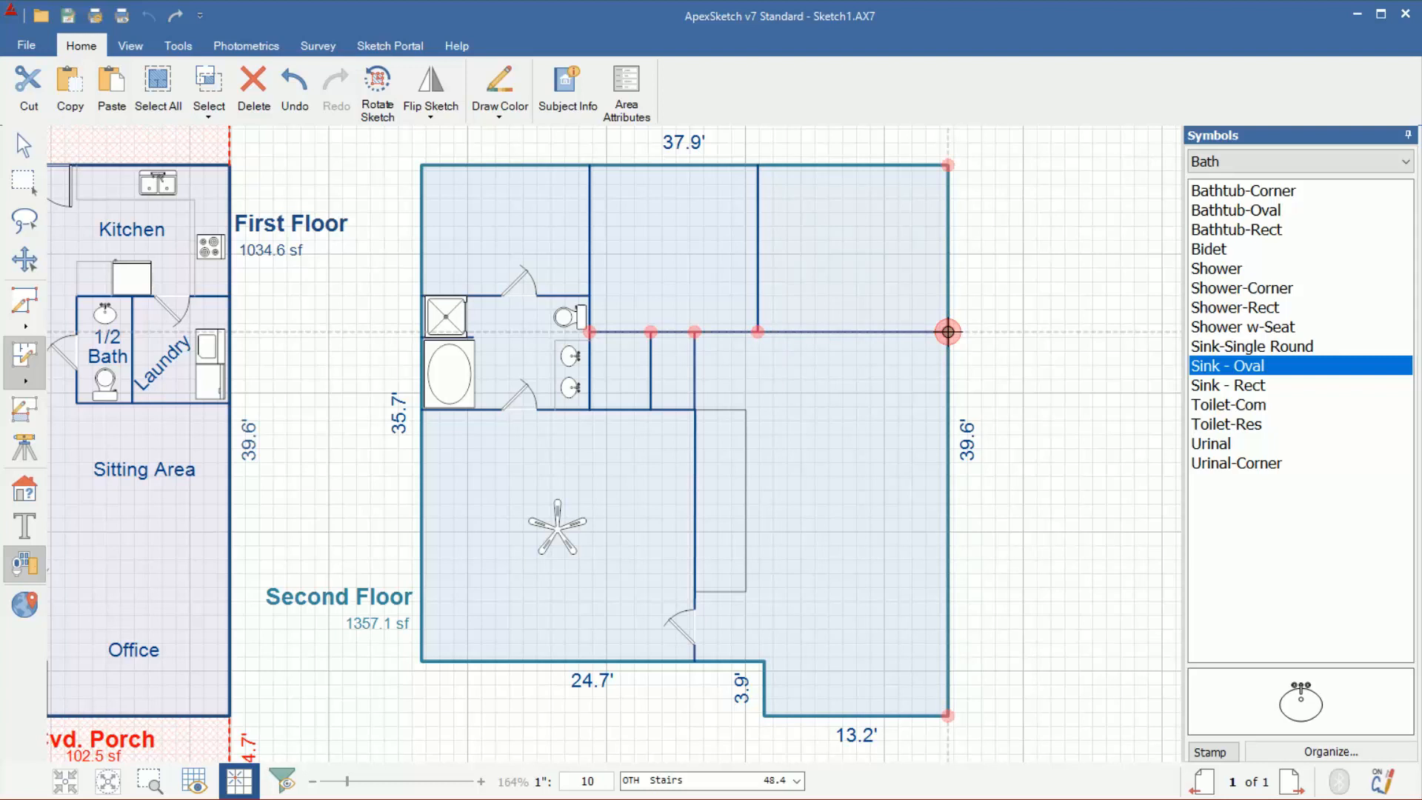
# Step: Outline a shallow closet below the upper-right room, with a 7.4 ft wall leftward from the exterior wall and a short return upward
pyautogui.write('.9')
pyautogui.press('Return')
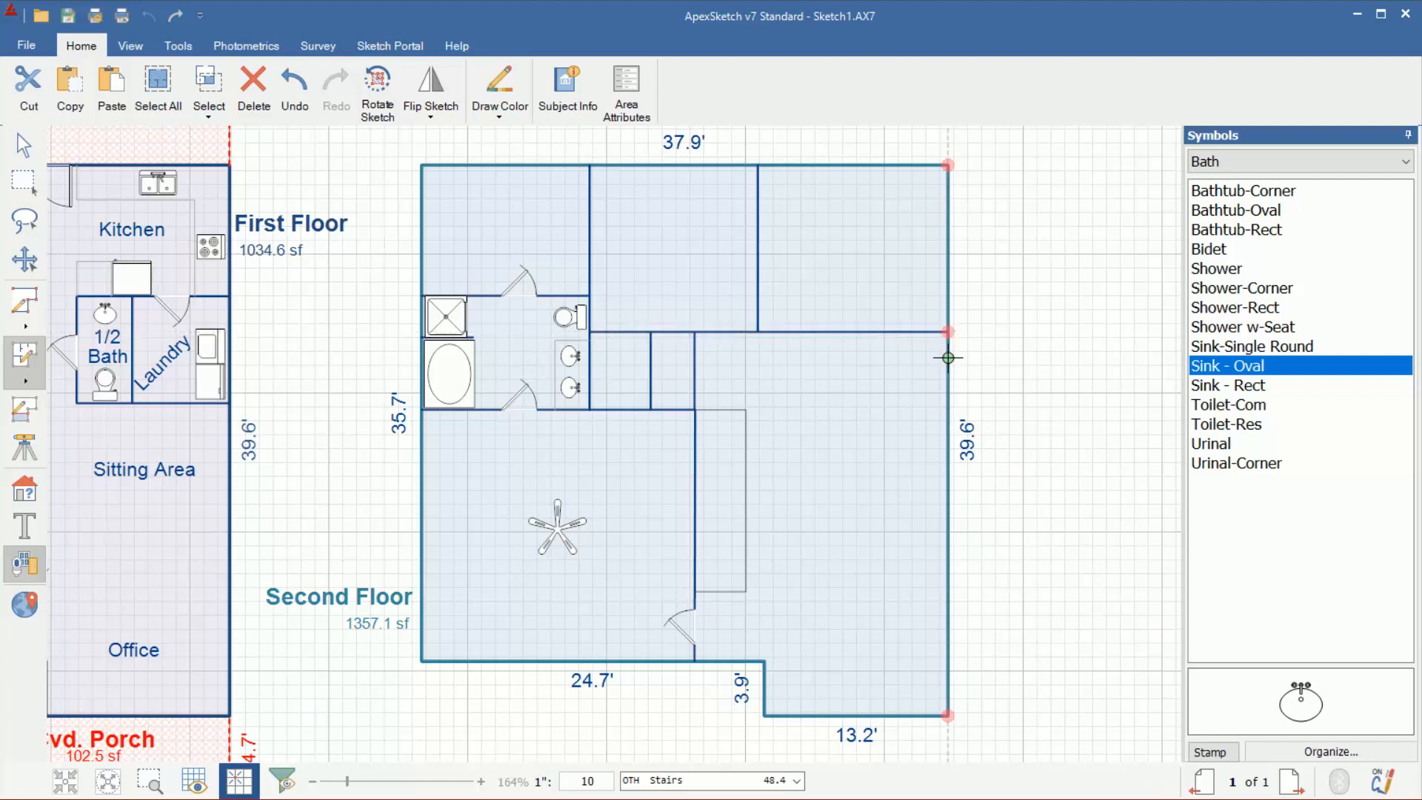
pyautogui.write('7.4')
pyautogui.press('Left')
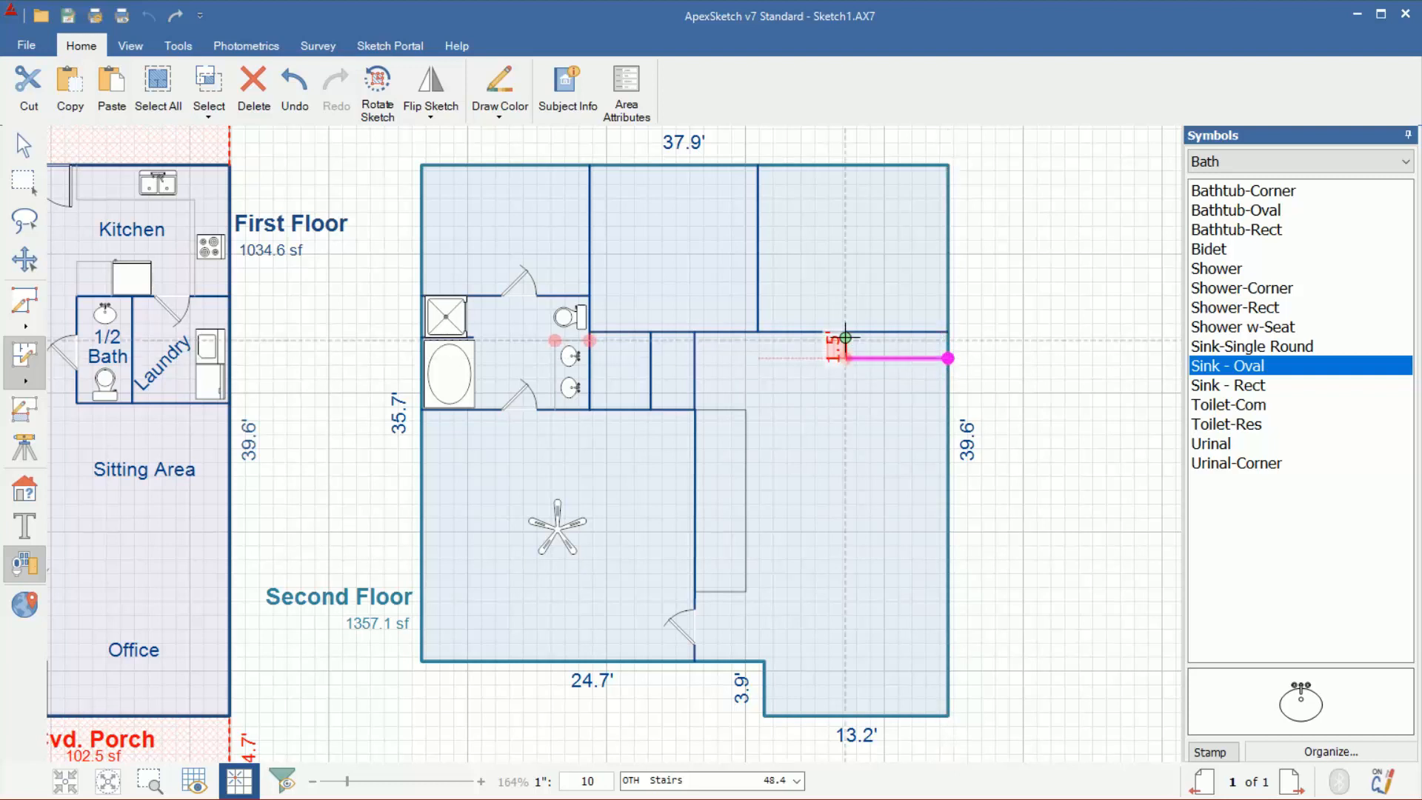
pyautogui.click(845, 331)
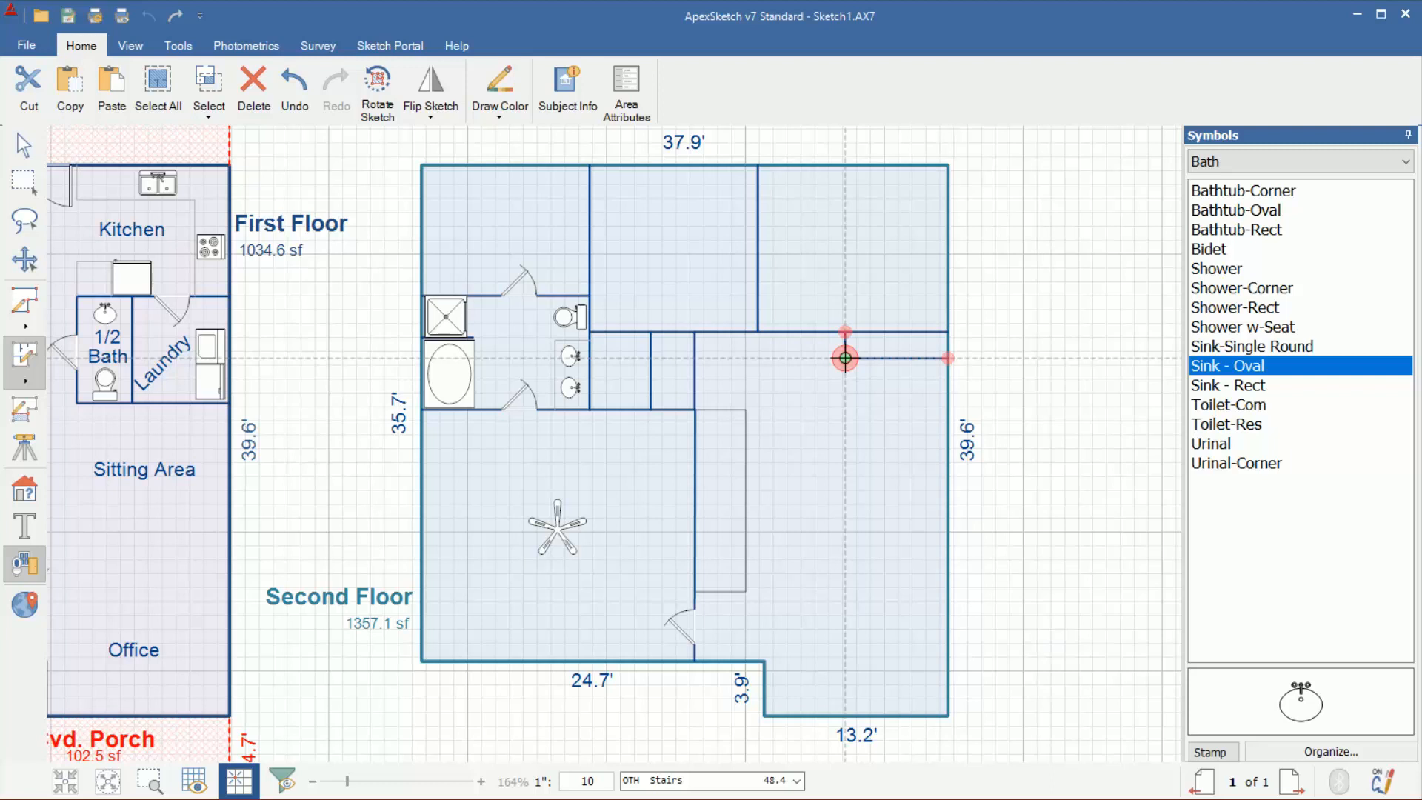
# Step: Outline a small closet beside the shallow one, with a 3.0 ft wall leftward from its corner and a return up to the horizontal wall
pyautogui.click(845, 358)
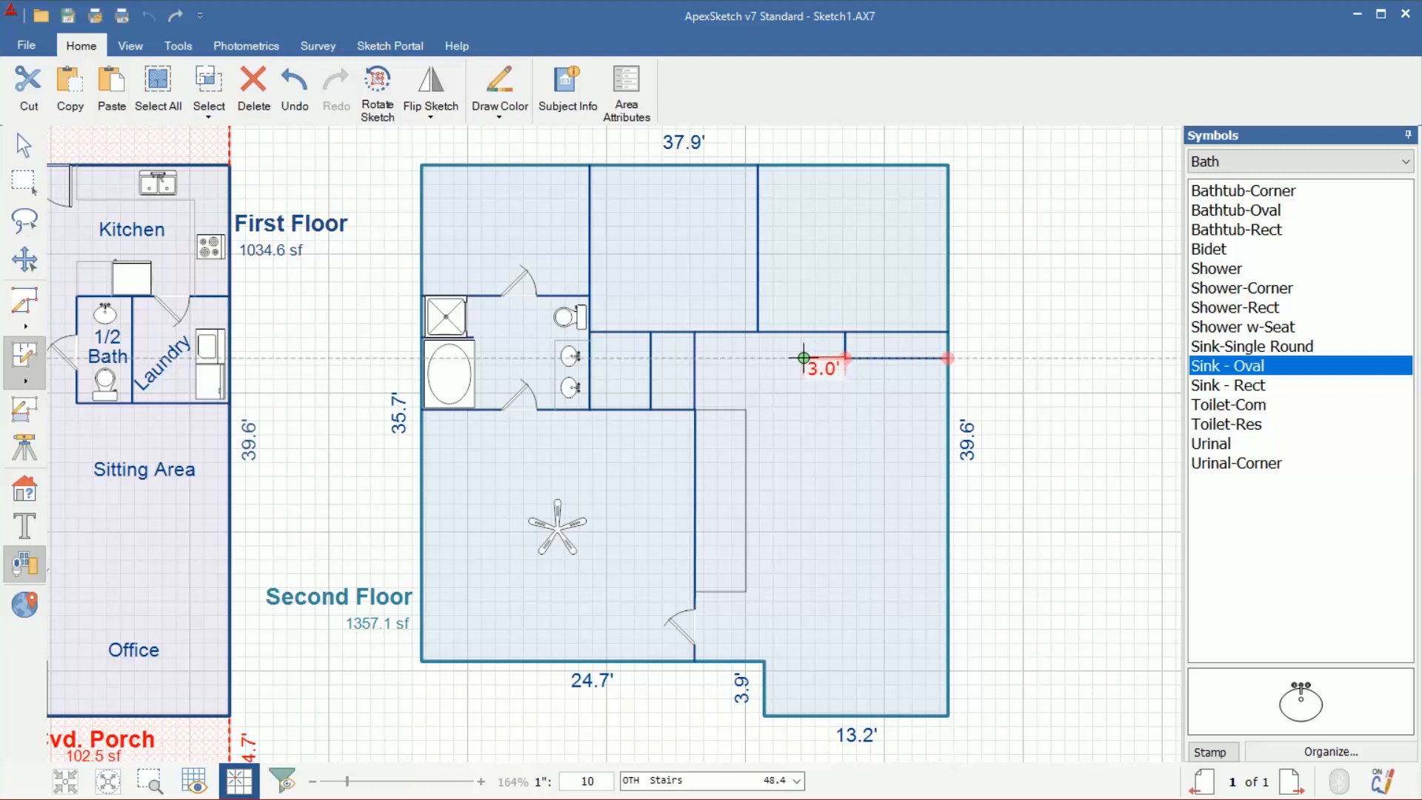
pyautogui.click(804, 358)
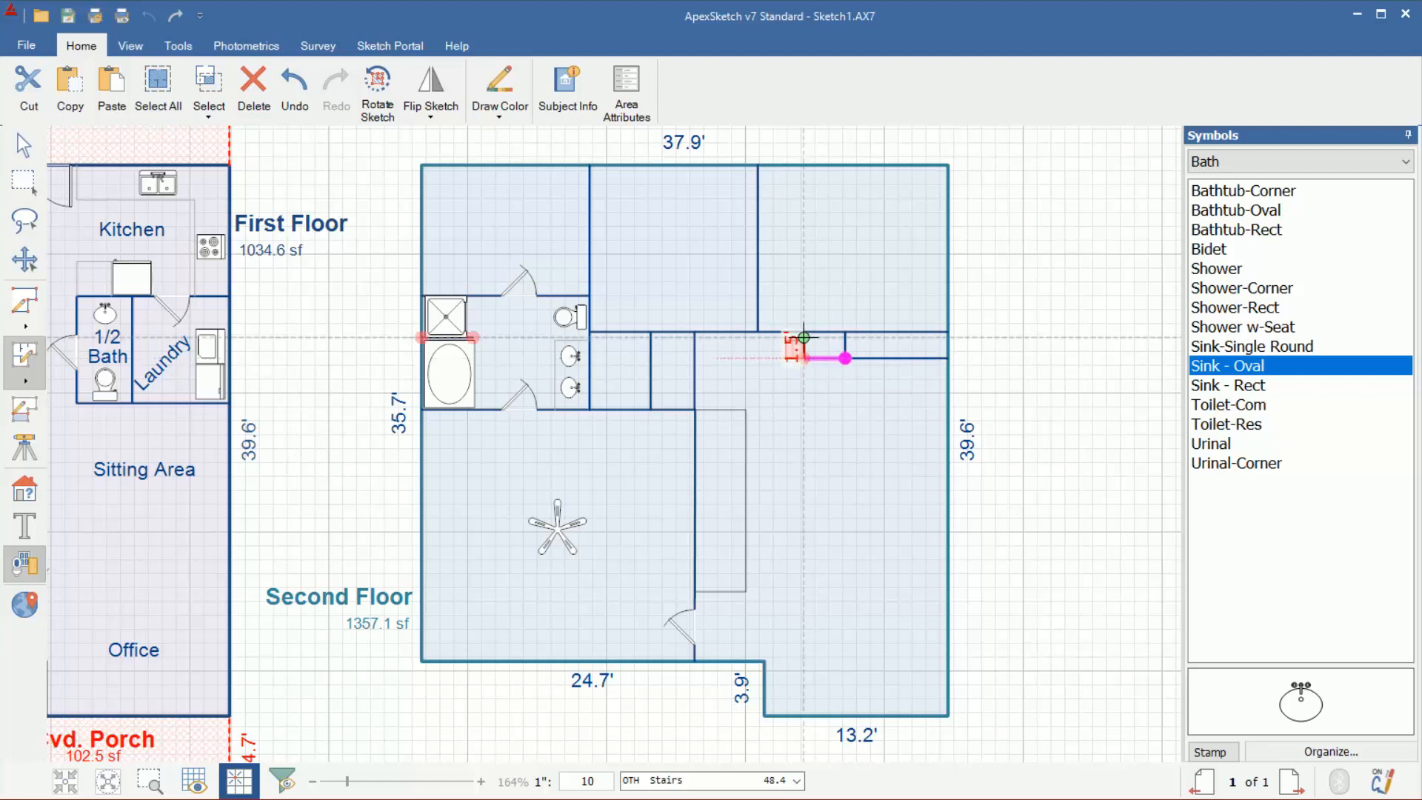
pyautogui.click(803, 331)
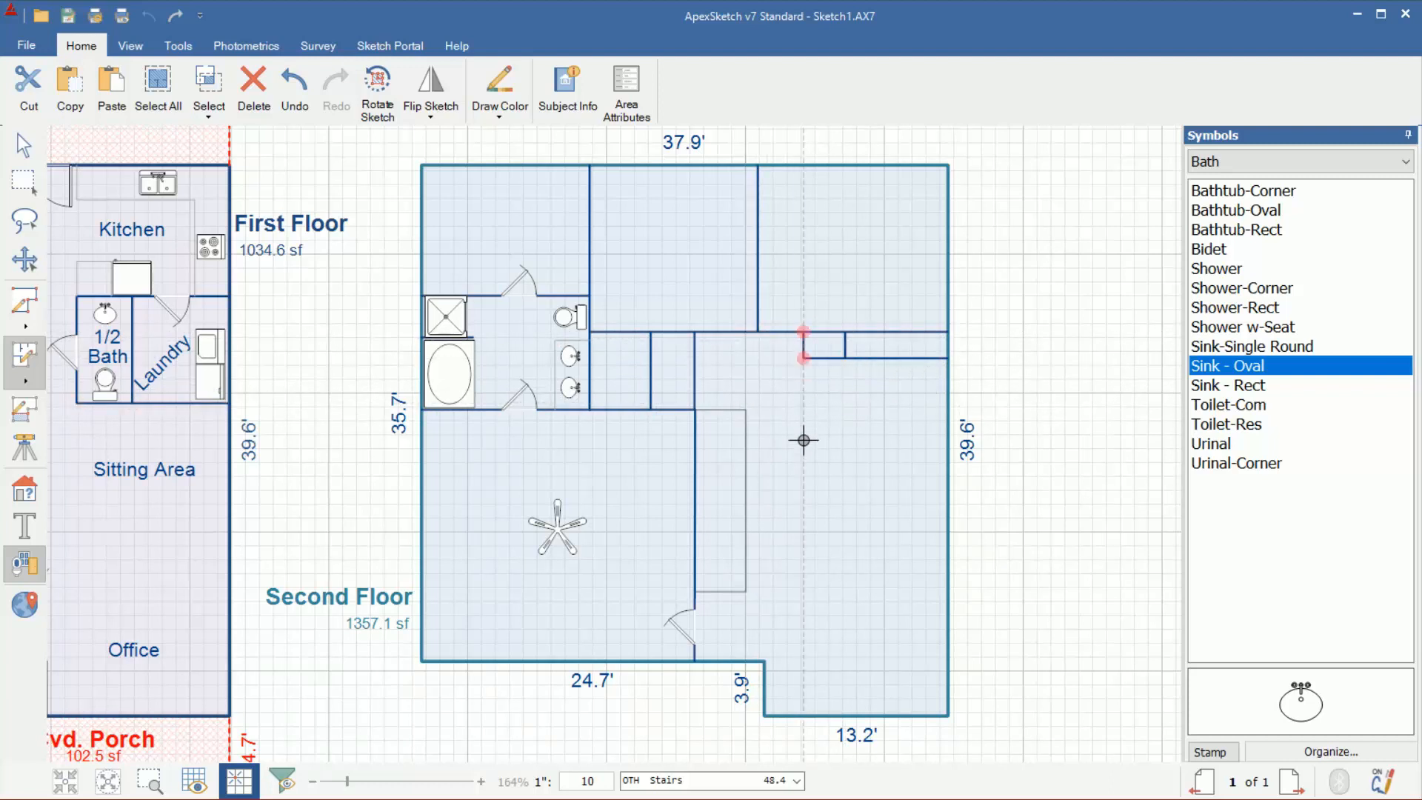
# Step: Enclose a bathroom below the closets with a 5.7 ft wall downward and a horizontal wall to the right exterior wall
pyautogui.click(803, 358)
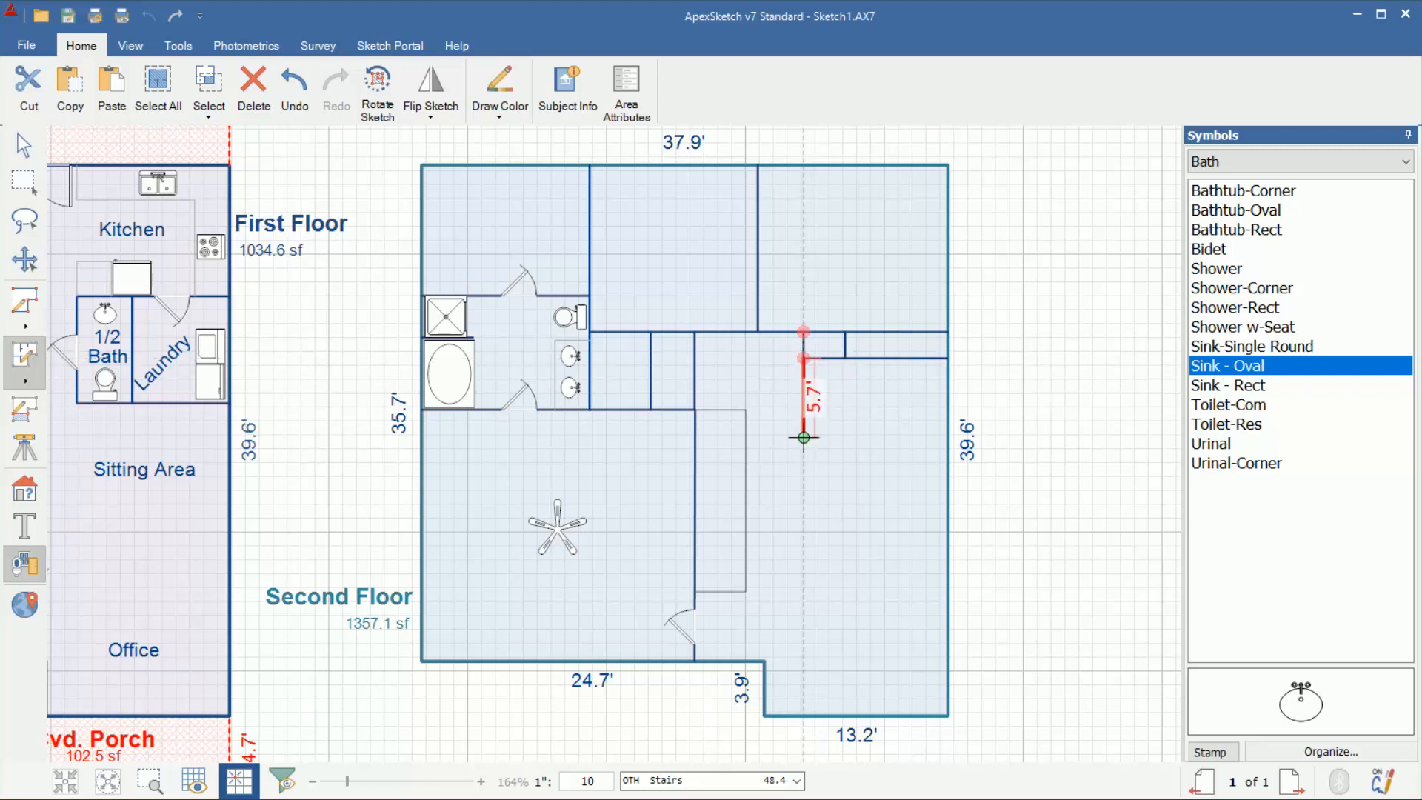
pyautogui.click(803, 437)
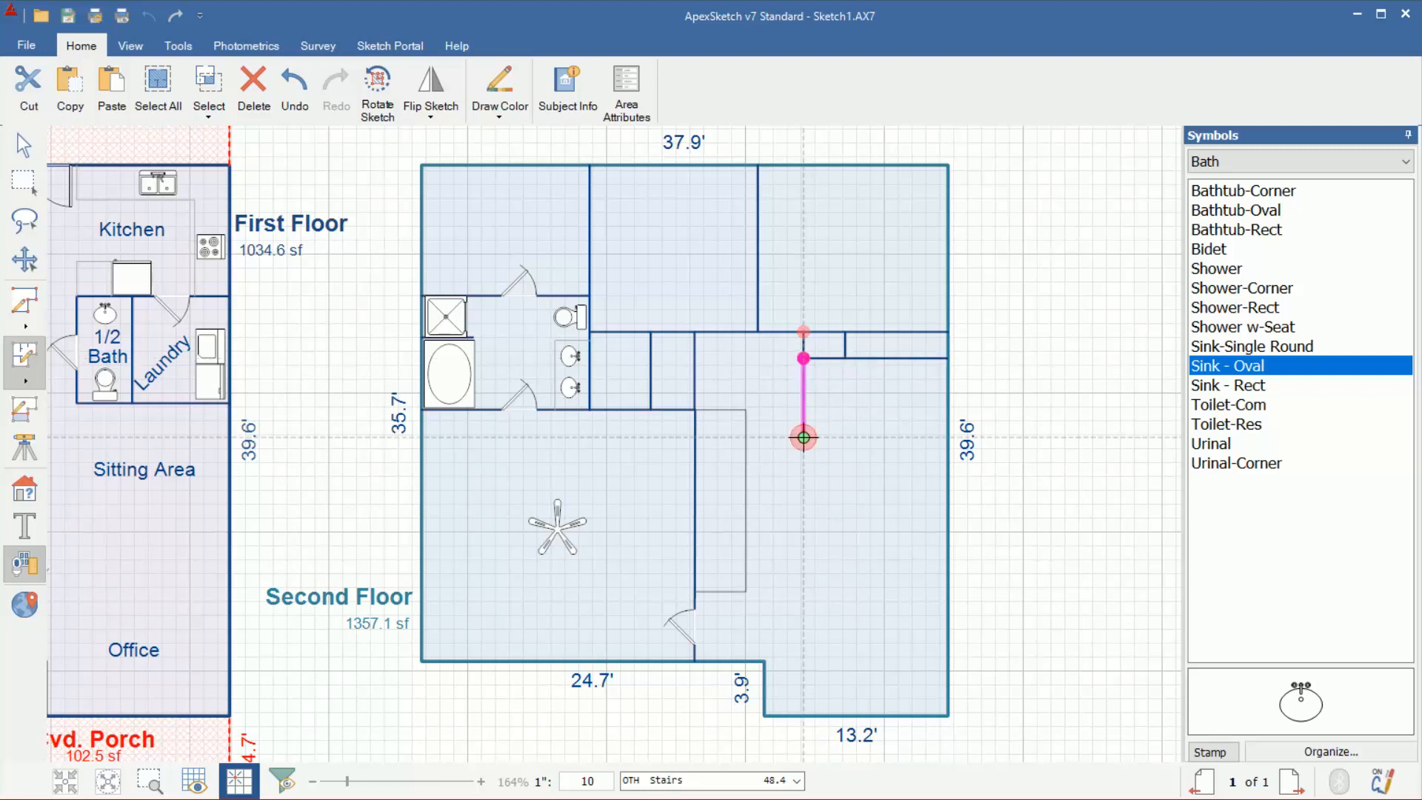
pyautogui.click(947, 437)
pyautogui.rightClick(947, 438)
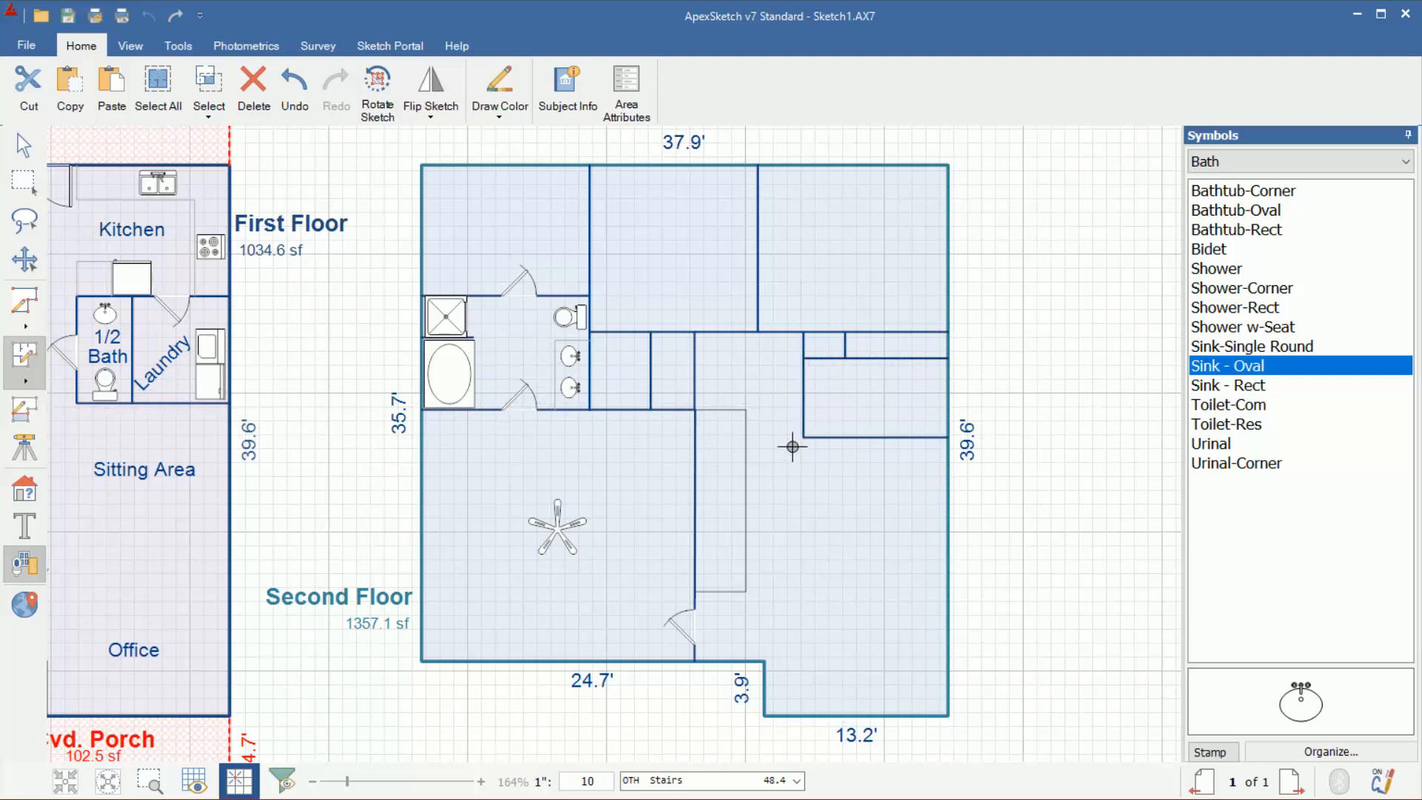
# Step: Outline a small vanity counter, 2.6 ft wide, in the new bathroom's lower-left corner
pyautogui.click(803, 402)
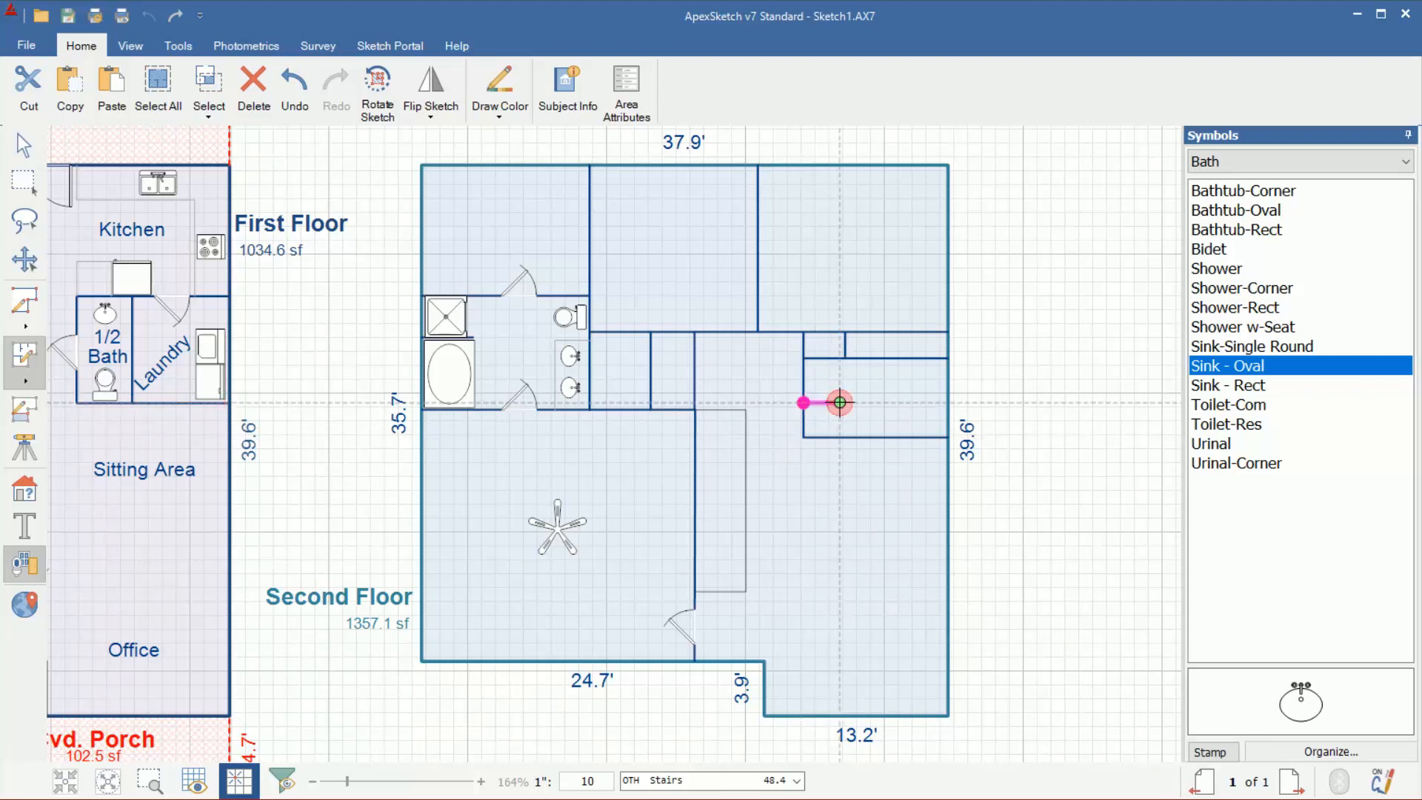
pyautogui.click(839, 403)
pyautogui.click(839, 437)
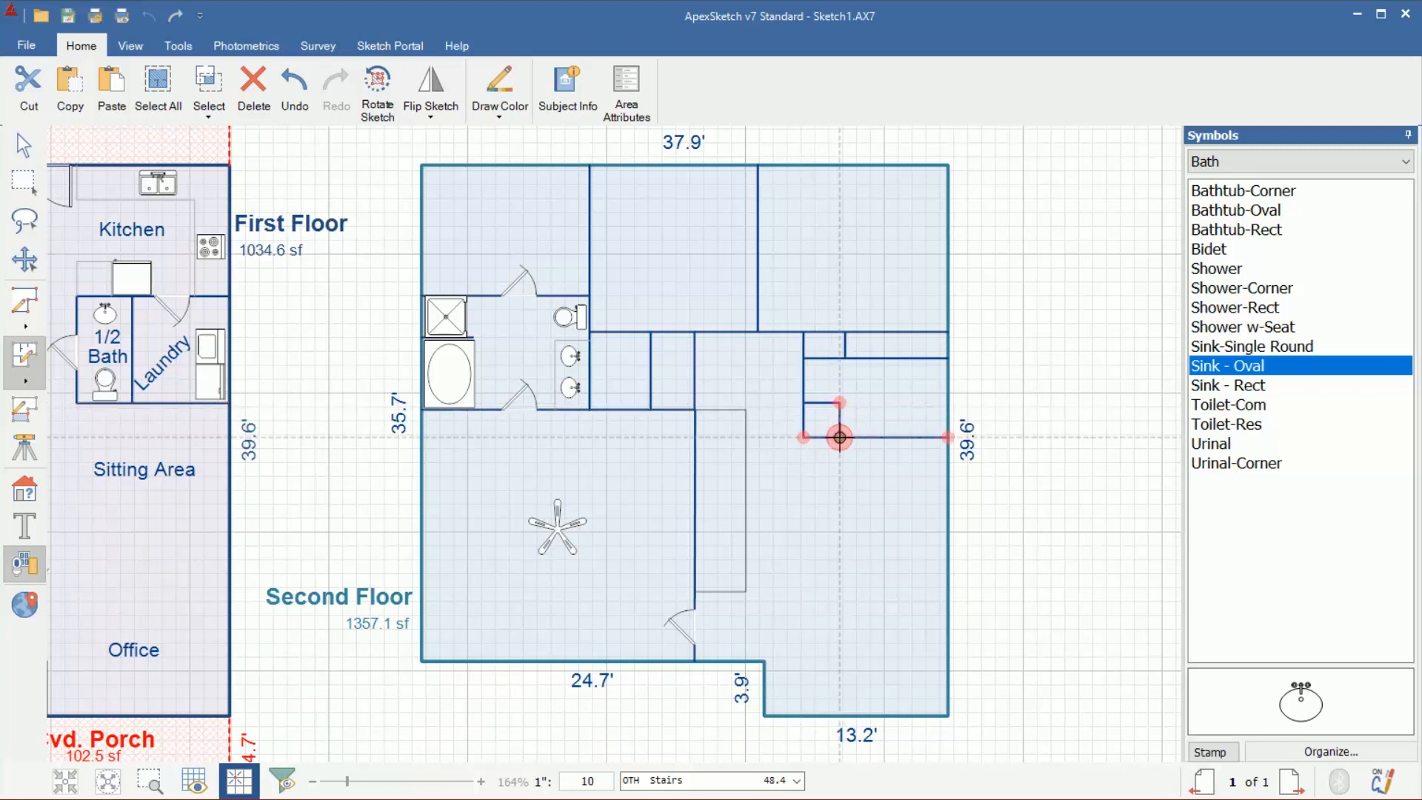
# Step: Restyle the vanity counter's two outline lines as thin gray lines
pyautogui.click(23, 144)
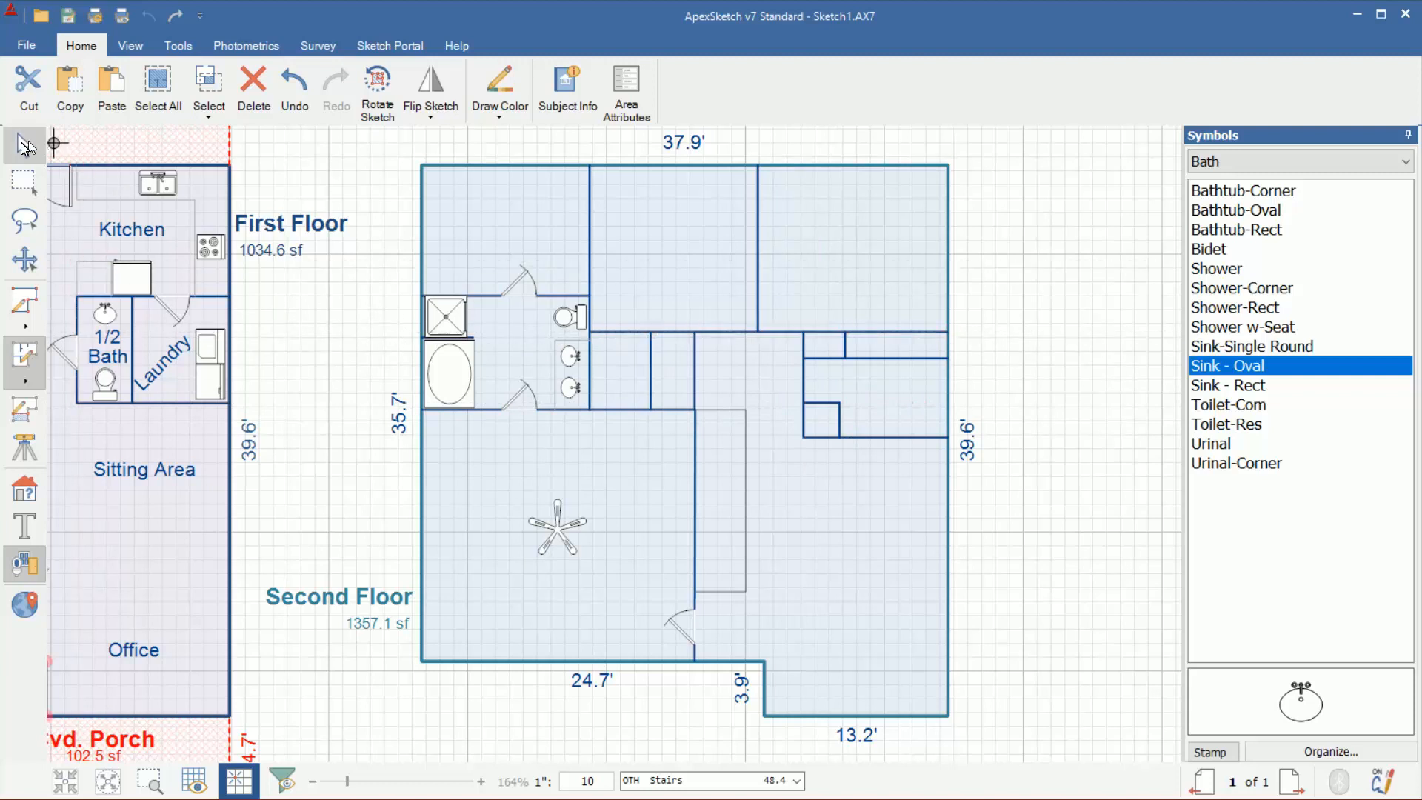
pyautogui.click(823, 406)
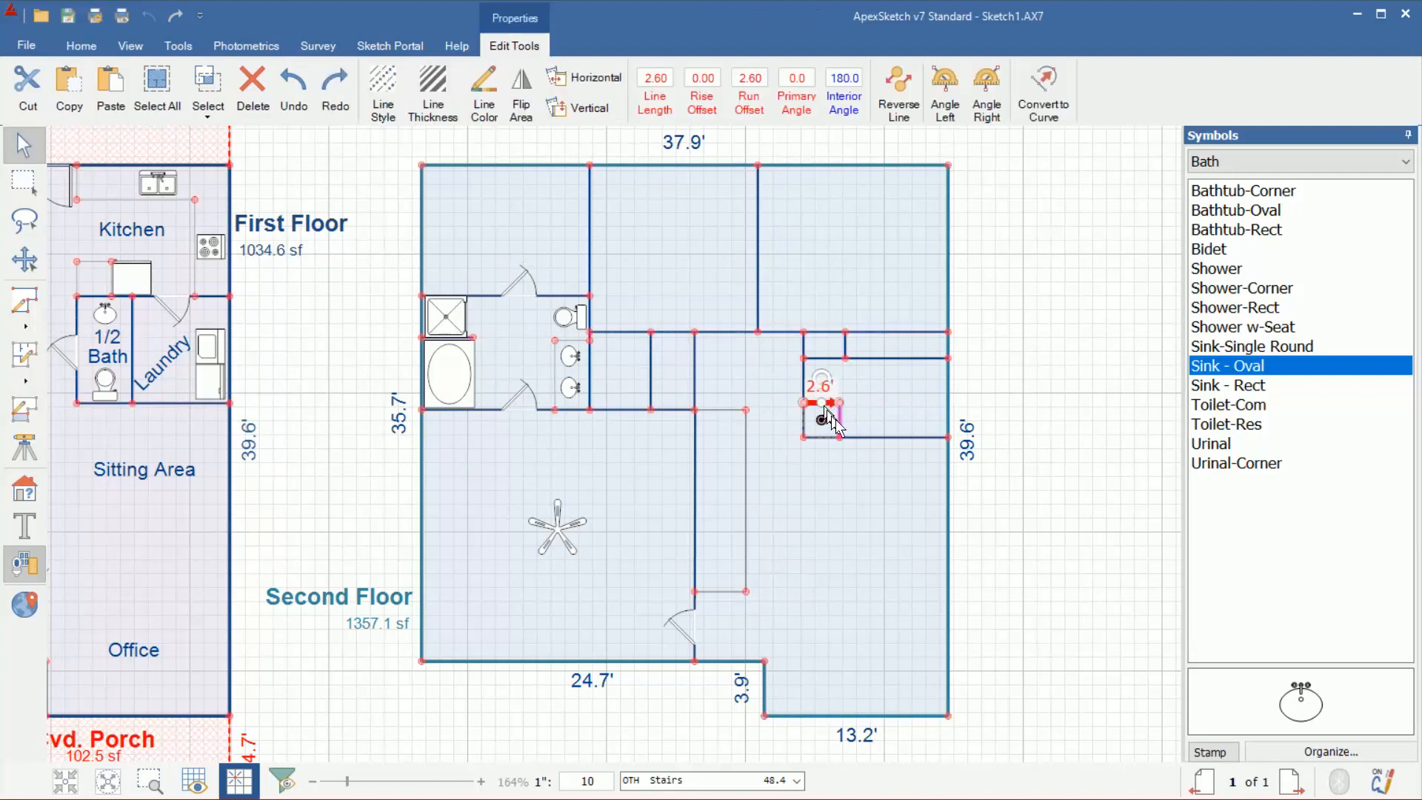
pyautogui.keyDown('ctrl'); pyautogui.click(841, 422); pyautogui.keyUp('ctrl')
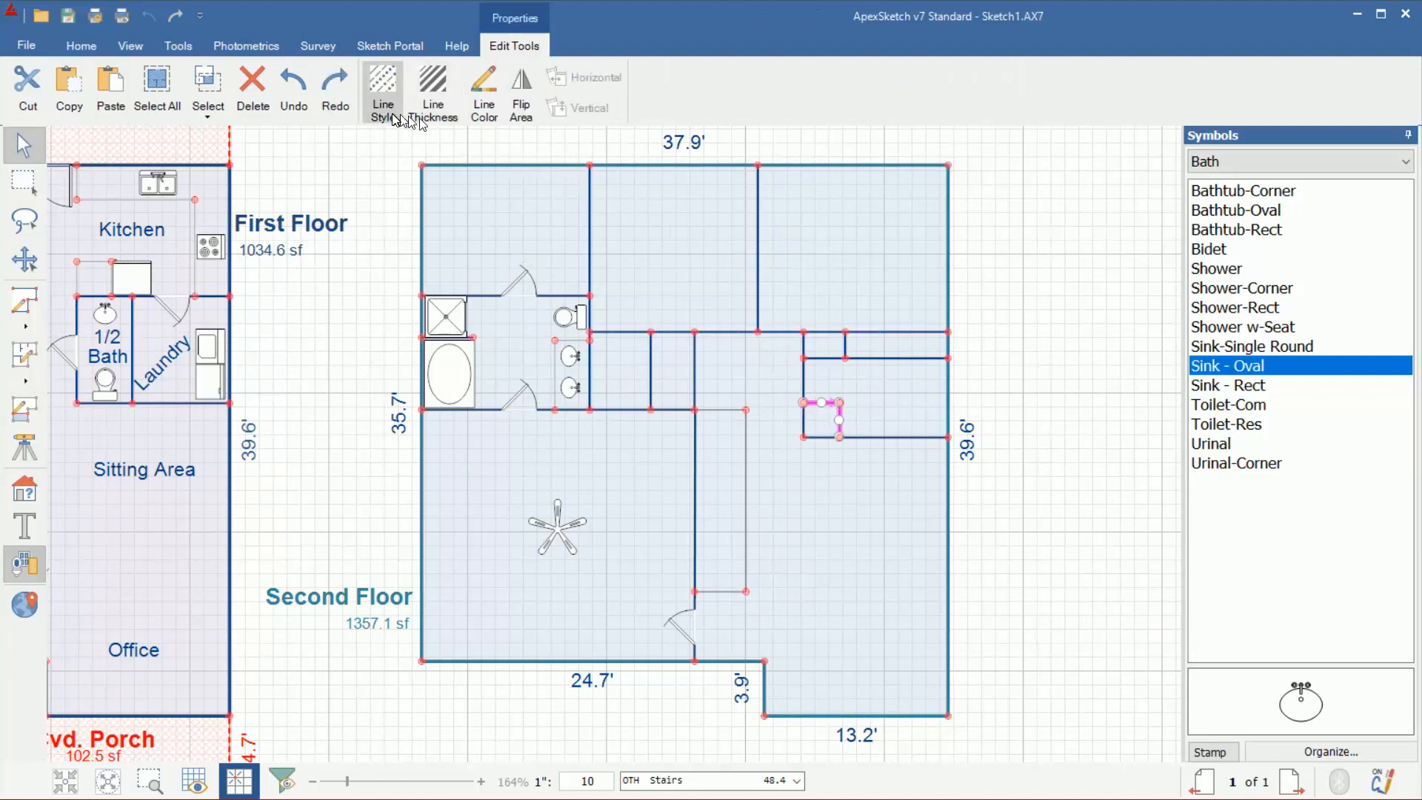
pyautogui.click(432, 93)
pyautogui.click(485, 92)
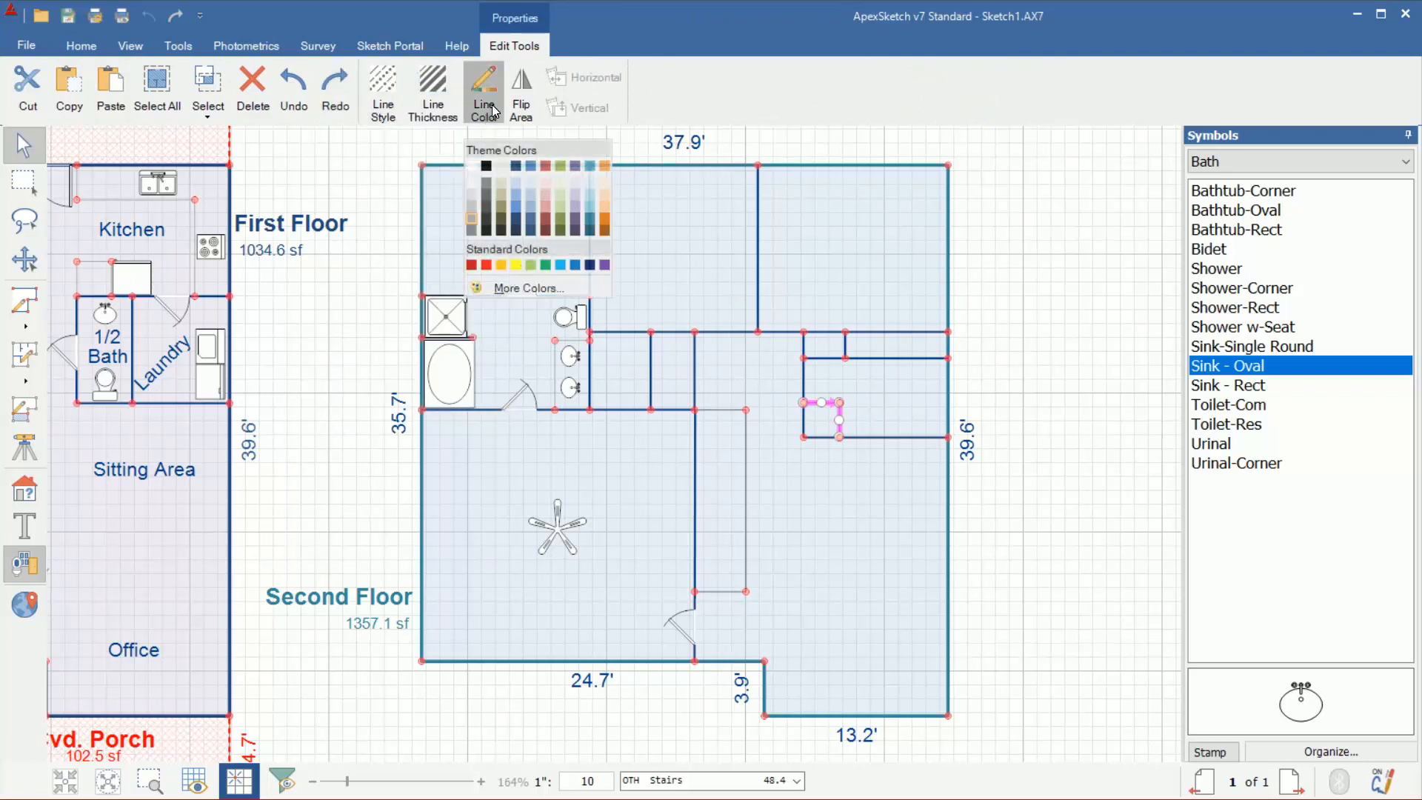
pyautogui.click(487, 207)
pyautogui.click(1056, 527)
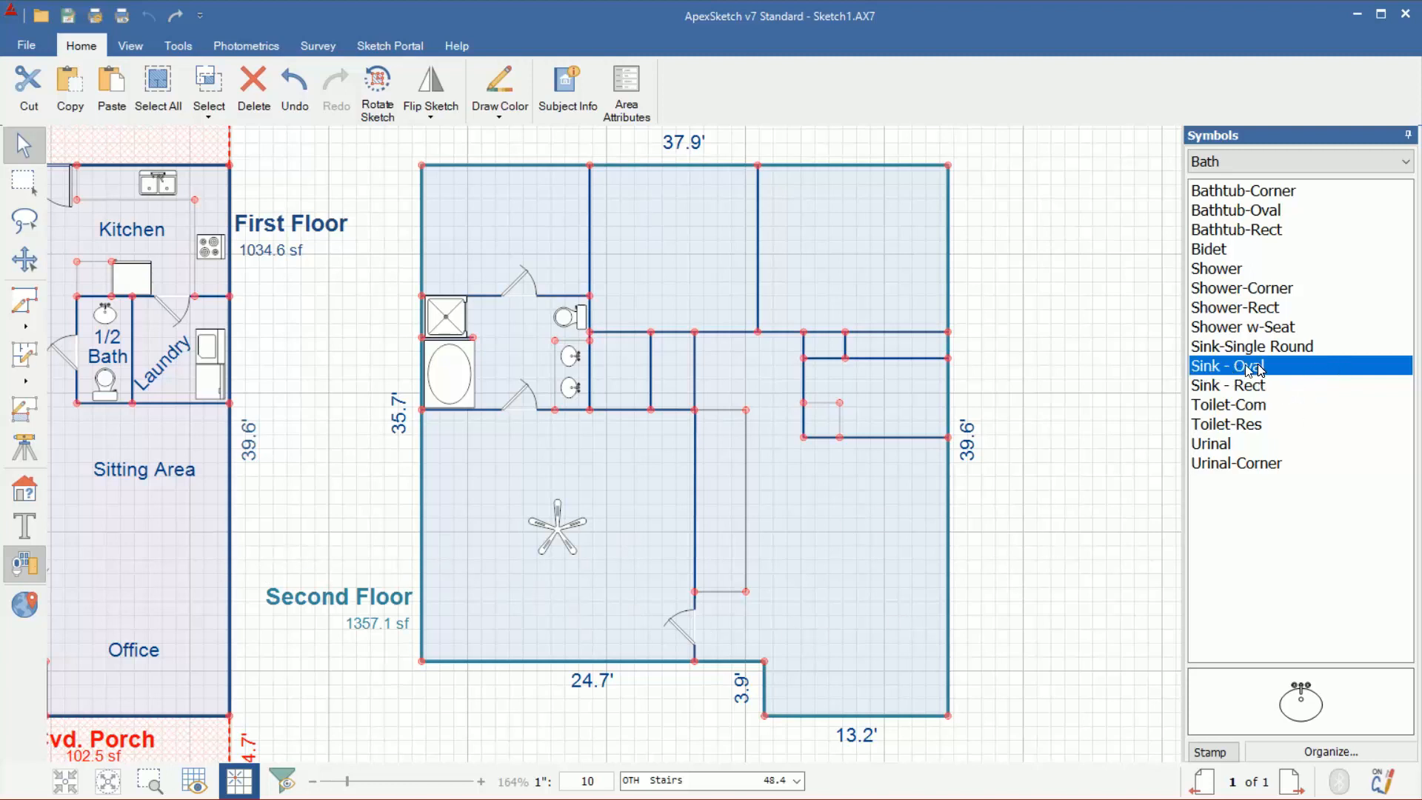
# Step: Place a copy of the left bathroom's oval sink on the new vanity and rotate its faucet toward the bathroom's lower wall
pyautogui.click(571, 363)
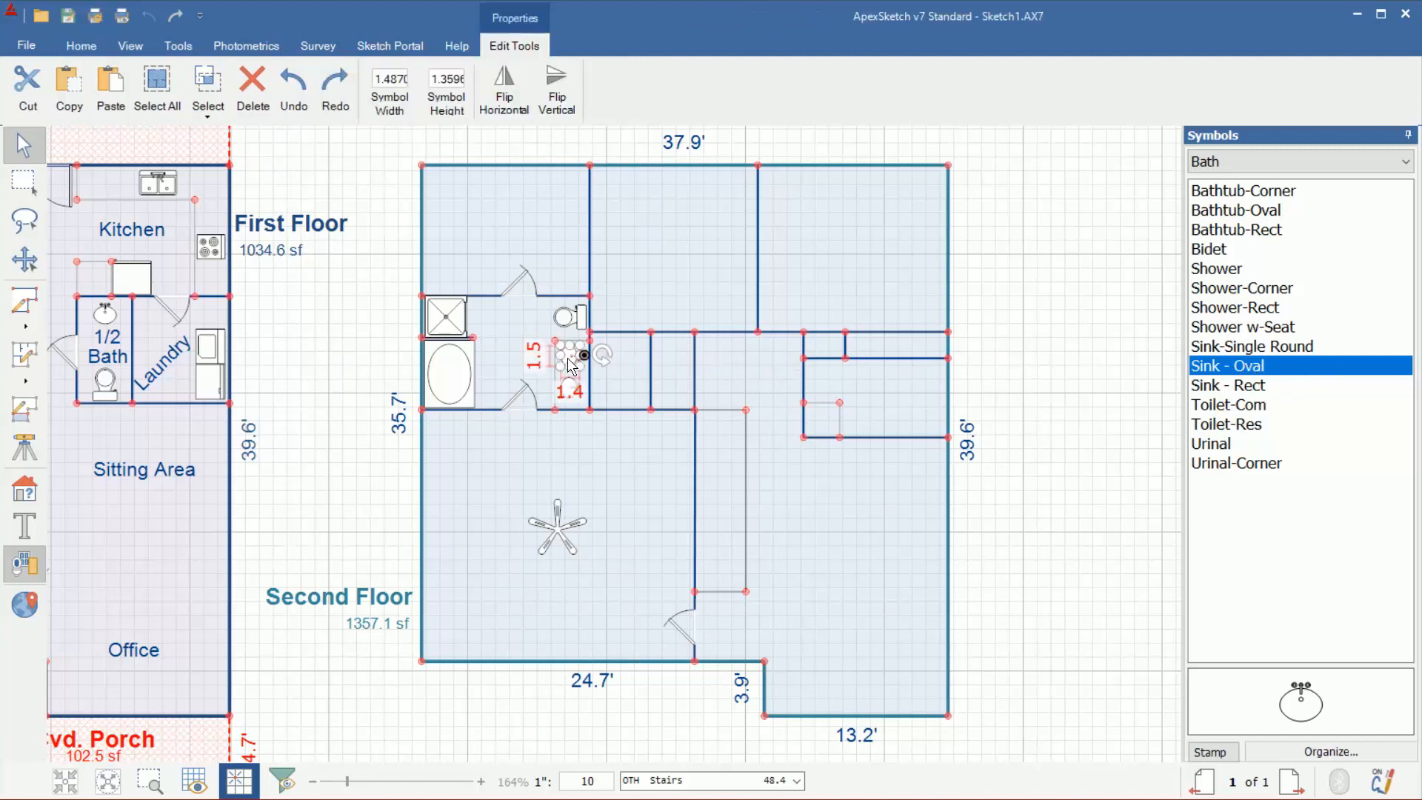
pyautogui.click(825, 420)
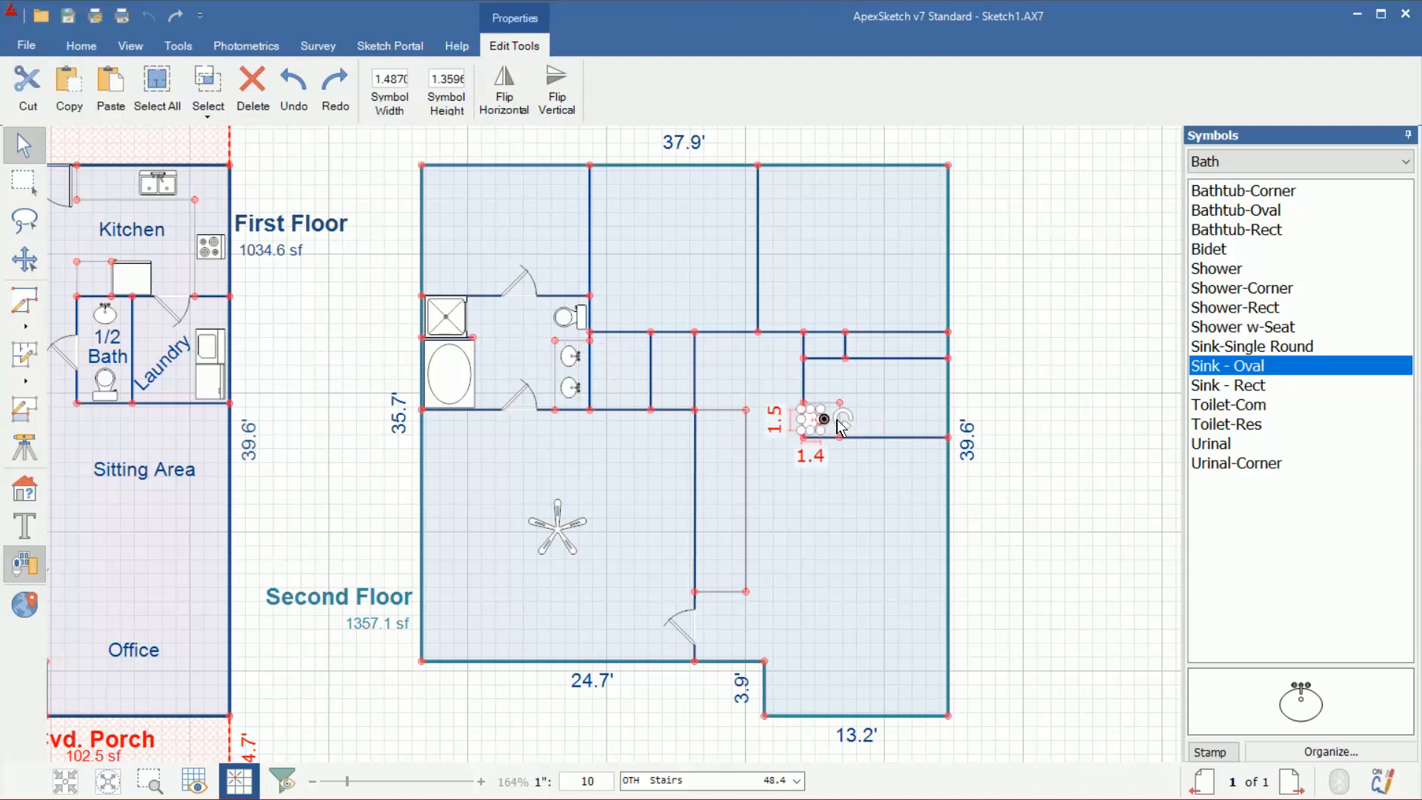
pyautogui.moveTo(845, 428); pyautogui.dragTo(824, 437)
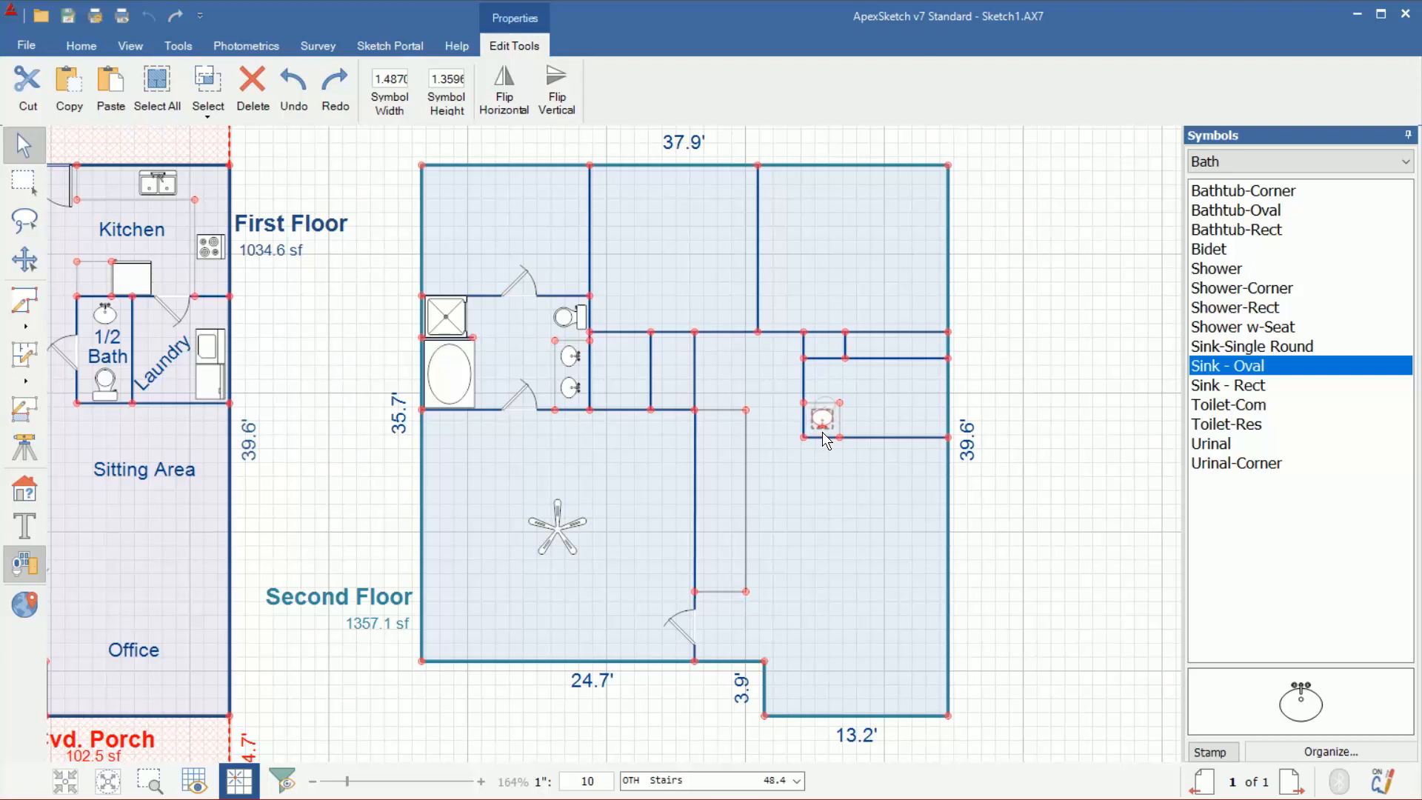
pyautogui.click(1057, 486)
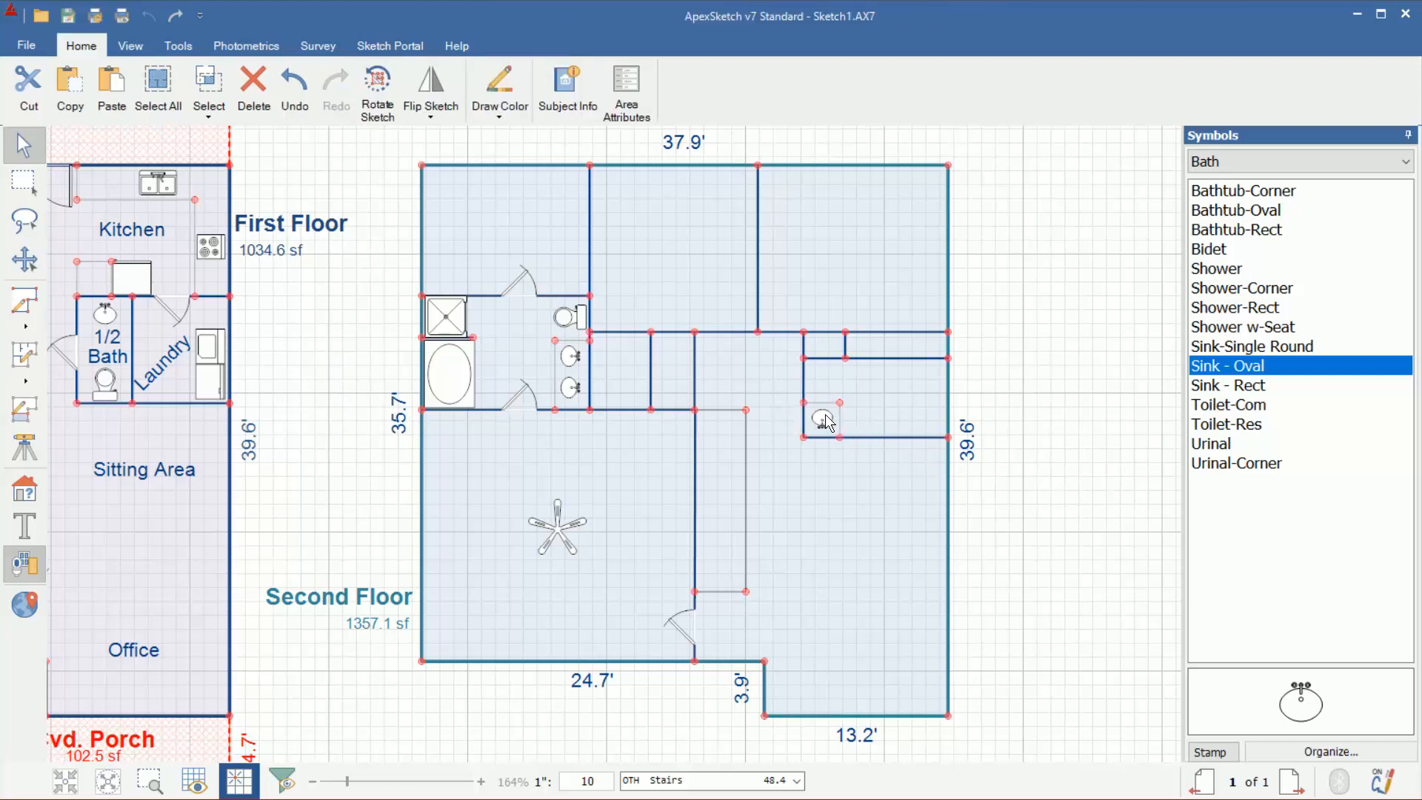
# Step: Add a Toilet-Res symbol beside the vanity, rotated so its tank sits against the bathroom's lower wall
pyautogui.click(1240, 423)
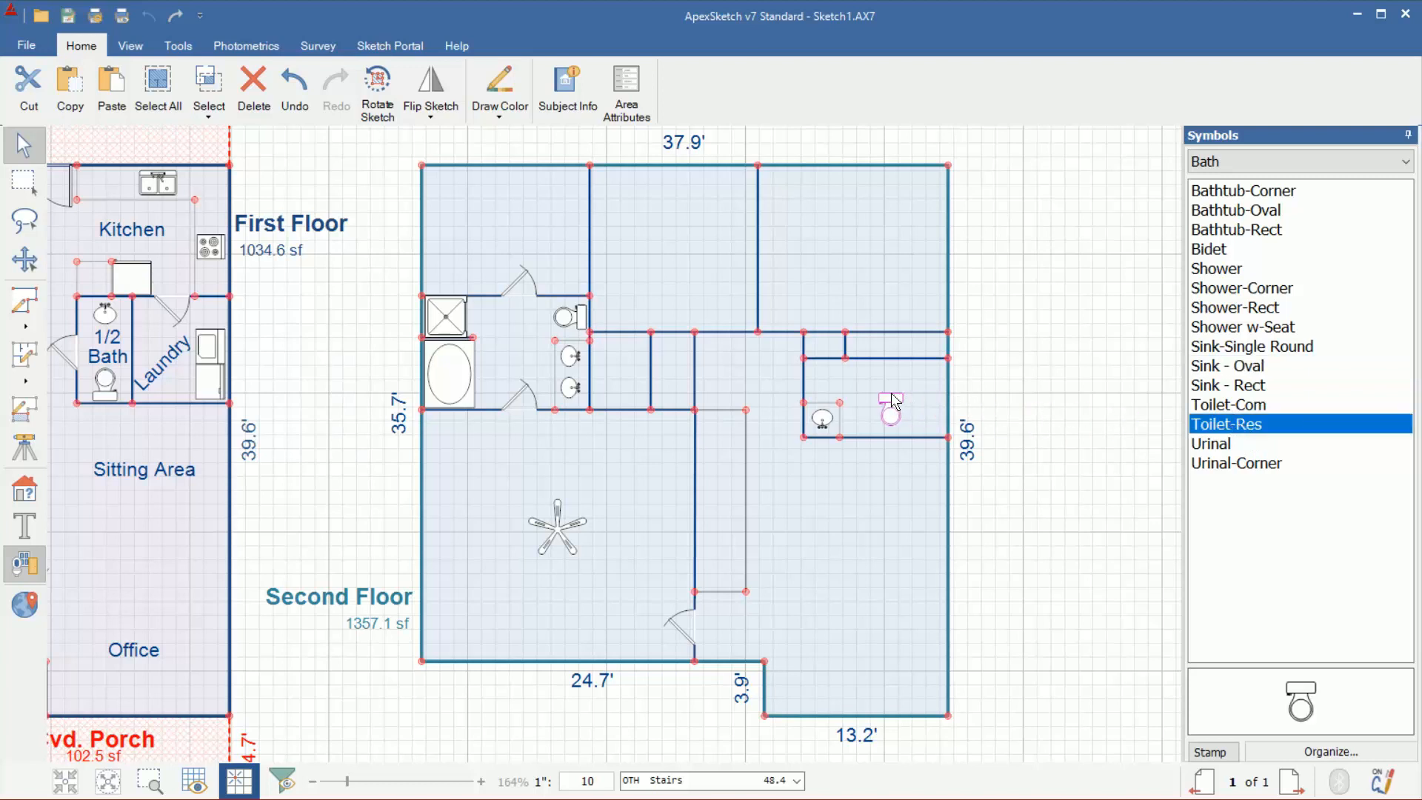
pyautogui.click(885, 403)
pyautogui.moveTo(919, 390); pyautogui.dragTo(891, 454)
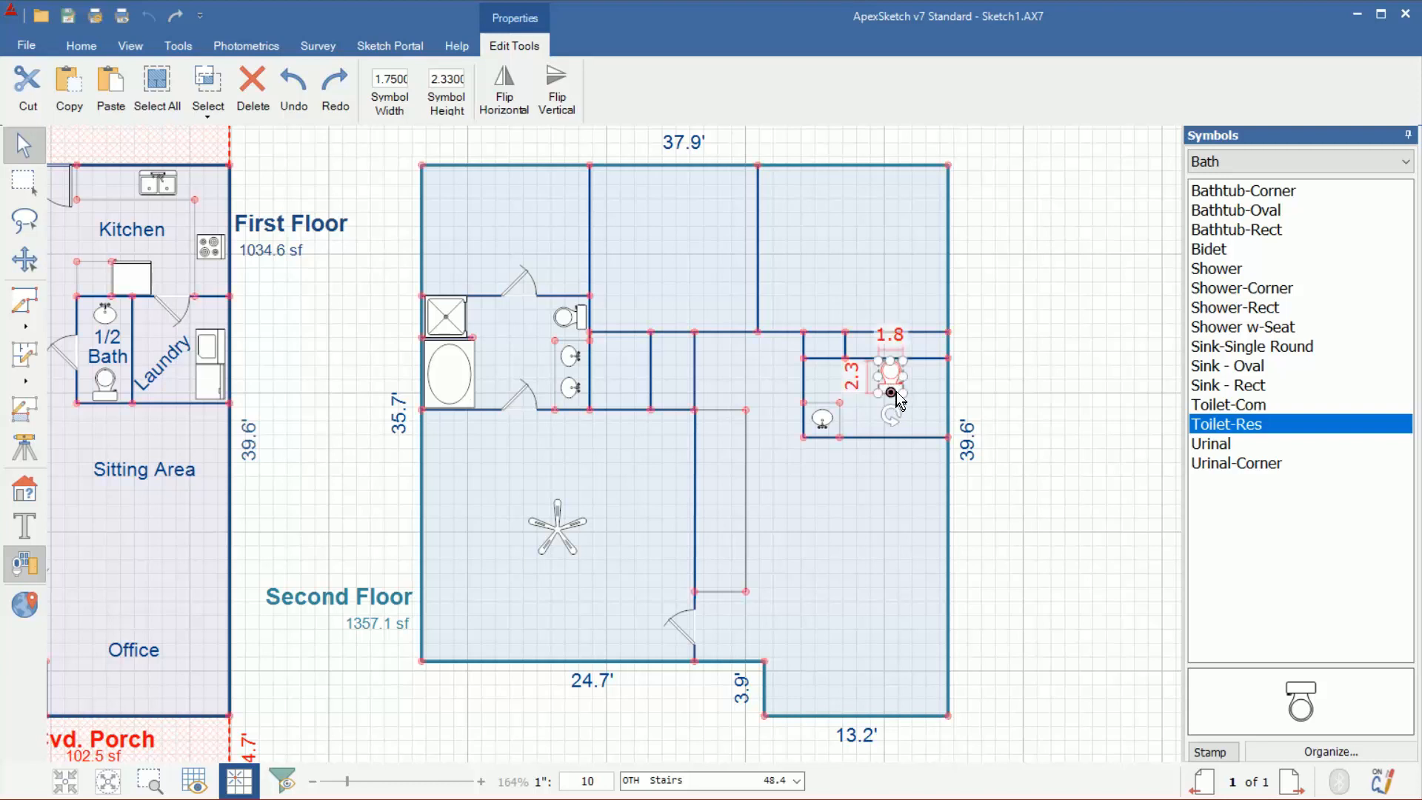
pyautogui.moveTo(889, 393); pyautogui.dragTo(877, 432)
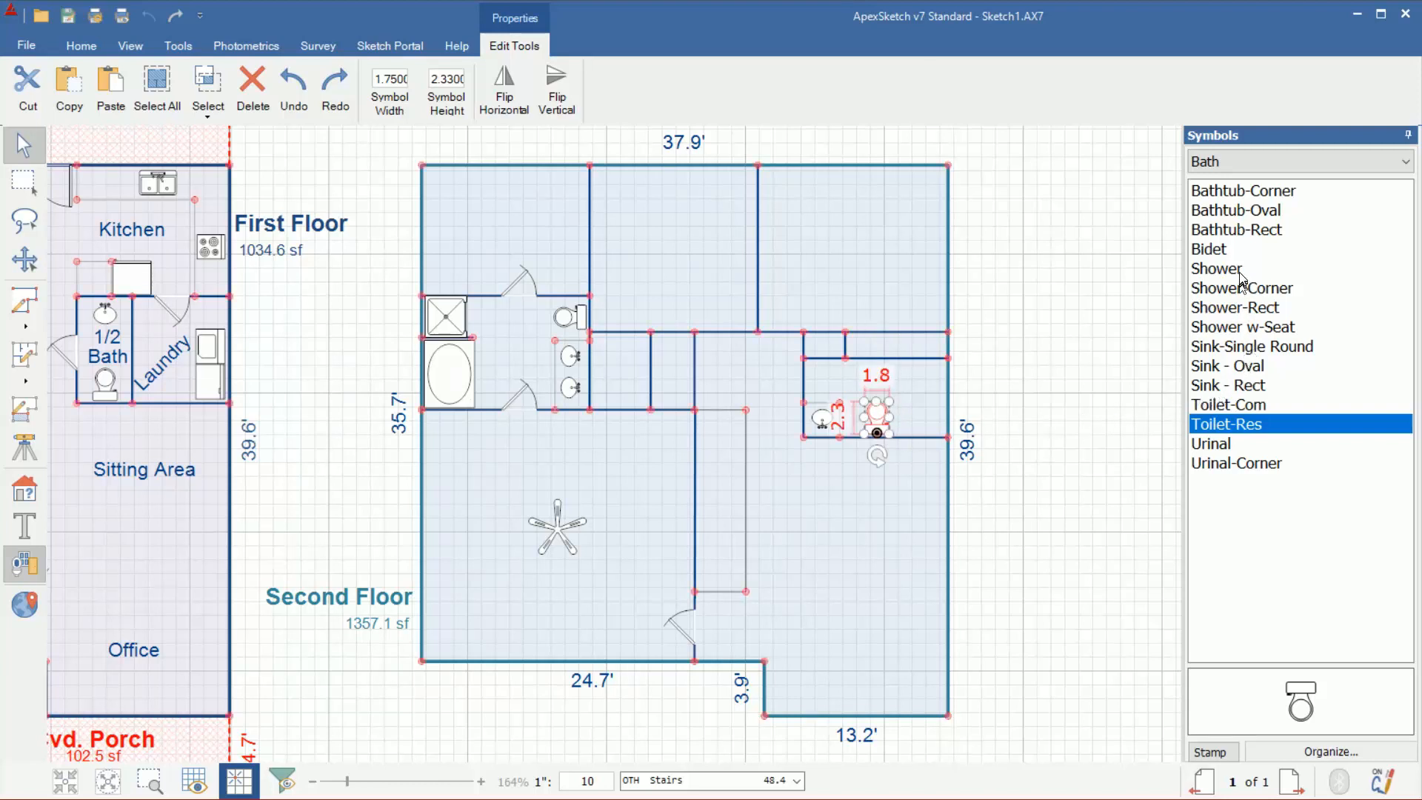
# Step: Add a Bathtub-Rect symbol to the new bathroom, rotated vertically and set against the right exterior wall
pyautogui.click(1241, 231)
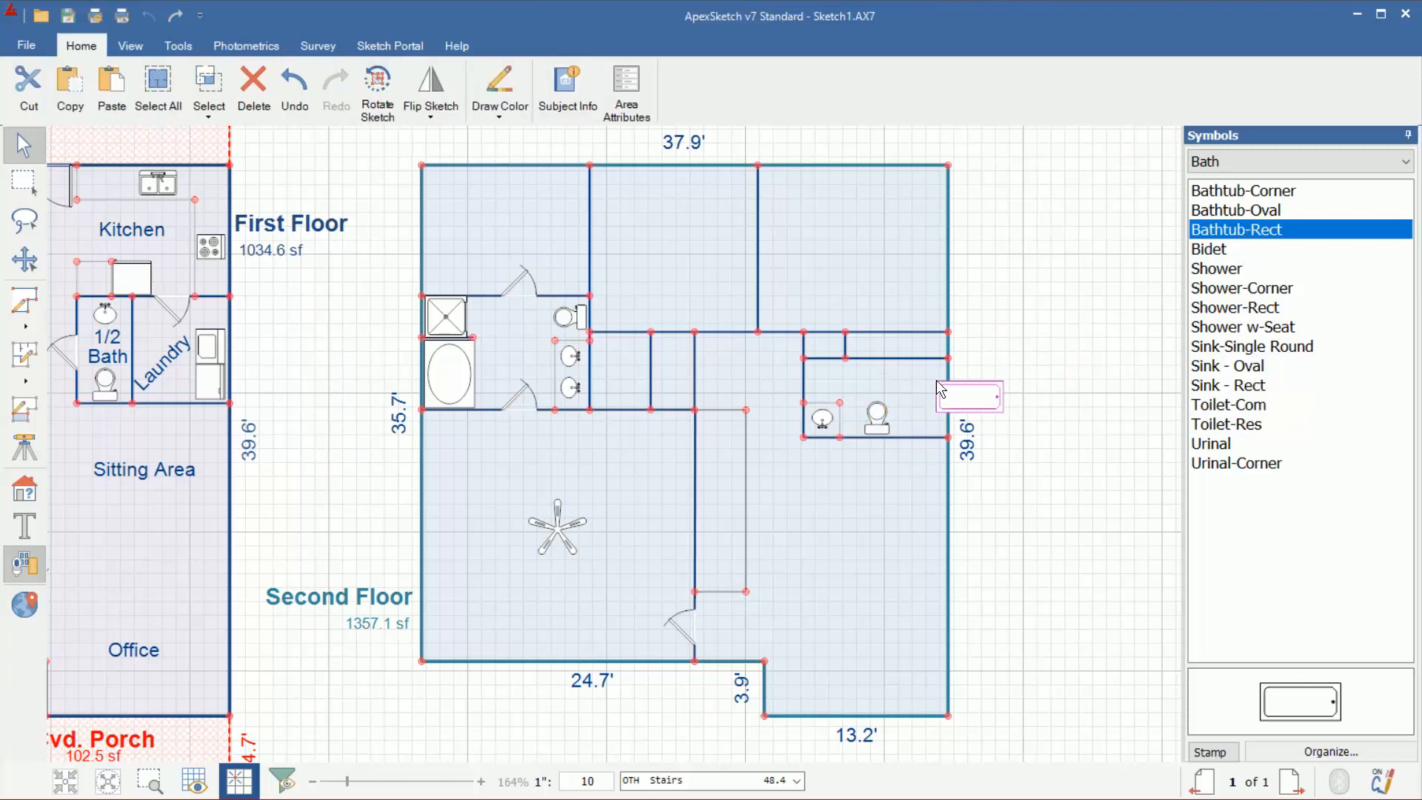
pyautogui.click(992, 378)
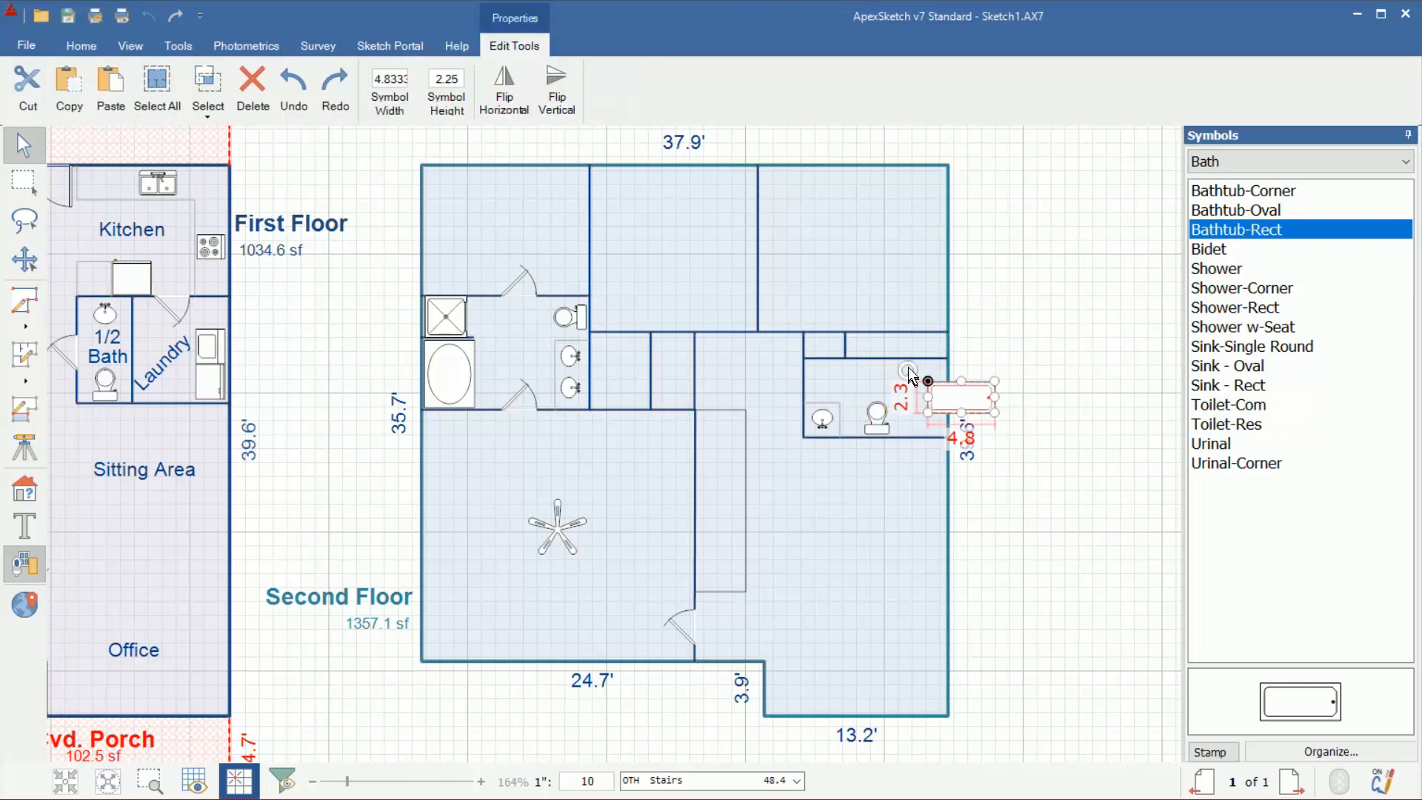
pyautogui.moveTo(907, 366); pyautogui.dragTo(943, 358)
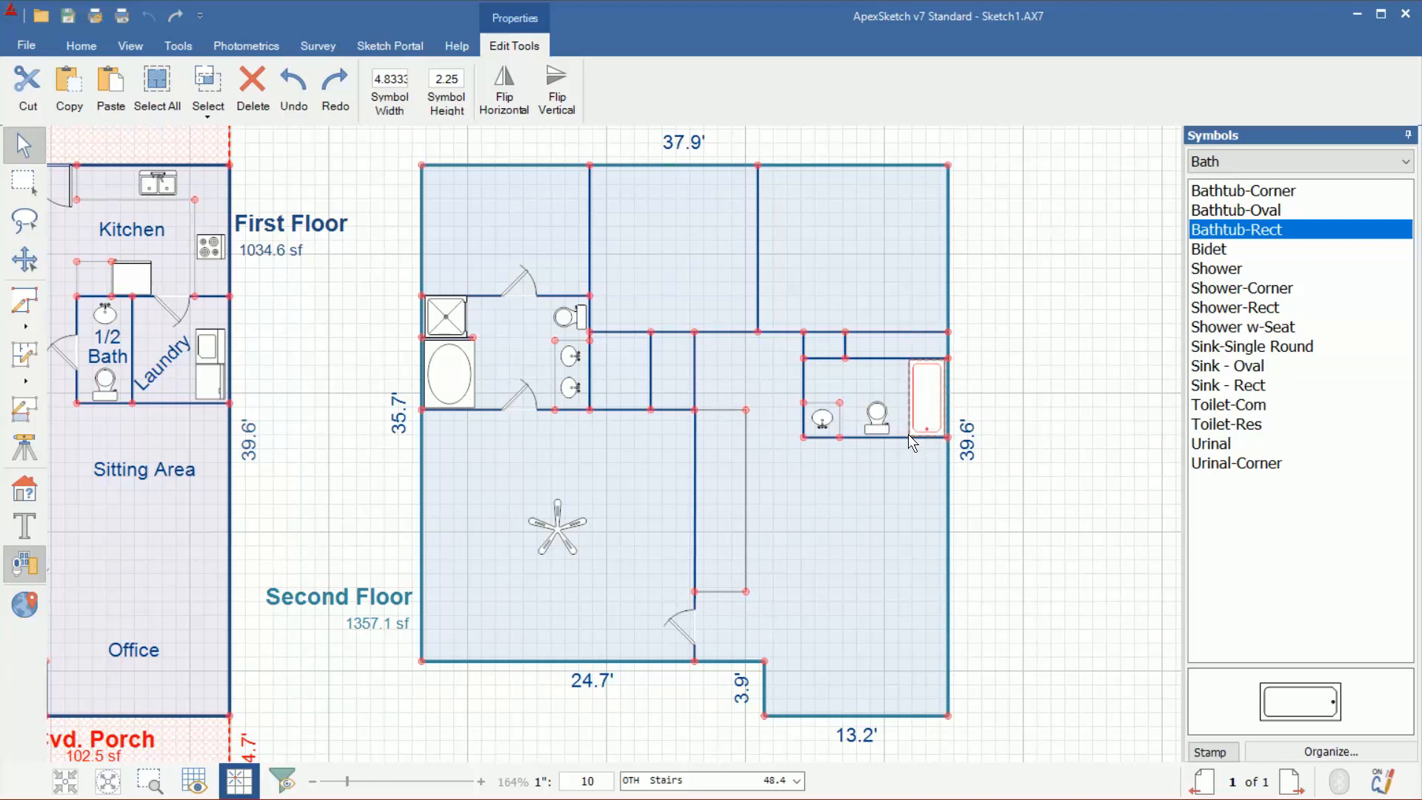
pyautogui.click(1068, 389)
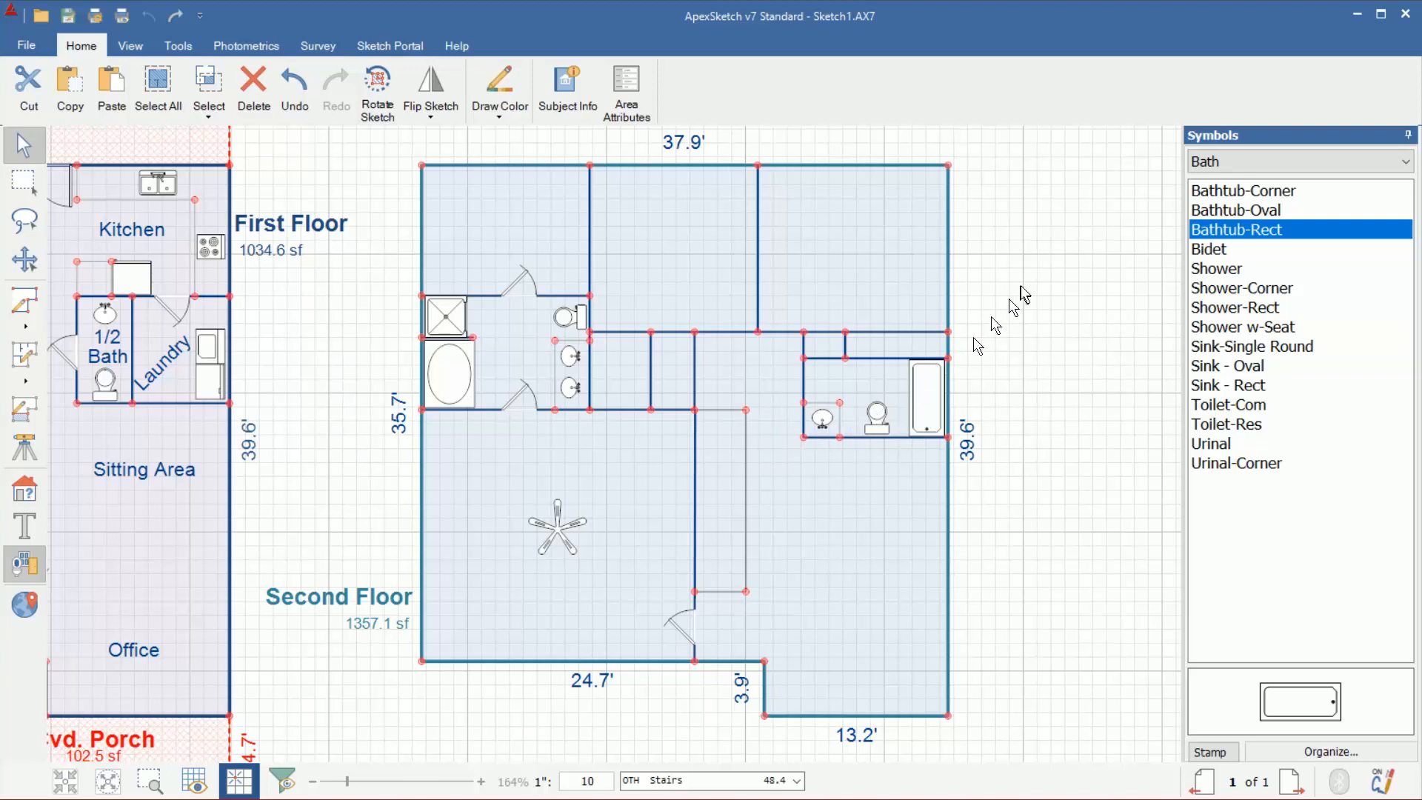
# Step: Place an Interior 45 Degree door on the new bathroom's left wall above the vanity, swinging into the bathroom
pyautogui.click(1195, 166)
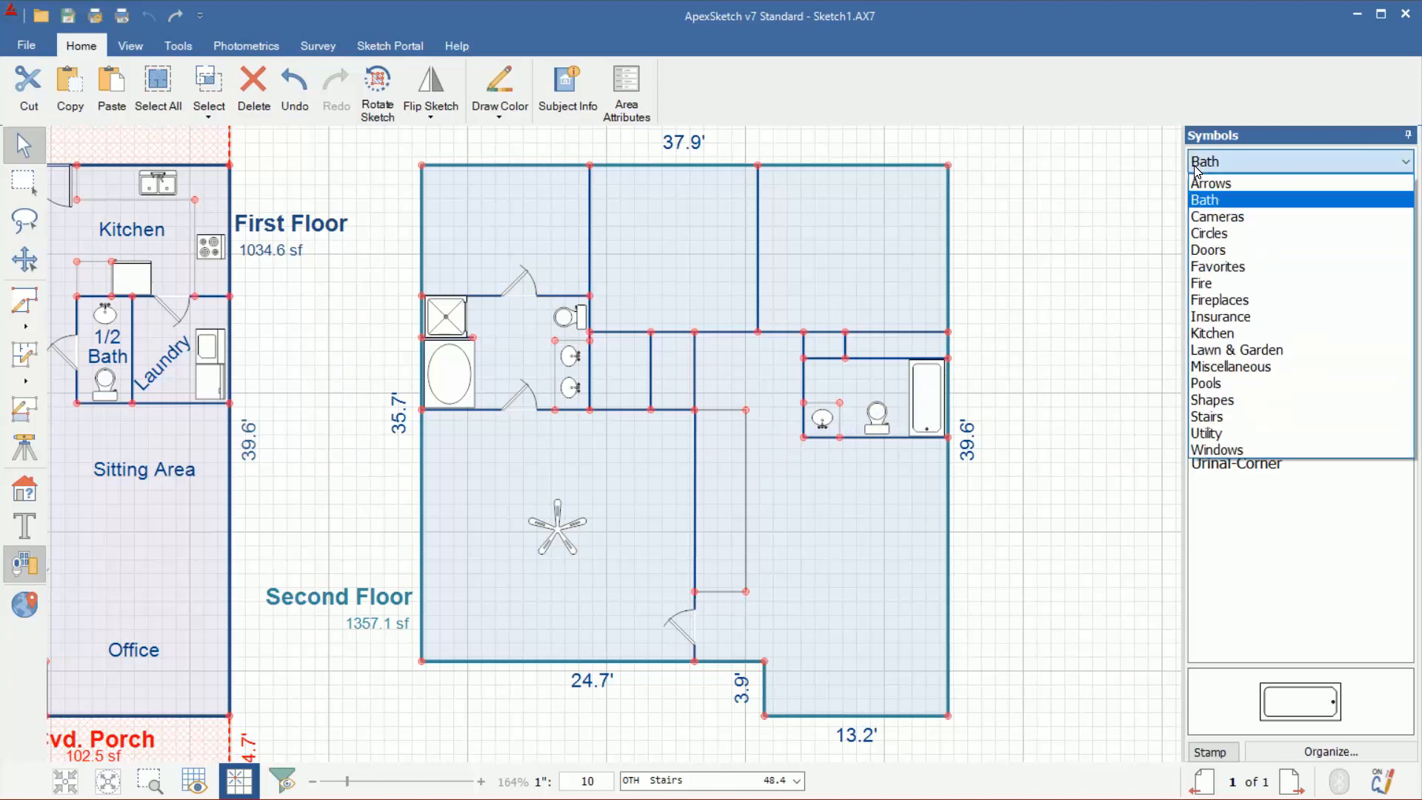
pyautogui.click(1204, 251)
pyautogui.click(1251, 366)
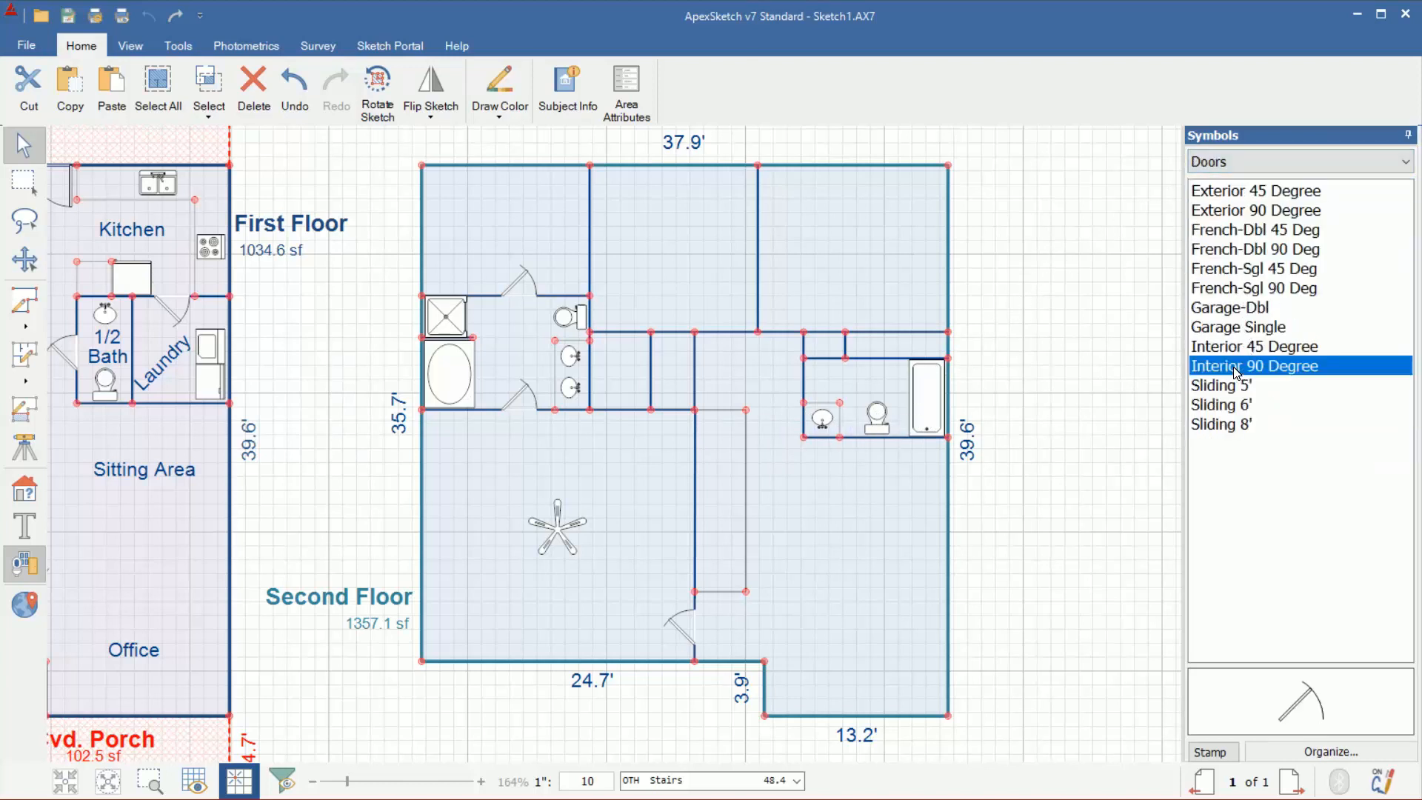
pyautogui.click(1247, 350)
pyautogui.moveTo(1247, 350); pyautogui.dragTo(807, 366)
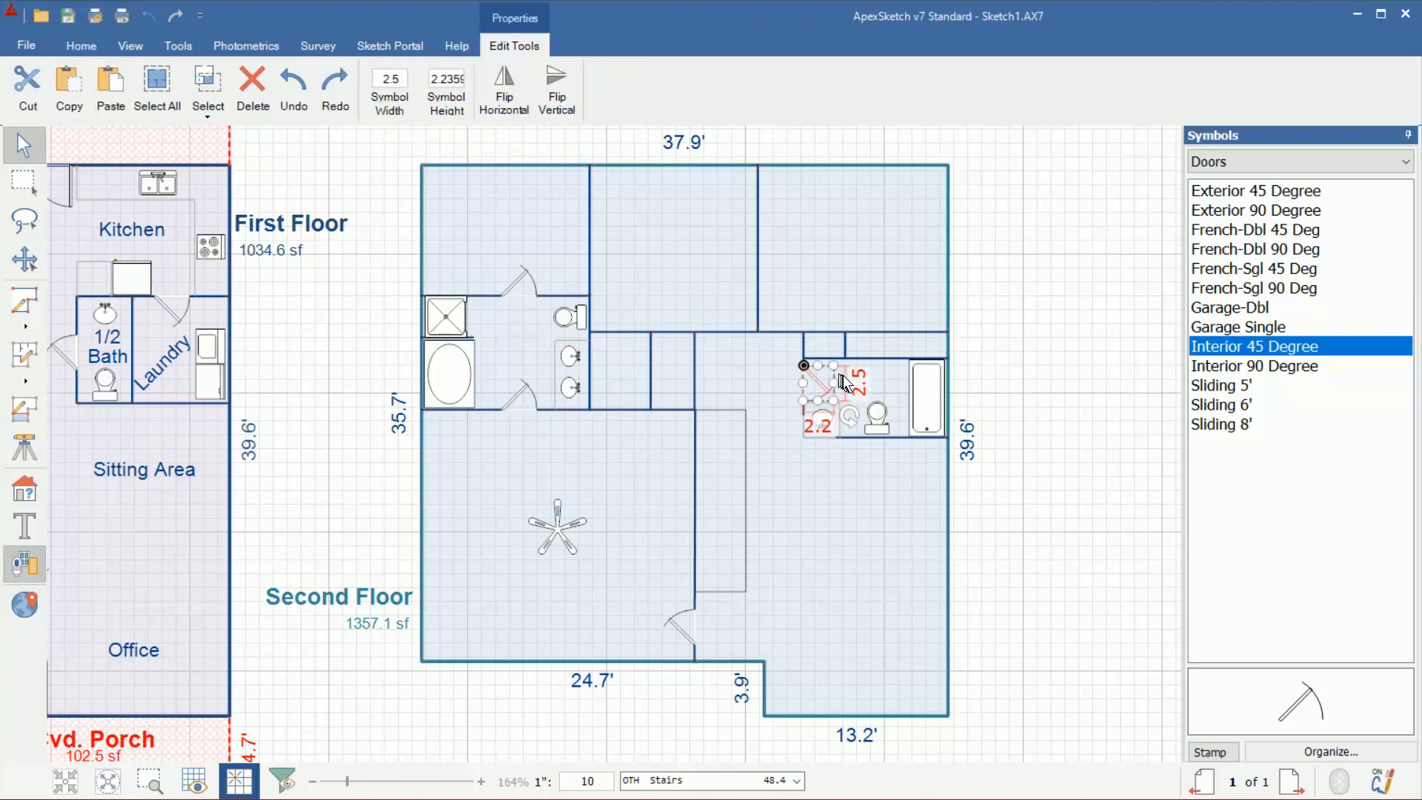
# Step: Add an Interior 45 Degree door at the left end of the upper-right room's lower wall, rotated to swing into that room
pyautogui.click(1258, 343)
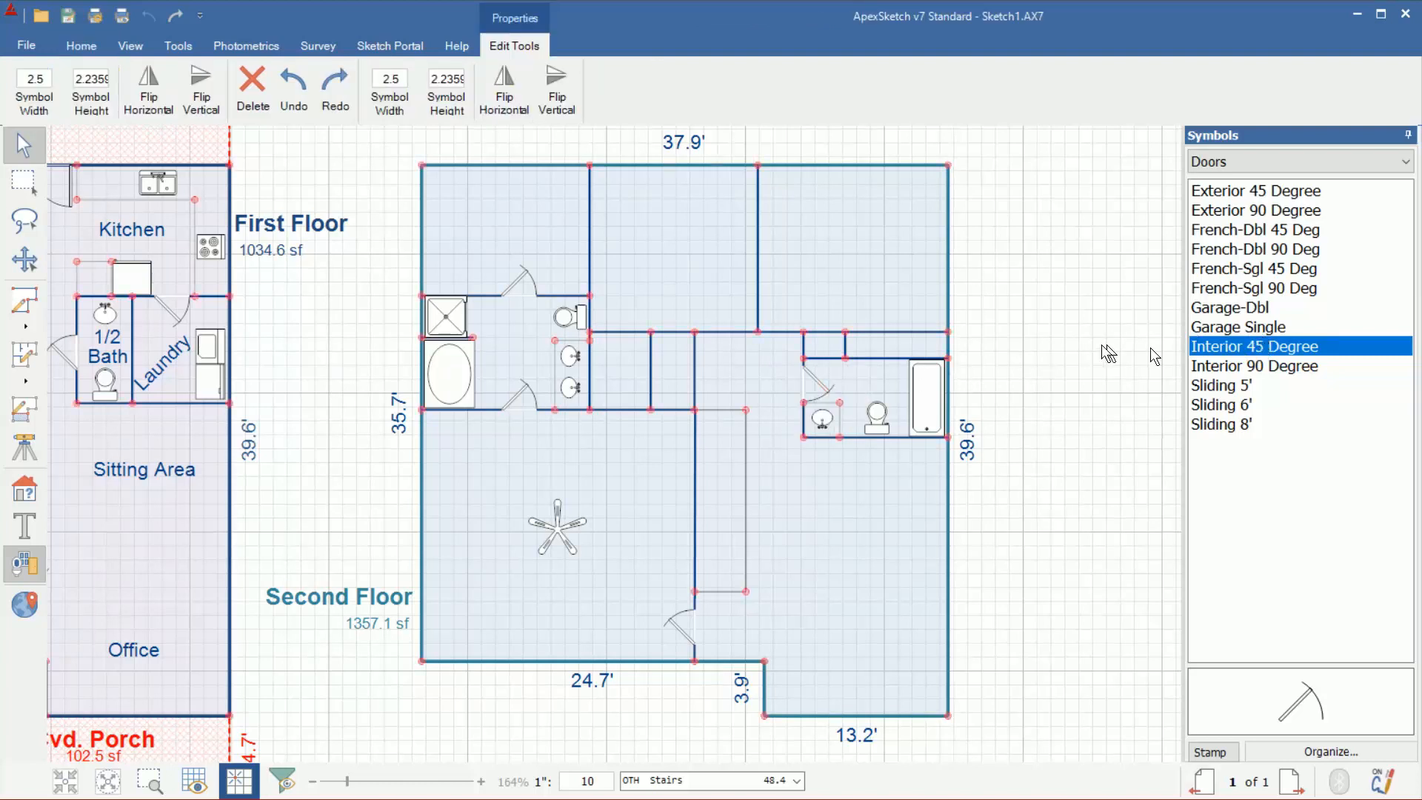
pyautogui.click(763, 334)
pyautogui.moveTo(810, 367); pyautogui.dragTo(793, 277)
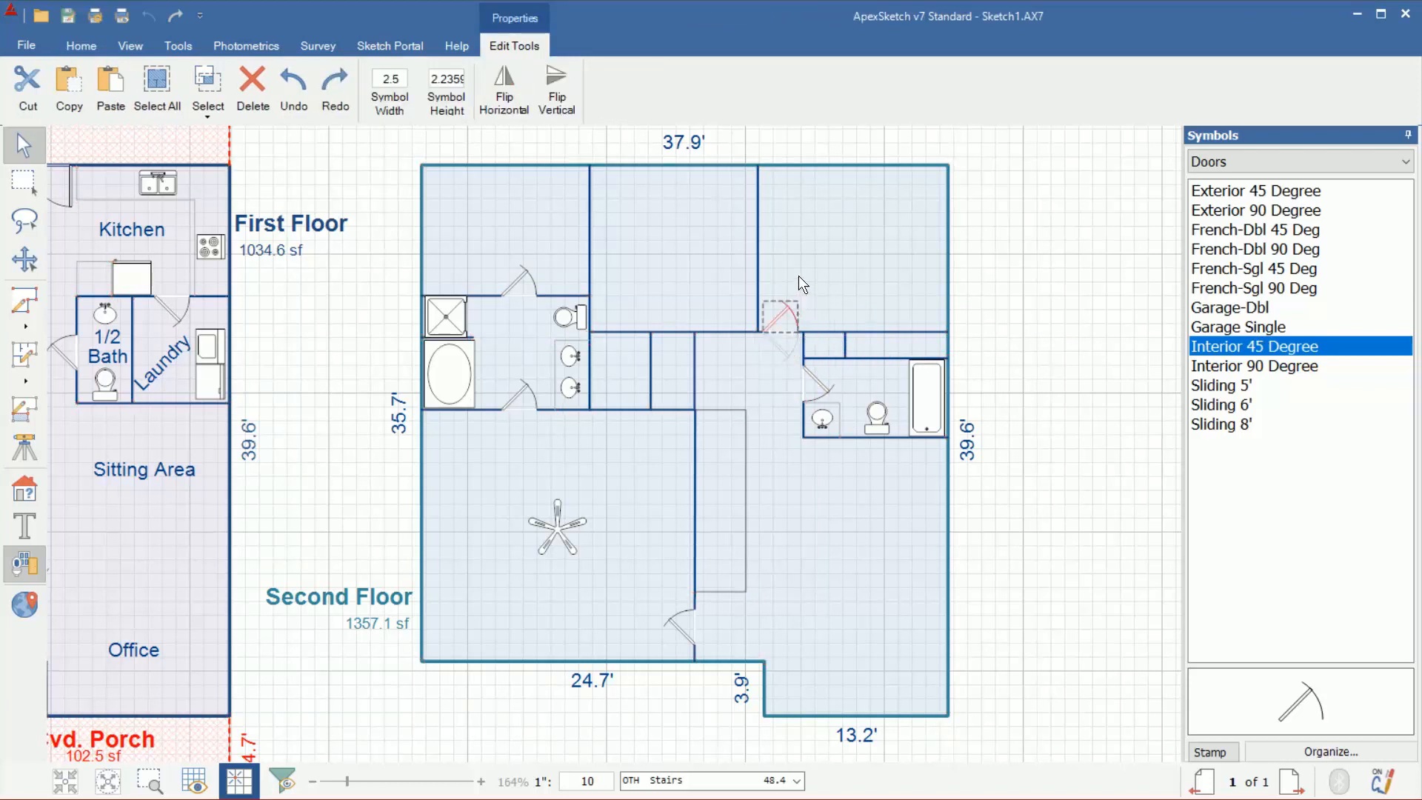
# Step: Add an Interior 45 Degree door near the right end of the upper middle room's lower wall, rotated to swing into that room
pyautogui.click(1236, 346)
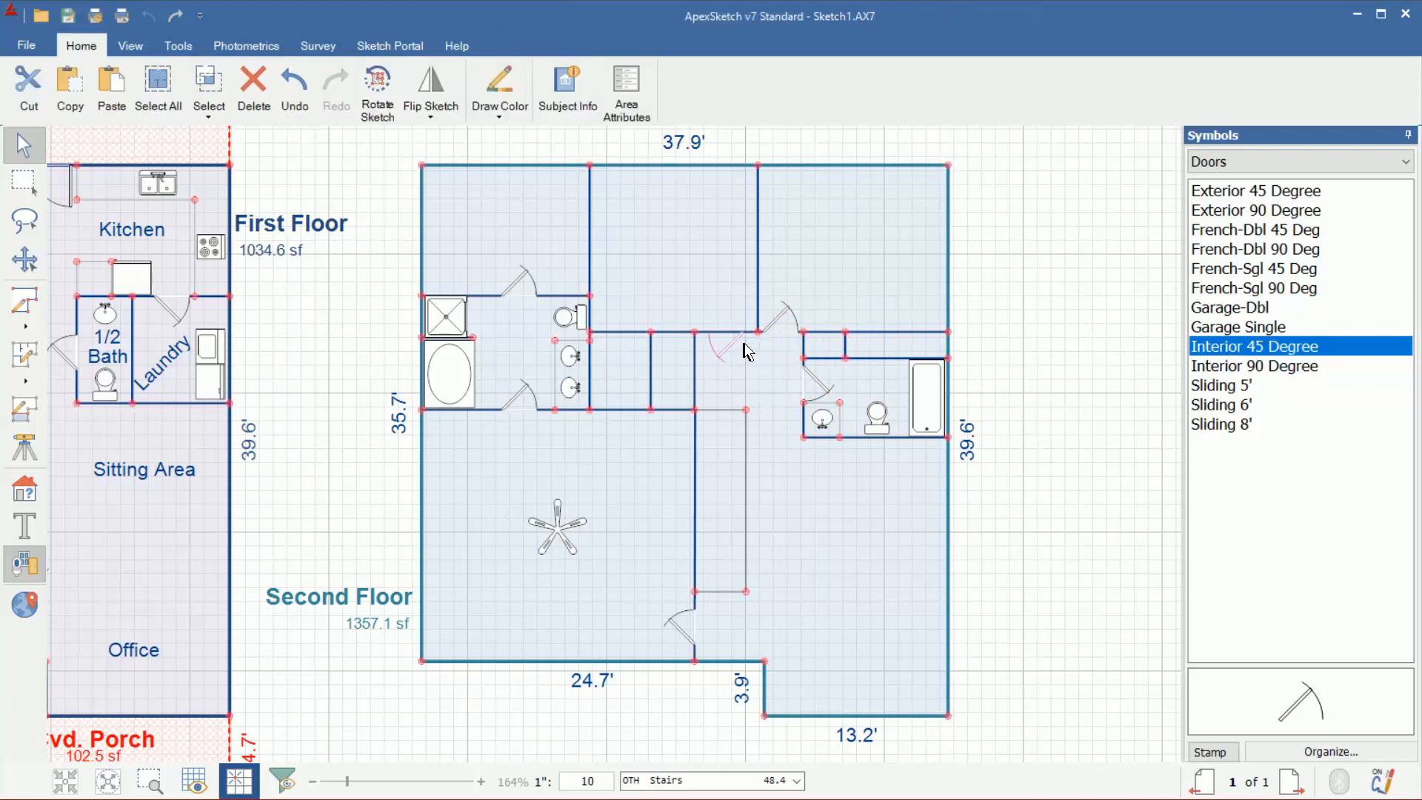
pyautogui.click(749, 344)
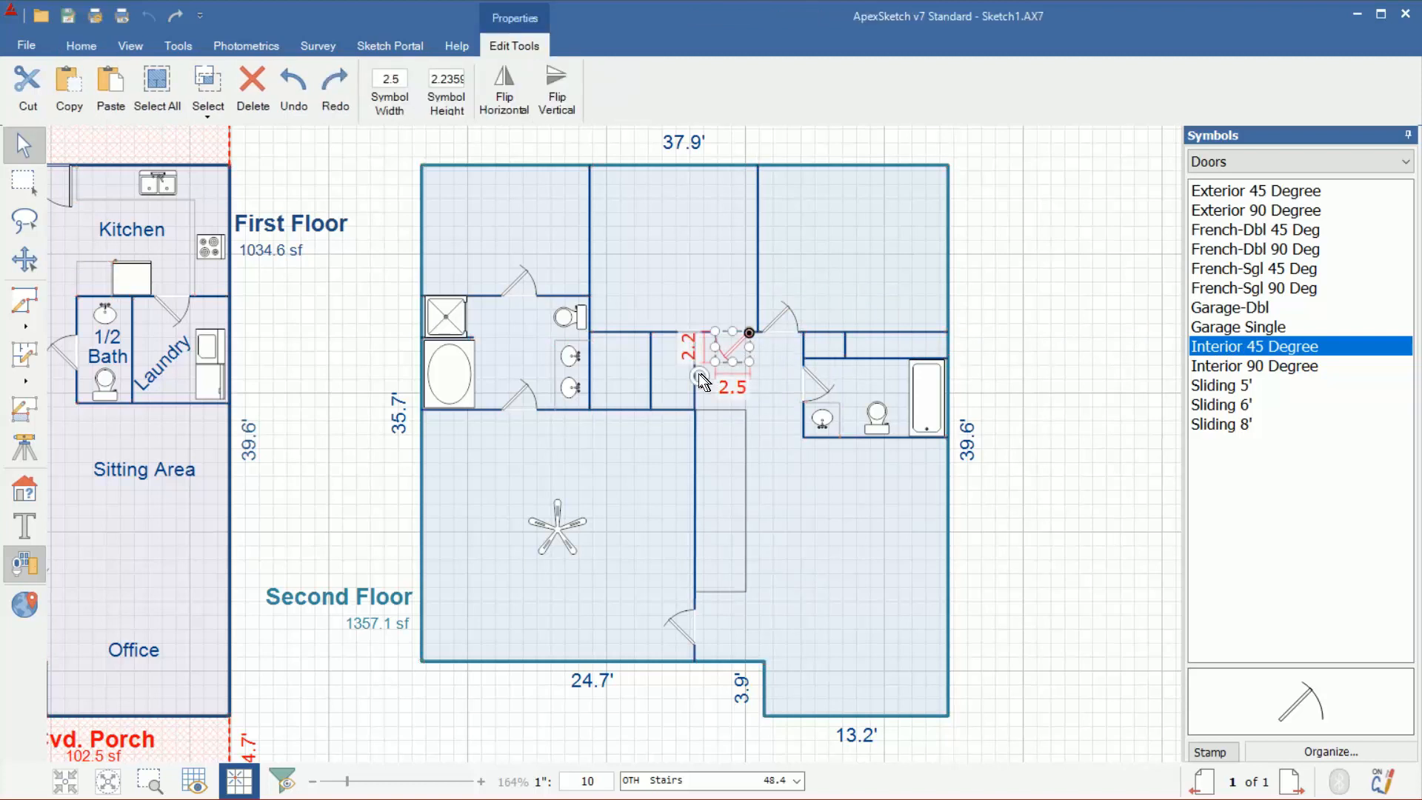
pyautogui.moveTo(699, 373); pyautogui.dragTo(694, 326)
# Step: Add an Interior 45 Degree door at the left end of the upper middle room's lower wall, rotated to swing downward into the closet
pyautogui.click(1229, 346)
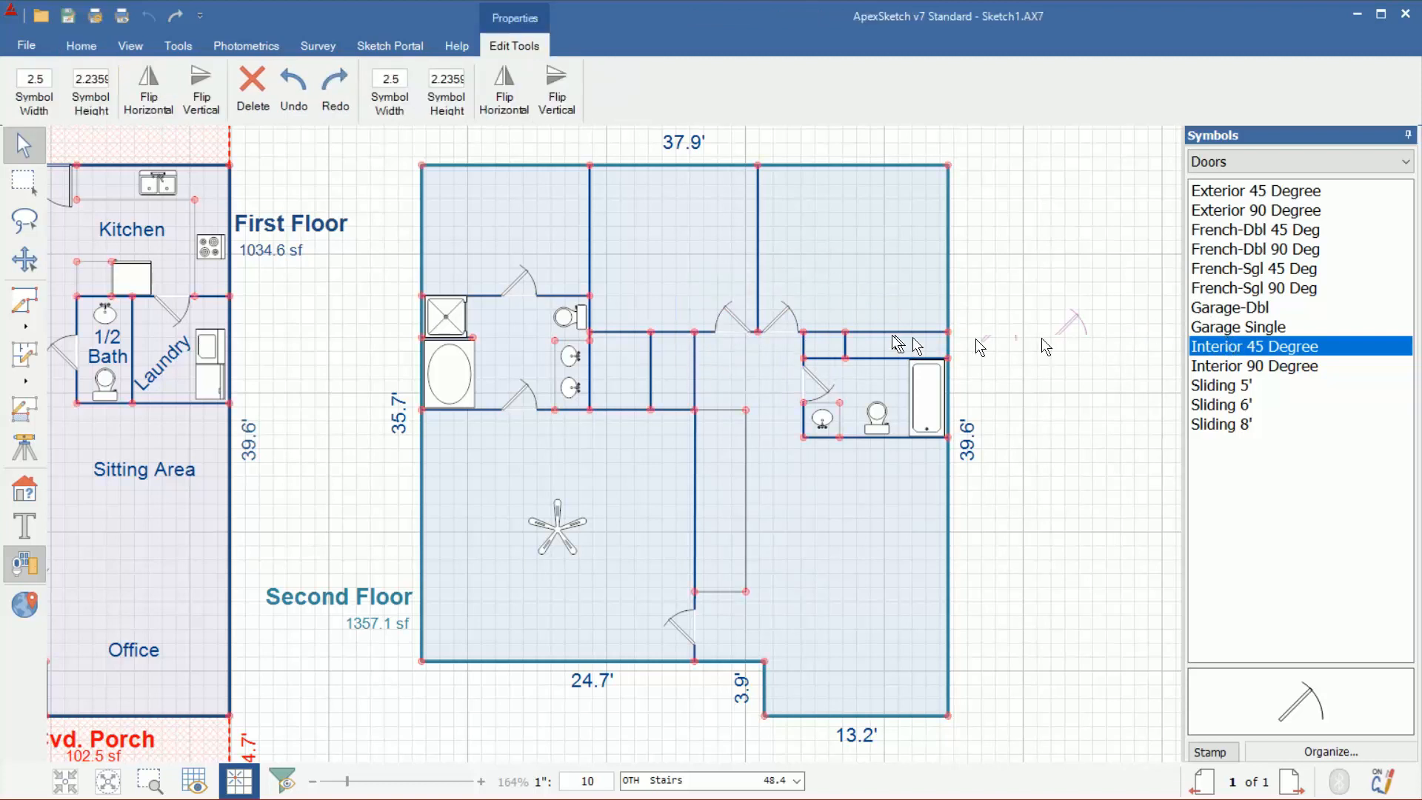
pyautogui.click(631, 326)
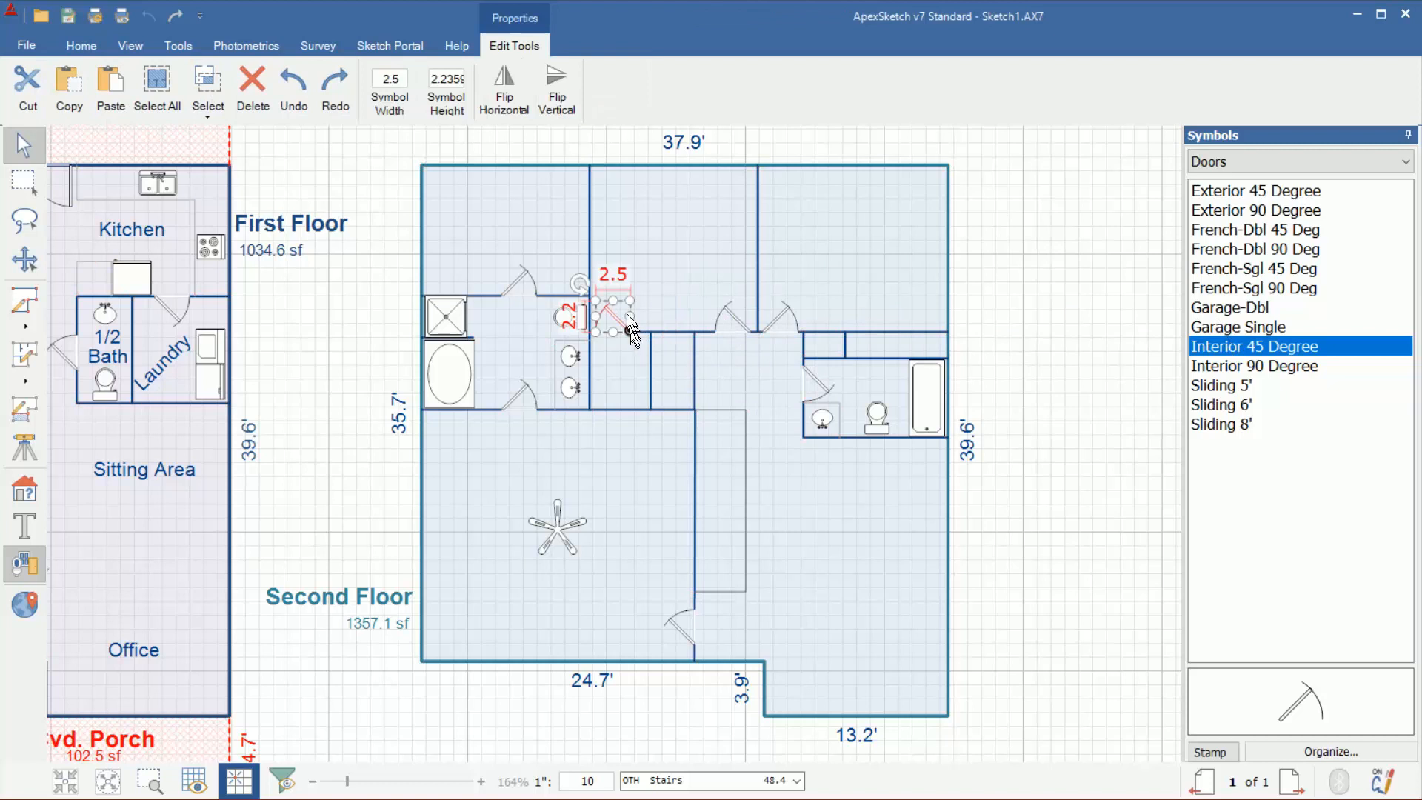
pyautogui.moveTo(580, 283); pyautogui.dragTo(689, 403)
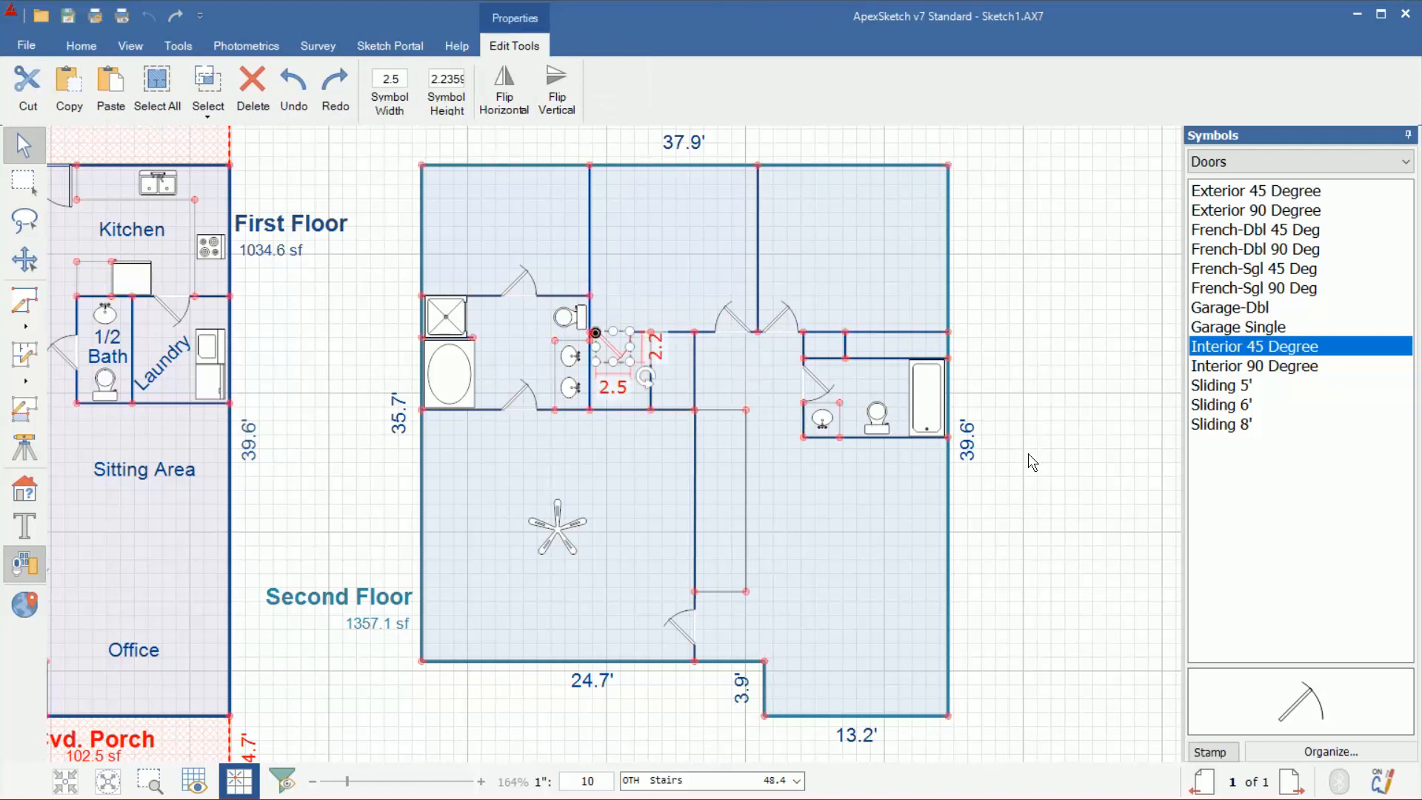
pyautogui.click(1029, 454)
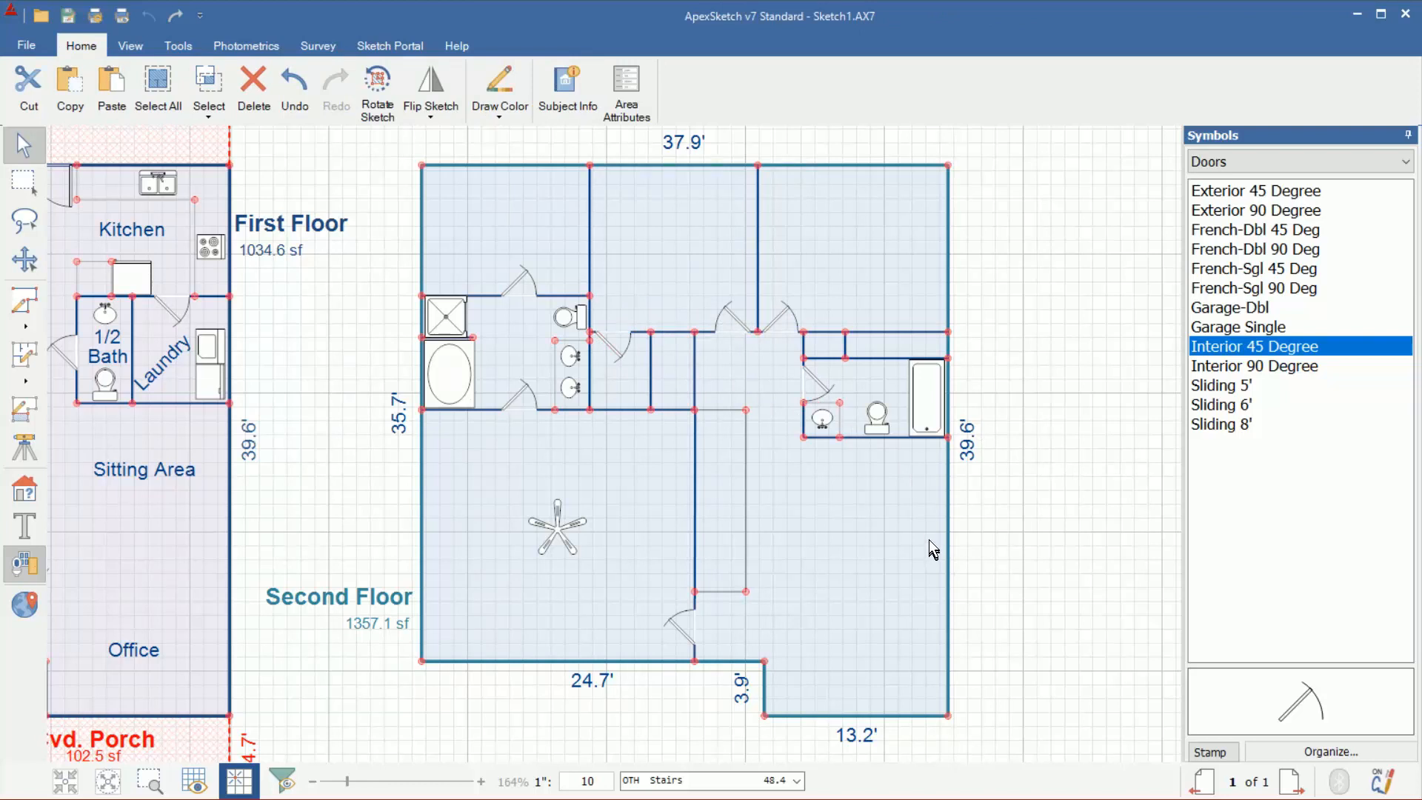
# Step: Place a Sliding 5' door on the upper-right room's lower wall, opening into the wide closet
pyautogui.click(1227, 393)
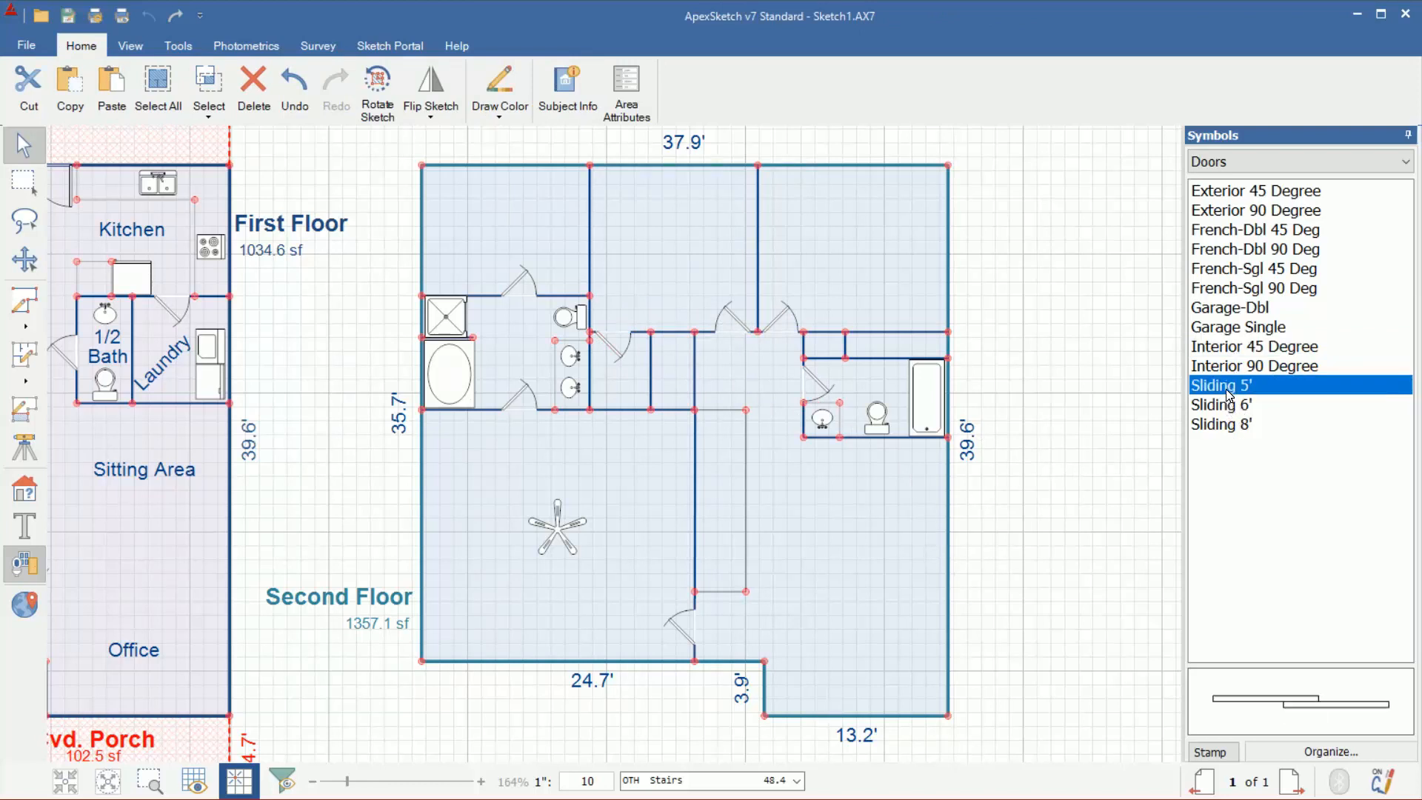
pyautogui.click(895, 331)
pyautogui.click(1022, 353)
# Step: Add an Interior 45 Degree door on the left wall of the small closet above the bathroom, shrunk to about 1.4 by 1.5 ft
pyautogui.scroll(2, 808, 352)
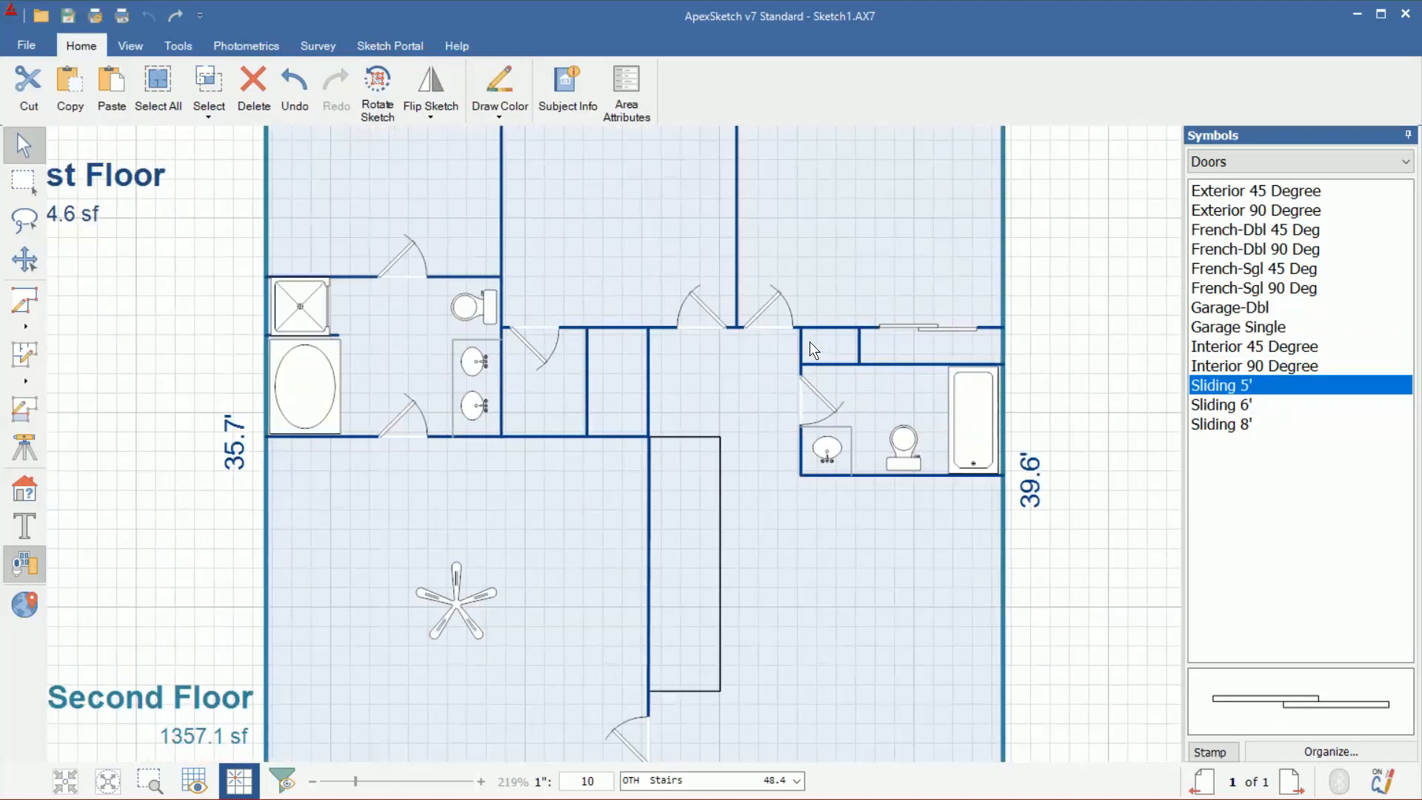
pyautogui.scroll(4, 810, 340)
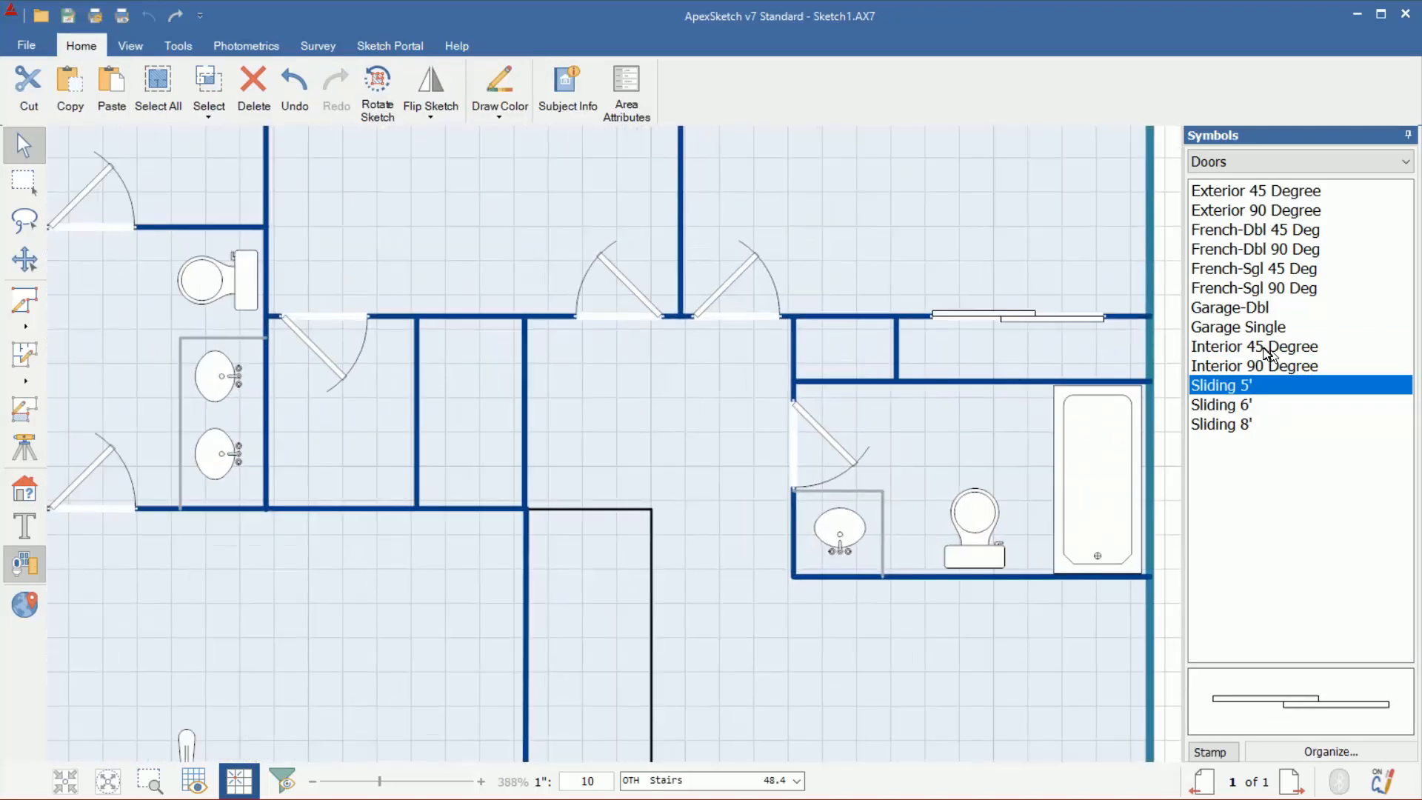
pyautogui.click(1263, 348)
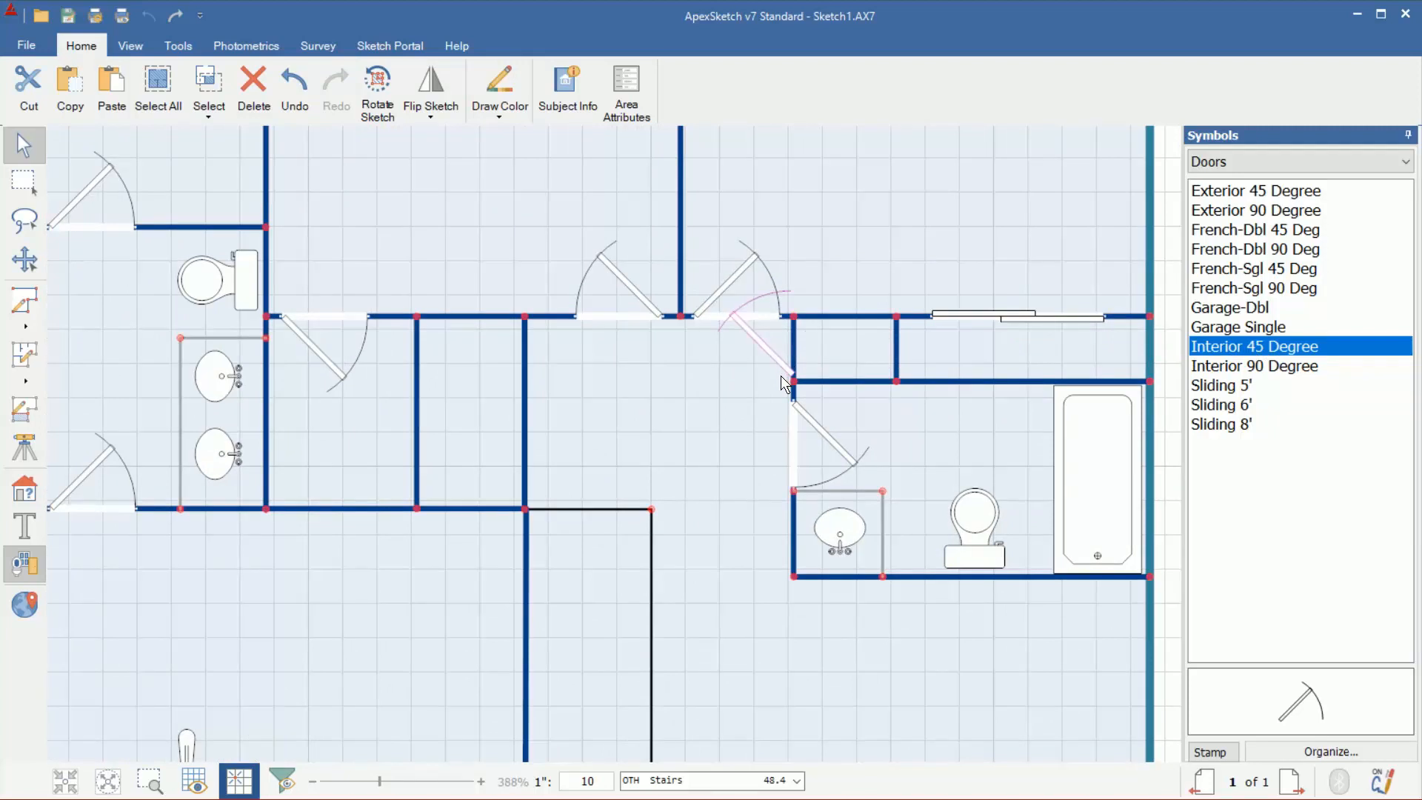
pyautogui.moveTo(780, 376)
pyautogui.mouseDown()
pyautogui.moveTo(776, 357)
pyautogui.moveTo(787, 377)
pyautogui.mouseUp()
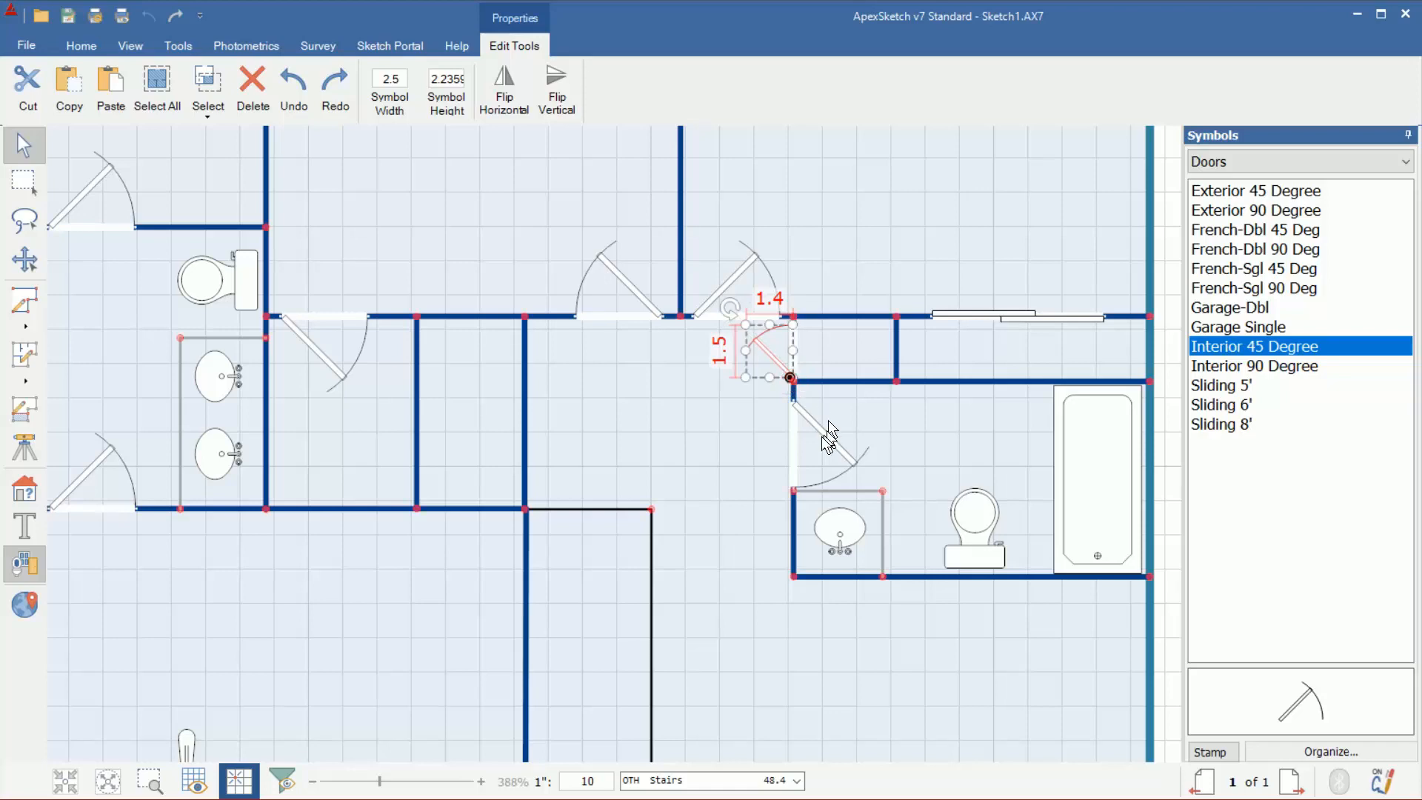
pyautogui.click(108, 779)
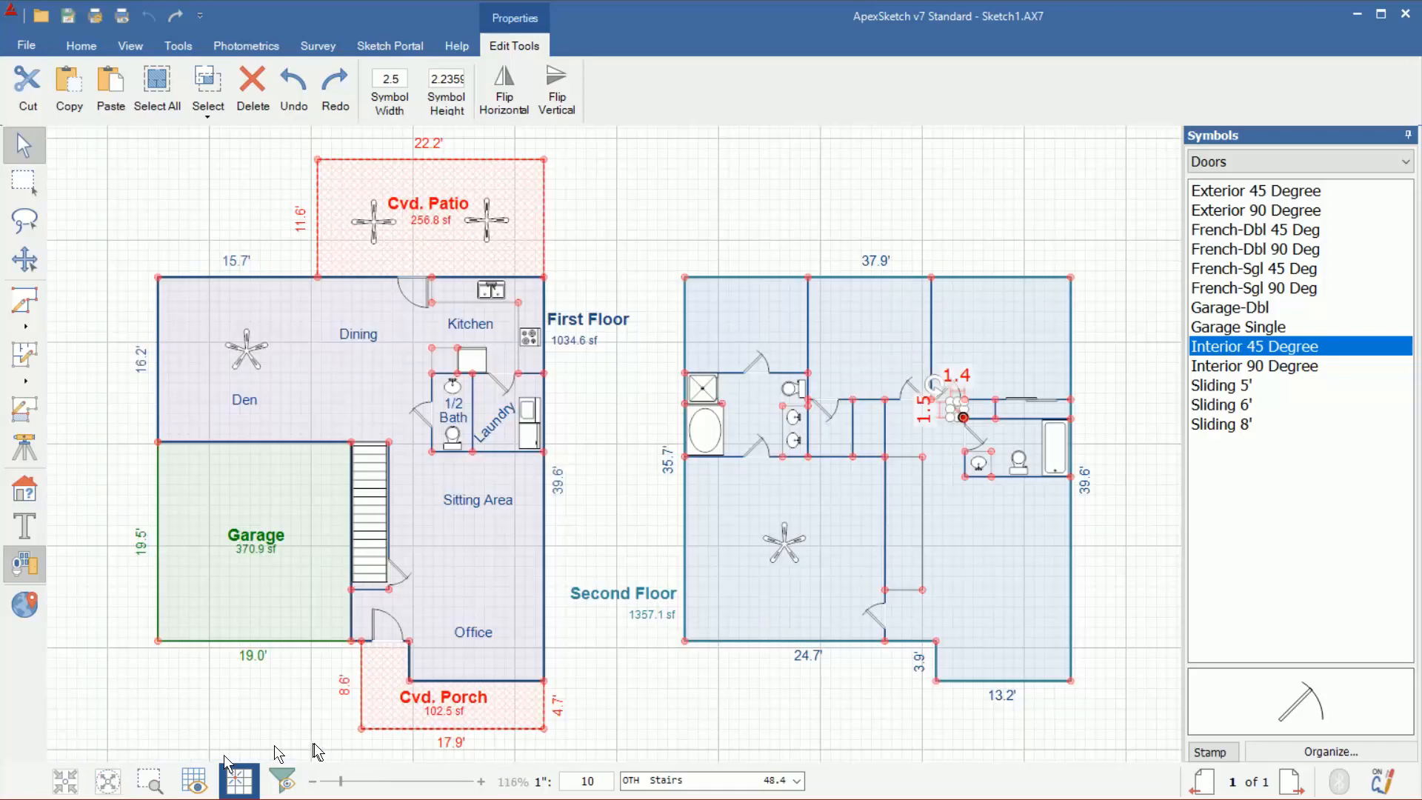
pyautogui.click(825, 724)
# Step: Place a Ceiling Fan - 5 Blades from the Favorites symbols in the second floor's upper-right and upper middle rooms
pyautogui.scroll(3, 971, 385)
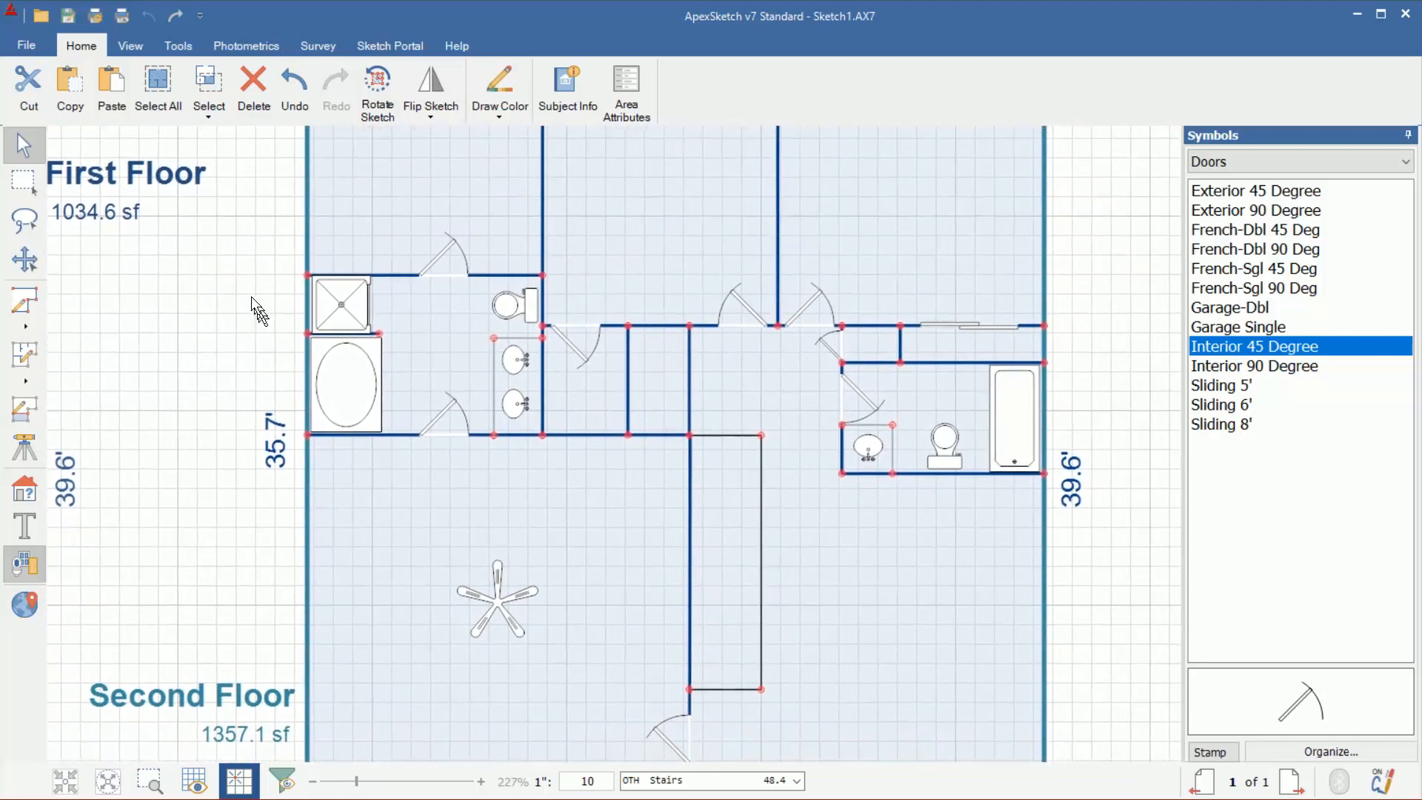
pyautogui.scroll(-1, 844, 286)
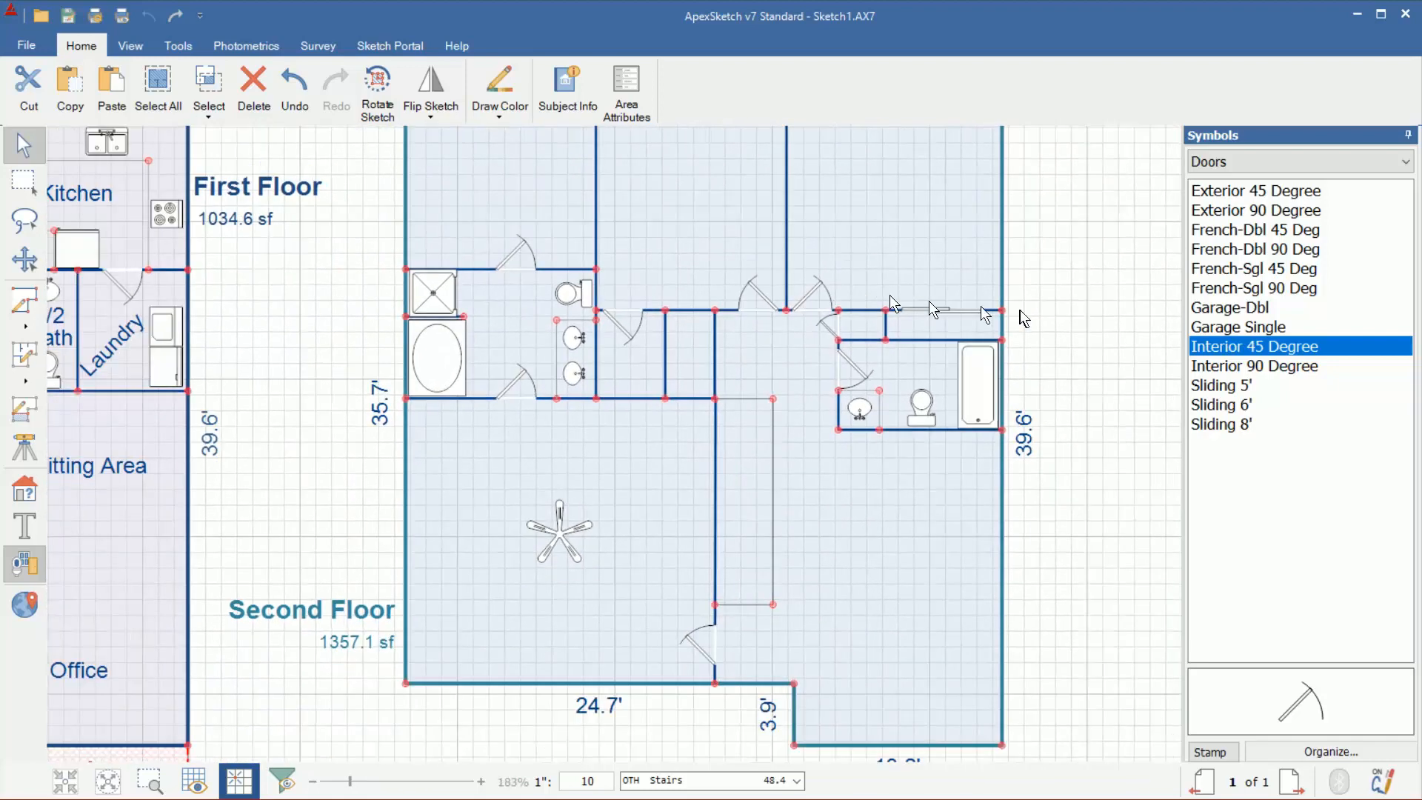
pyautogui.moveTo(1043, 350); pyautogui.dragTo(1015, 335)
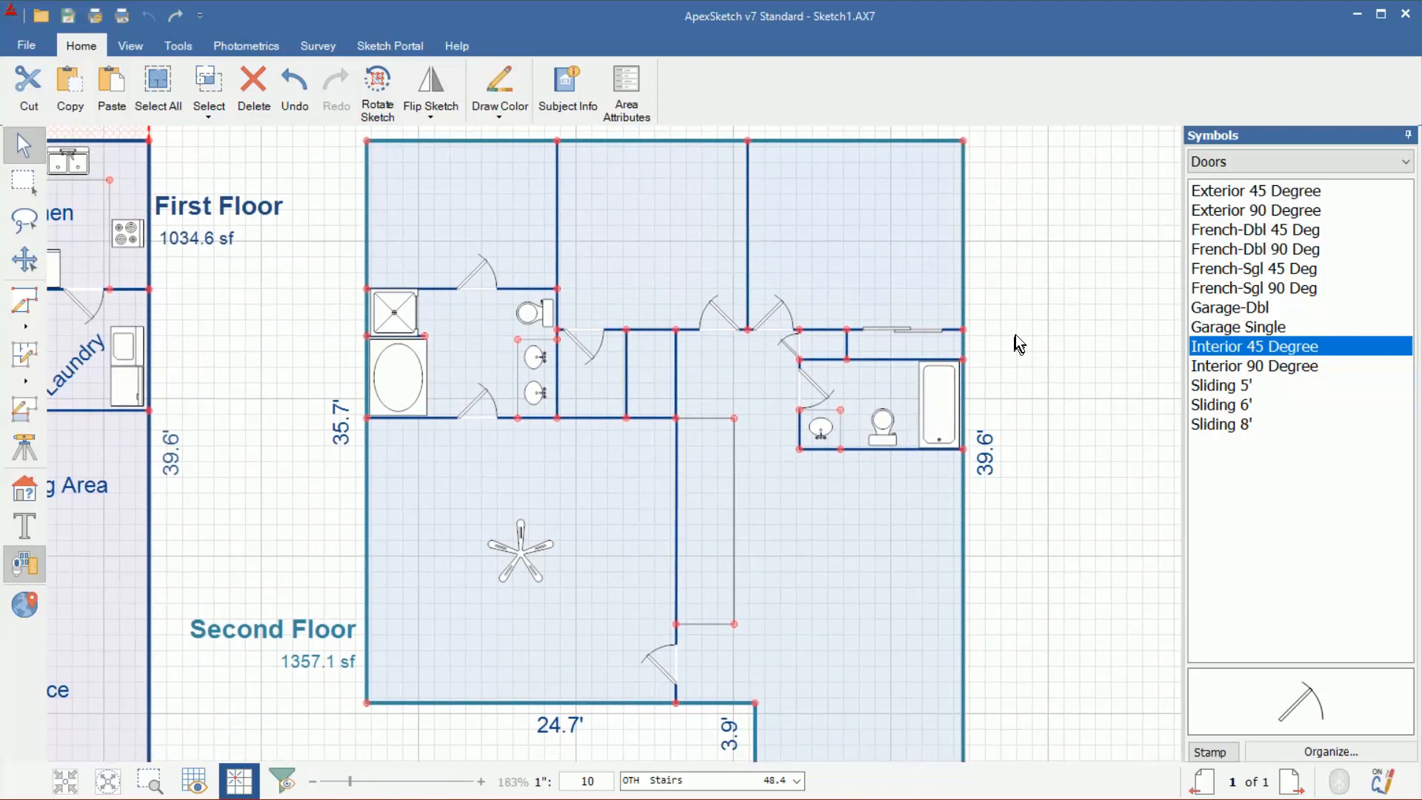
pyautogui.click(1259, 162)
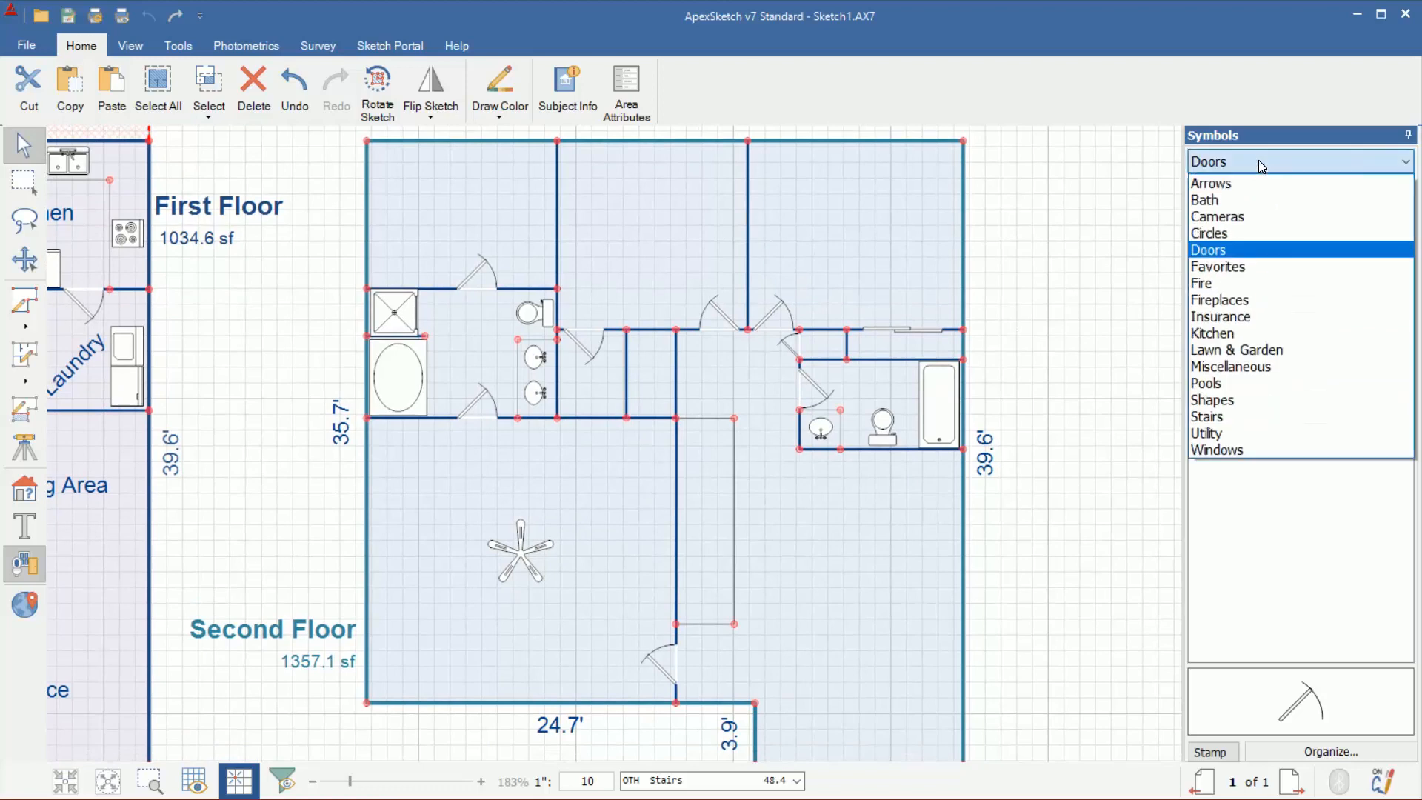
pyautogui.click(1253, 268)
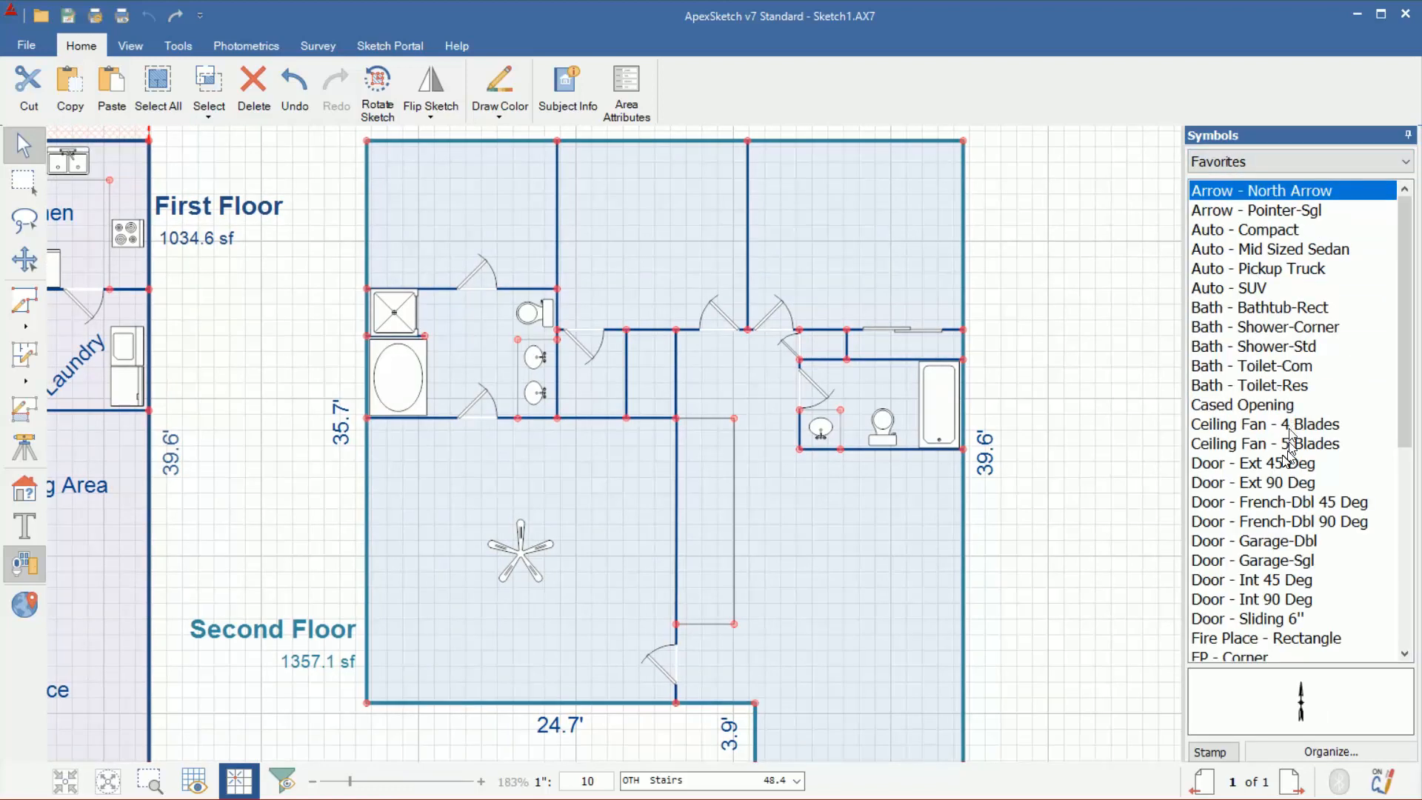
pyautogui.click(1277, 444)
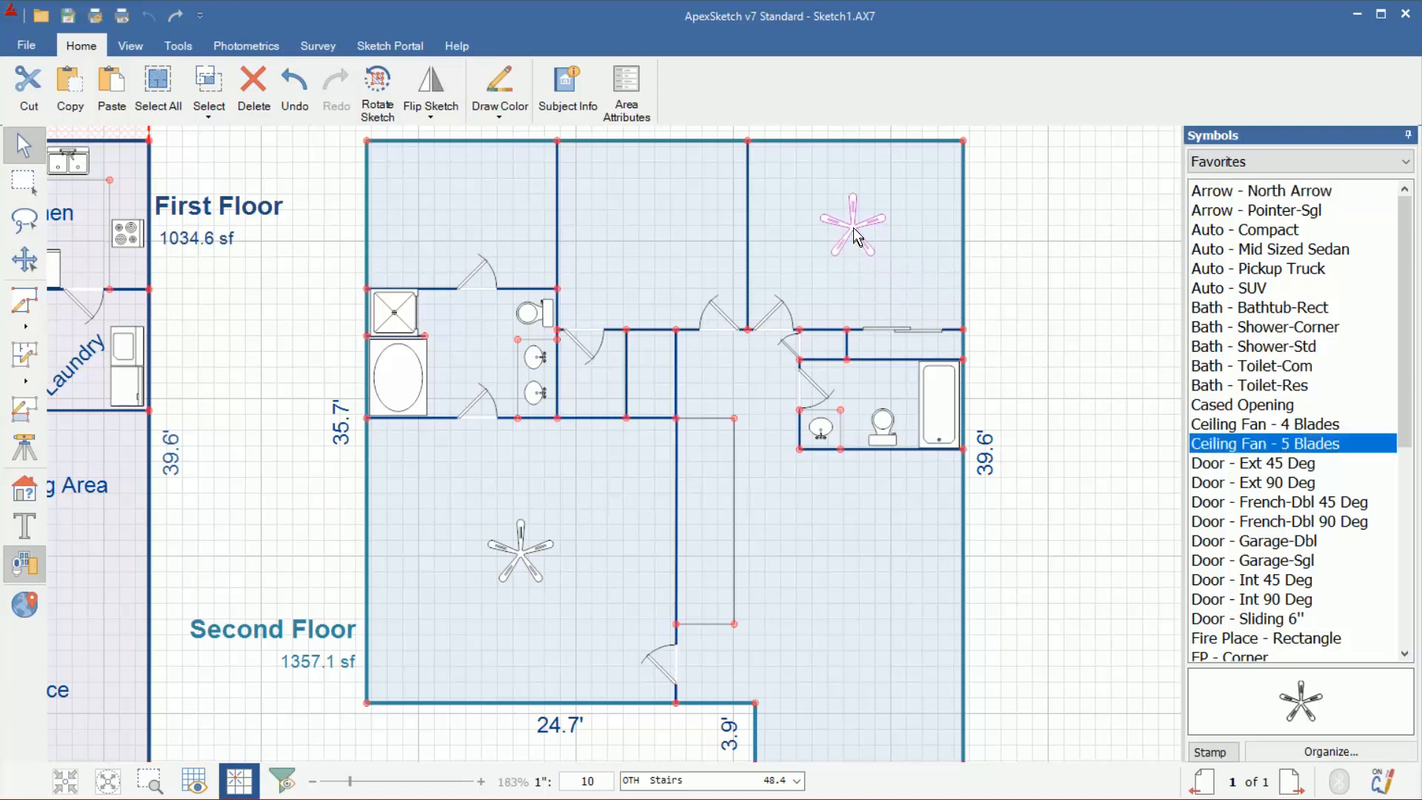
pyautogui.click(859, 233)
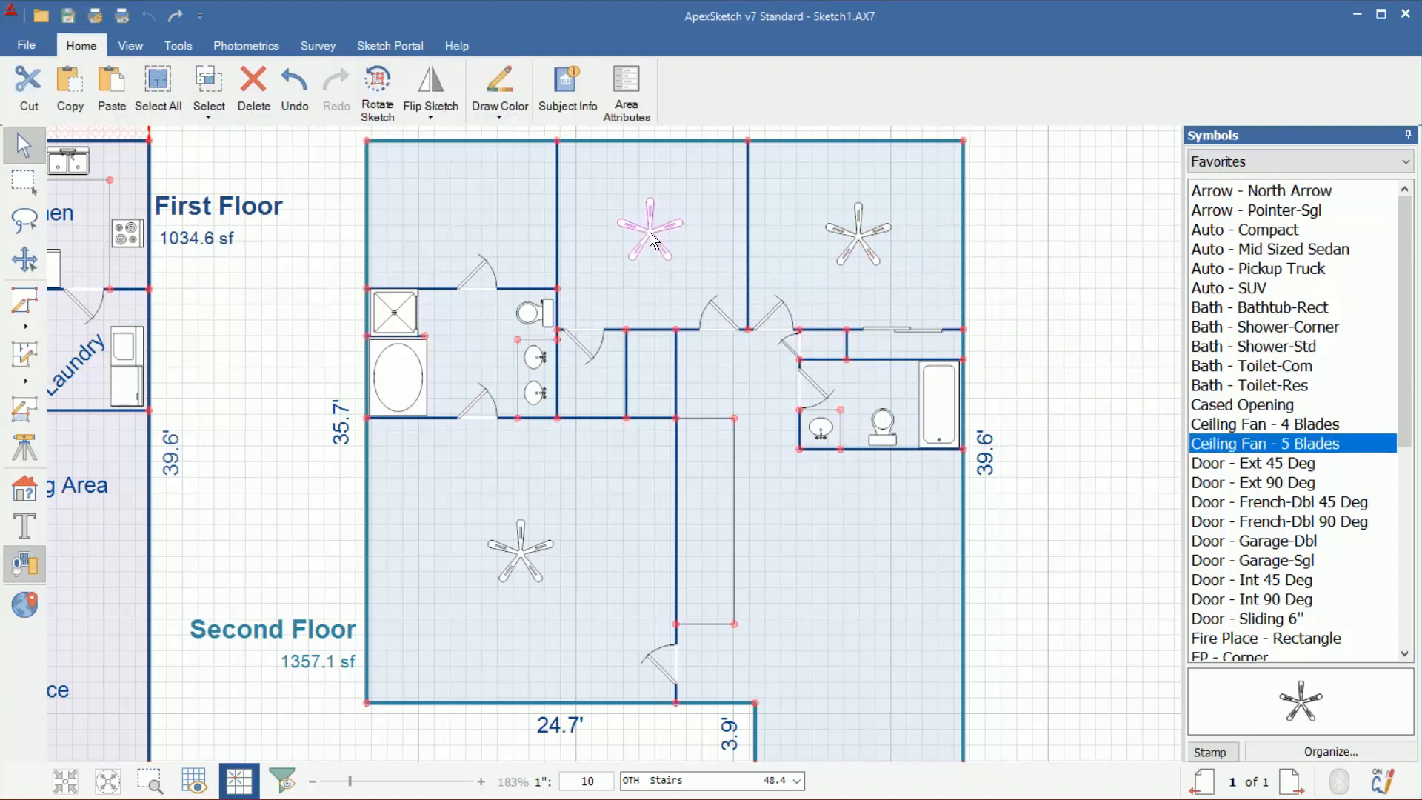
pyautogui.click(650, 230)
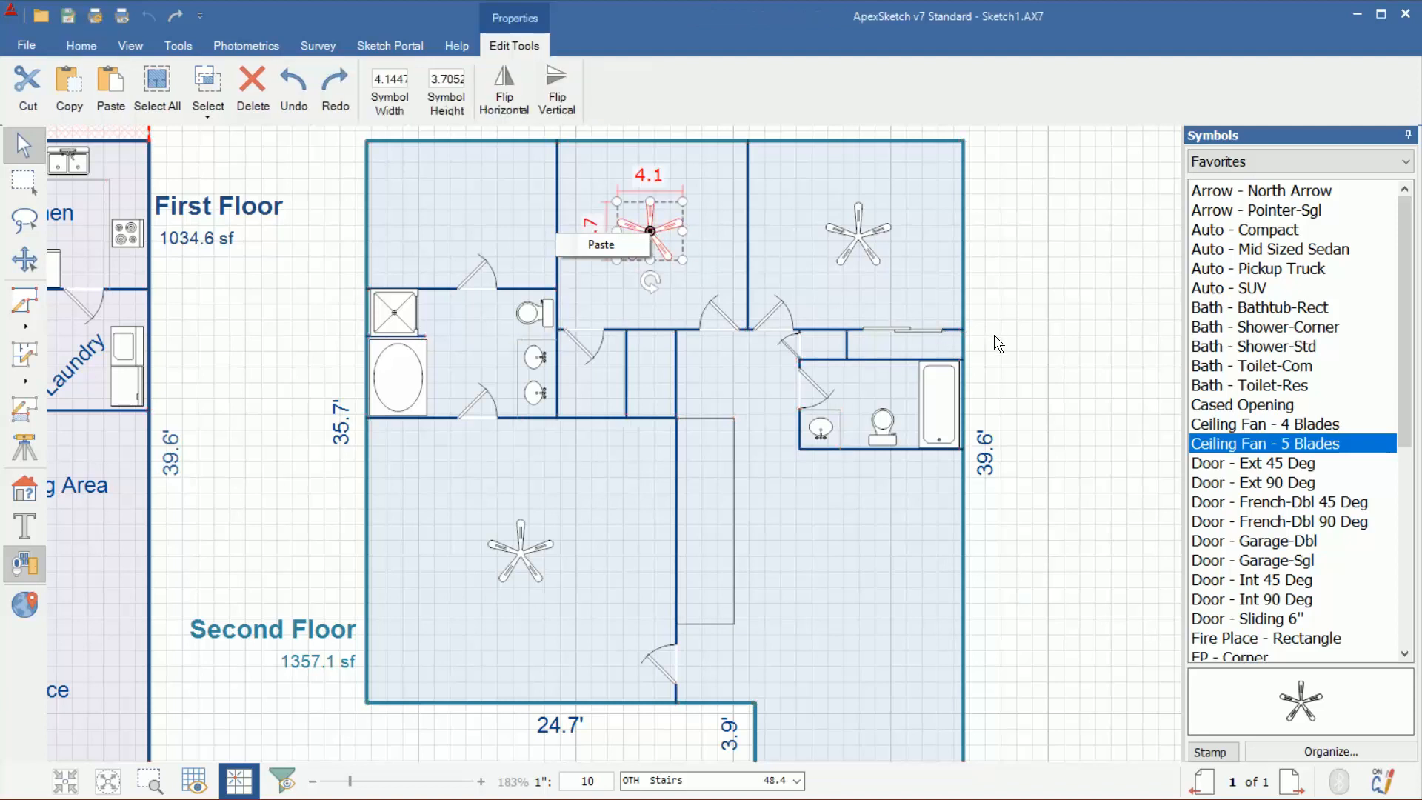
pyautogui.press('Escape')
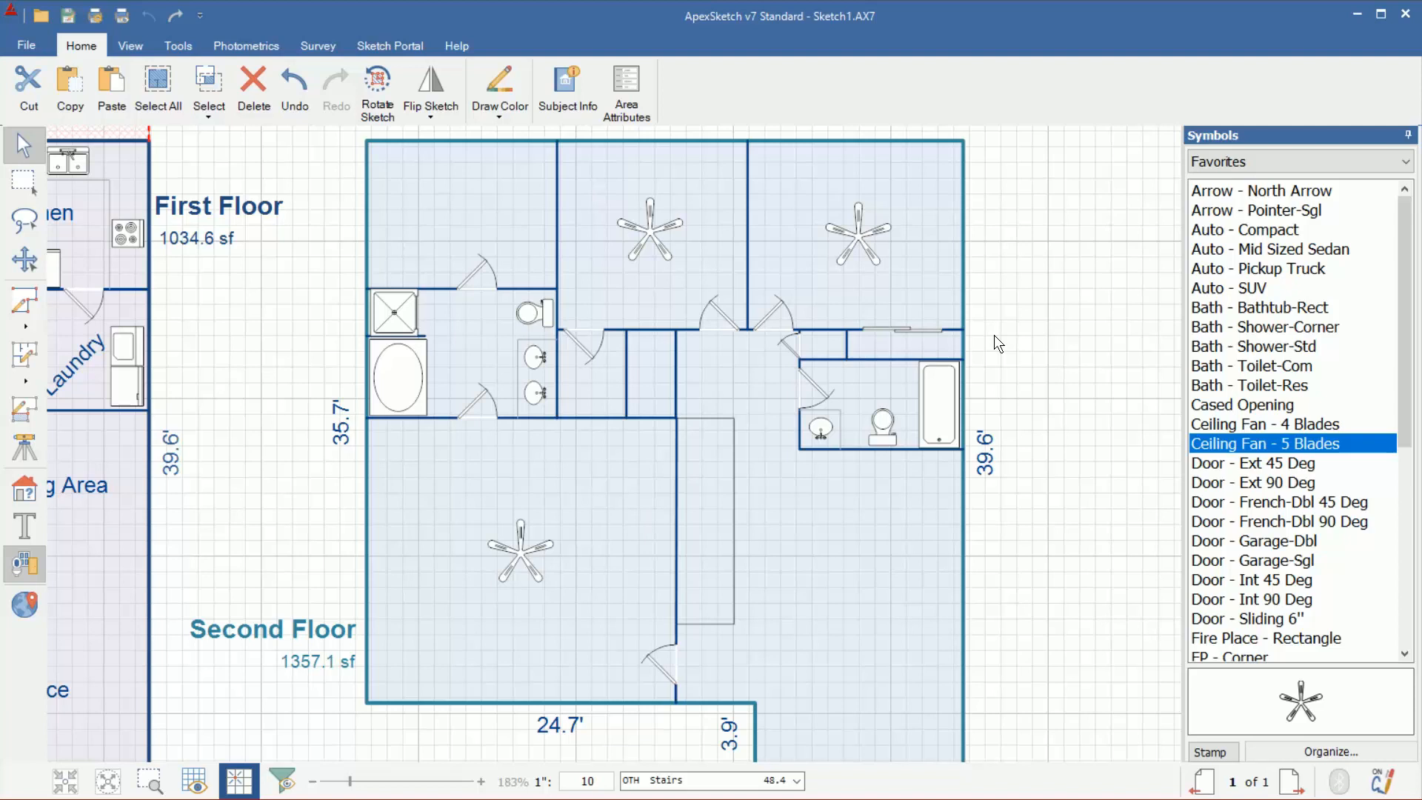
# Step: Label the second floor's upper middle room Bedroom 2 and the upper-right room Bedroom 3, below their ceiling fans
pyautogui.click(36, 519)
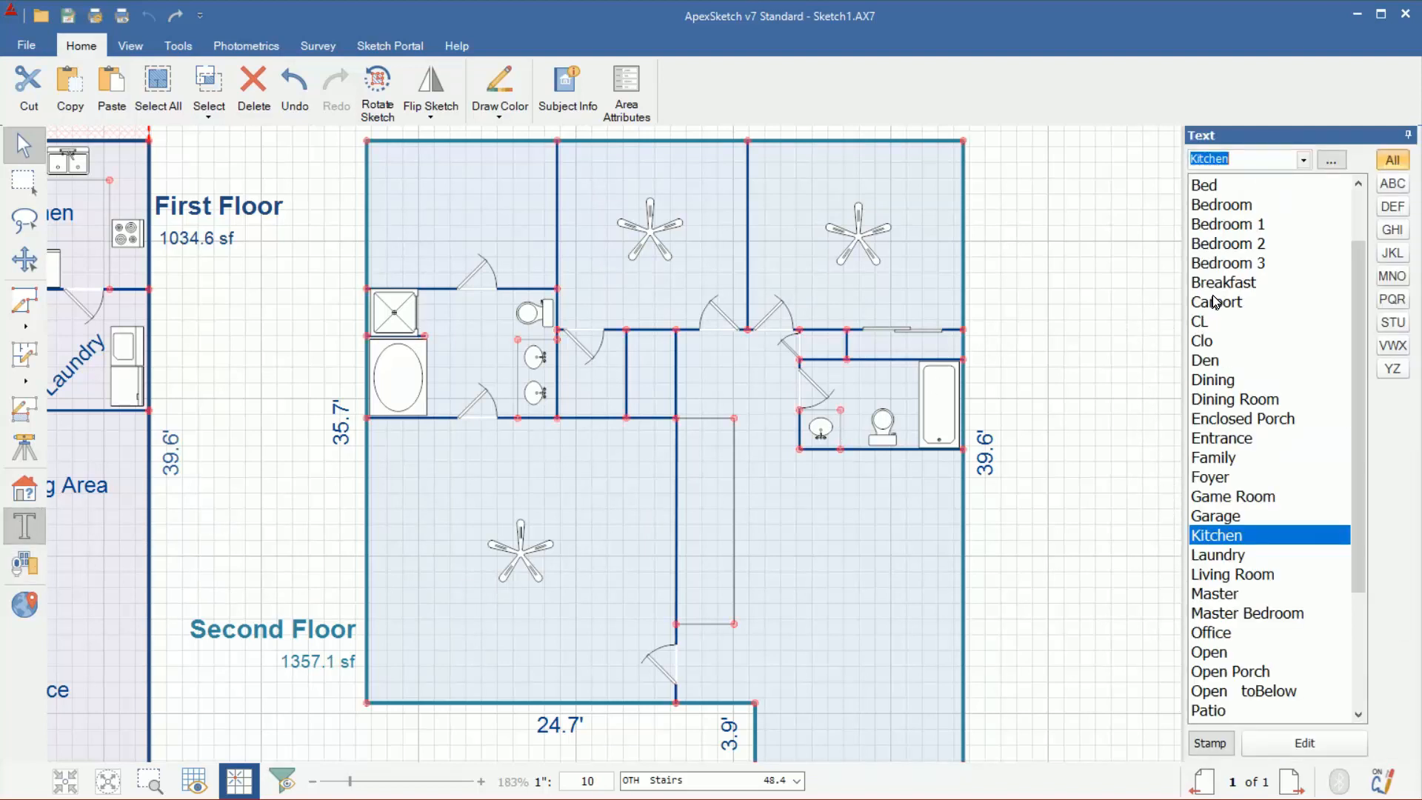
pyautogui.click(1239, 245)
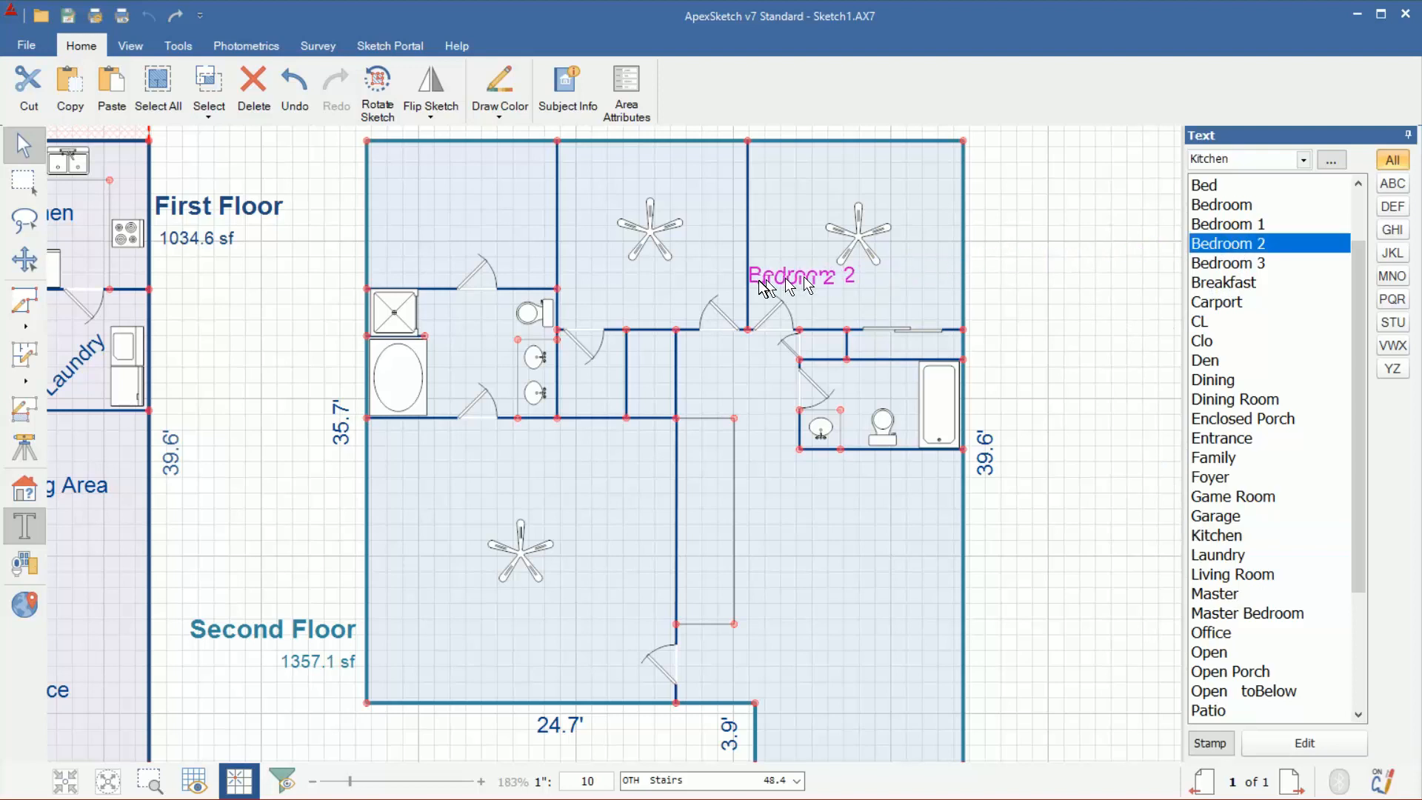
pyautogui.click(661, 289)
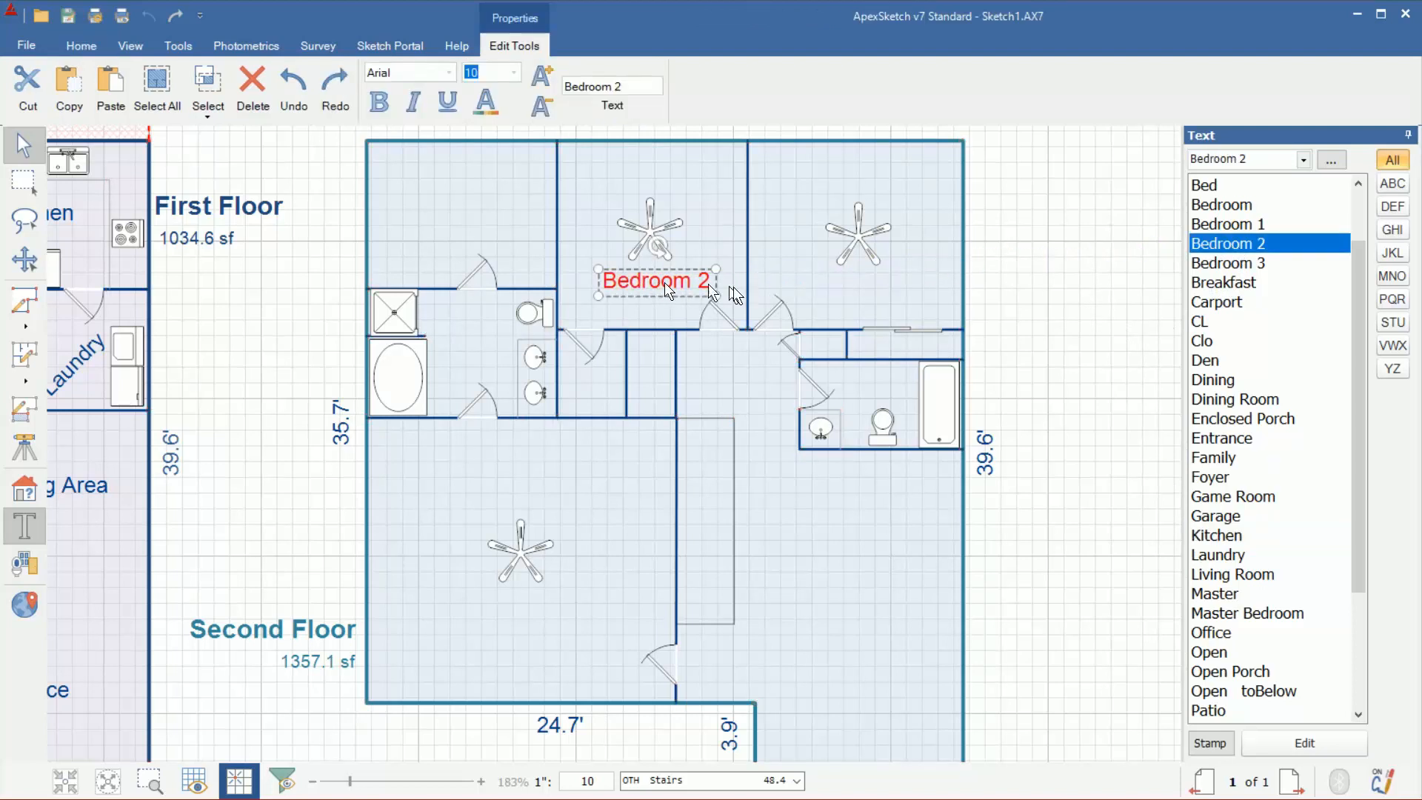
pyautogui.click(1223, 265)
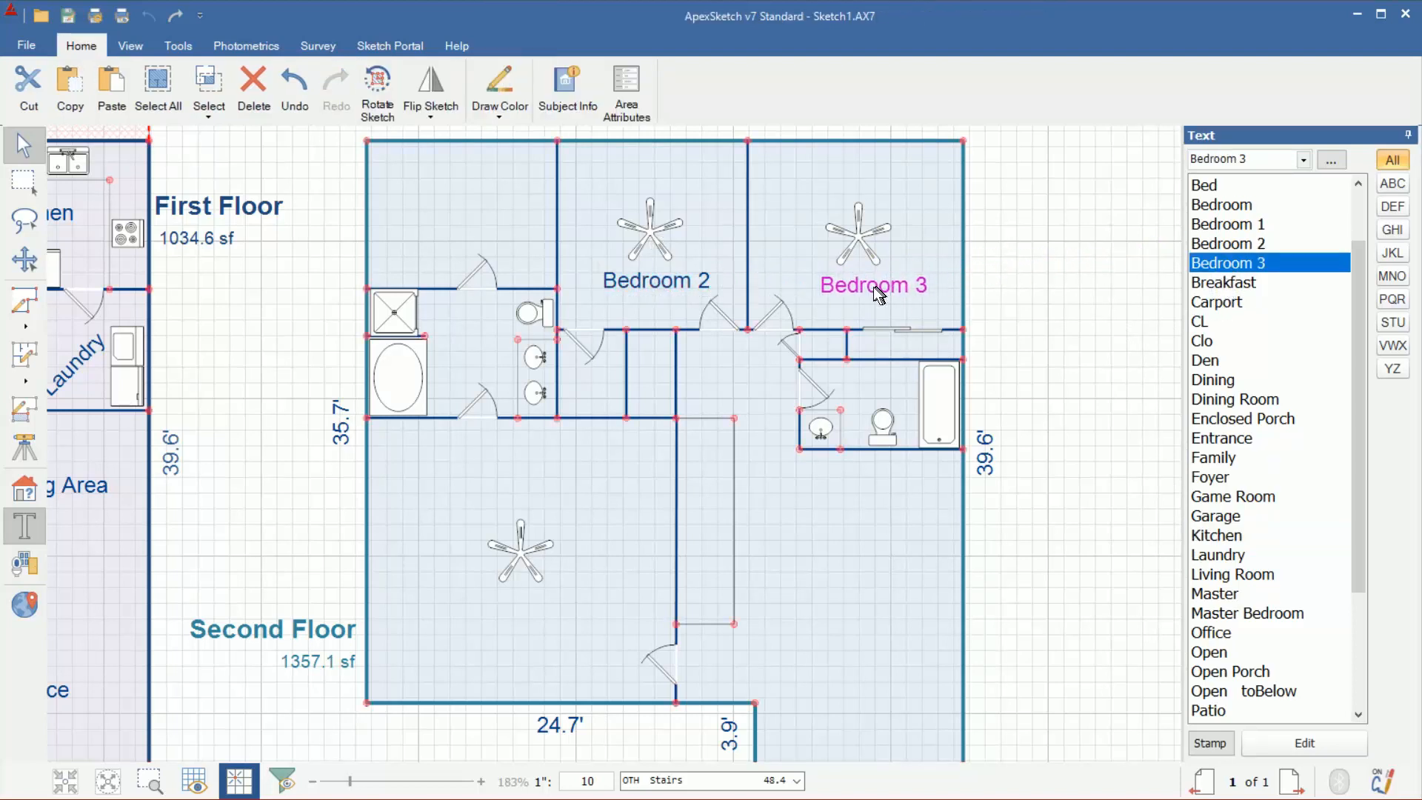
pyautogui.click(851, 284)
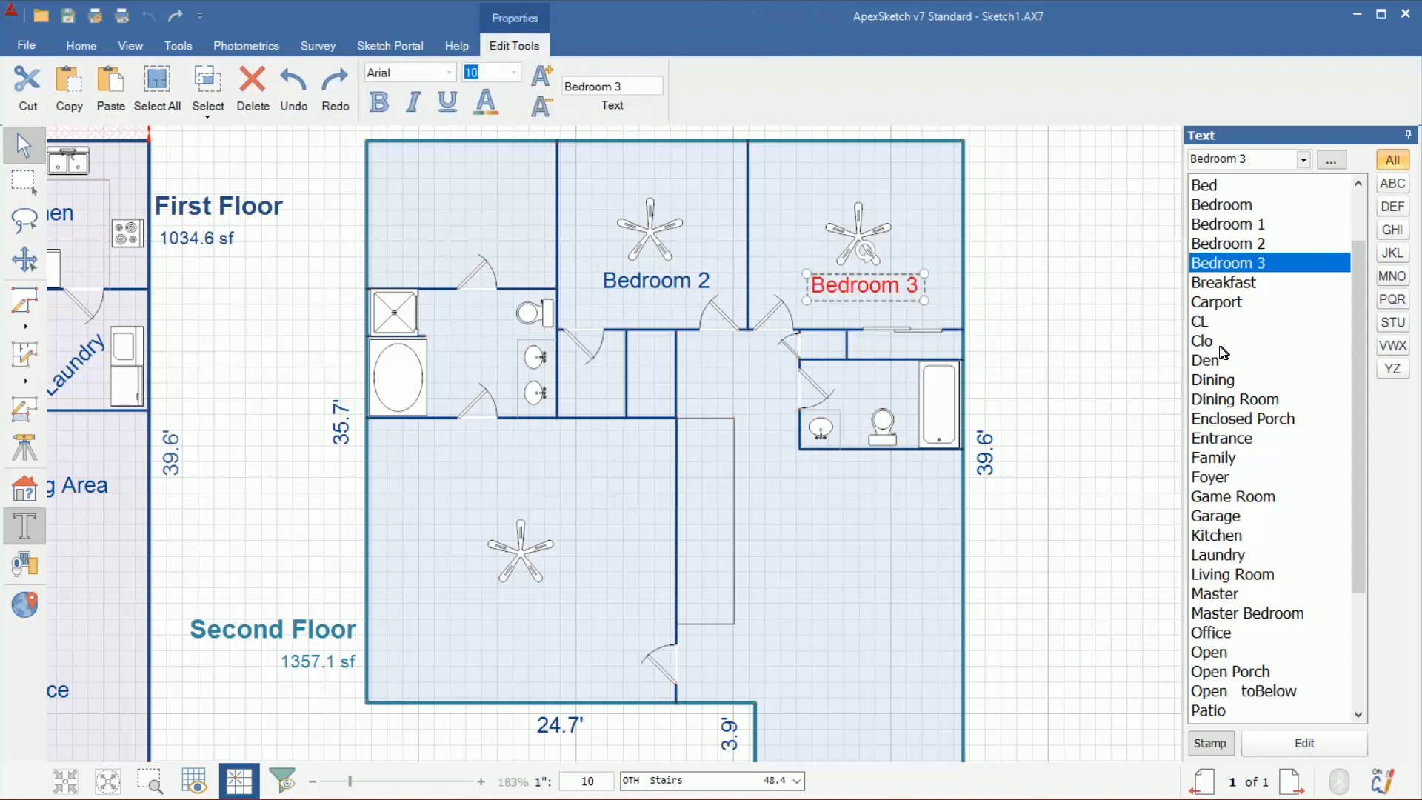
# Step: Place a Clo label in each of the two closets between Bedroom 3 and the bathroom
pyautogui.click(1203, 342)
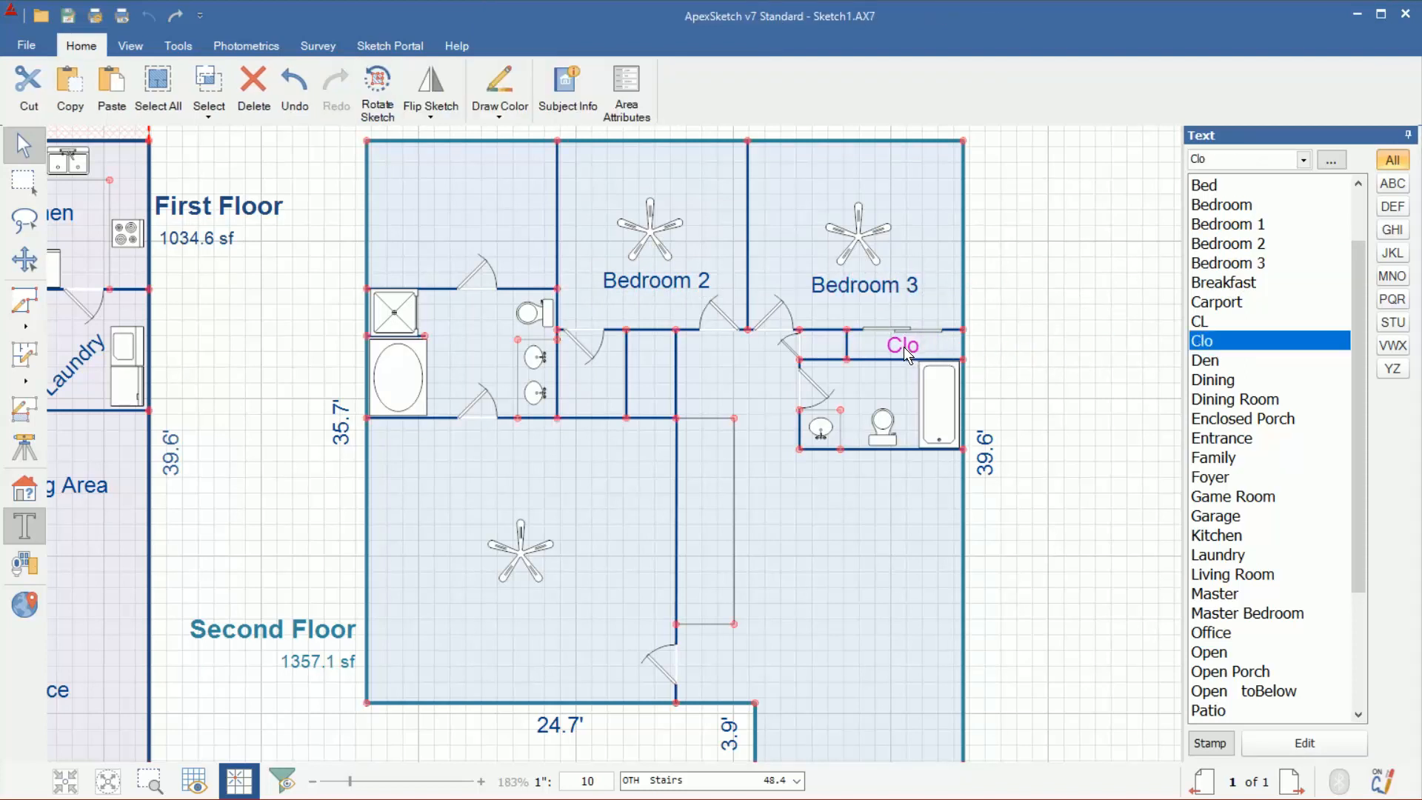
pyautogui.click(905, 354)
pyautogui.click(1209, 342)
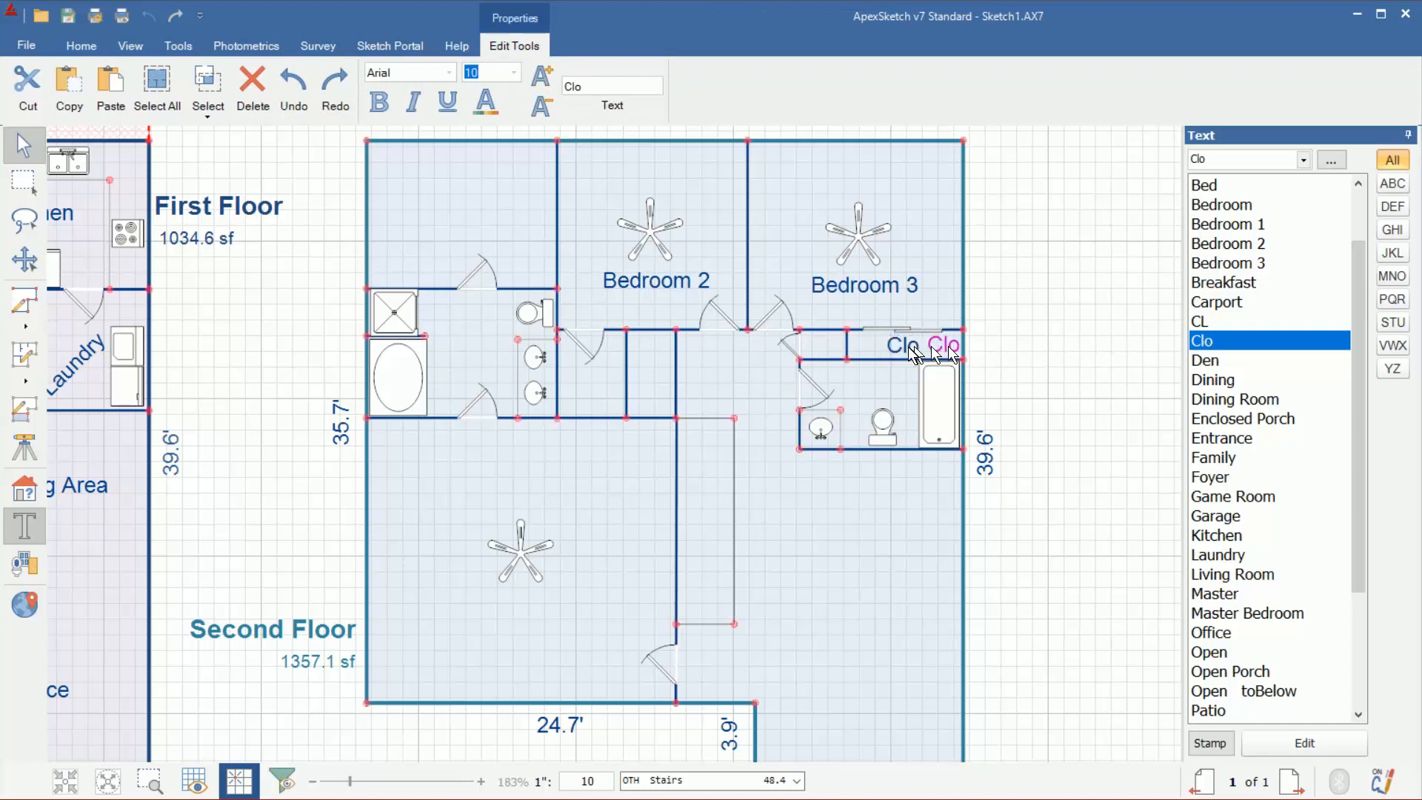
pyautogui.click(829, 356)
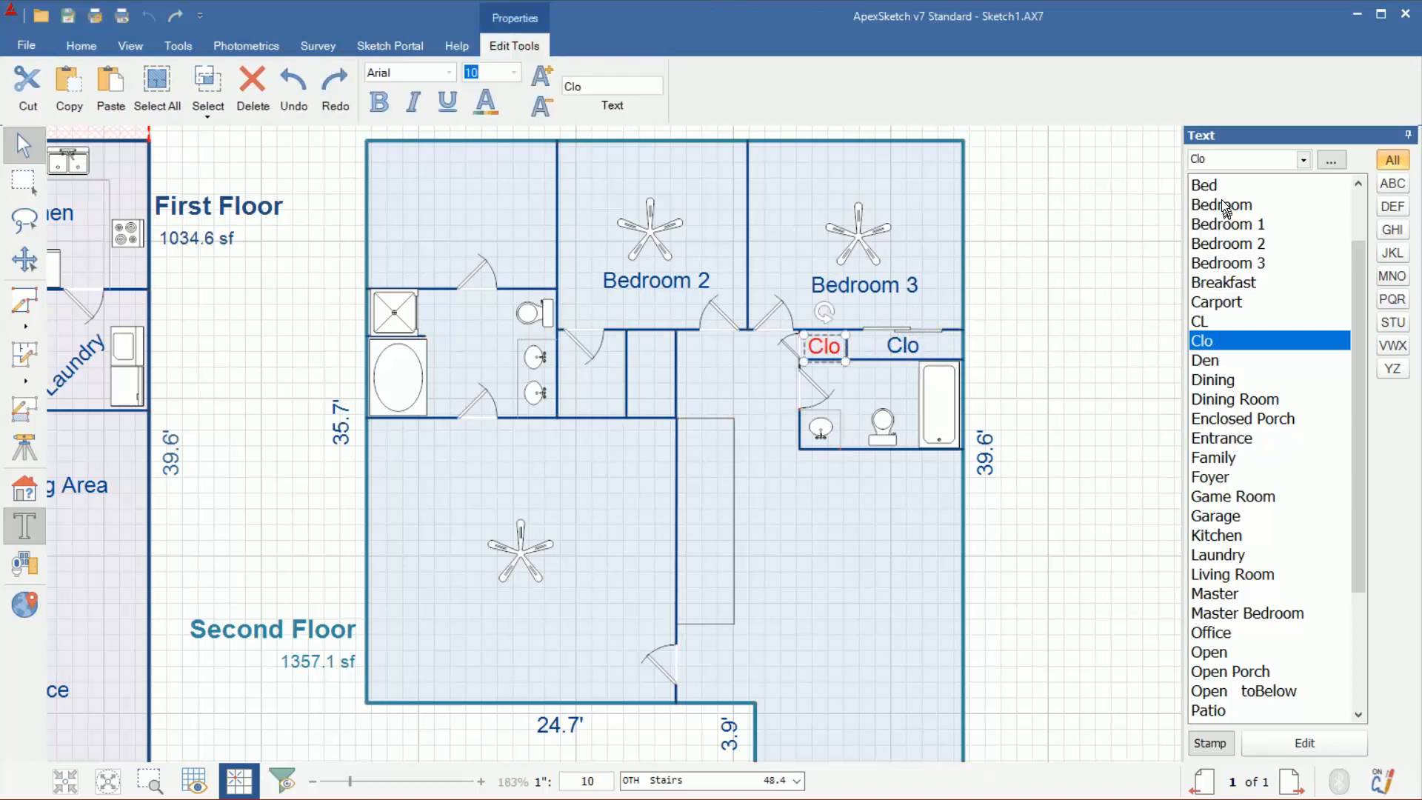
# Step: Label the bathroom below the closets Bath and the narrow room above the stairs A\C
pyautogui.scroll(2, 1219, 201)
pyautogui.click(1216, 244)
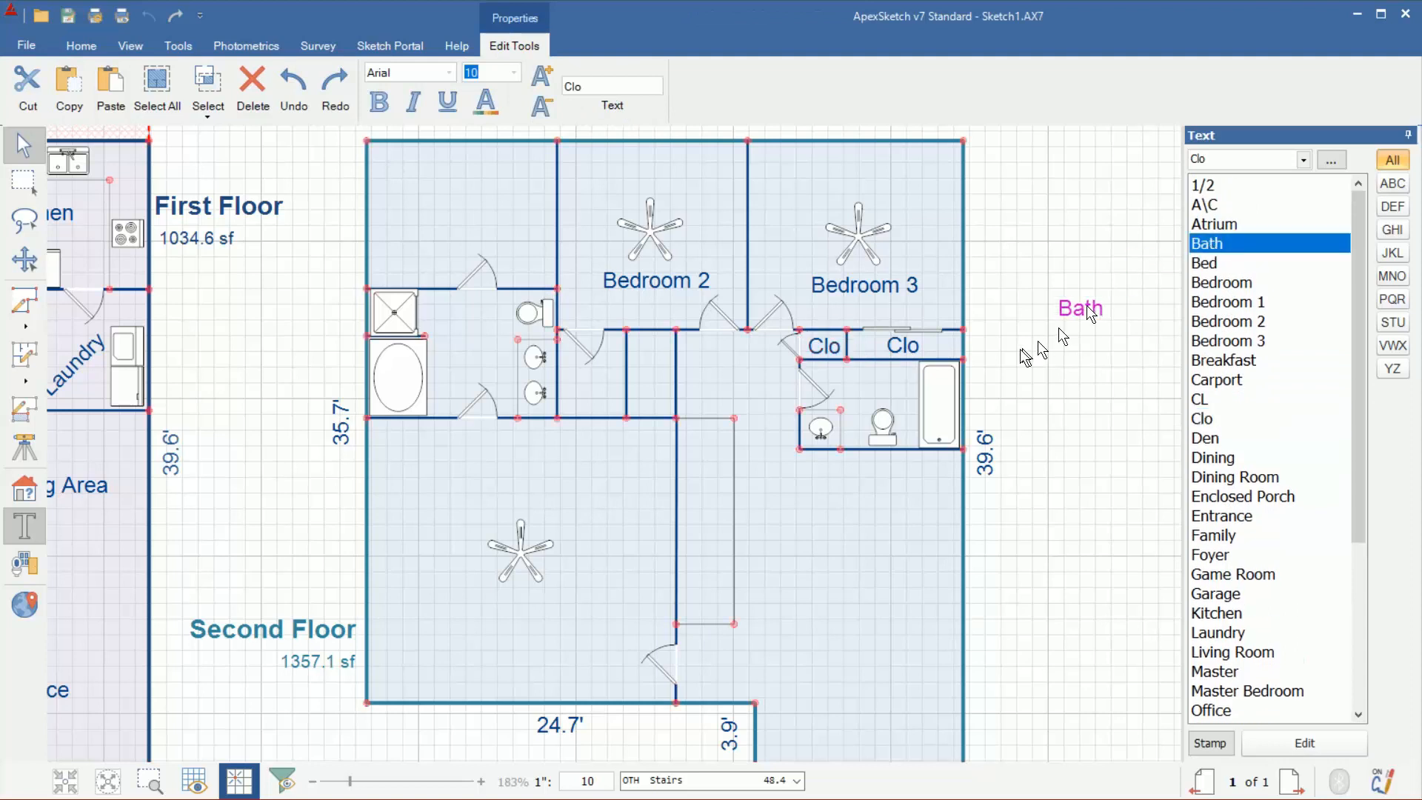
pyautogui.click(881, 395)
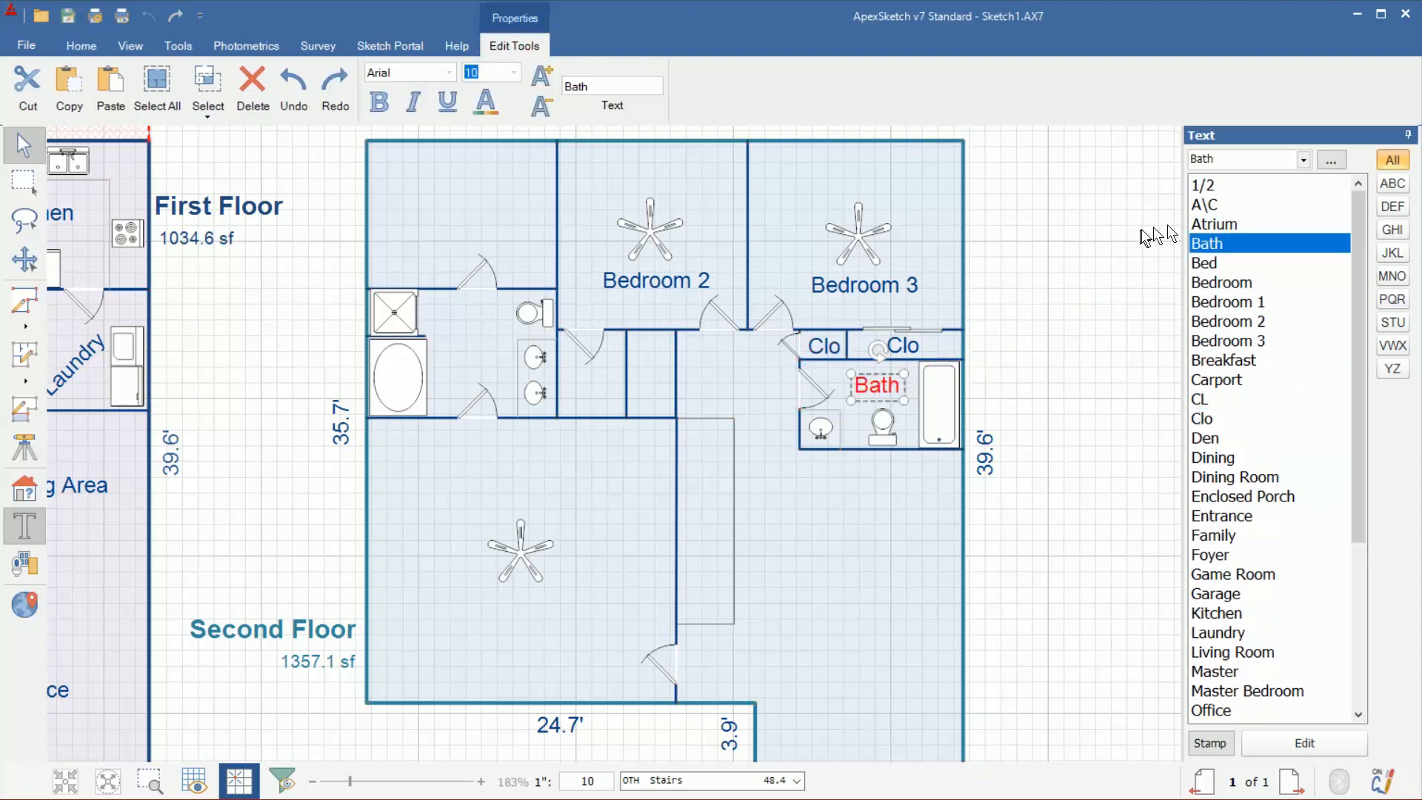
pyautogui.click(1201, 205)
pyautogui.click(648, 379)
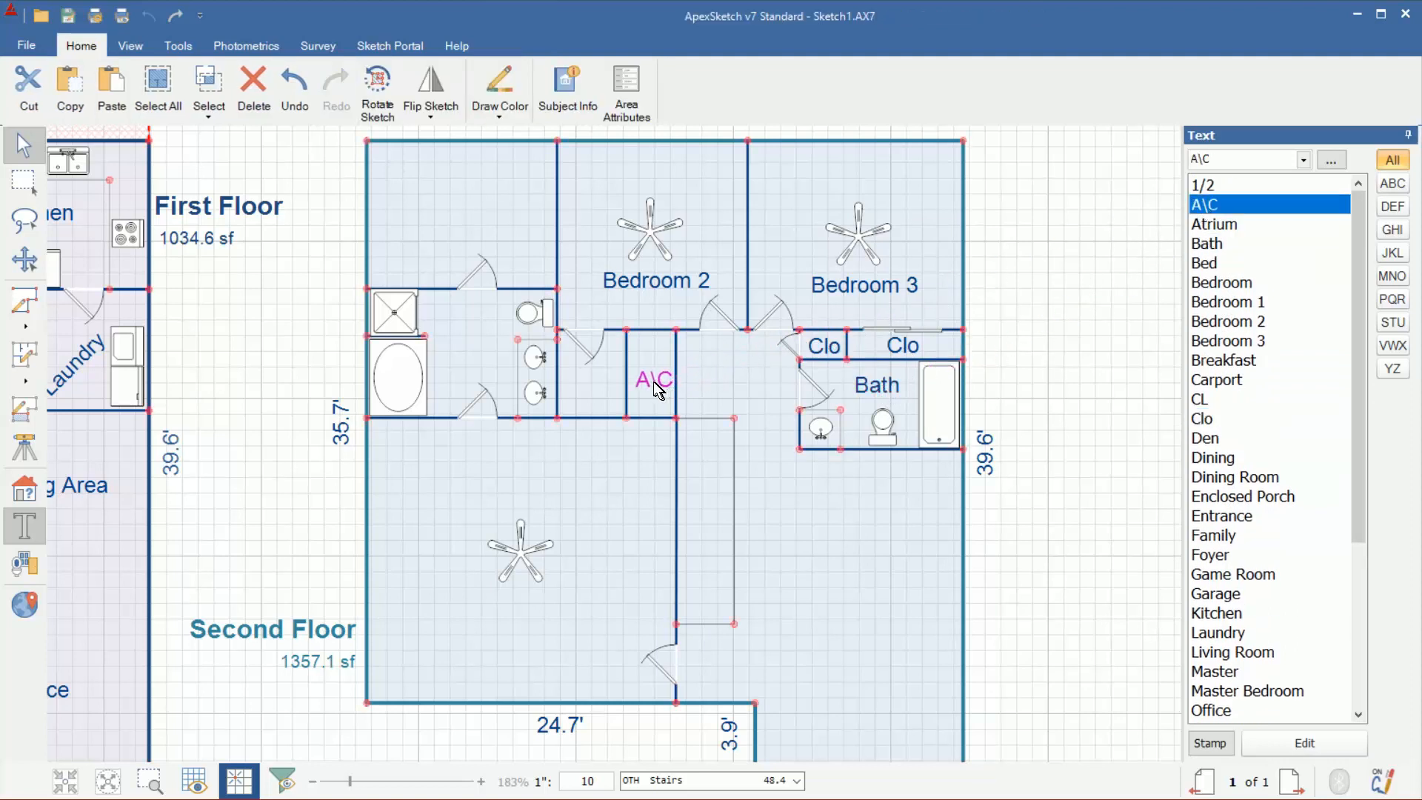
# Step: Label the closet beside the A\C room WIC and the open area in the lower right of the second floor Game Room
pyautogui.scroll(-4, 1248, 465)
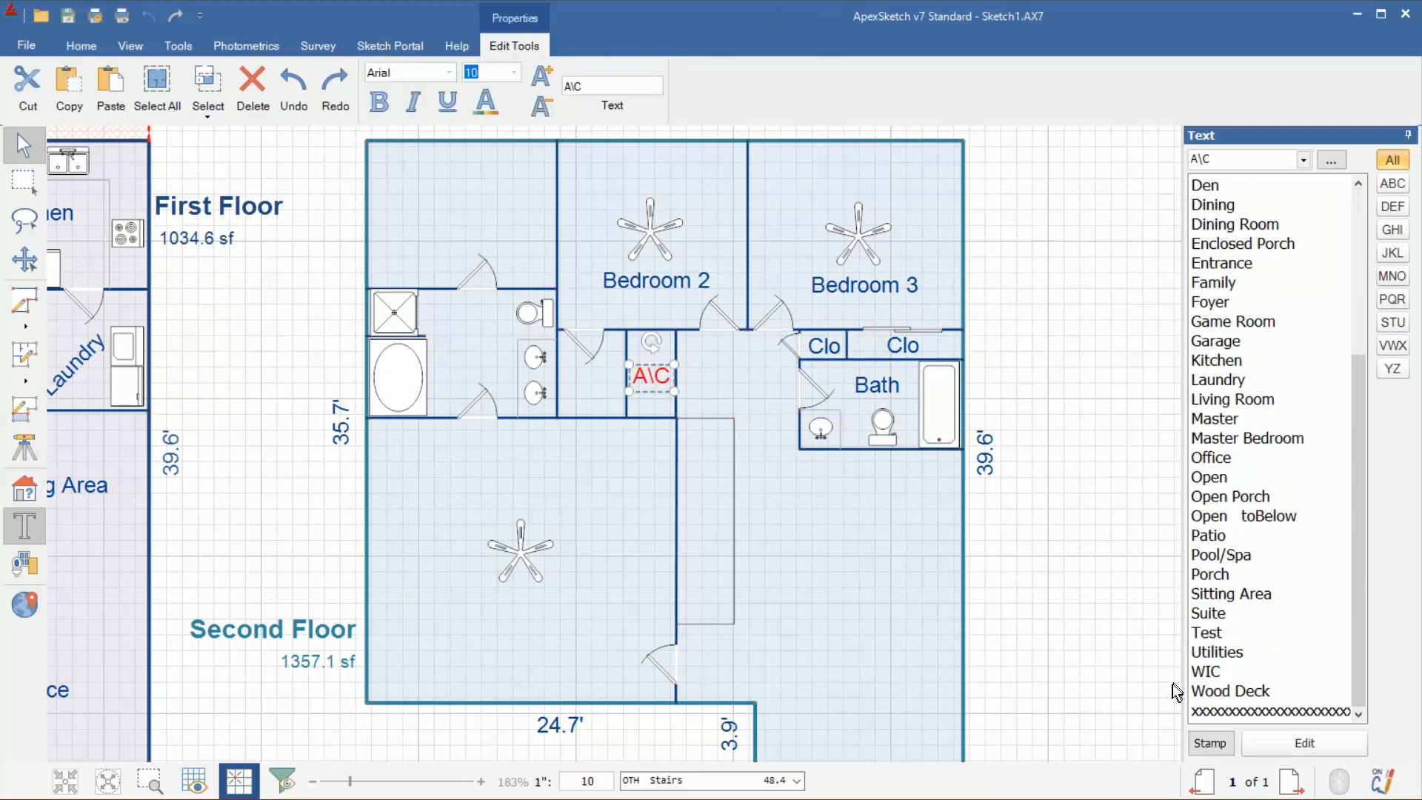
pyautogui.click(1203, 672)
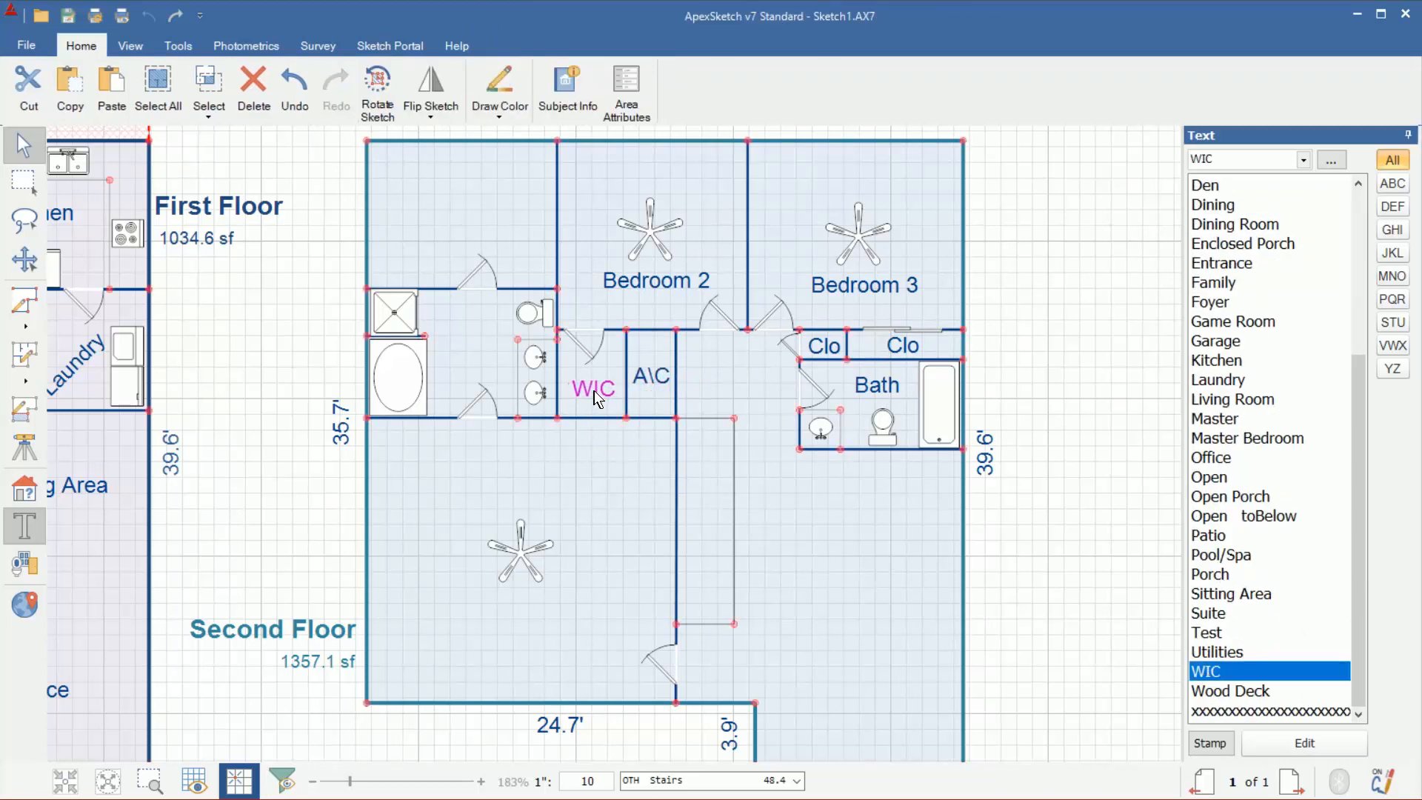
pyautogui.click(598, 398)
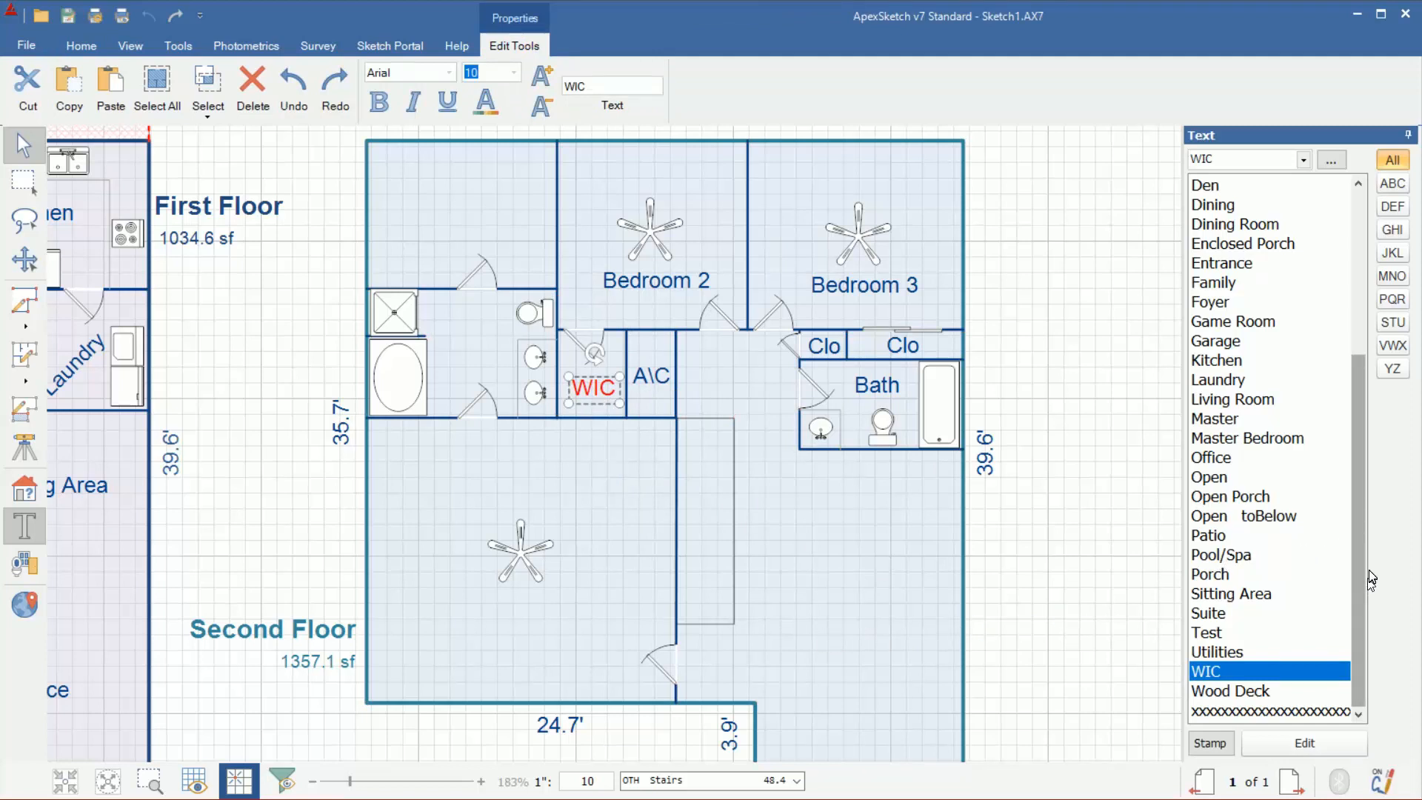
pyautogui.click(1227, 322)
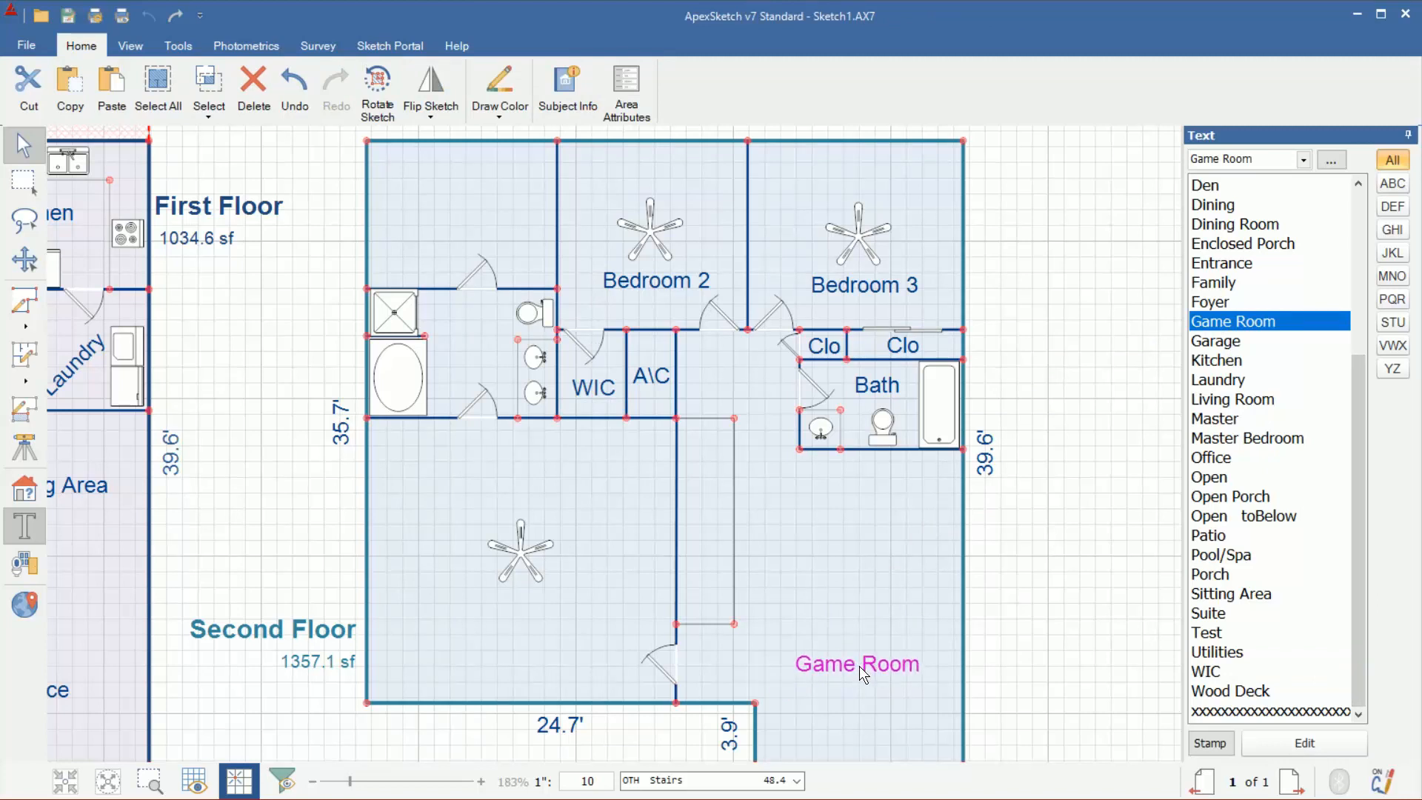
pyautogui.click(862, 674)
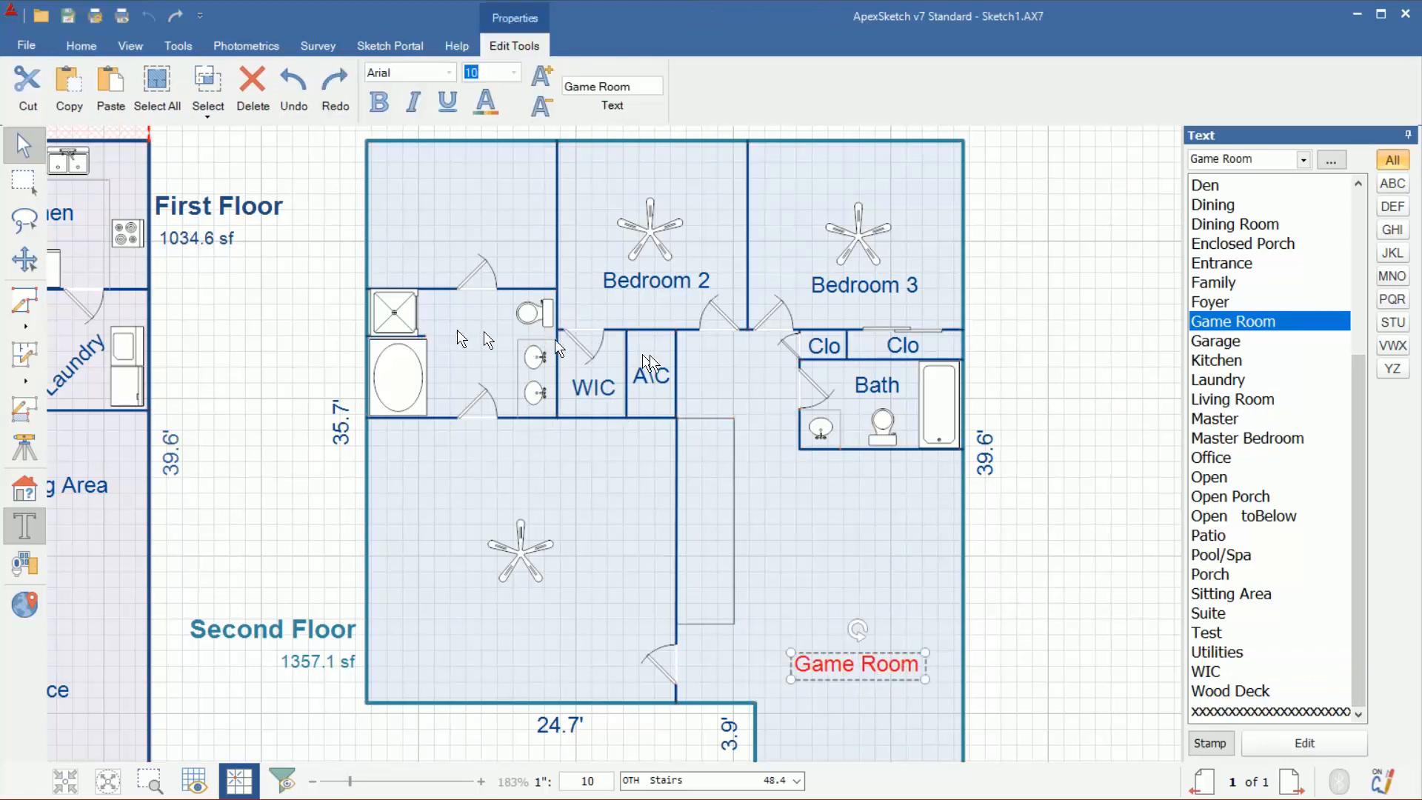
# Step: Label the second floor's large lower-left room Master Bedroom, just below its ceiling fan
pyautogui.scroll(4, 1269, 501)
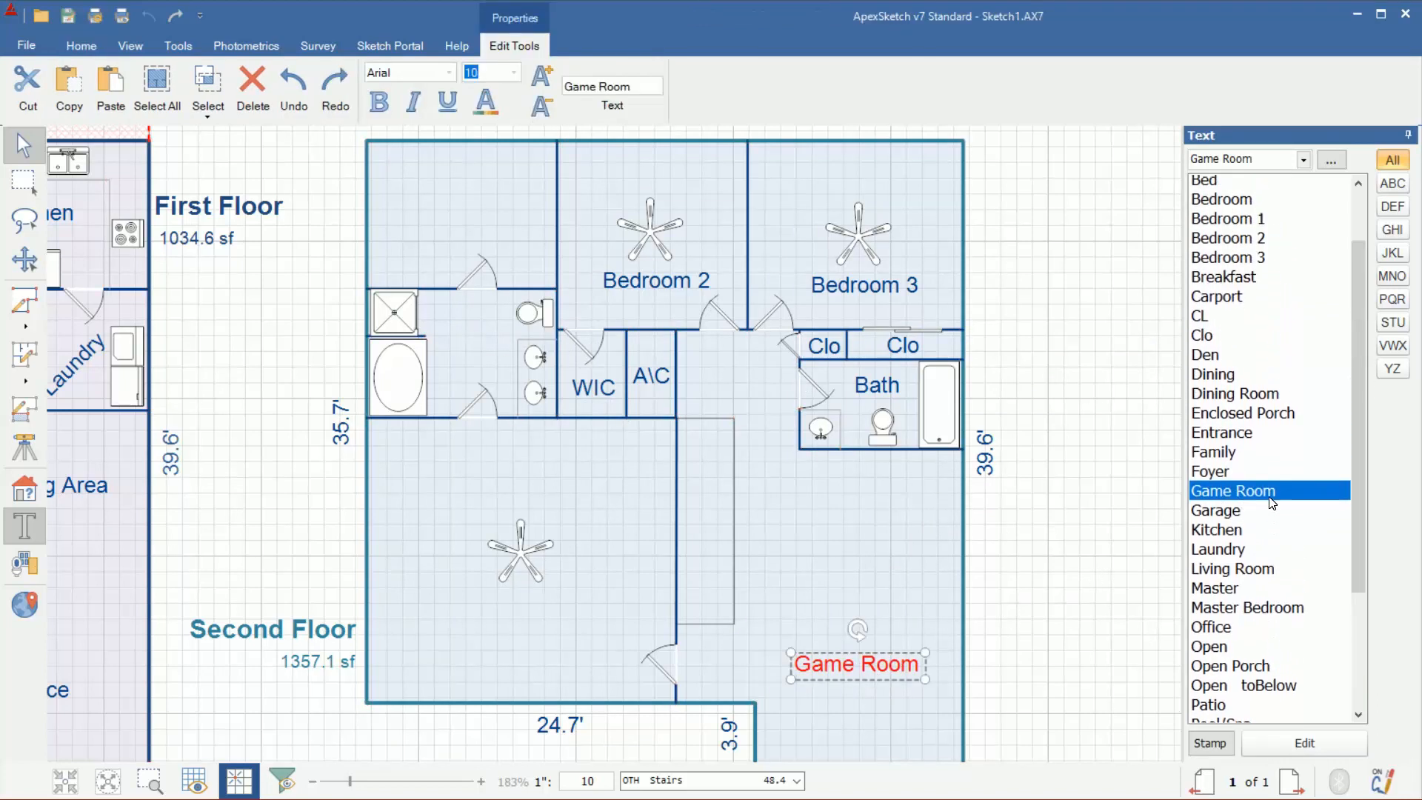
pyautogui.scroll(-4, 1269, 511)
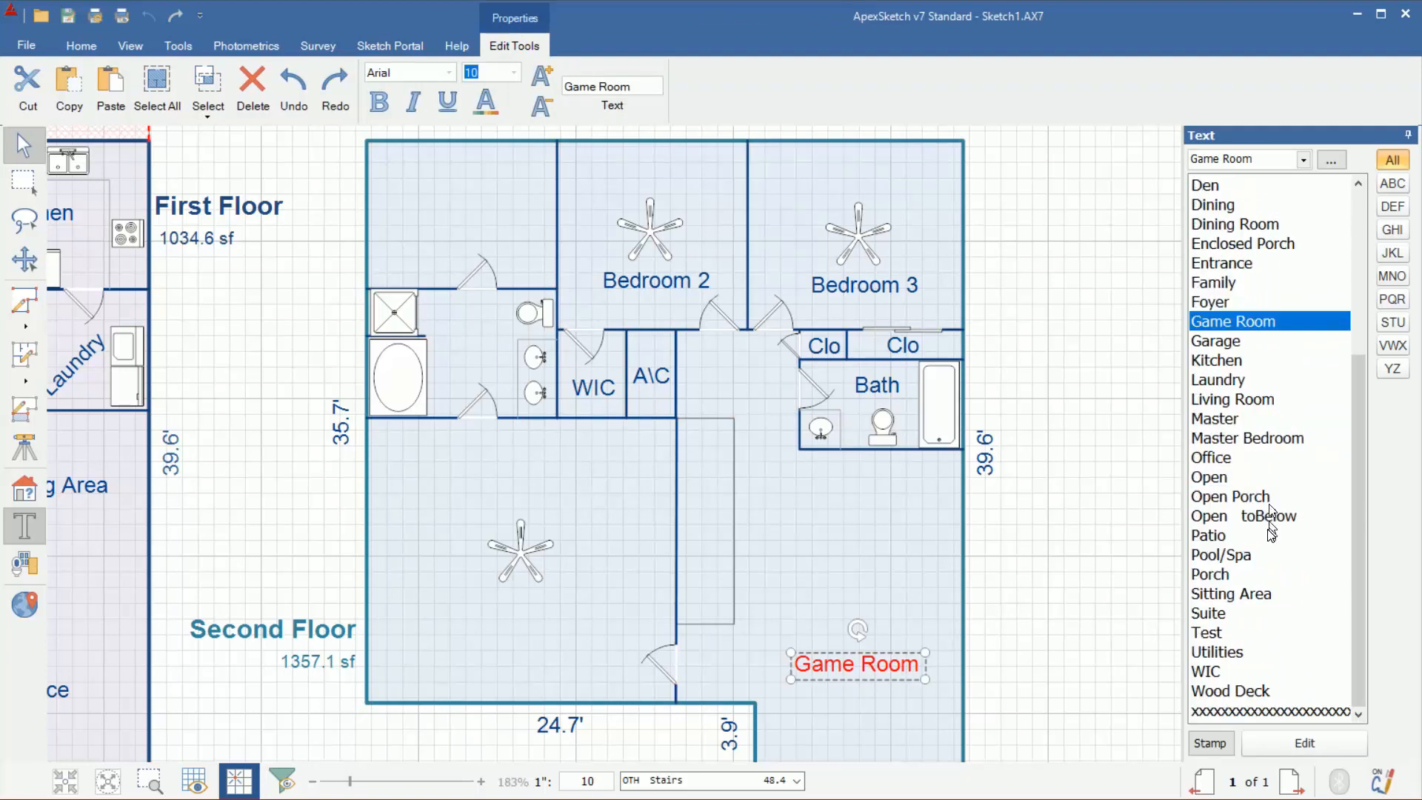
pyautogui.click(1244, 437)
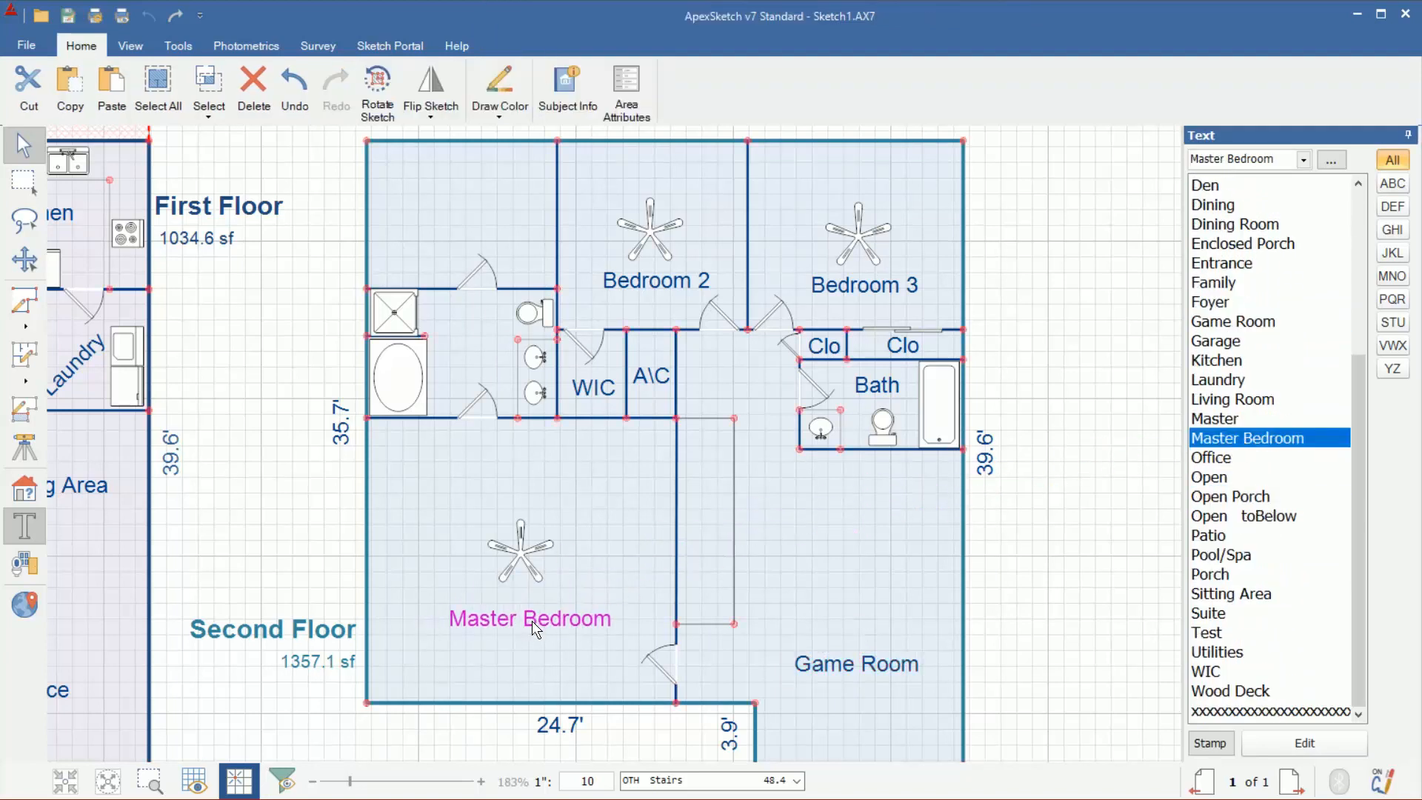
pyautogui.click(532, 621)
# Step: Label the second-floor bathroom above the Master Bedroom with Master and, directly beneath it, Bath
pyautogui.click(1221, 419)
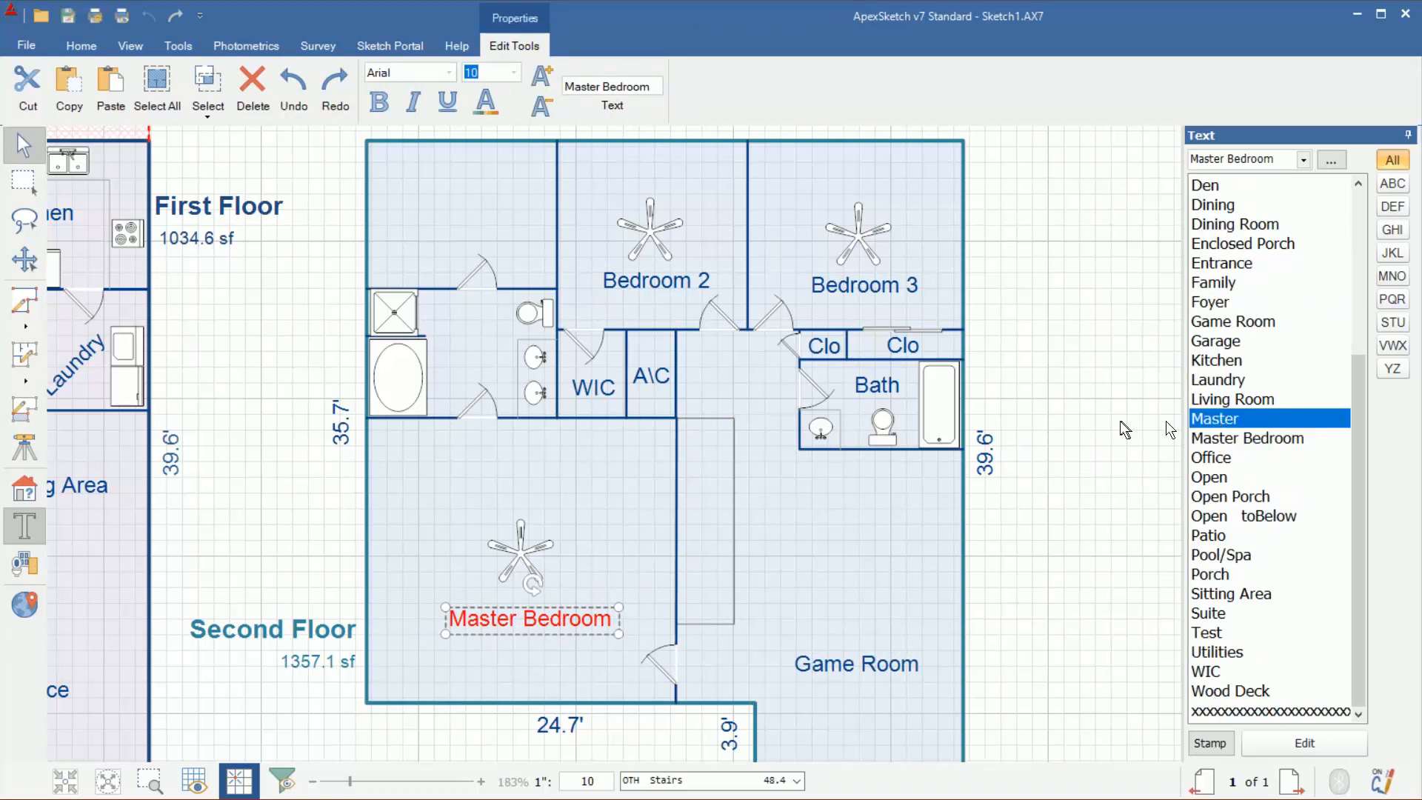
pyautogui.click(475, 342)
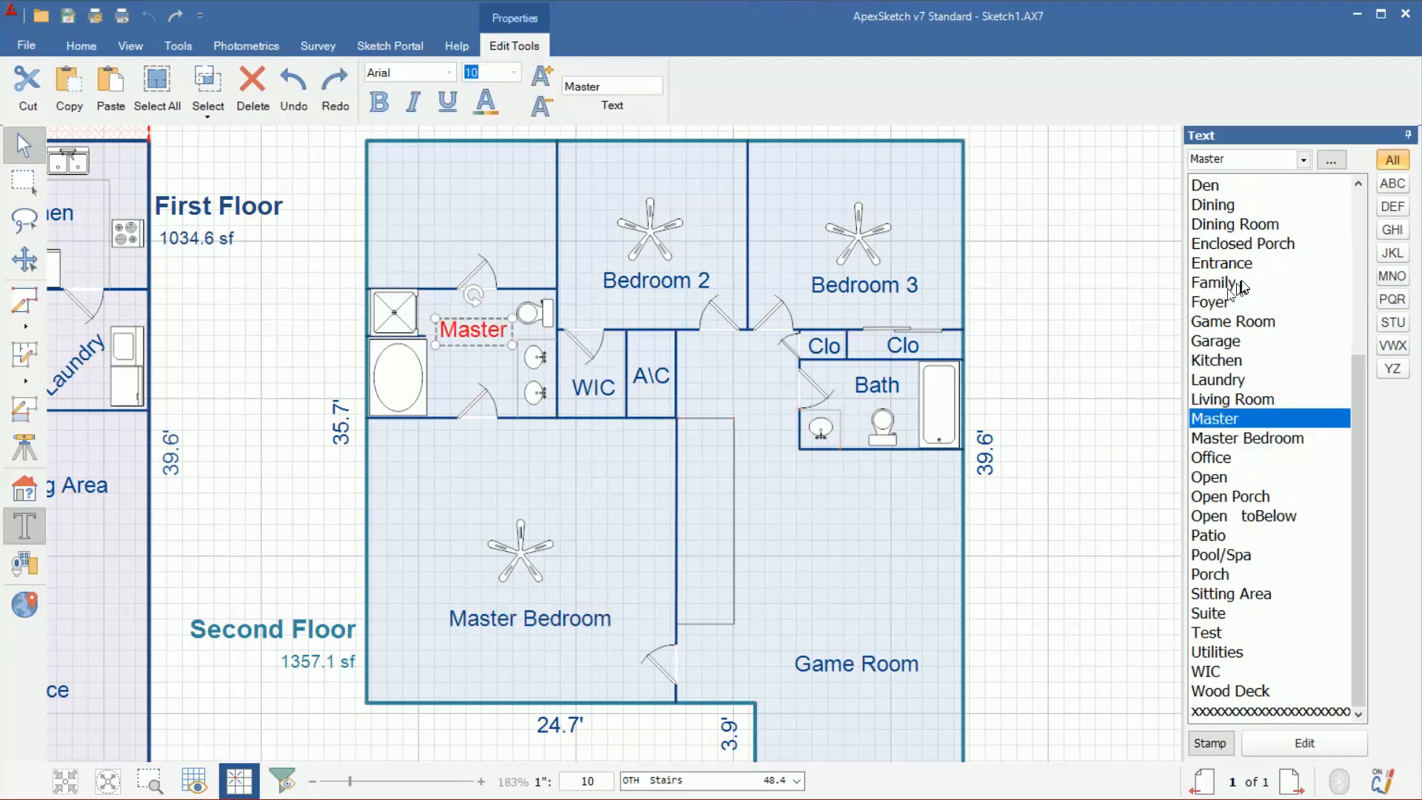
pyautogui.scroll(4, 1238, 288)
pyautogui.click(1210, 224)
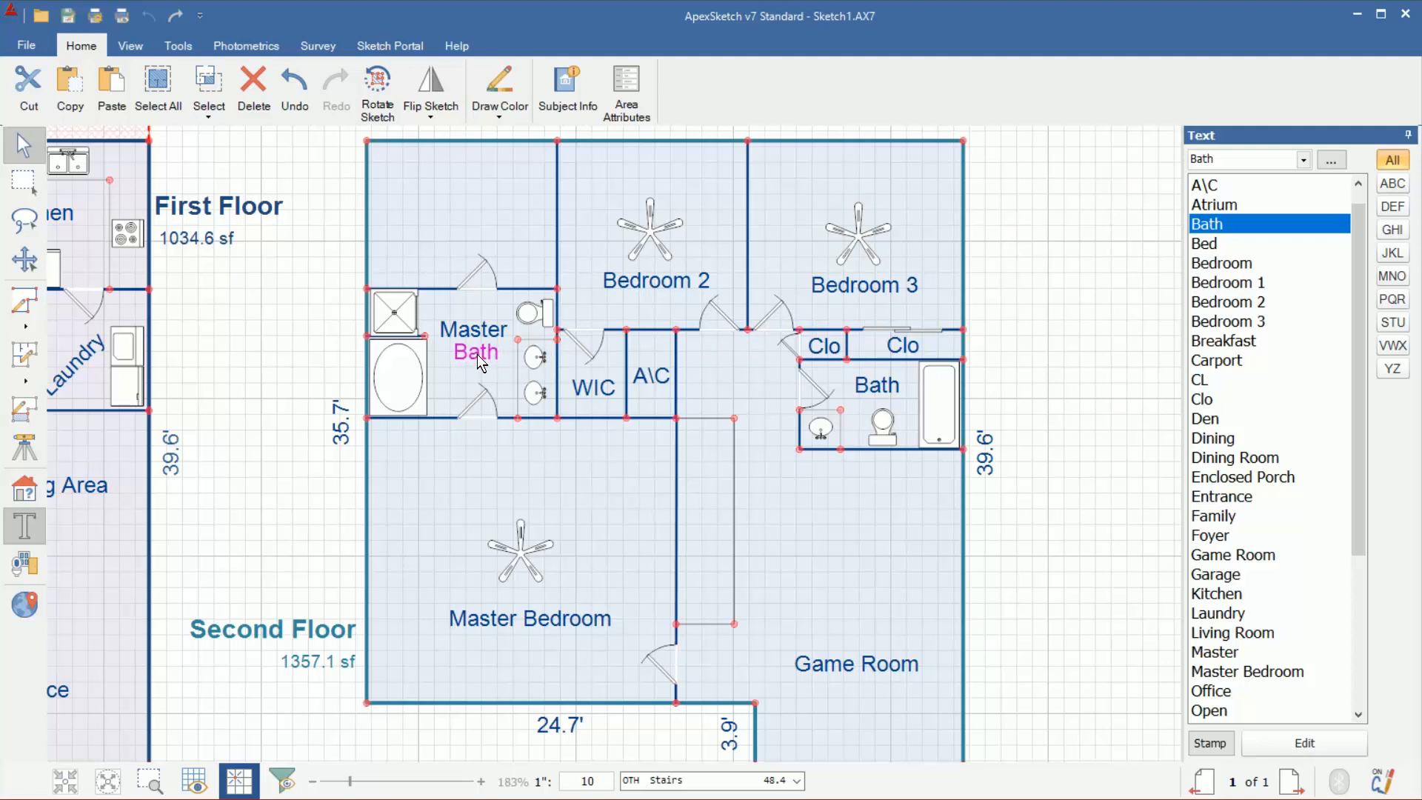
pyautogui.click(477, 354)
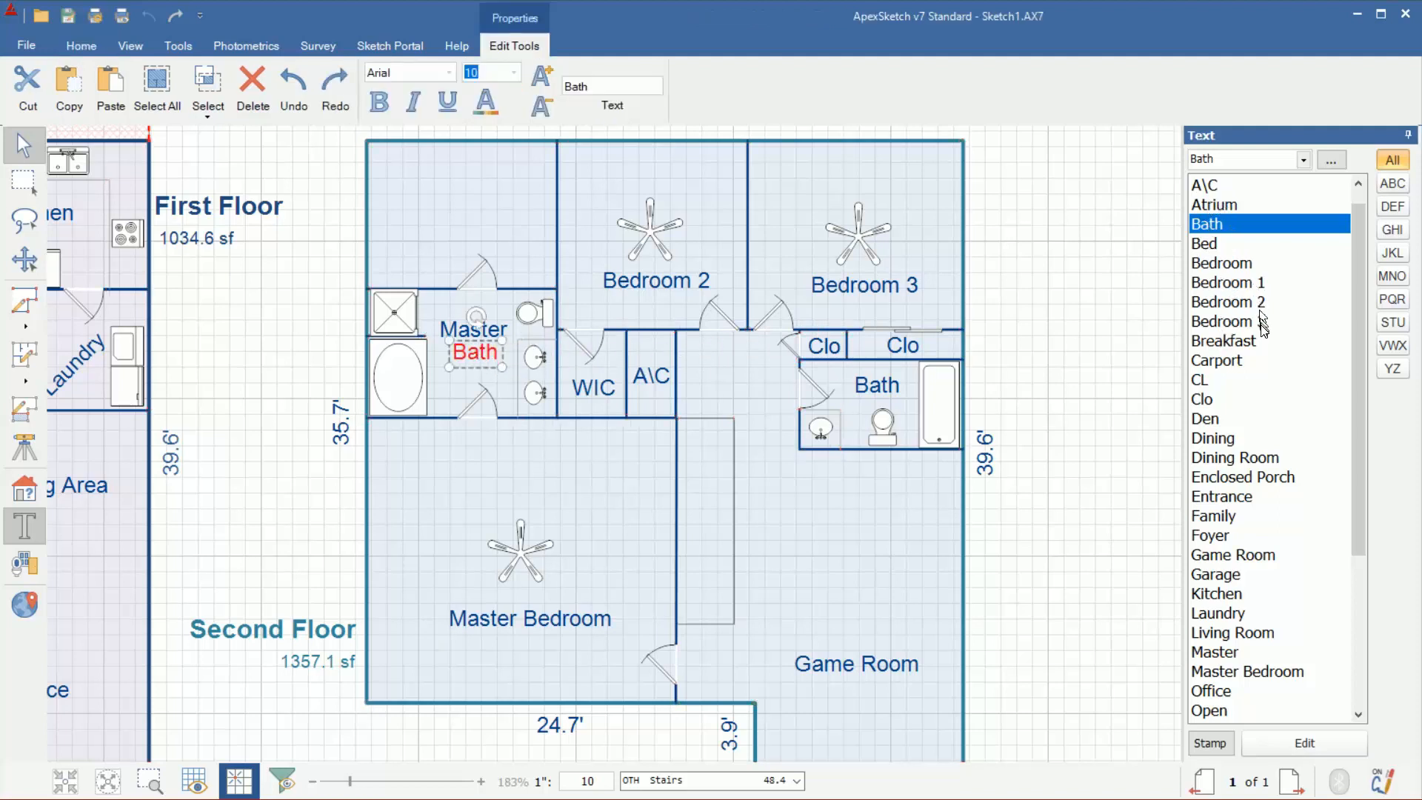
# Step: Place a WIC label in the second floor's upper-left room, above the Master Bath
pyautogui.scroll(-3, 1265, 341)
pyautogui.scroll(-2, 1266, 349)
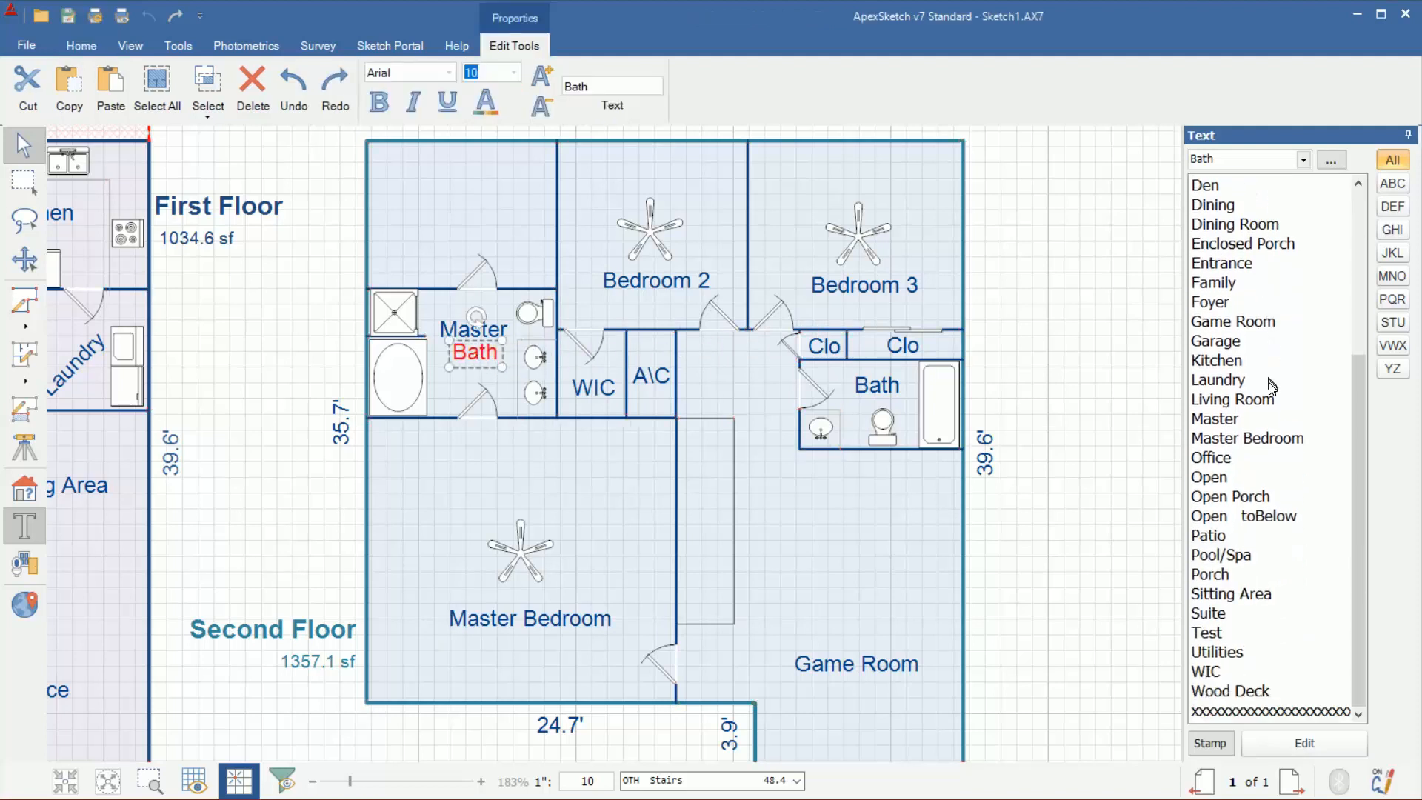
pyautogui.click(1205, 671)
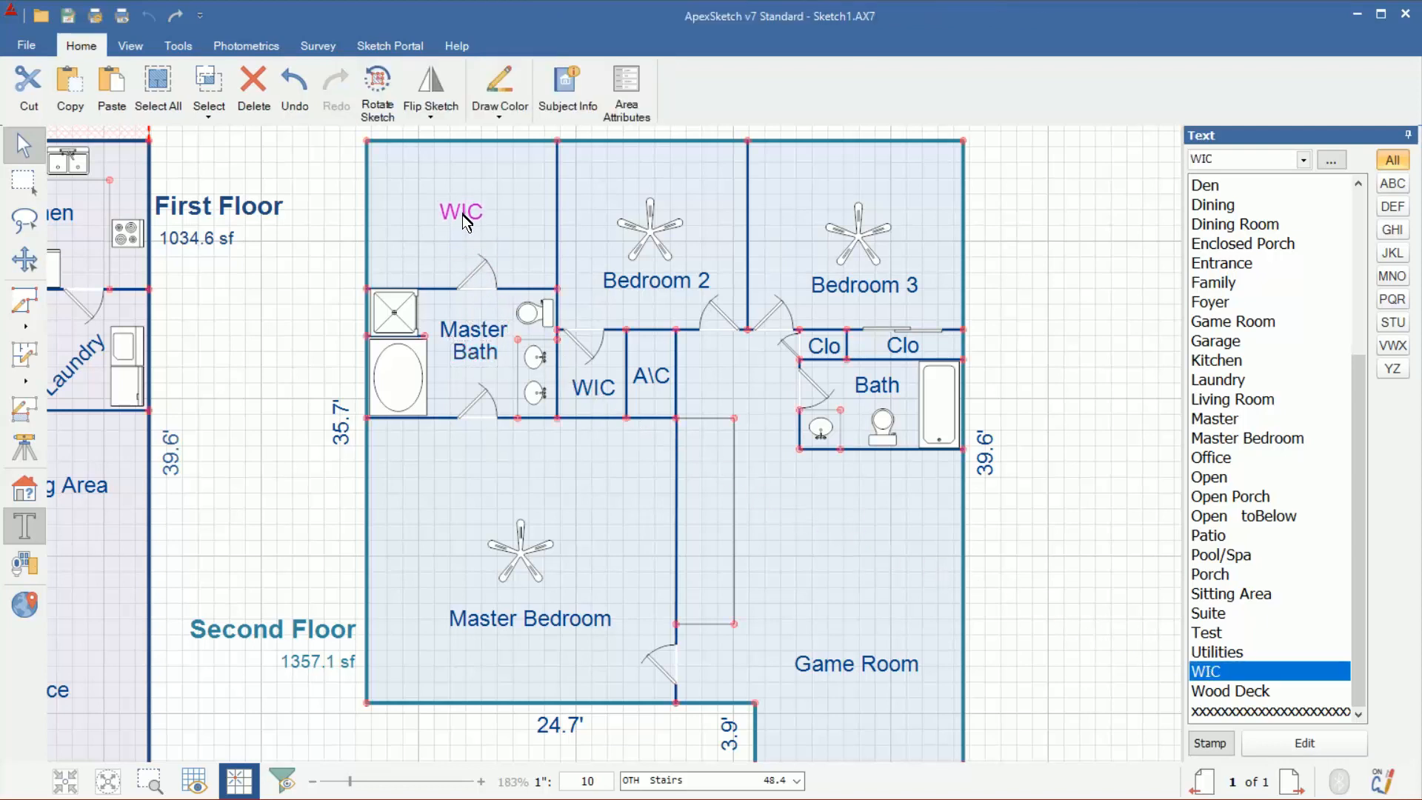
pyautogui.click(464, 221)
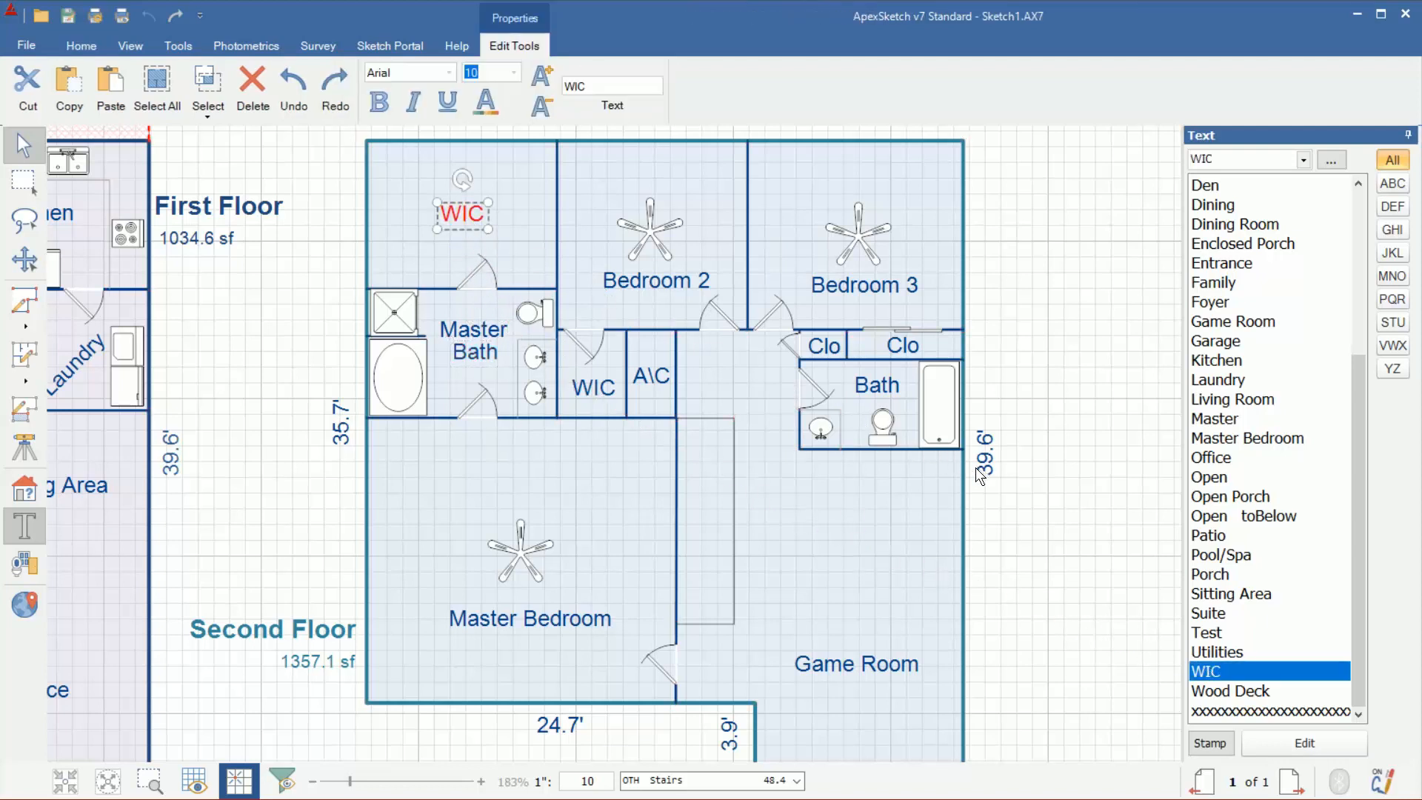
pyautogui.press('Escape')
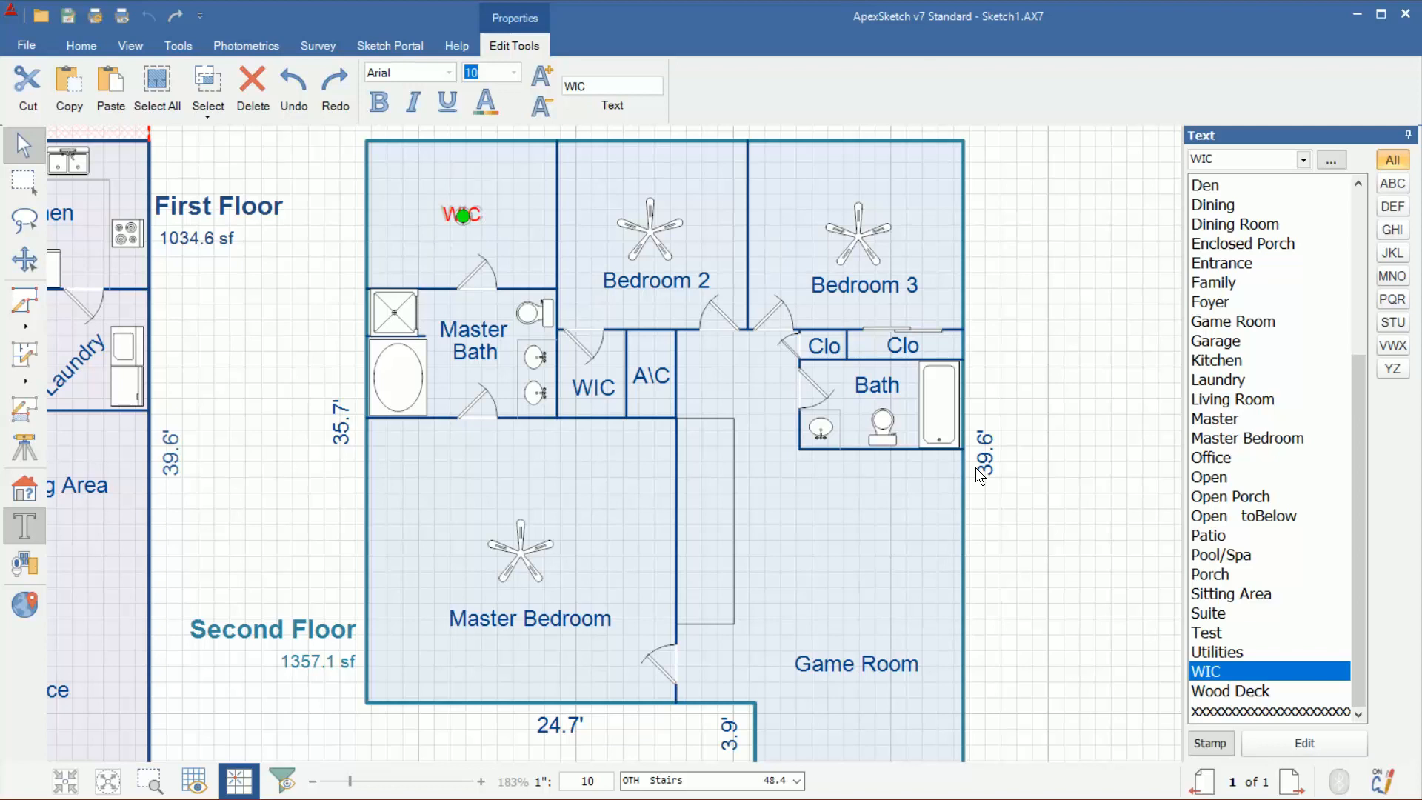
pyautogui.click(1044, 442)
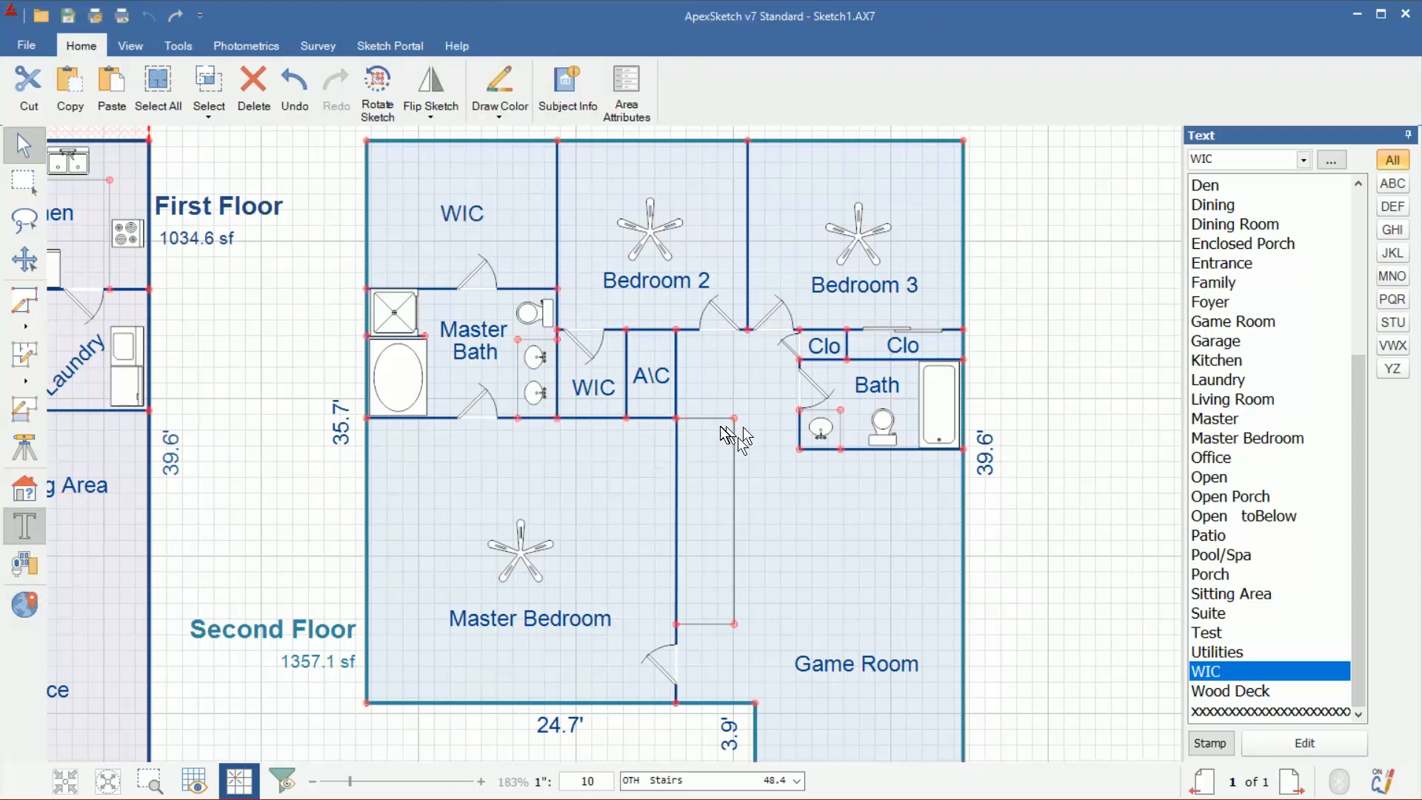
# Step: Place a Single Flight symbol from the Stairs category in the narrow stairwell outline beside the Master Bedroom
pyautogui.click(24, 564)
pyautogui.click(1222, 160)
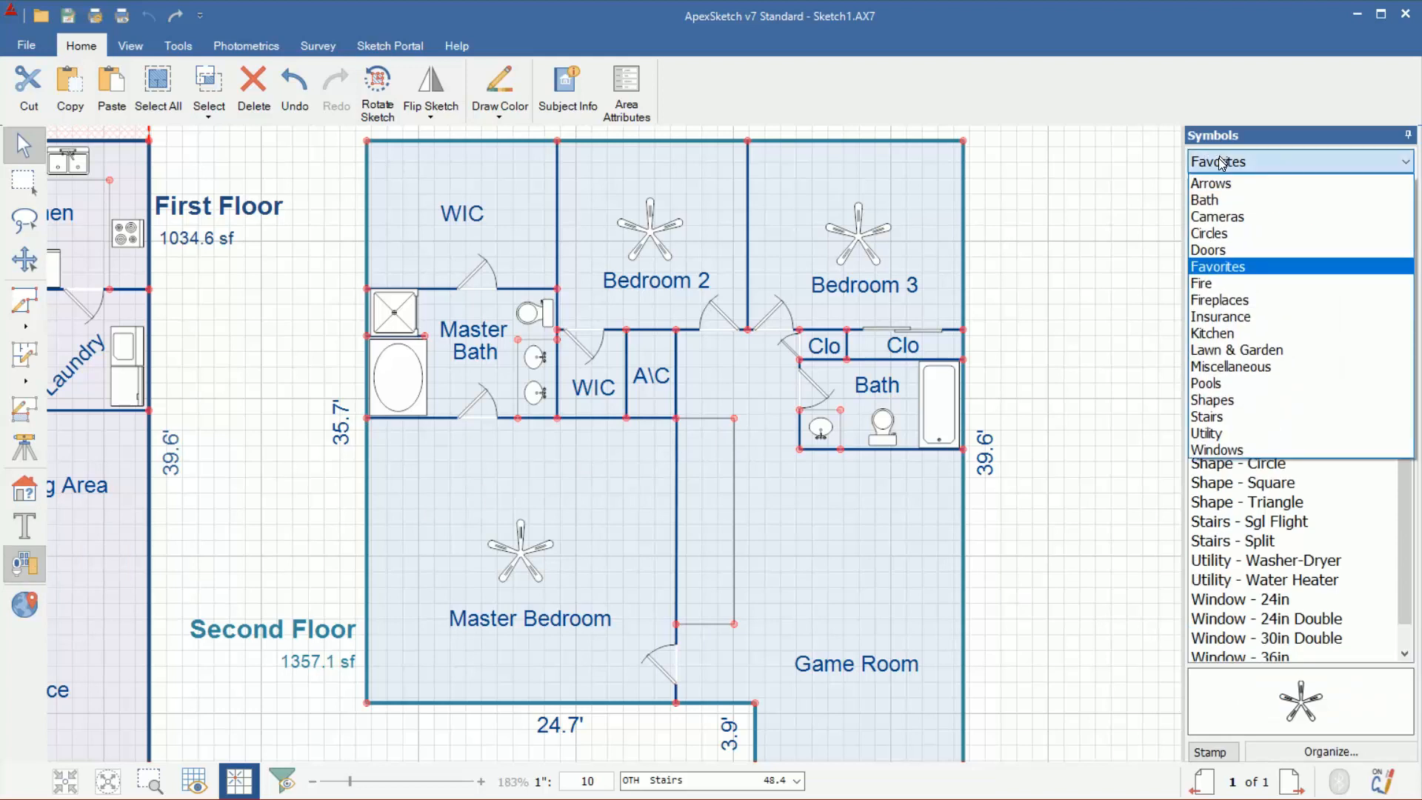
pyautogui.click(1220, 416)
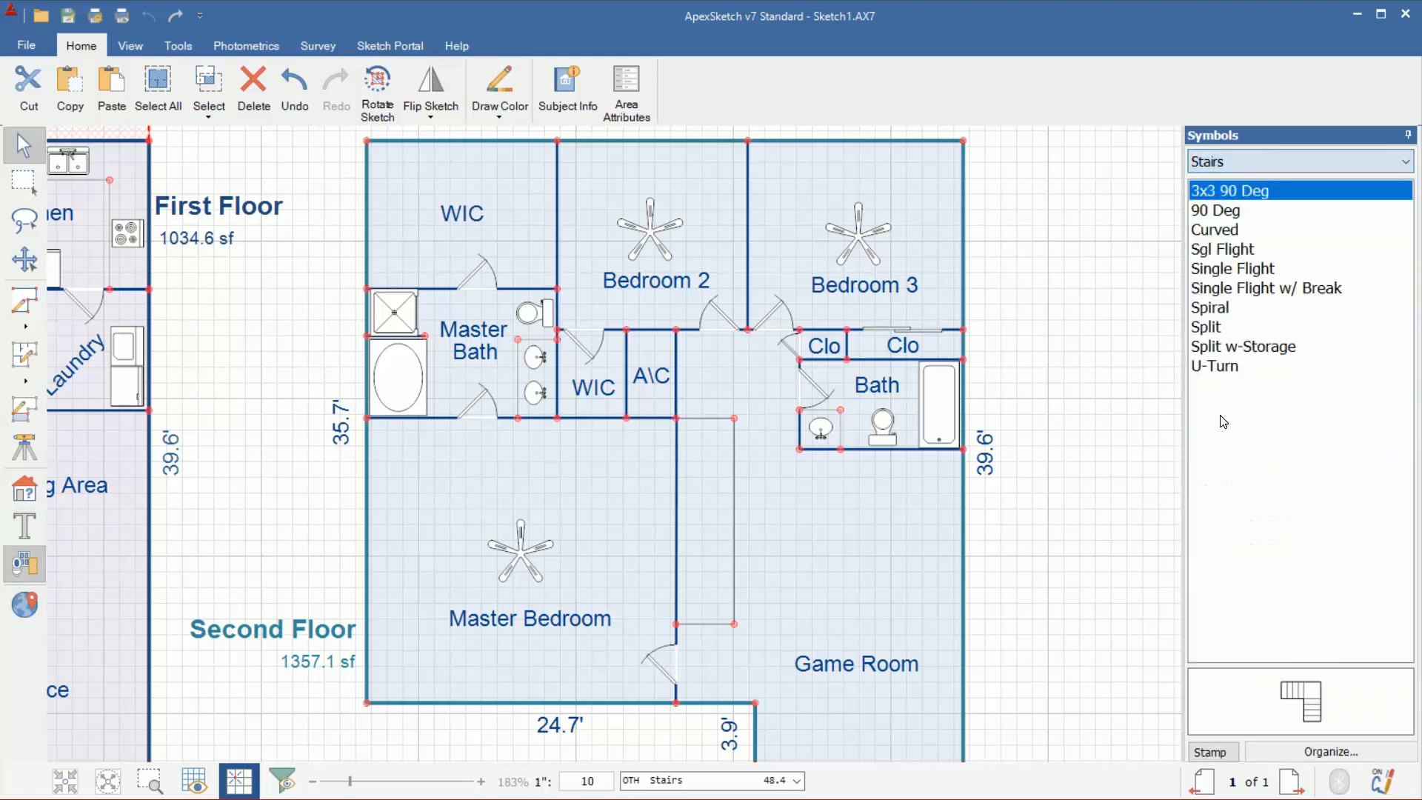
pyautogui.click(1237, 269)
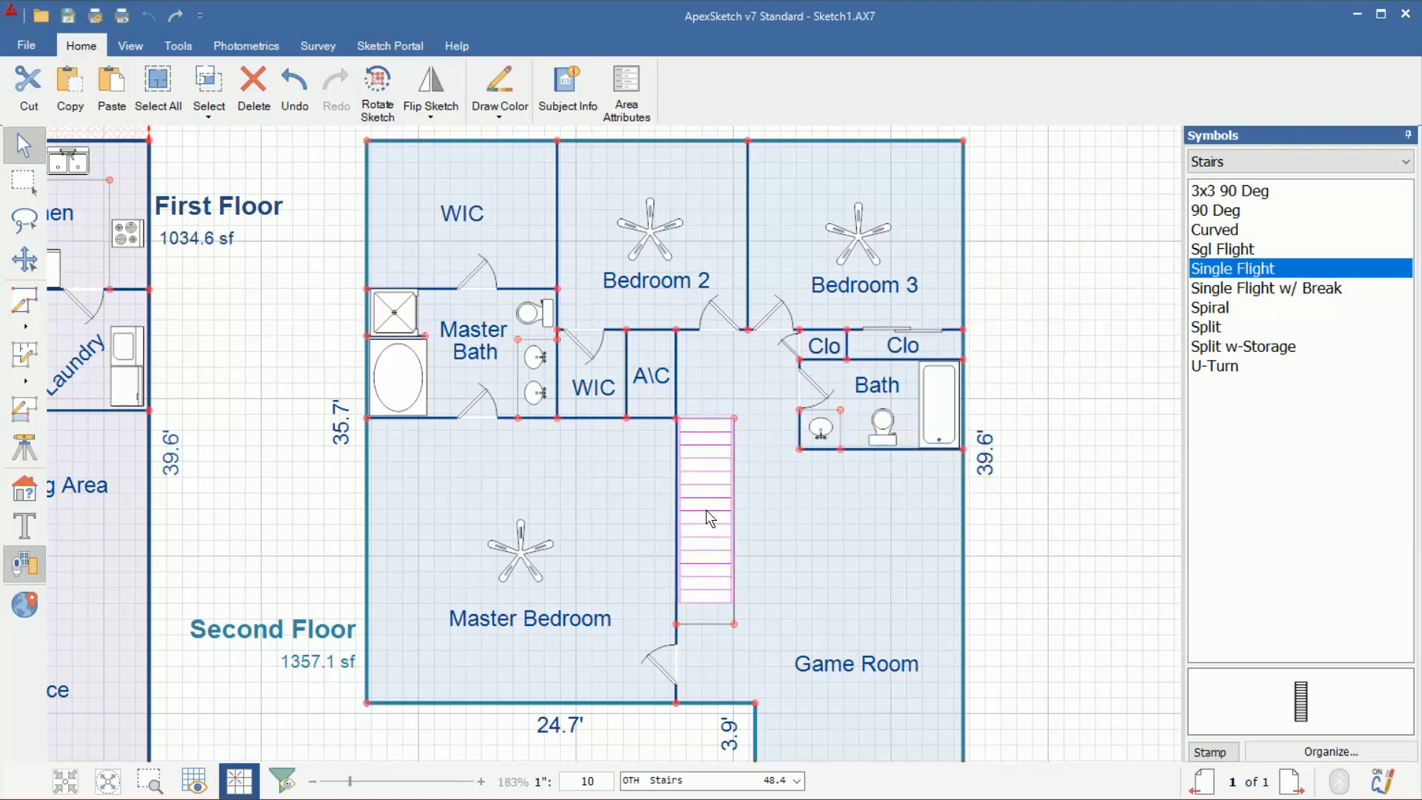
pyautogui.click(704, 512)
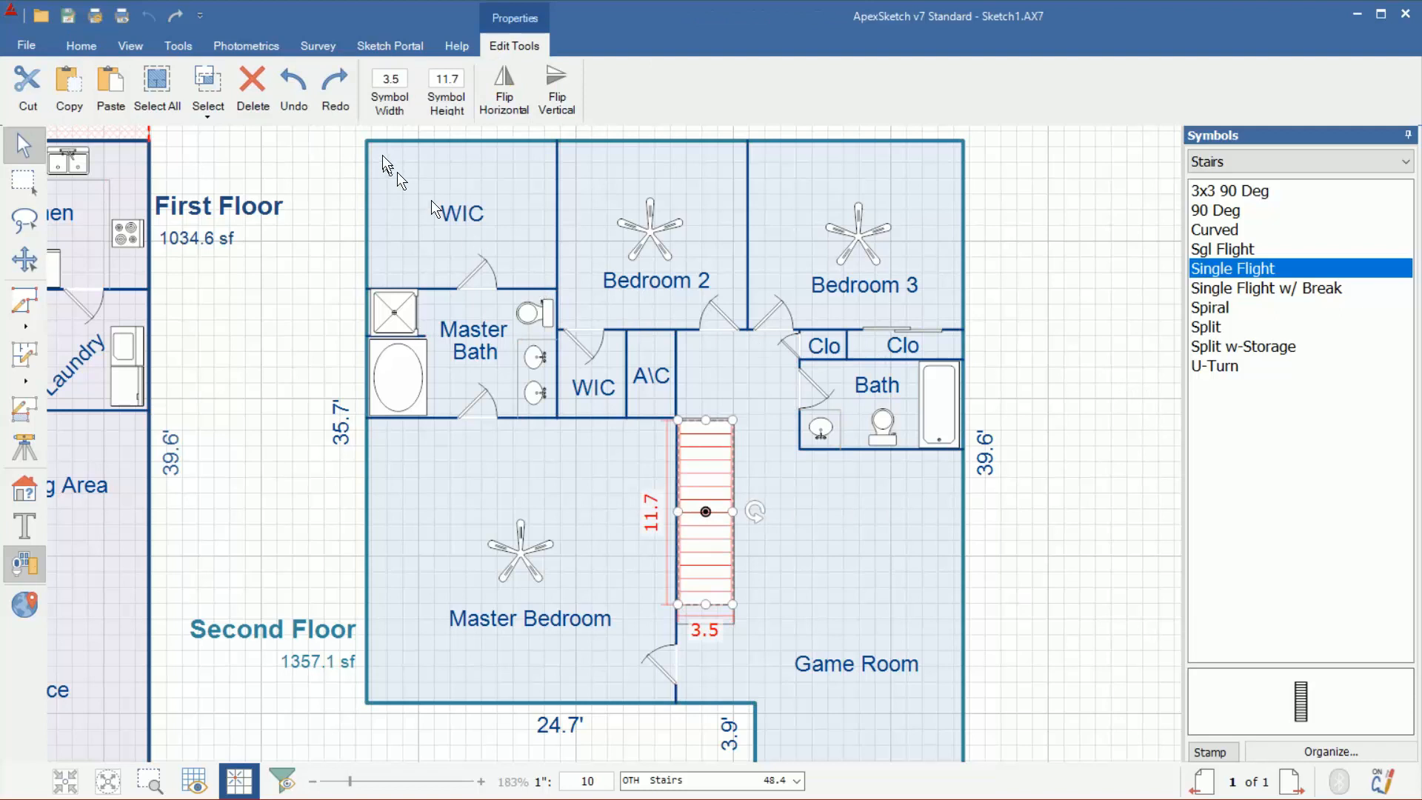
# Step: Set the staircase symbol's height to 13.1 and move it down to fit the stairwell outline
pyautogui.click(446, 79)
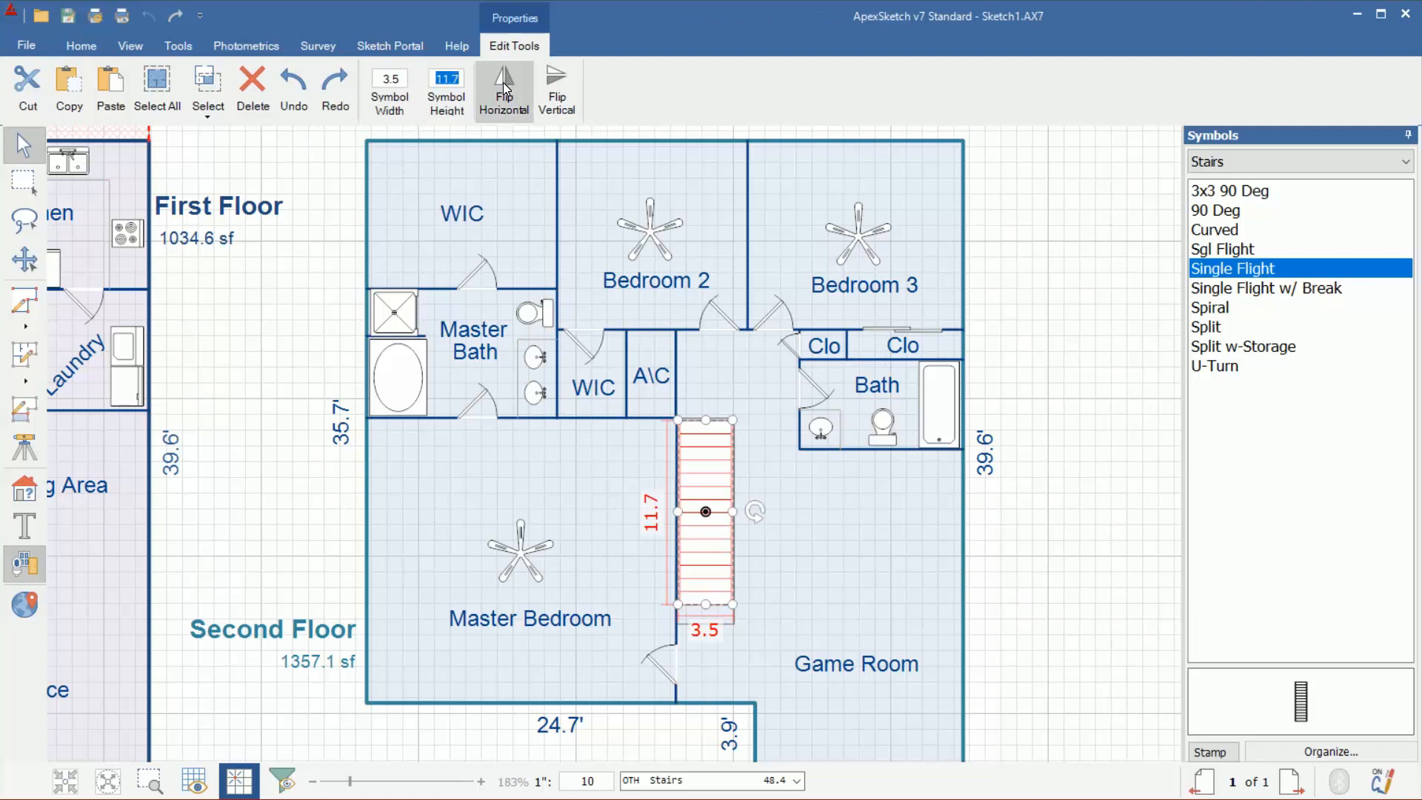
pyautogui.write('13.')
pyautogui.press('Return')
pyautogui.click(1064, 524)
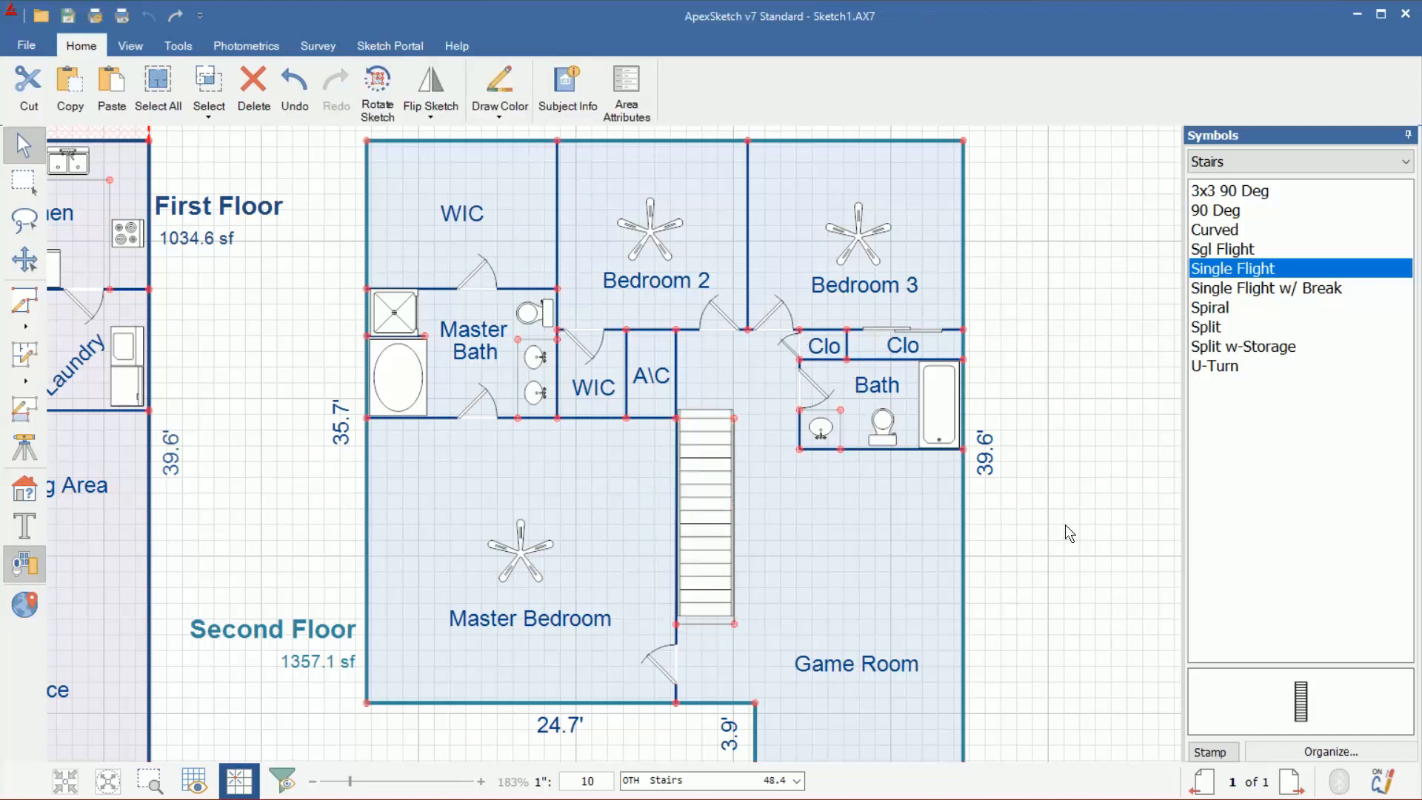
pyautogui.click(714, 438)
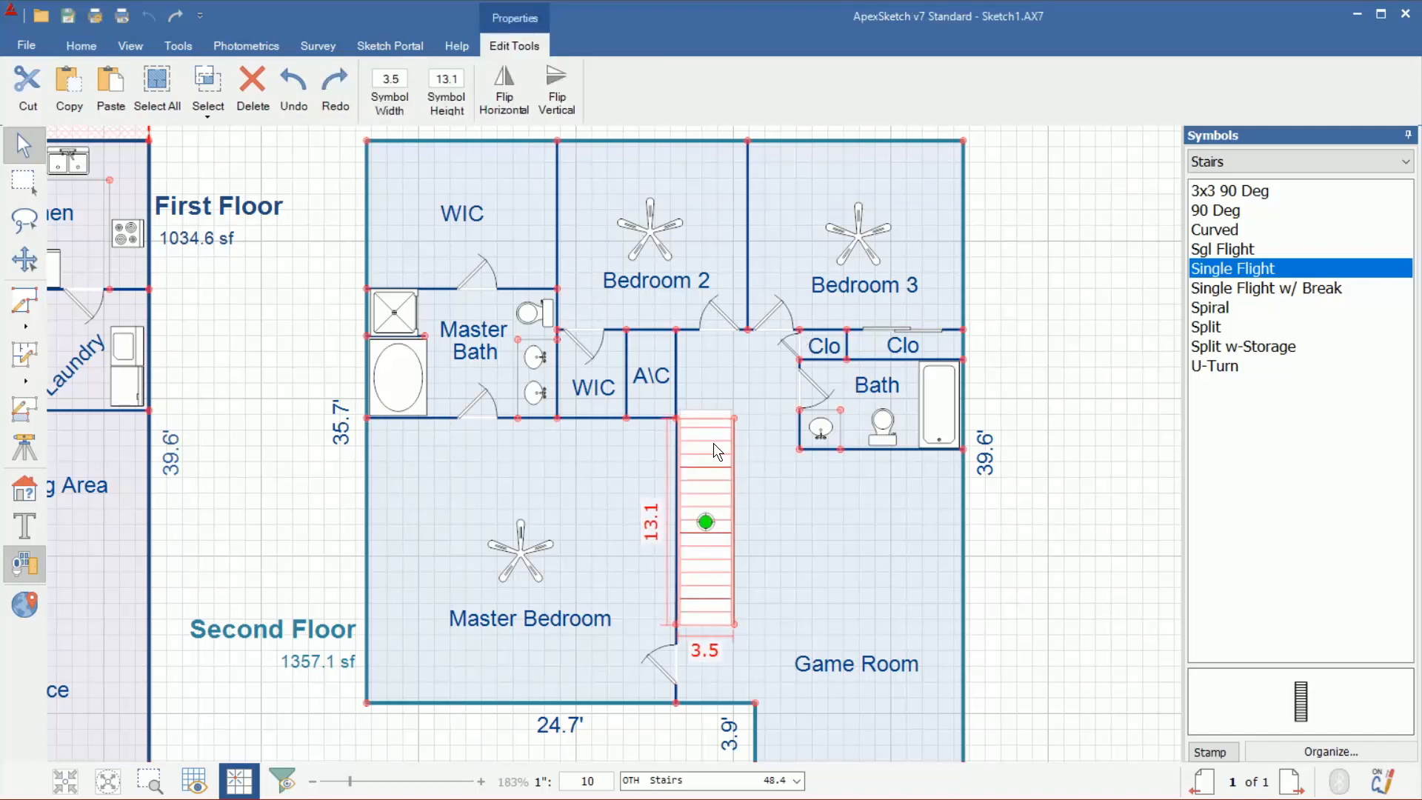
pyautogui.click(1116, 563)
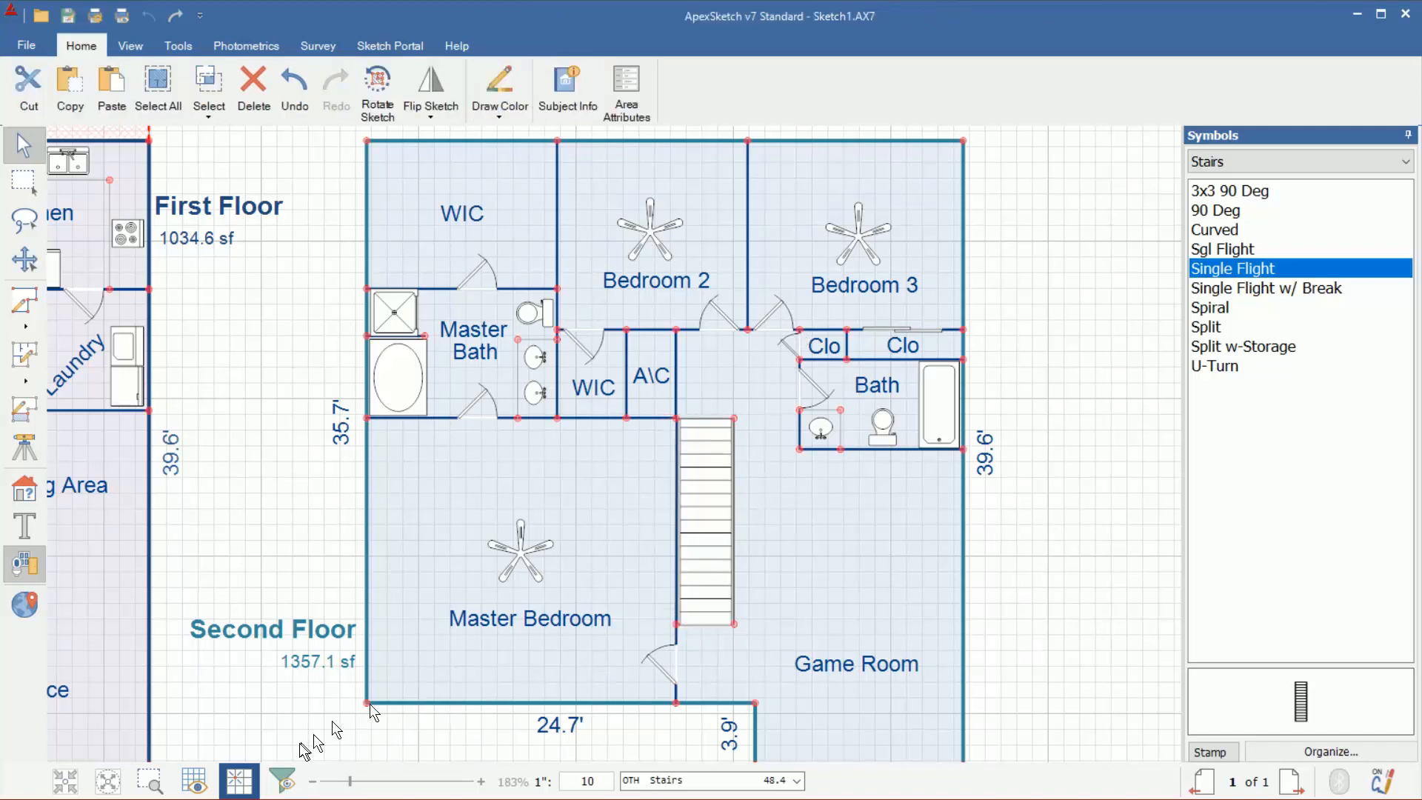
pyautogui.click(107, 780)
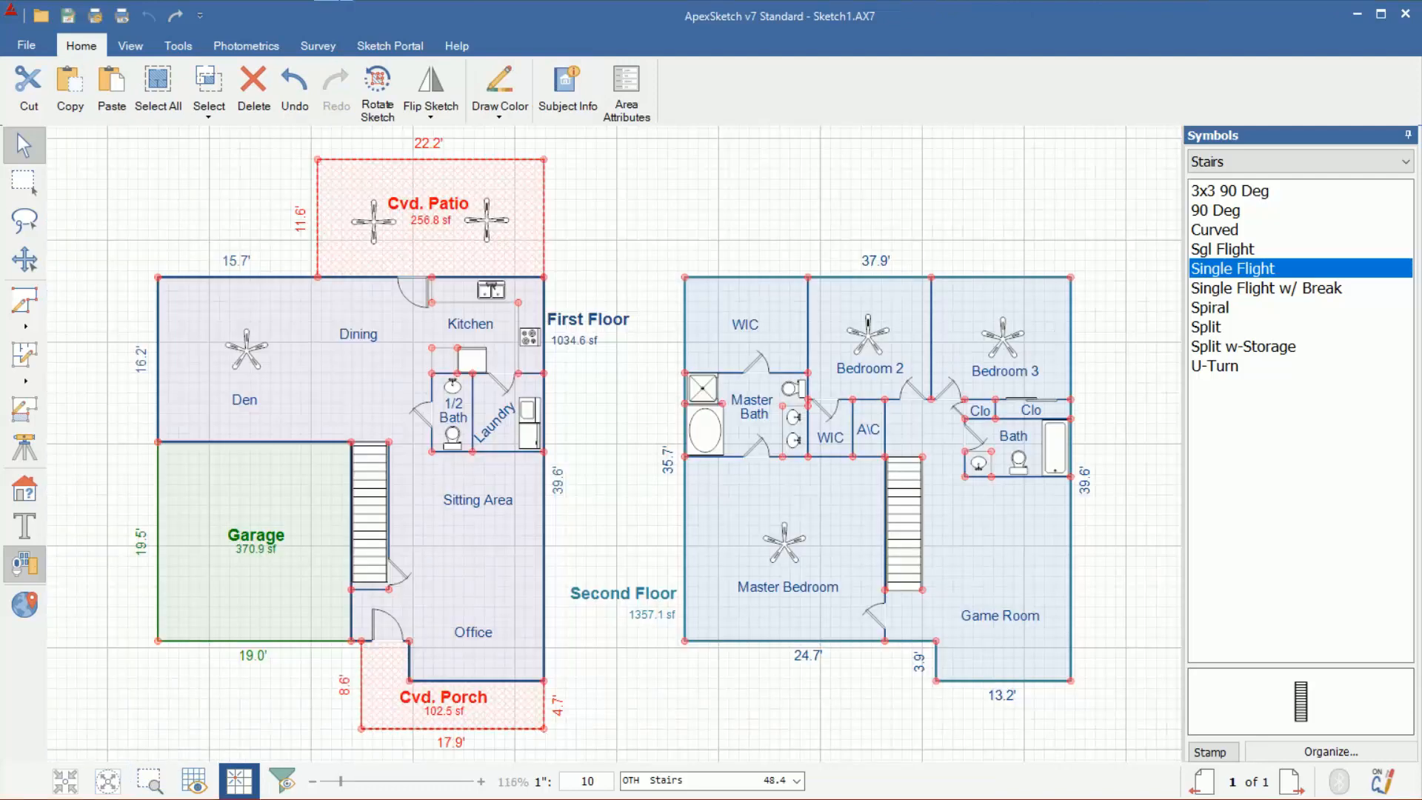